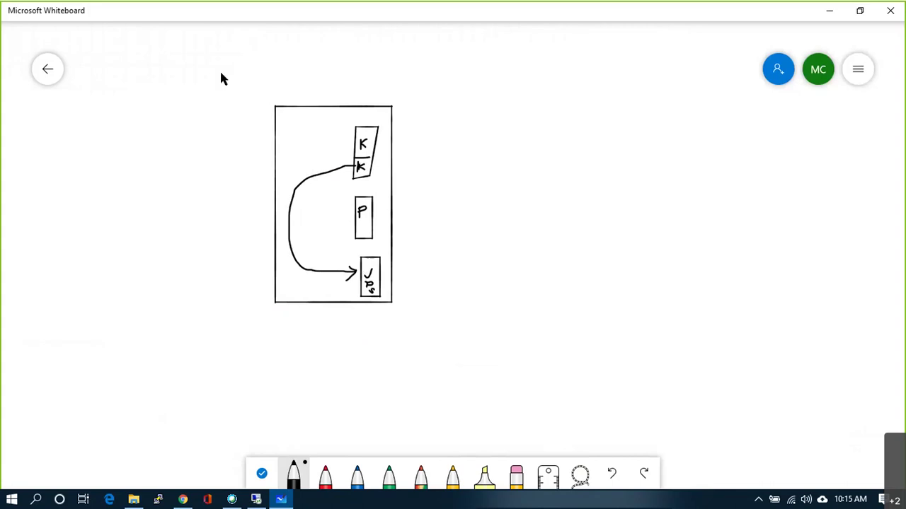
Step: Draw a line from the upper K box to a vertical bar outside the host, with short ticks and handwritten marks beside it
{"action": "mouse_move", "coordinate": [379, 138]}
{"action": "left_mouse_down"}
{"action": "mouse_move", "coordinate": [428, 139]}
{"action": "mouse_move", "coordinate": [430, 191]}
{"action": "left_mouse_up"}
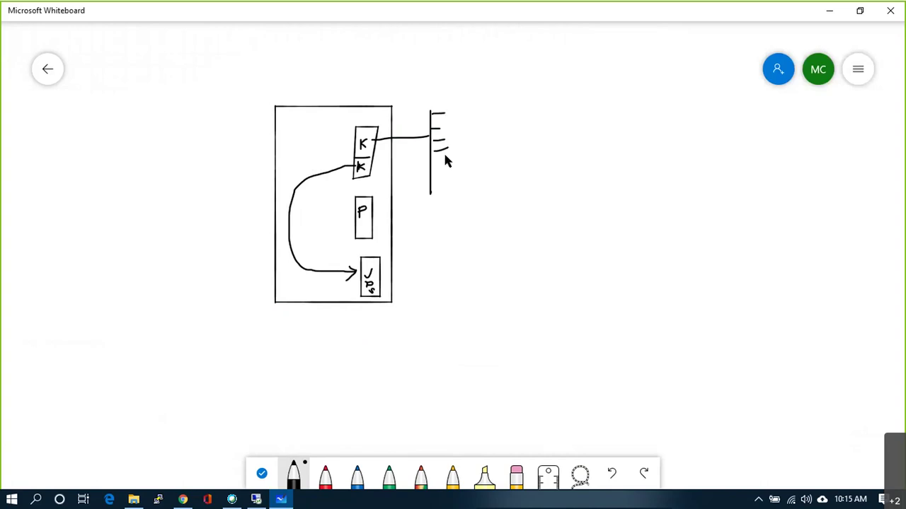
{"action": "left_click_drag", "start_coordinate": [435, 190], "coordinate": [447, 188]}
{"action": "mouse_move", "coordinate": [455, 117]}
{"action": "left_mouse_down"}
{"action": "mouse_move", "coordinate": [467, 117]}
{"action": "mouse_move", "coordinate": [457, 133]}
{"action": "left_mouse_up"}
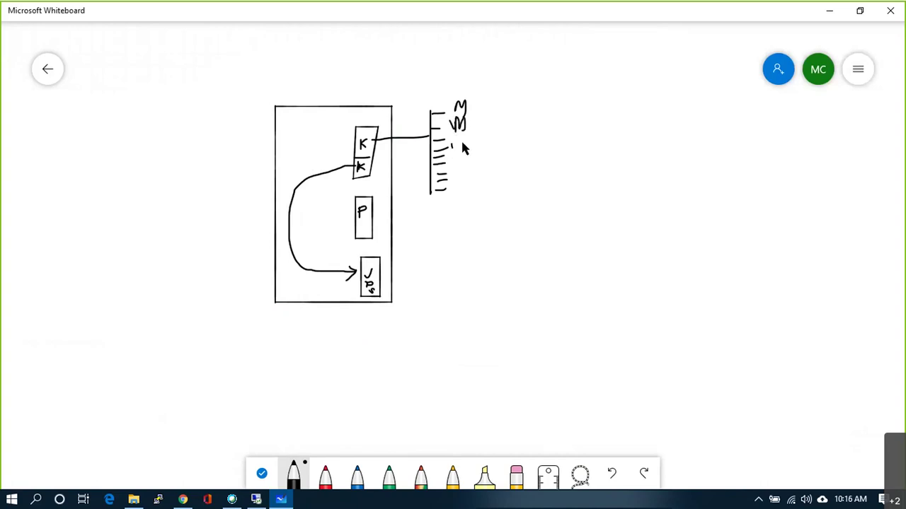
{"action": "left_click_drag", "start_coordinate": [473, 148], "coordinate": [479, 144]}
{"action": "left_click_drag", "start_coordinate": [480, 143], "coordinate": [485, 129]}
{"action": "left_click_drag", "start_coordinate": [465, 165], "coordinate": [463, 185]}
Step: Switch to the vSphere Web Client remote session and show vSwitch0 among the virtual switches of host euspresxi01
{"action": "left_click", "coordinate": [256, 499]}
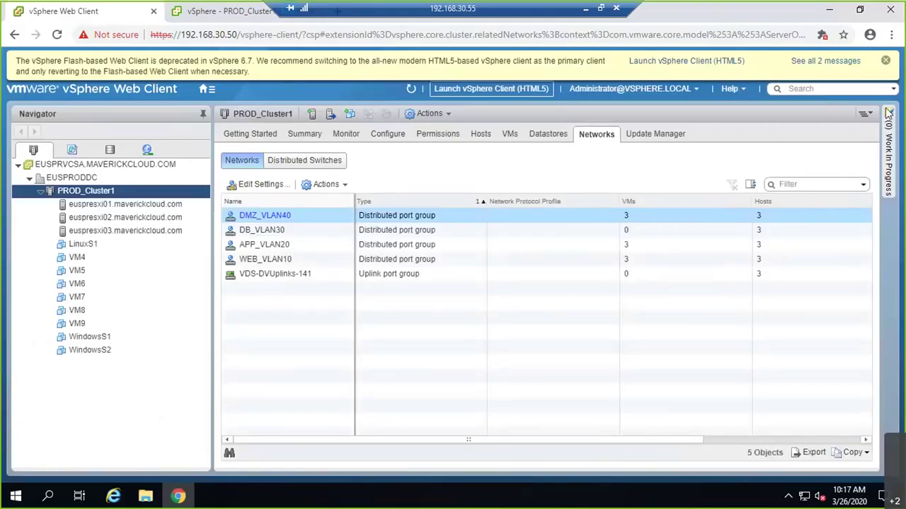
{"action": "left_click", "coordinate": [133, 178]}
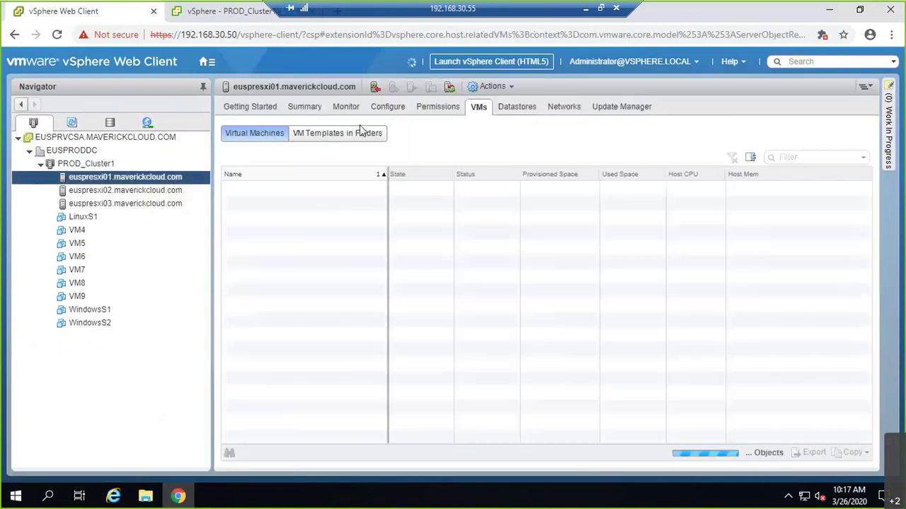
{"action": "left_click", "coordinate": [387, 108]}
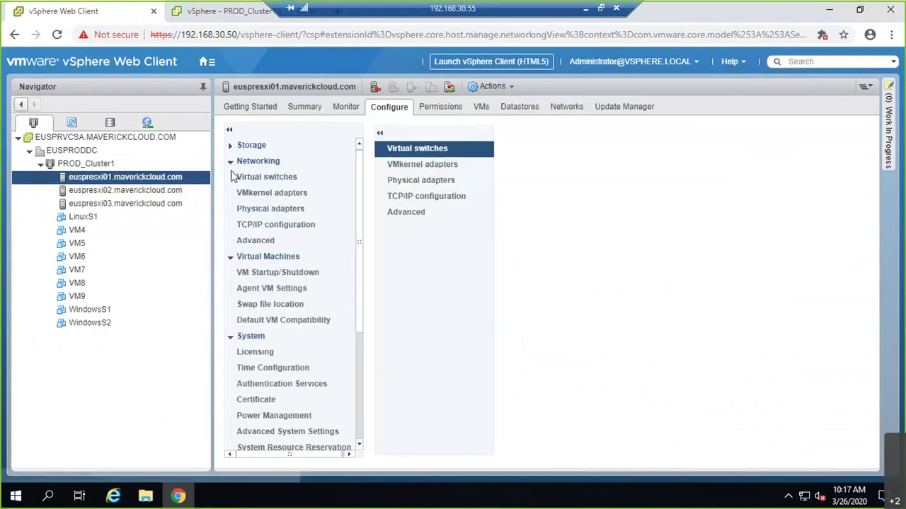
{"action": "left_click", "coordinate": [264, 181]}
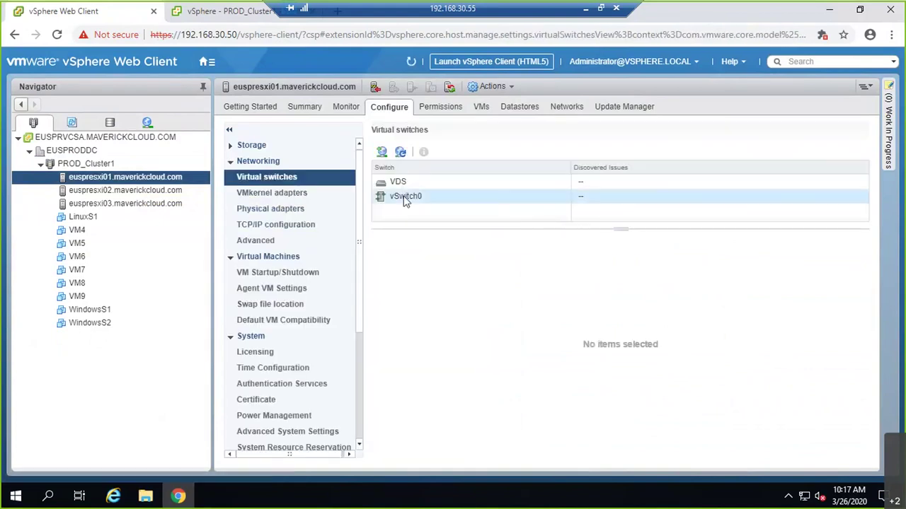
{"action": "left_click", "coordinate": [404, 197]}
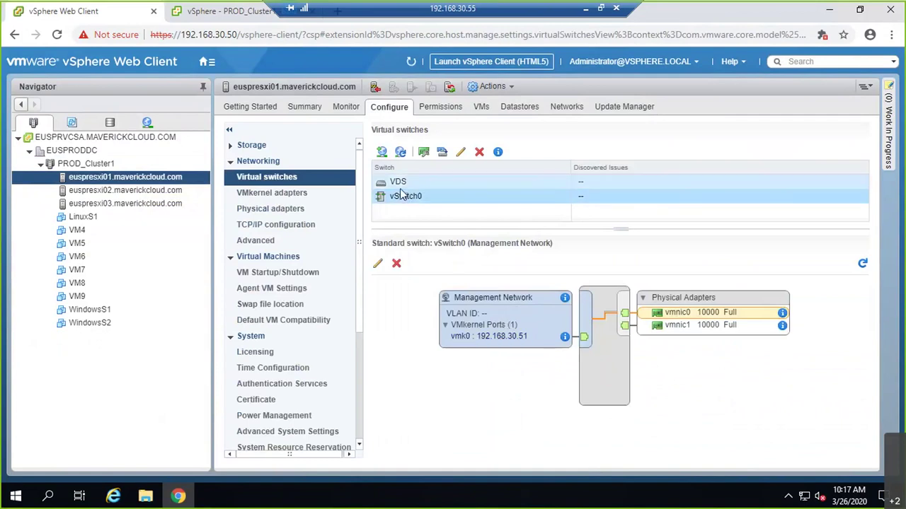
Step: Add a VMkernel network adapter on vSwitch0 with network label VMkernel2 and the Management service enabled
{"action": "left_click", "coordinate": [382, 153]}
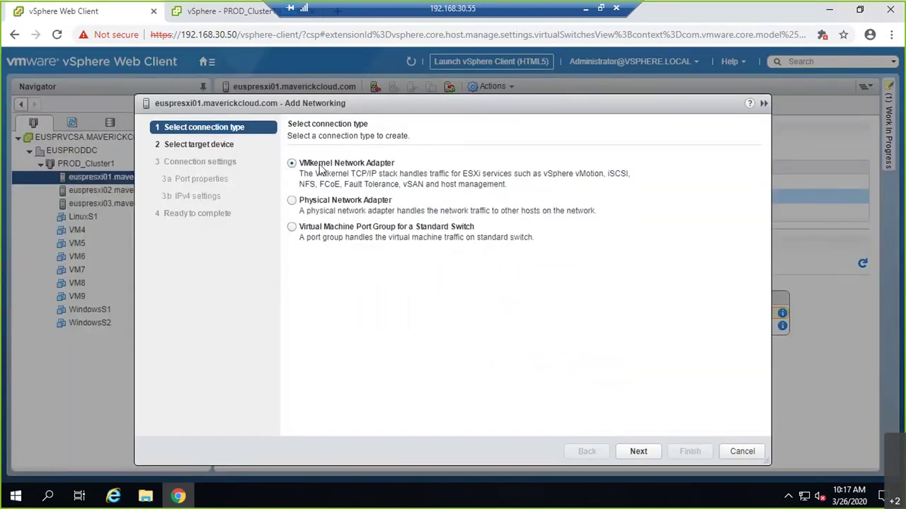
{"action": "left_click", "coordinate": [640, 457]}
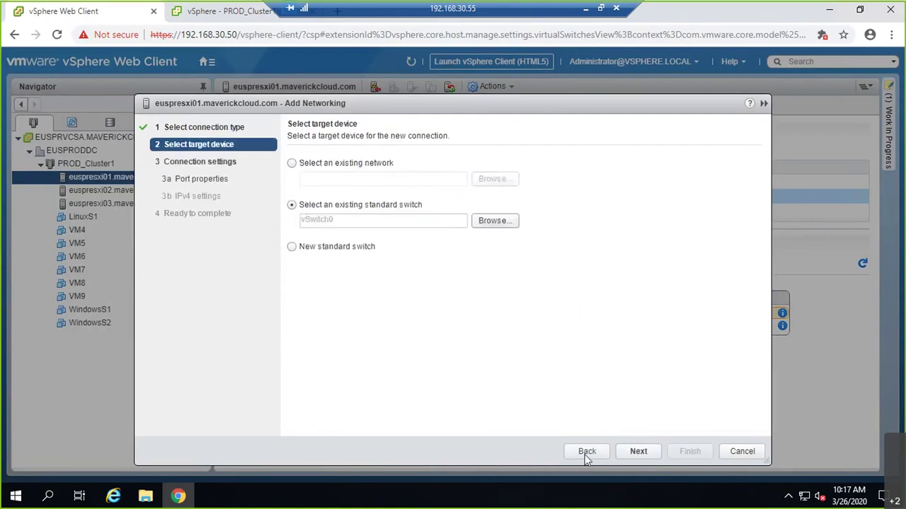
{"action": "left_click", "coordinate": [631, 453]}
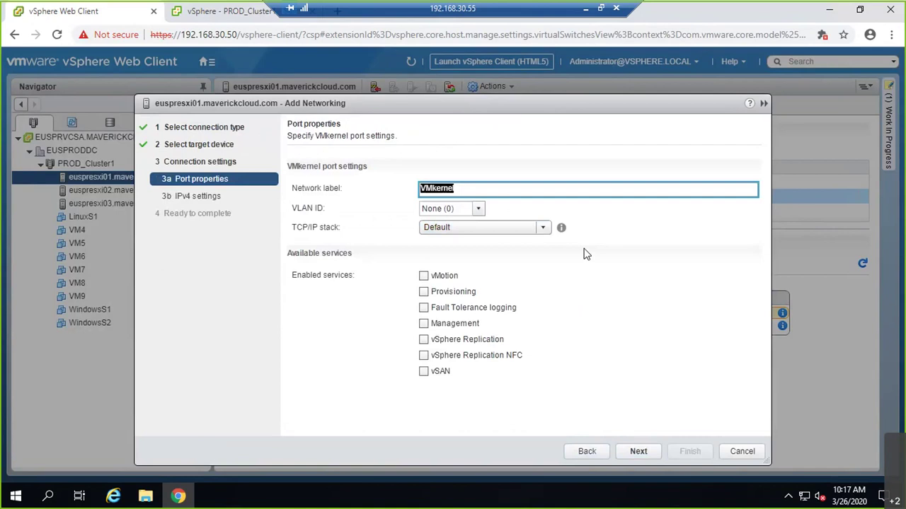
{"action": "key", "text": "End"}
{"action": "type", "text": "2"}
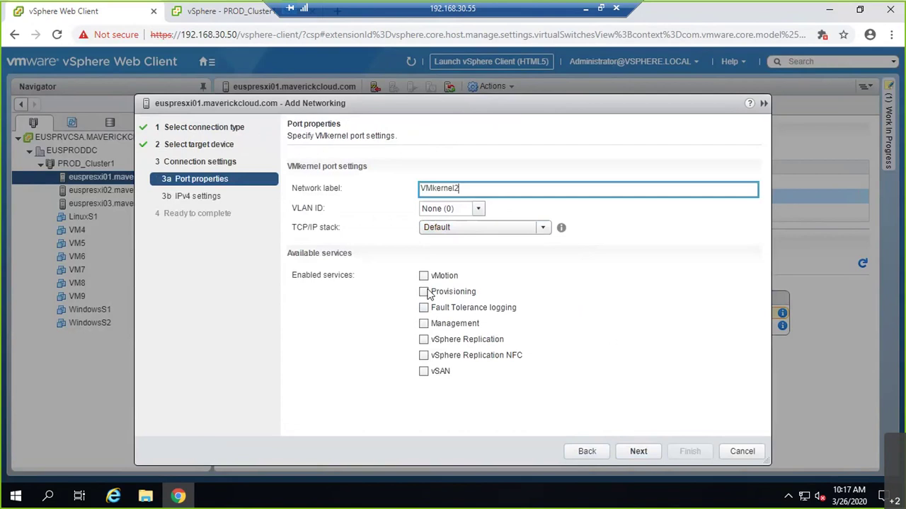
{"action": "left_click", "coordinate": [423, 324]}
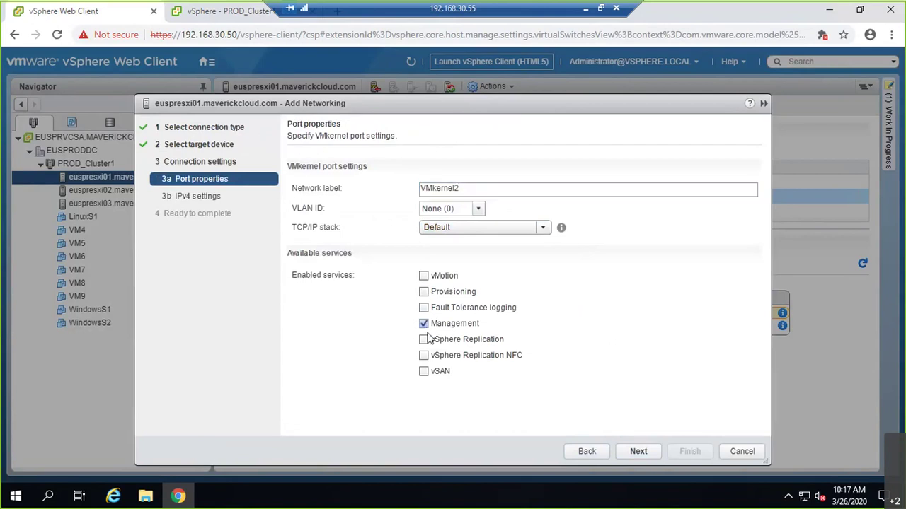
{"action": "left_click", "coordinate": [636, 450]}
Step: Use static IPv4 settings for the adapter with address 192.168.30.150 and subnet mask 255.255.255.0
{"action": "left_click", "coordinate": [352, 182]}
{"action": "left_click", "coordinate": [425, 204]}
{"action": "type", "text": "192 . 168 . "}
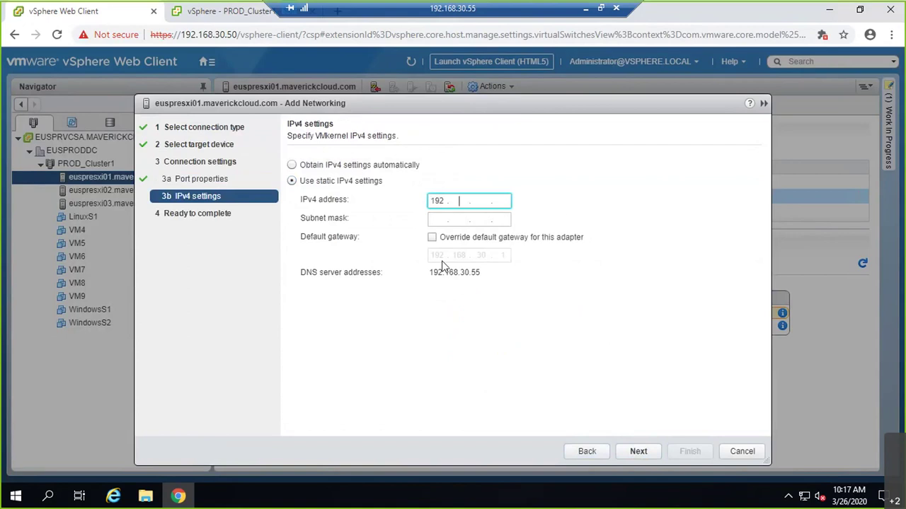
{"action": "type", "text": "30 . 150"}
{"action": "key", "text": "Tab"}
{"action": "type", "text": "25510"}
{"action": "key", "text": "BackSpace"}
{"action": "key", "text": "BackSpace"}
{"action": "type", "text": "25"}
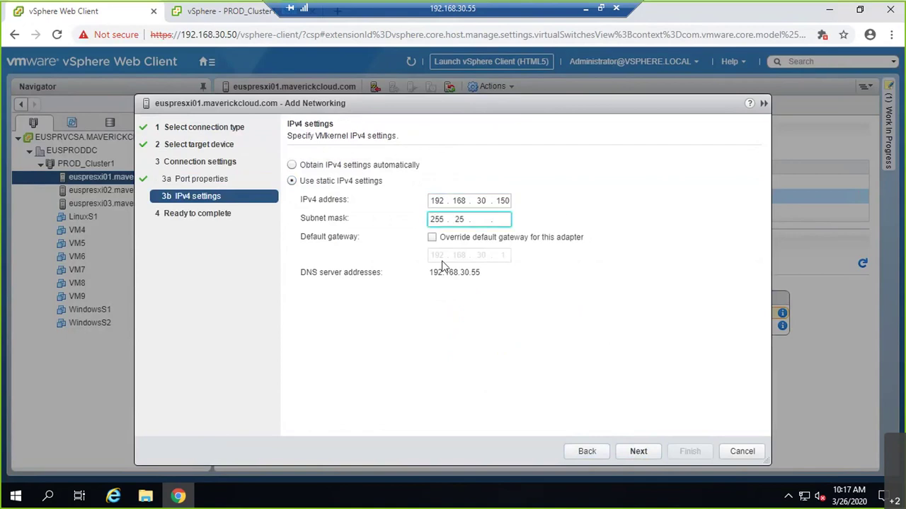
{"action": "type", "text": "5 . 255"}
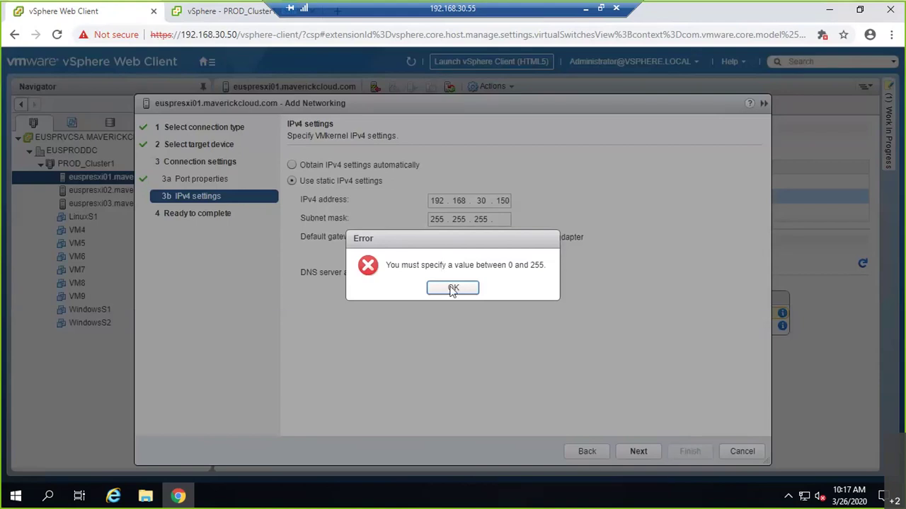
{"action": "left_click", "coordinate": [453, 287]}
{"action": "type", "text": "0"}
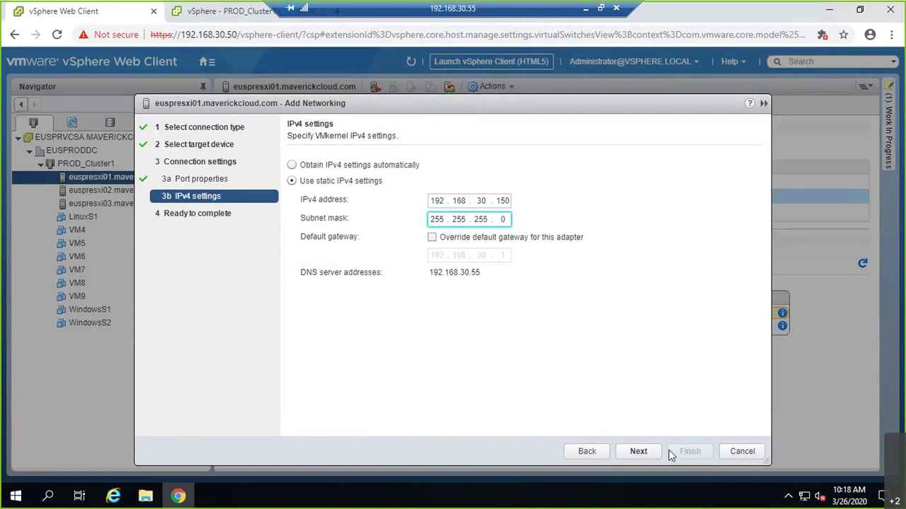
Step: Start a continuous ping to 192.168.30.150 from a Windows command prompt
{"action": "key", "text": "super+r"}
{"action": "type", "text": "cmd"}
{"action": "key", "text": "Return"}
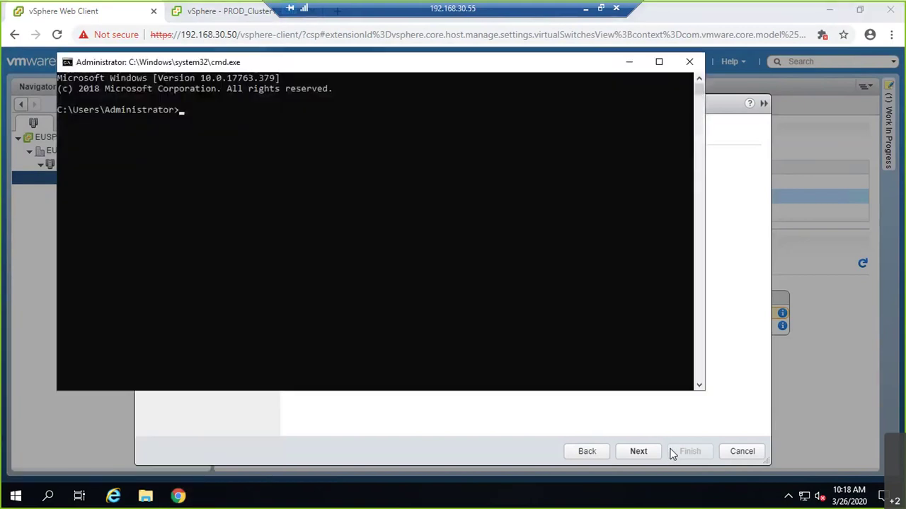
{"action": "type", "text": "ping 192.1"}
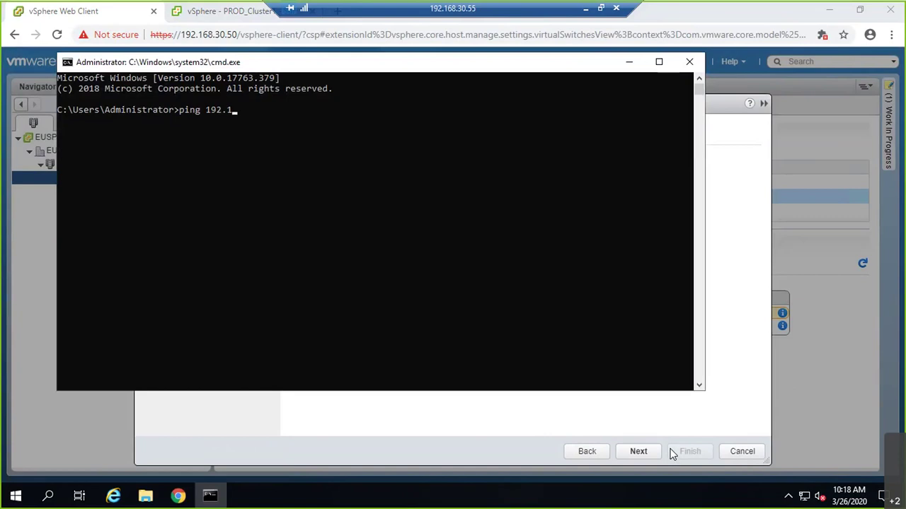
{"action": "type", "text": "68.30.1"}
{"action": "type", "text": "50 -t"}
{"action": "key", "text": "Return"}
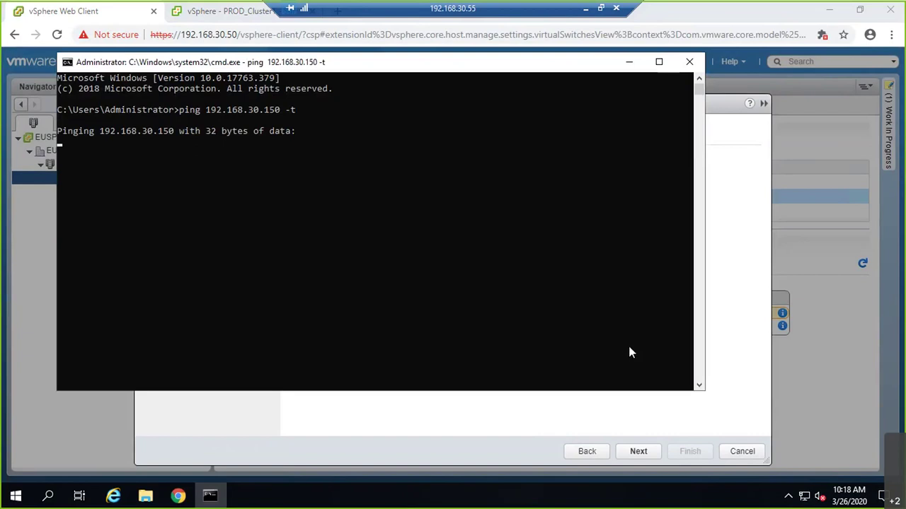
Step: Finish creating the VMkernel2 adapter in the Add Networking wizard and close the ping's command prompt
{"action": "left_click", "coordinate": [524, 410]}
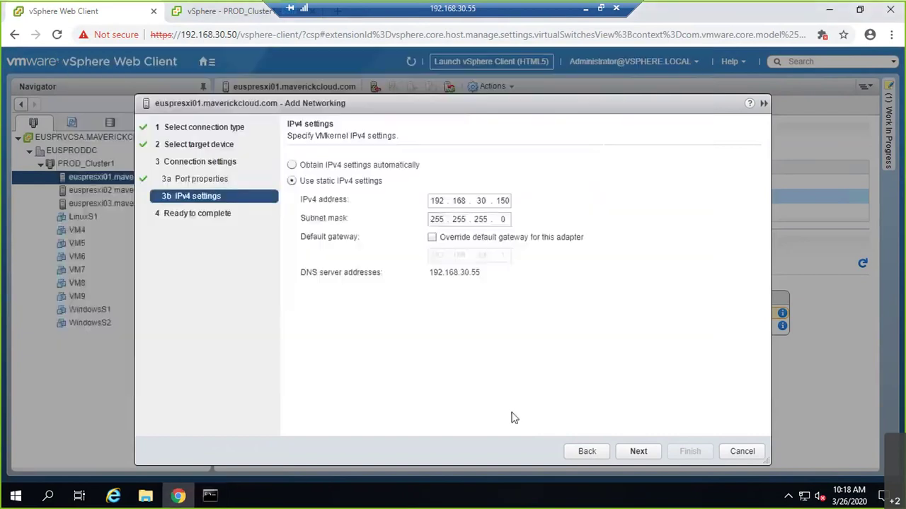
{"action": "left_click", "coordinate": [639, 453]}
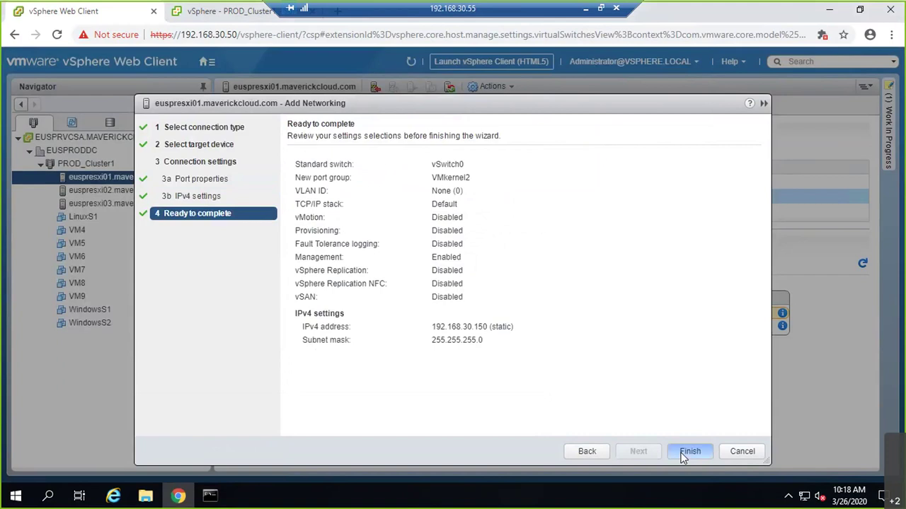
{"action": "left_click", "coordinate": [688, 451]}
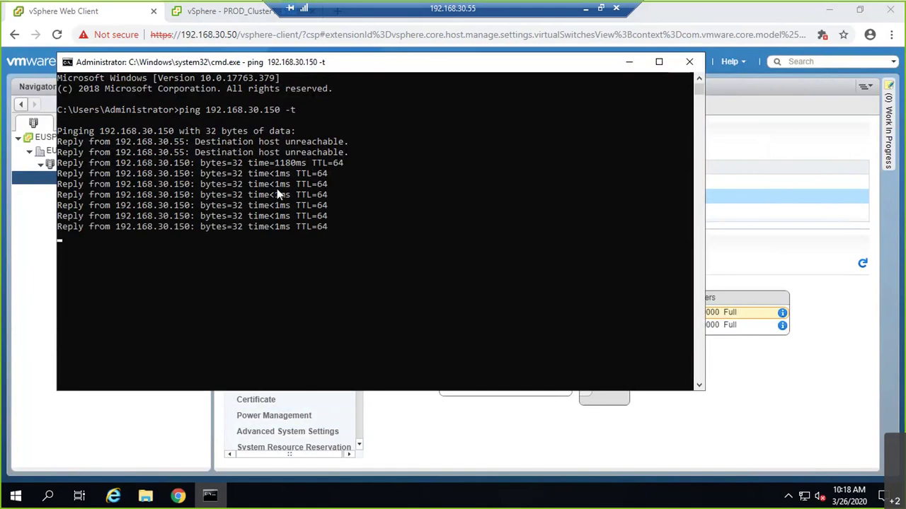
{"action": "left_click", "coordinate": [689, 62]}
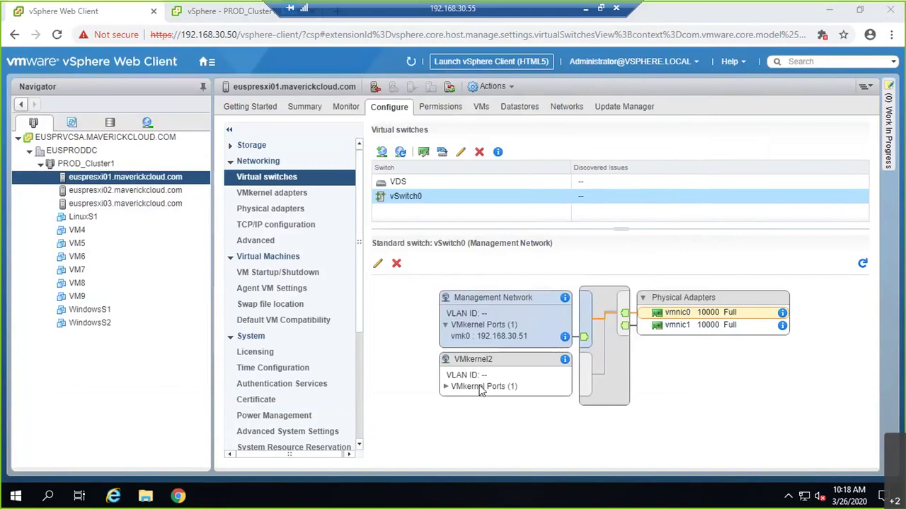
Step: Expand the VMkernel ports of VMkernel2 on vSwitch0 and compare that switch with the distributed switch VDS
{"action": "left_click", "coordinate": [445, 387]}
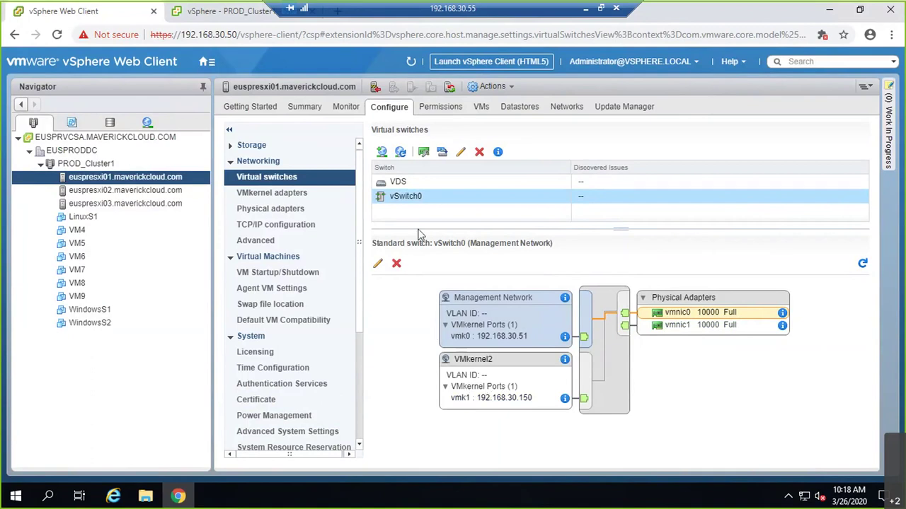
{"action": "left_click", "coordinate": [407, 185]}
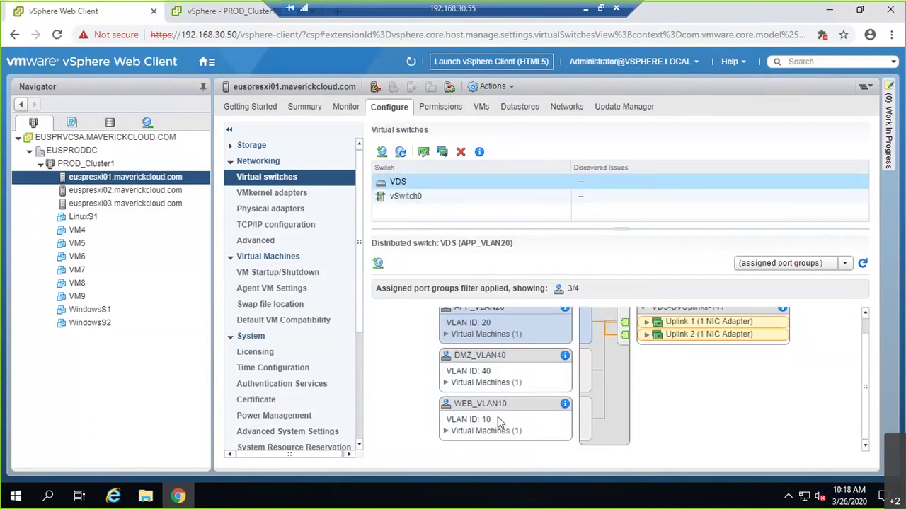
{"action": "left_click", "coordinate": [406, 196]}
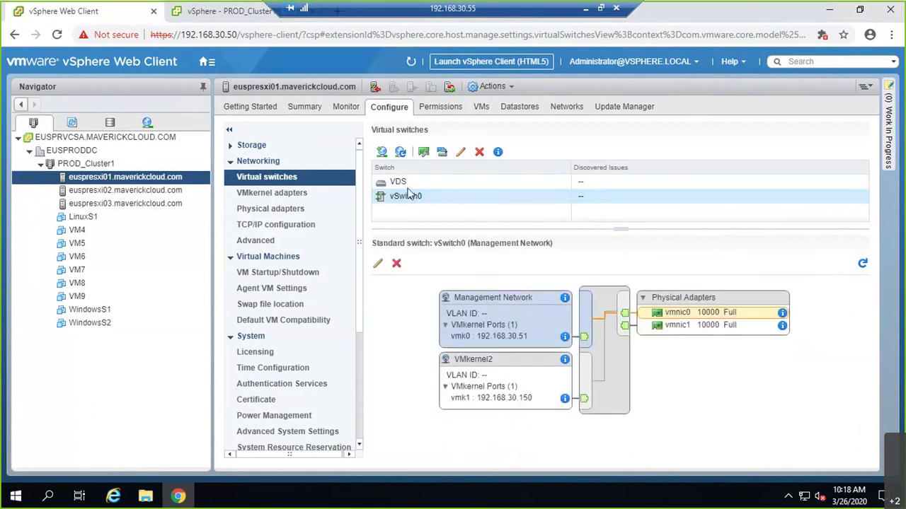
{"action": "left_click", "coordinate": [397, 182]}
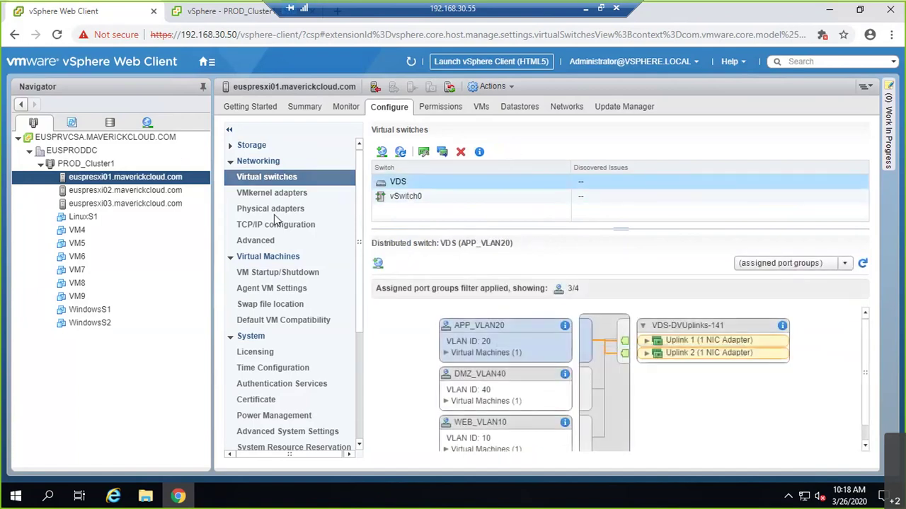
Step: Start Add and Manage Hosts for the distributed switch VDS with the Manage host networking task
{"action": "left_click", "coordinate": [147, 123]}
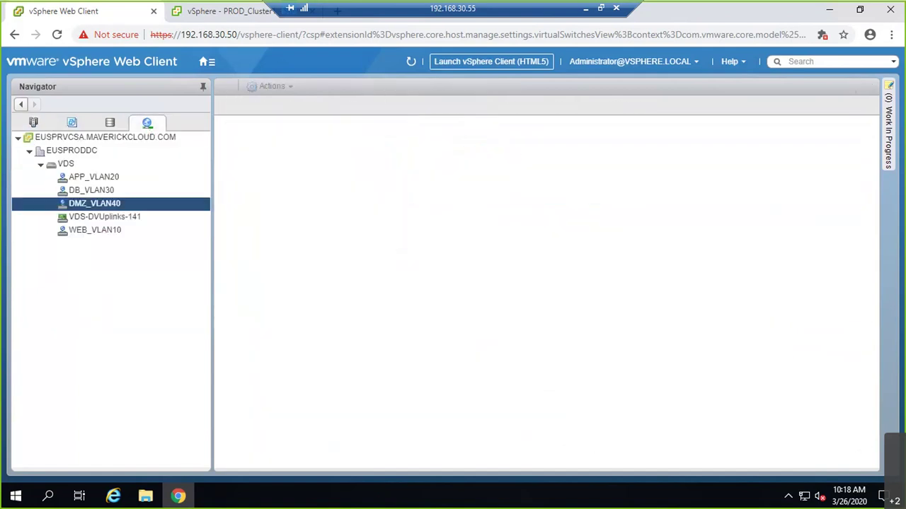
{"action": "left_click", "coordinate": [64, 165]}
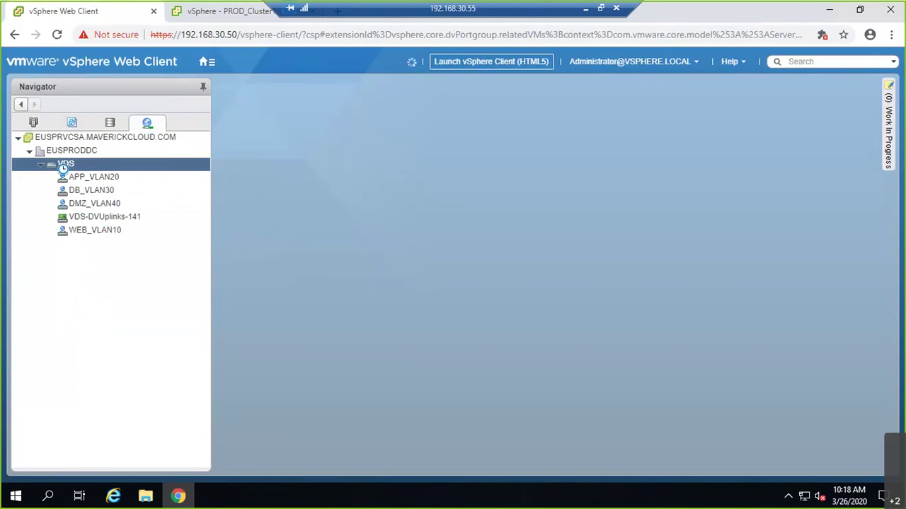
{"action": "right_click", "coordinate": [61, 166]}
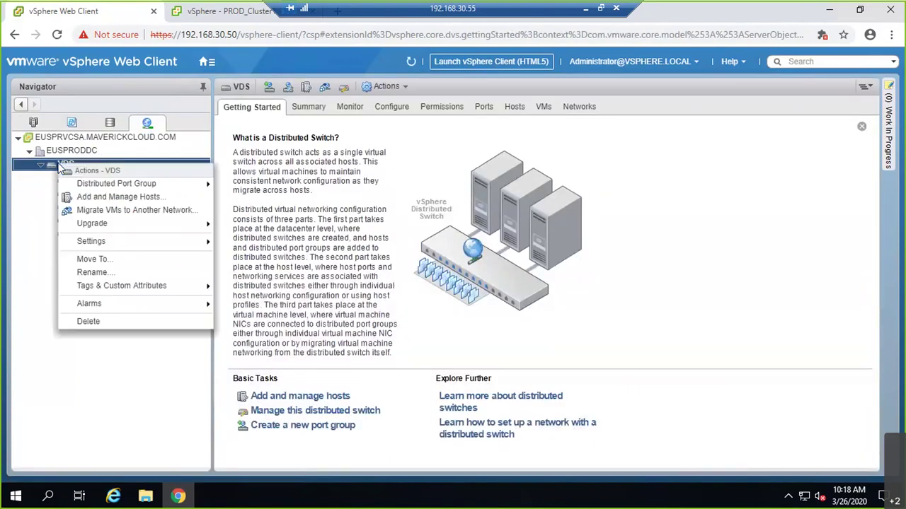
{"action": "left_click", "coordinate": [99, 197]}
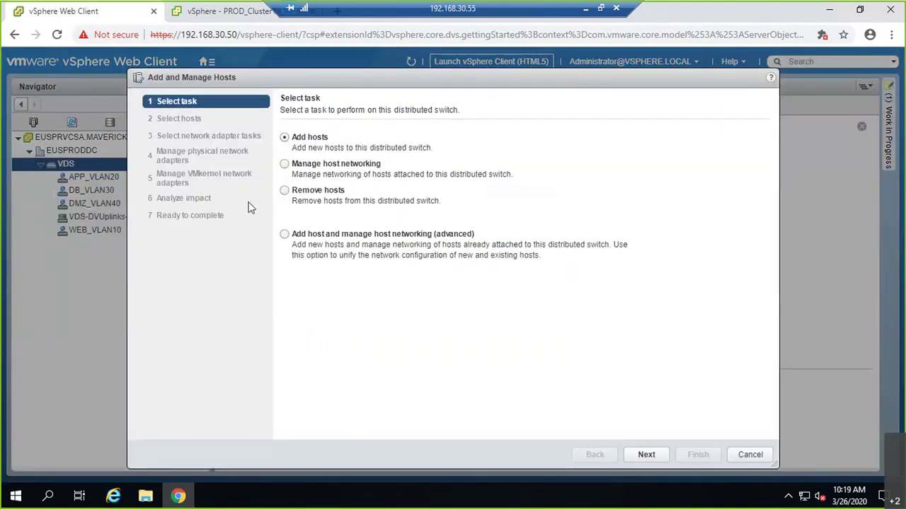
{"action": "left_click", "coordinate": [336, 167]}
{"action": "left_click", "coordinate": [644, 455]}
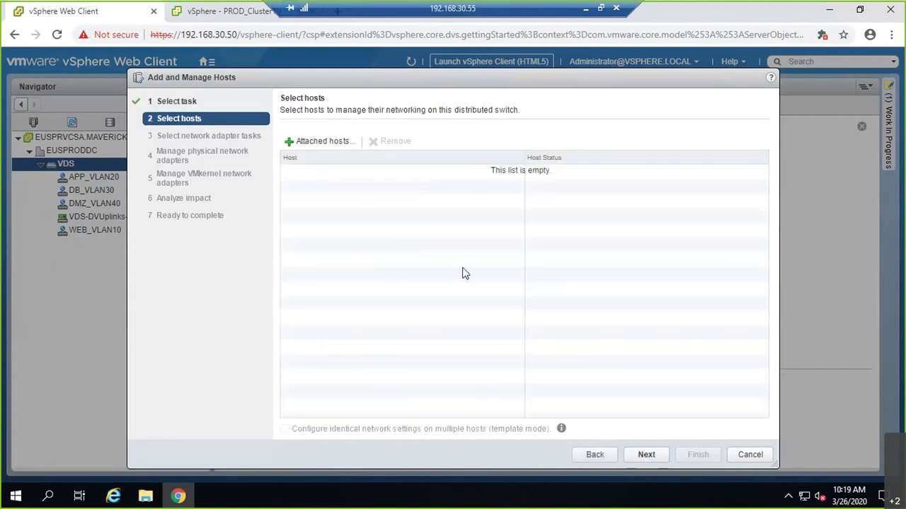
Step: Attach host euspresxi01 as the member host whose networking is managed
{"action": "left_click", "coordinate": [312, 146]}
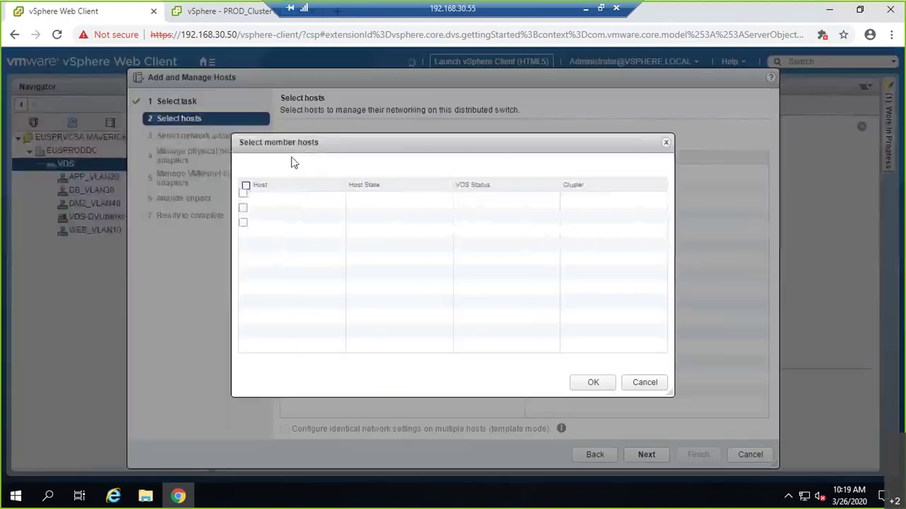
{"action": "left_click", "coordinate": [246, 198]}
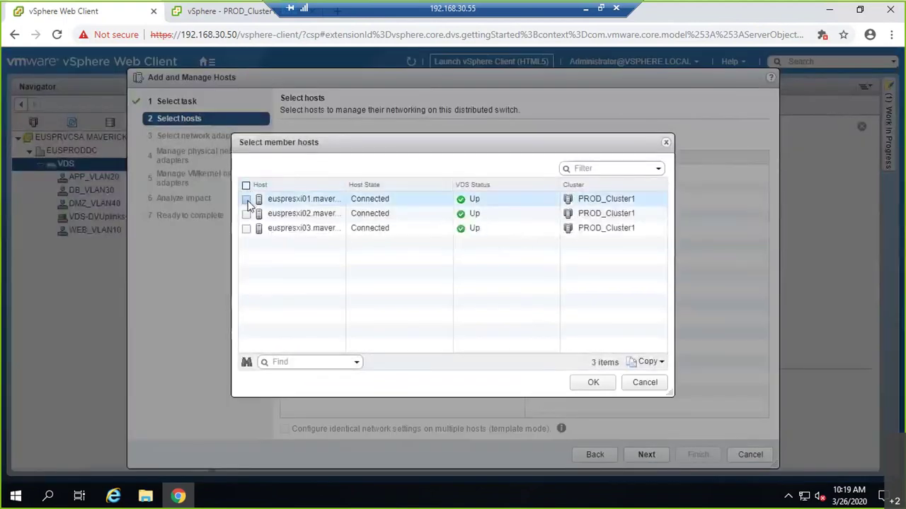
{"action": "left_click", "coordinate": [584, 386]}
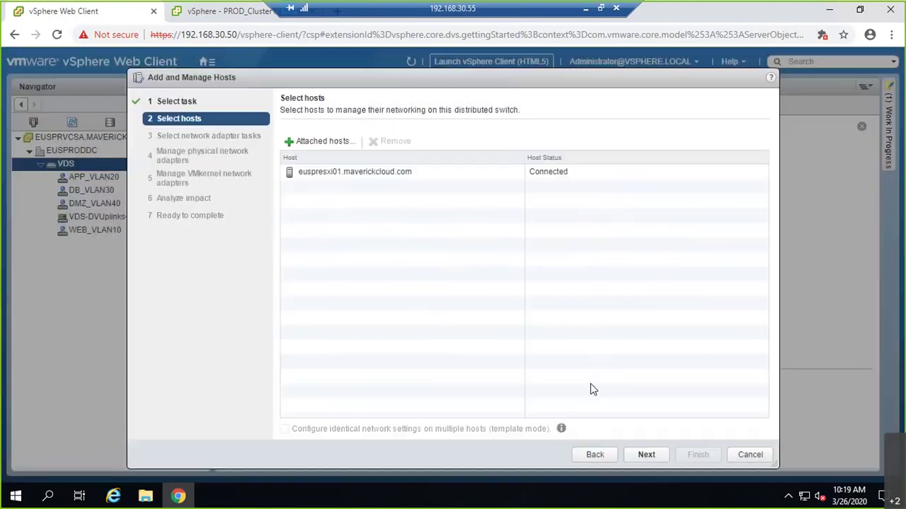
{"action": "left_click", "coordinate": [644, 456]}
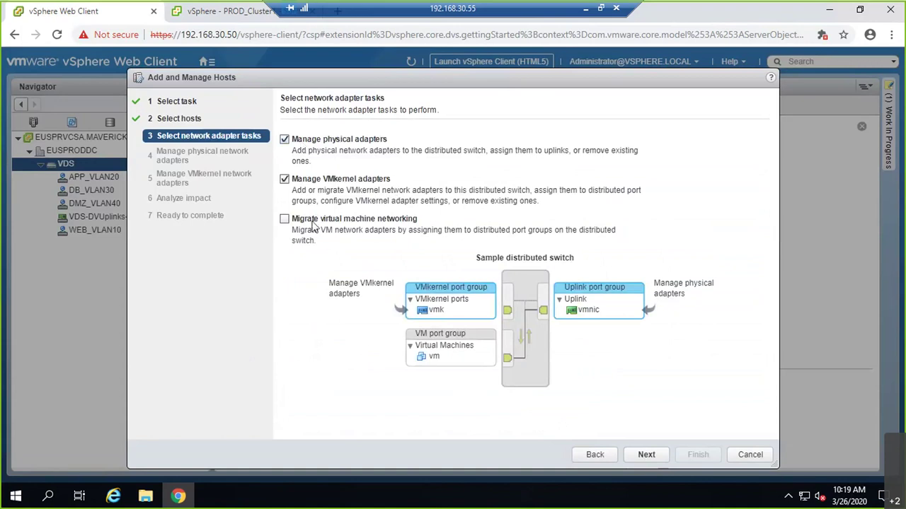
{"action": "left_click", "coordinate": [285, 139]}
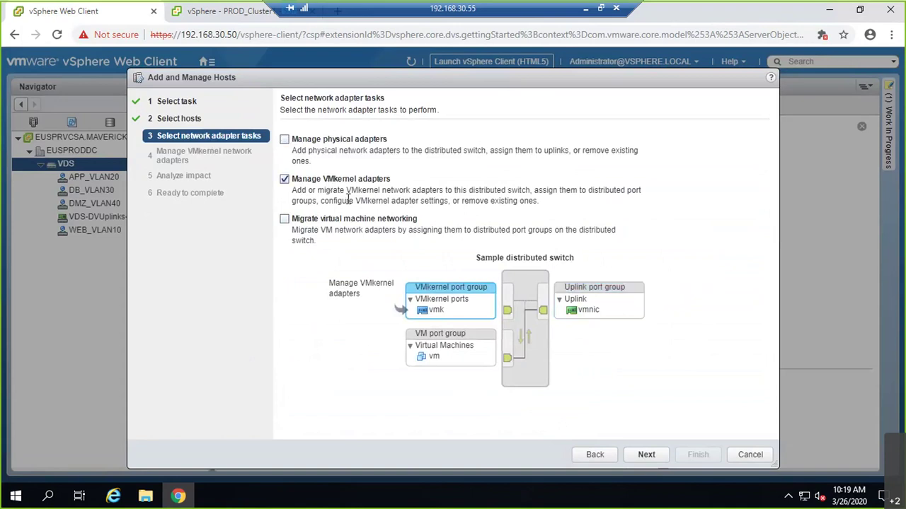
{"action": "left_click", "coordinate": [646, 454]}
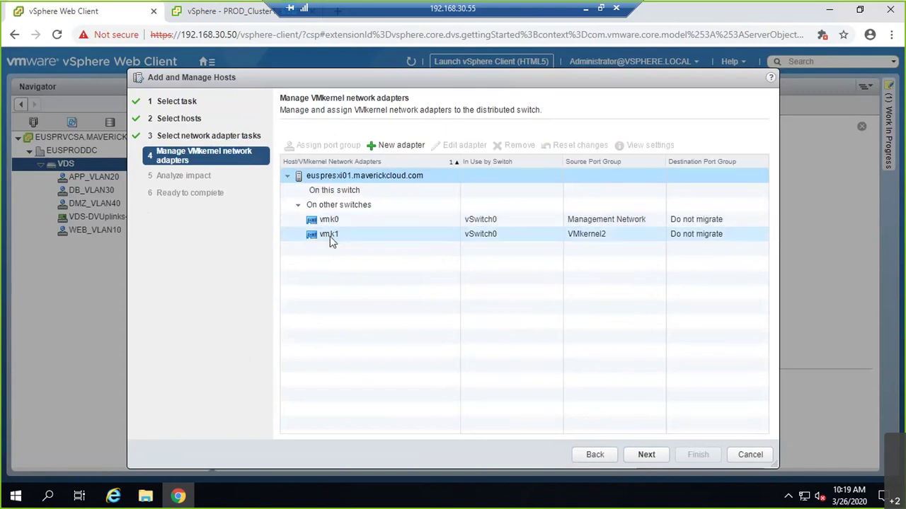
{"action": "left_click", "coordinate": [330, 236]}
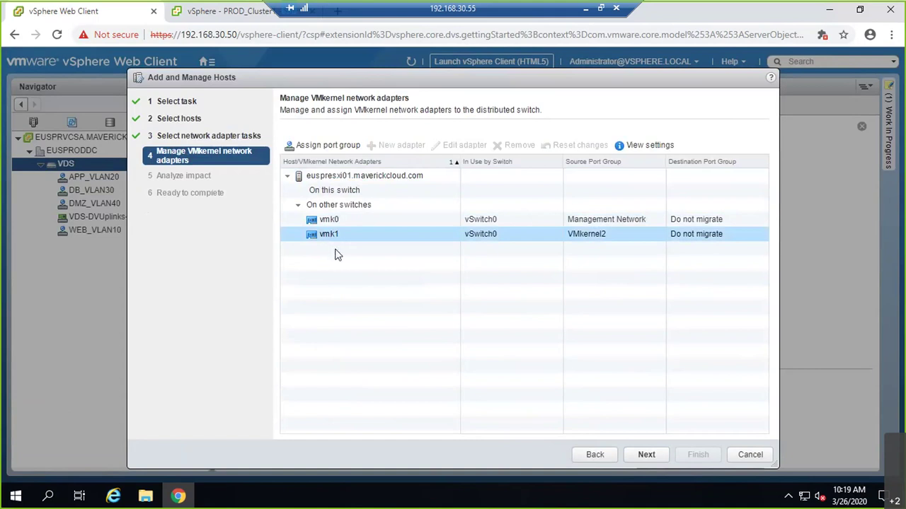
{"action": "left_click", "coordinate": [348, 153]}
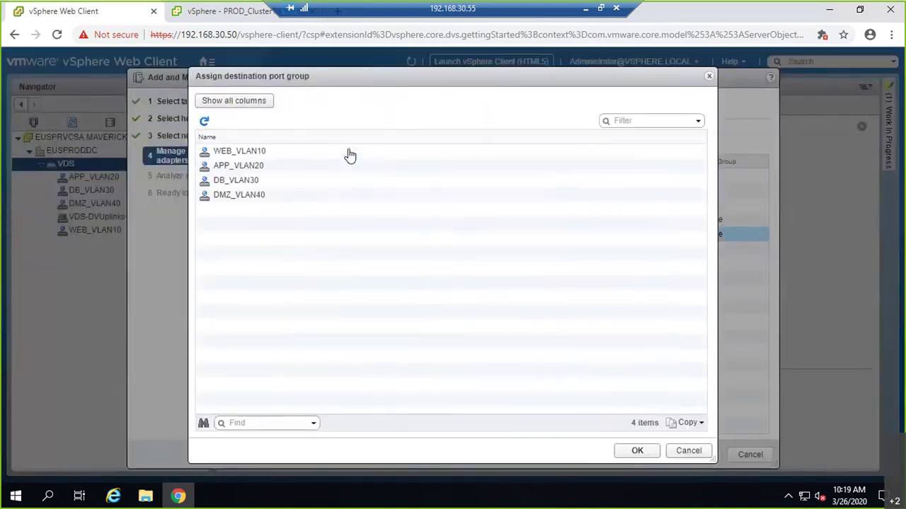
{"action": "left_click", "coordinate": [259, 185]}
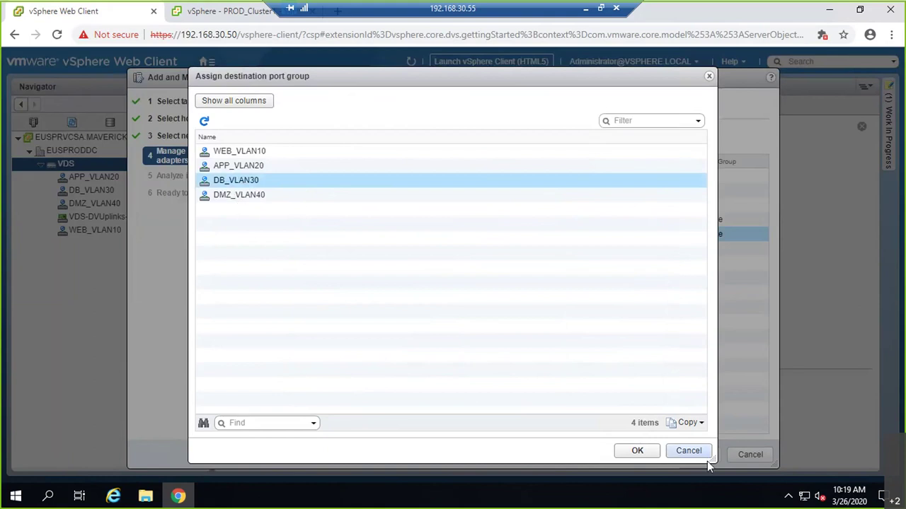
{"action": "left_click", "coordinate": [689, 452]}
{"action": "left_click", "coordinate": [749, 454]}
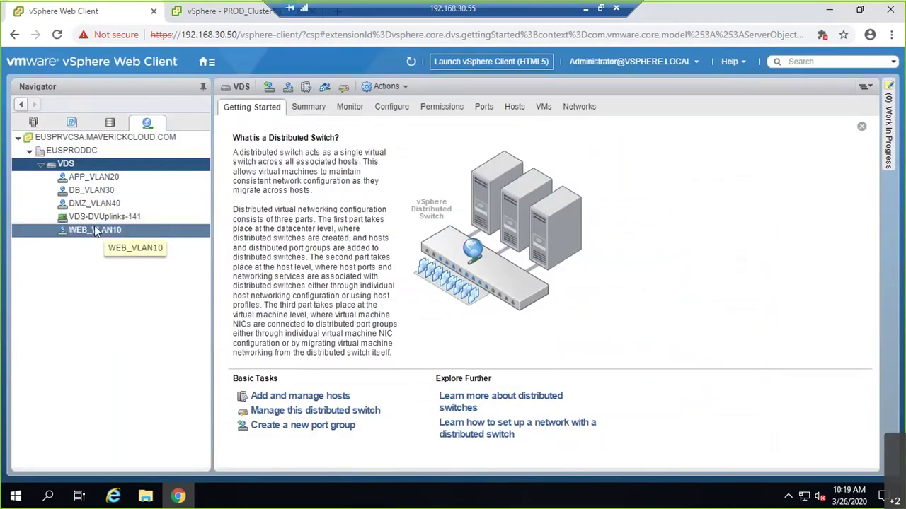
Step: Rename the distributed port group DB_VLAN30 as MGMT_VLAN30
{"action": "right_click", "coordinate": [99, 195]}
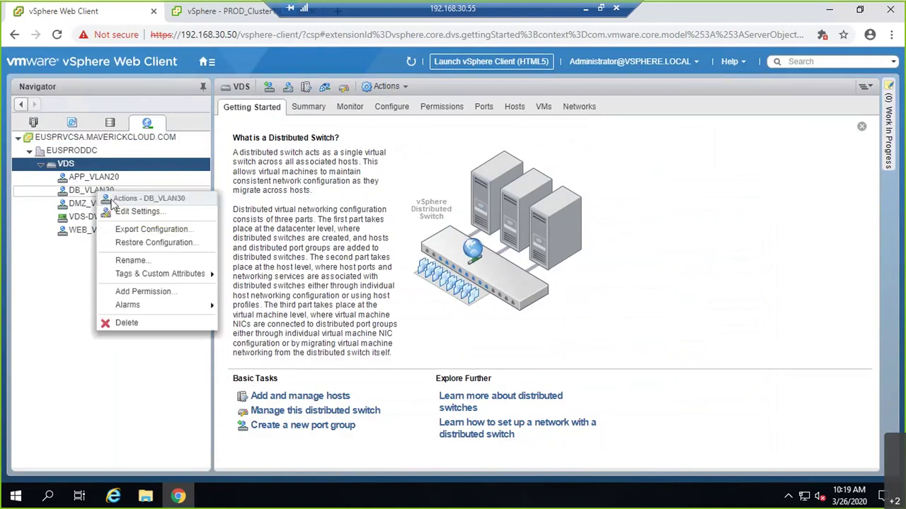
{"action": "left_click", "coordinate": [138, 212]}
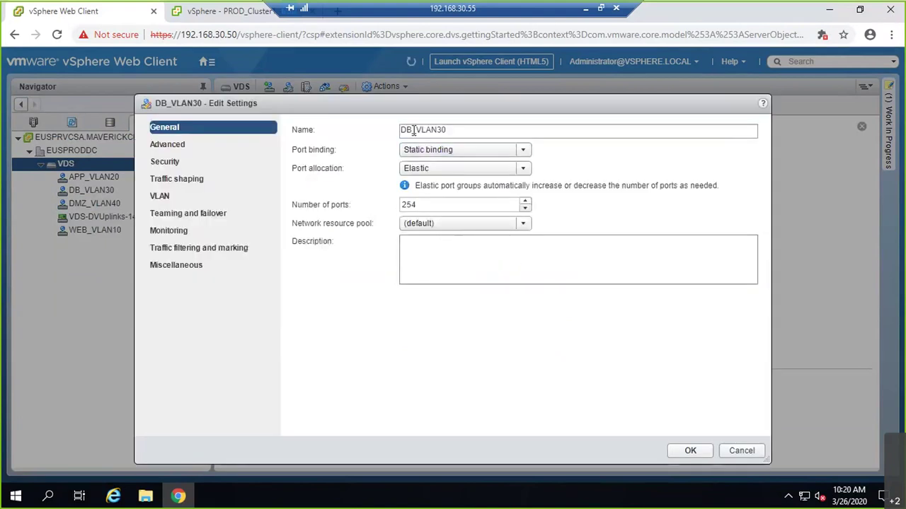
{"action": "left_click_drag", "start_coordinate": [411, 130], "coordinate": [373, 126]}
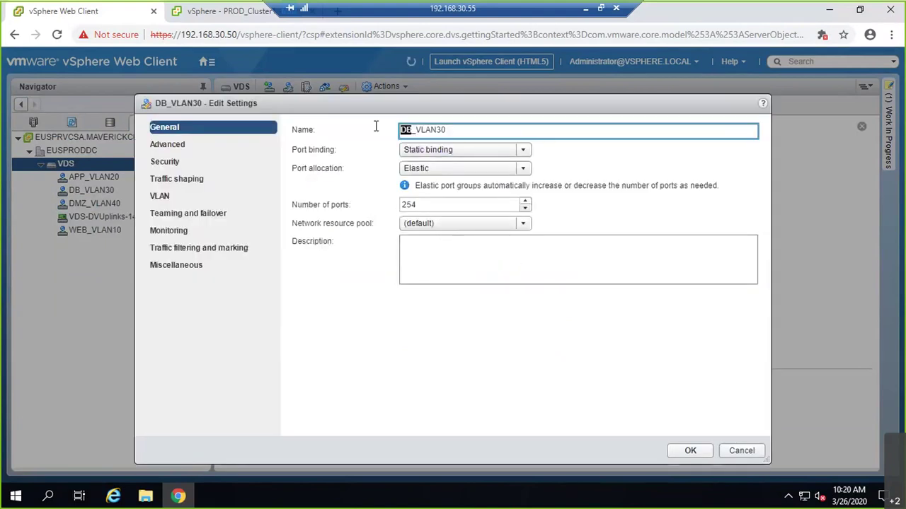
{"action": "key", "text": "BackSpace"}
{"action": "type", "text": "MGMT"}
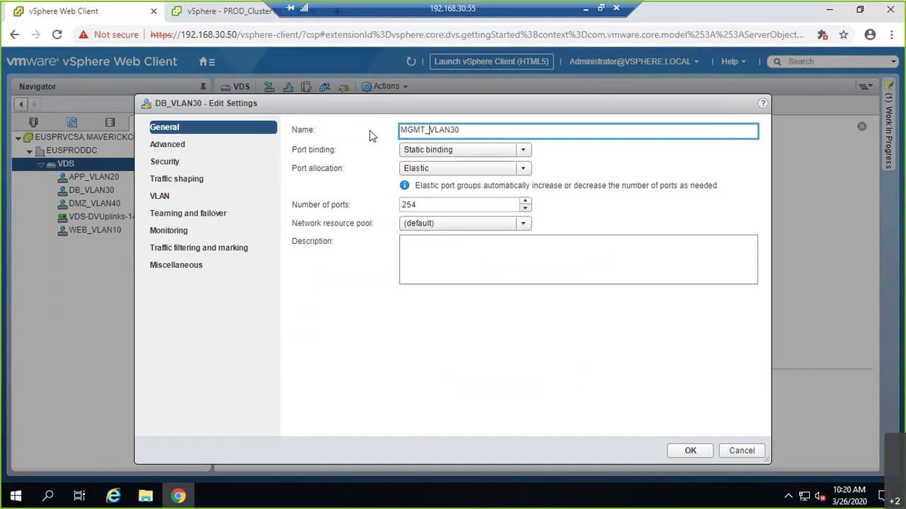
{"action": "left_click", "coordinate": [699, 453]}
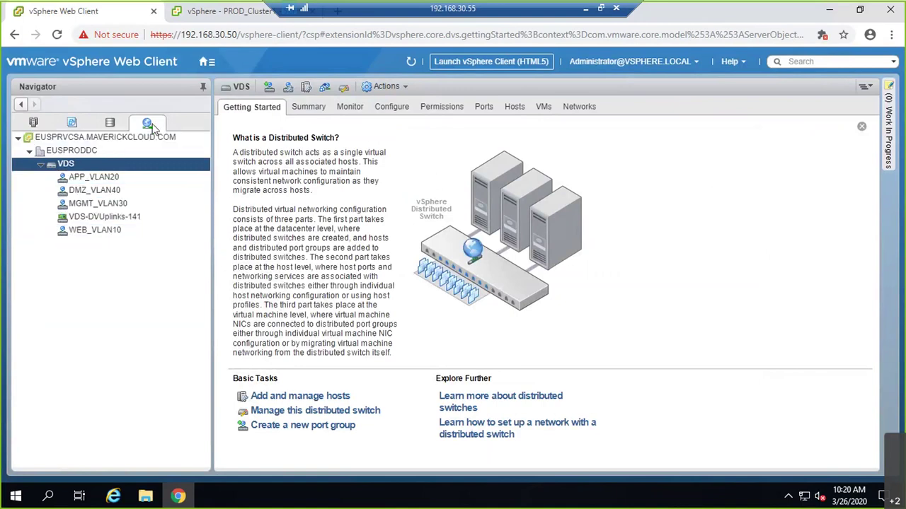
Step: Start Add and Manage Hosts on the distributed switch VDS again, using the Manage host networking task
{"action": "right_click", "coordinate": [66, 165]}
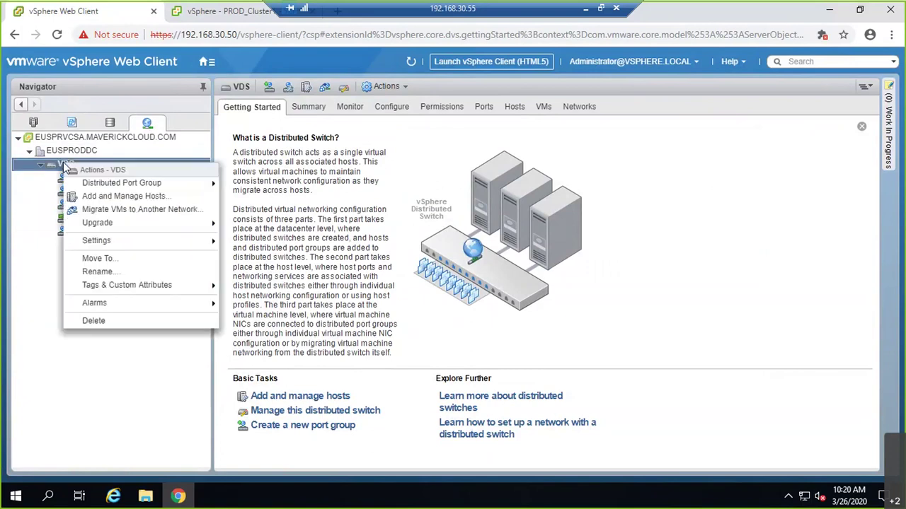
{"action": "left_click", "coordinate": [119, 198]}
{"action": "left_click", "coordinate": [303, 170]}
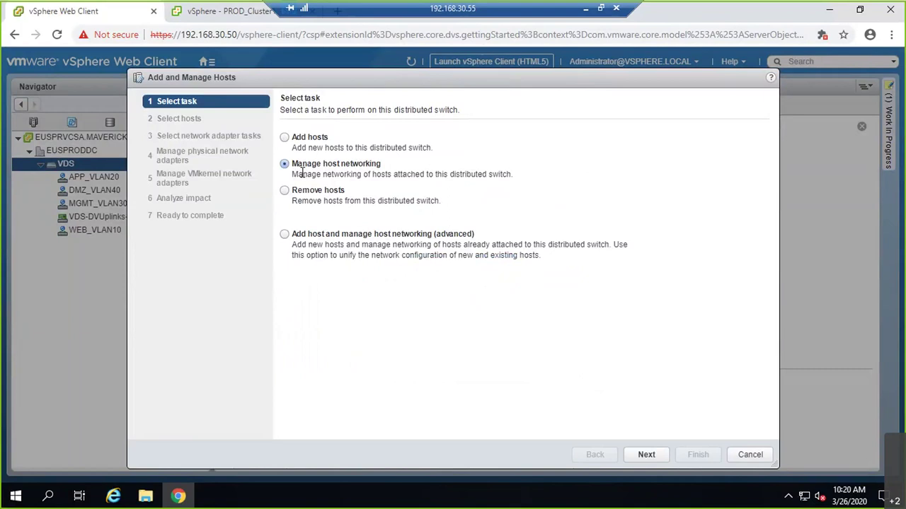
{"action": "left_click", "coordinate": [659, 456]}
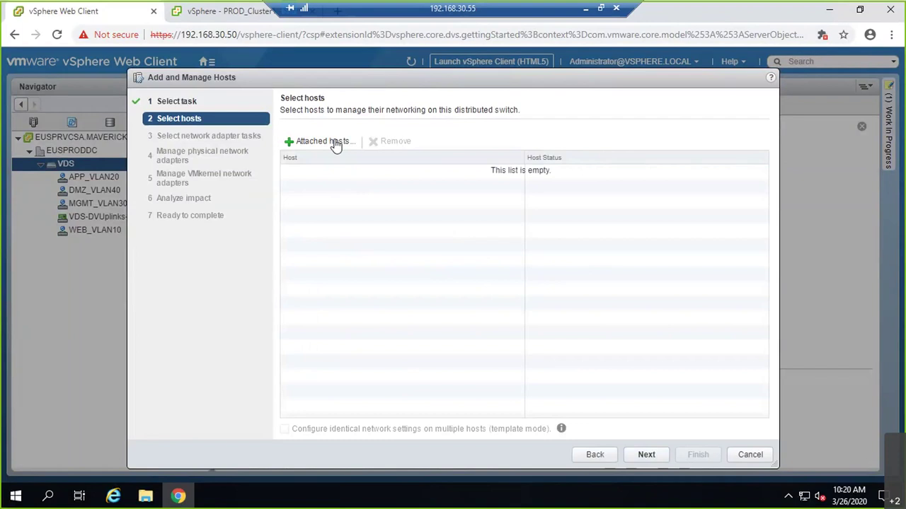
Step: Attach host euspresxi01 and limit the network adapter tasks to managing VMkernel adapters, without physical adapters
{"action": "left_click", "coordinate": [336, 142]}
{"action": "left_click", "coordinate": [246, 199]}
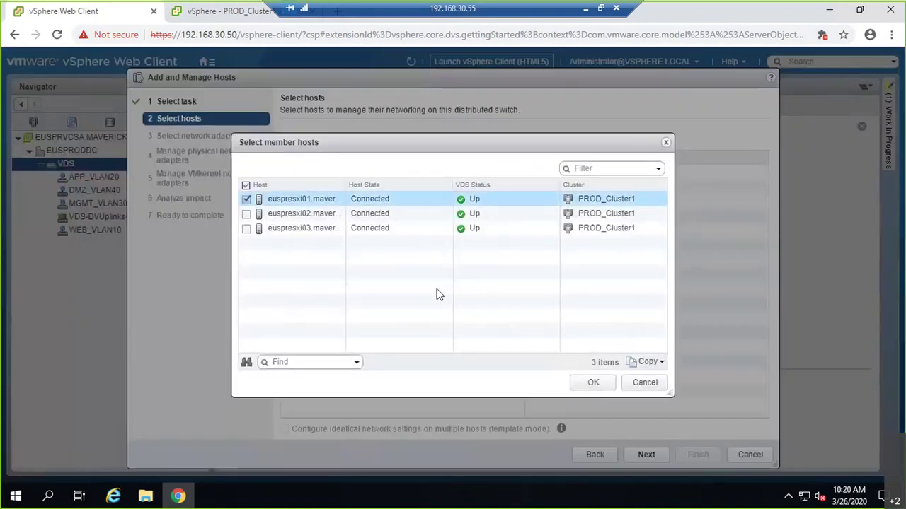
{"action": "left_click", "coordinate": [600, 385]}
{"action": "left_click", "coordinate": [646, 455]}
{"action": "left_click", "coordinate": [284, 139]}
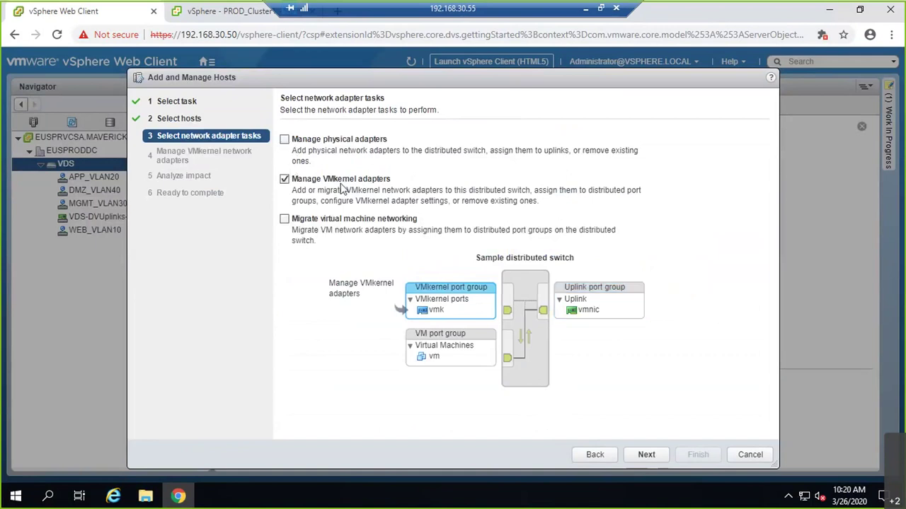
{"action": "left_click", "coordinate": [646, 455]}
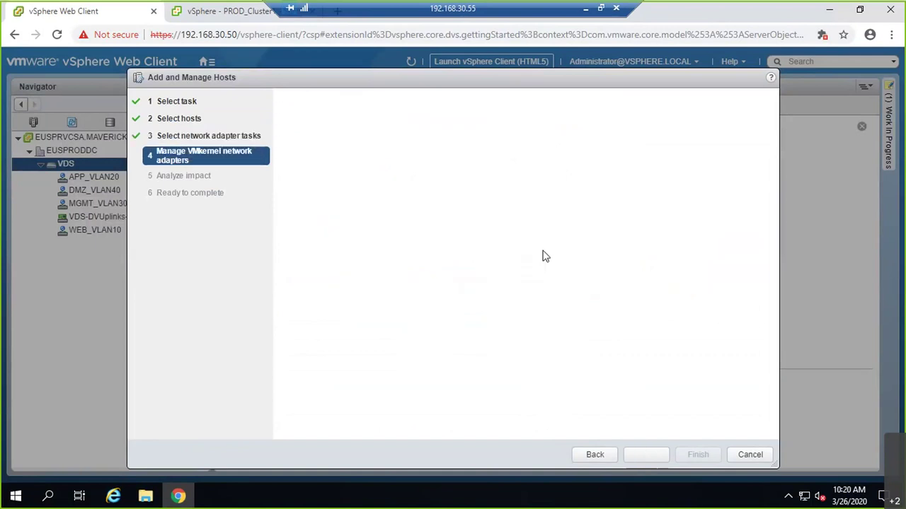
Step: Assign the VMkernel adapter vmk1 to the destination port group MGMT_VLAN30
{"action": "left_click", "coordinate": [329, 236]}
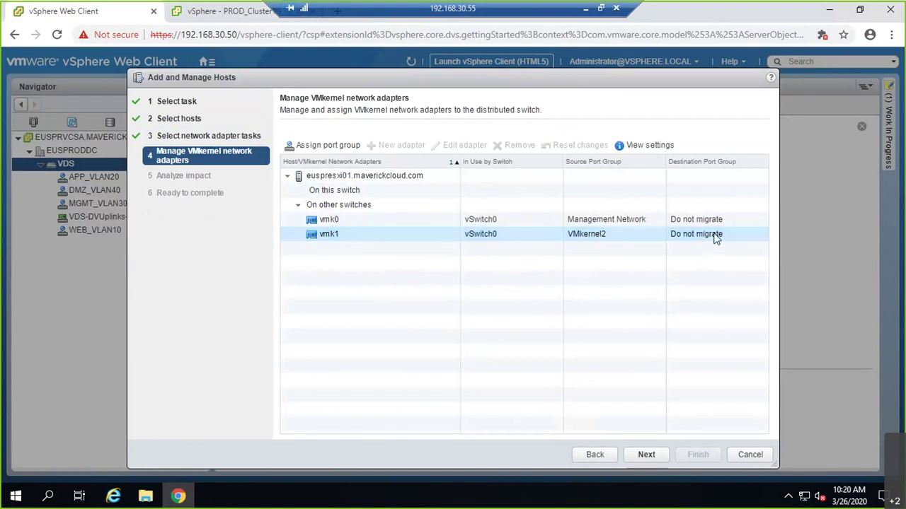
{"action": "left_click", "coordinate": [340, 149]}
{"action": "left_click", "coordinate": [246, 180]}
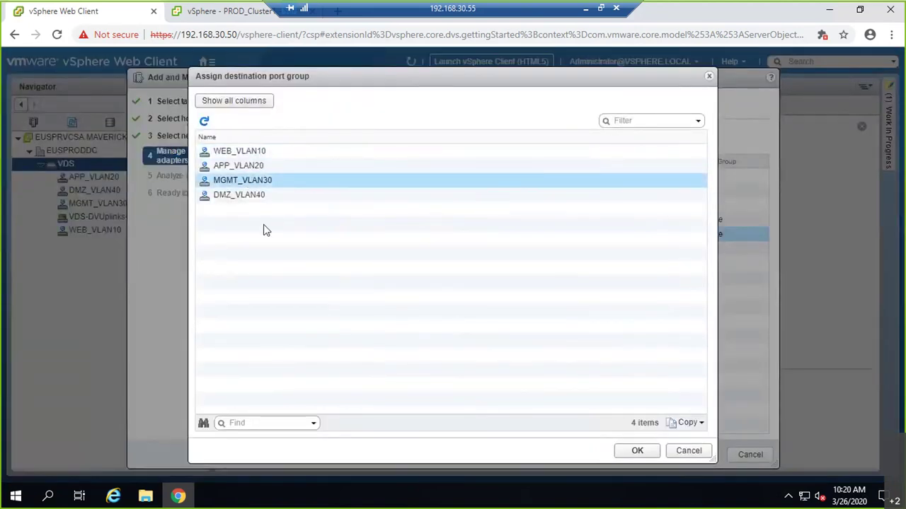
{"action": "left_click", "coordinate": [637, 453]}
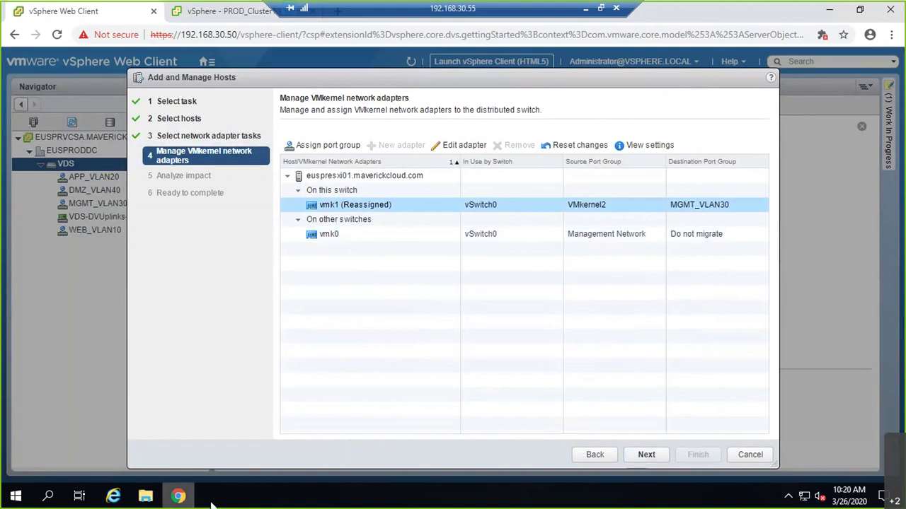
Step: Run a continuous ping to 192.168.30.150 in a Windows command prompt, then return to the Add and Manage Hosts wizard
{"action": "key", "text": "super+r"}
{"action": "type", "text": "cmd"}
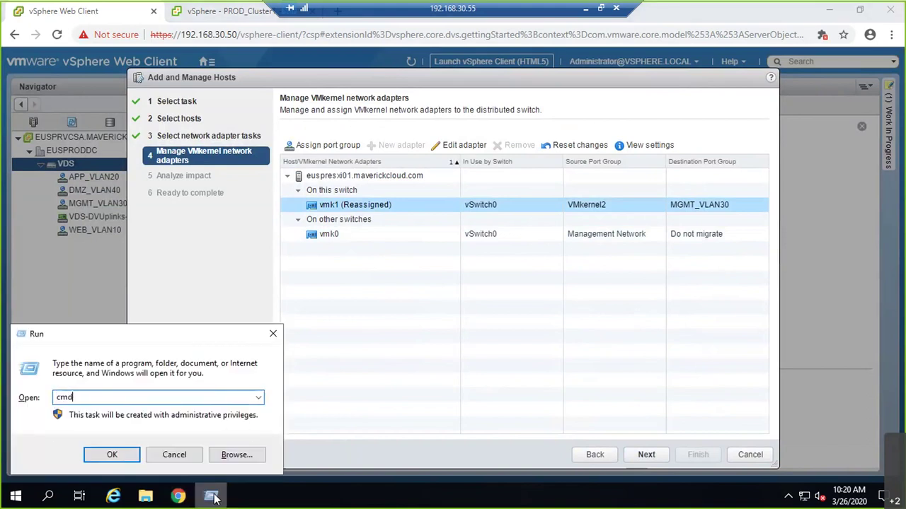
{"action": "key", "text": "Return"}
{"action": "type", "text": "ping 192.1"}
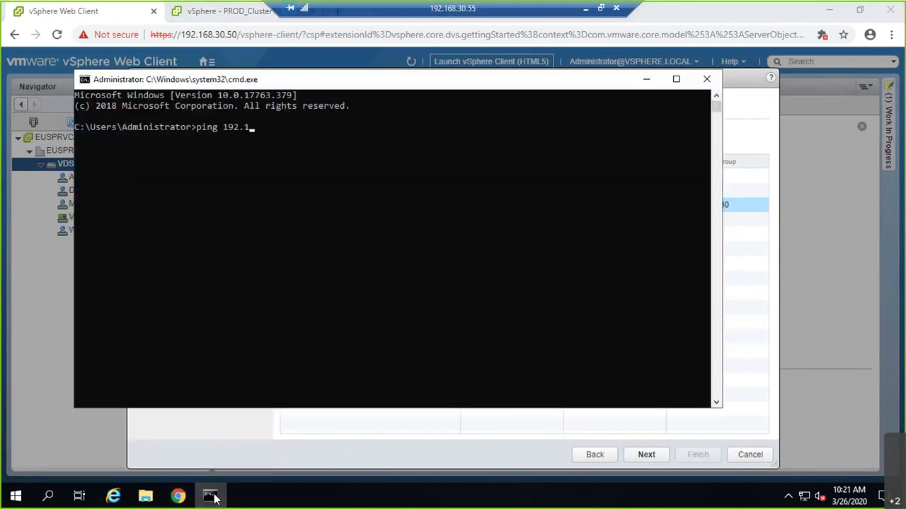
{"action": "type", "text": "68.30.150 -t"}
{"action": "key", "text": "Return"}
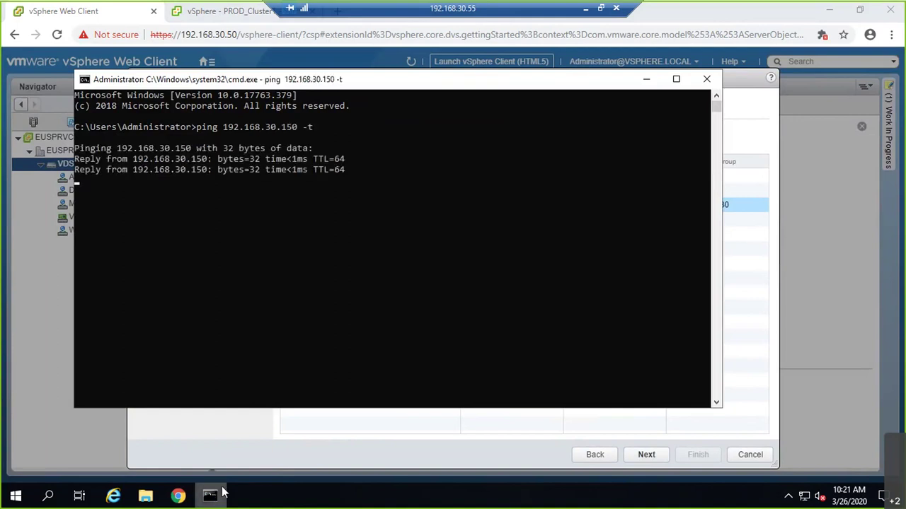
{"action": "left_click", "coordinate": [210, 496]}
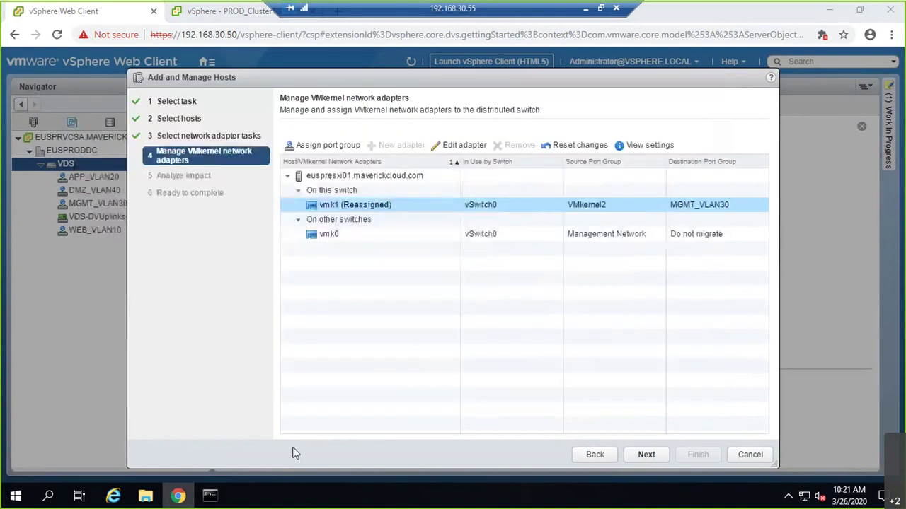
Step: Accept the impact analysis and finish the Add and Manage Hosts wizard to migrate vmk1 to the distributed switch
{"action": "left_click", "coordinate": [692, 208]}
{"action": "left_click", "coordinate": [646, 455]}
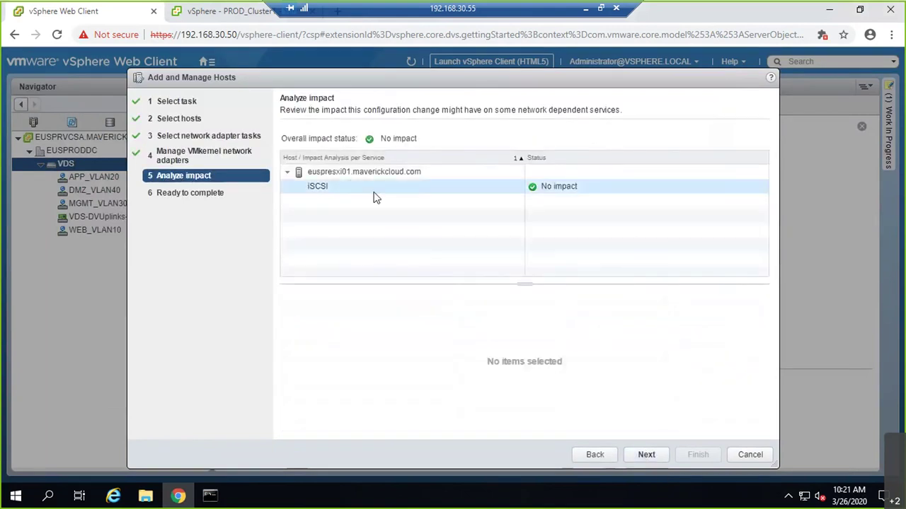
{"action": "left_click", "coordinate": [648, 455]}
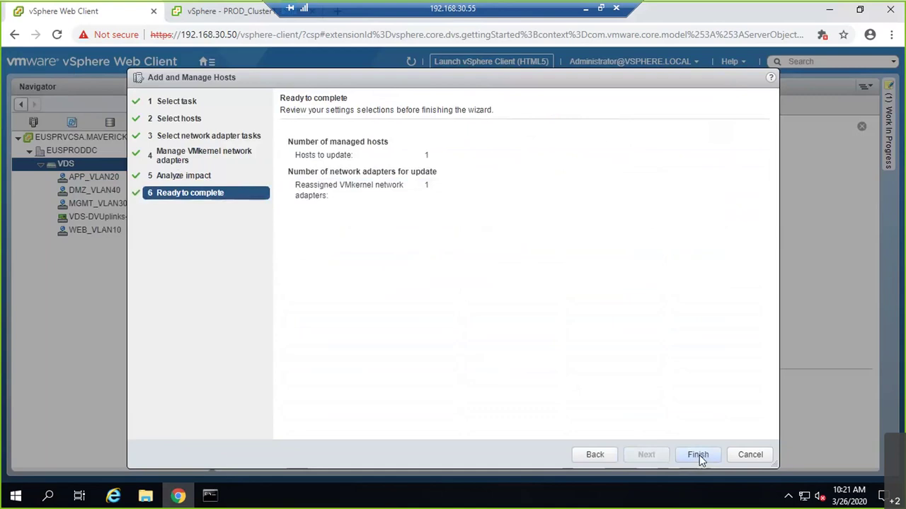
{"action": "left_click", "coordinate": [697, 455]}
Step: Check the continuous ping to 192.168.30.150 in the command prompt, stop it and return to the vSphere Web Client
{"action": "key", "text": "alt+Tab"}
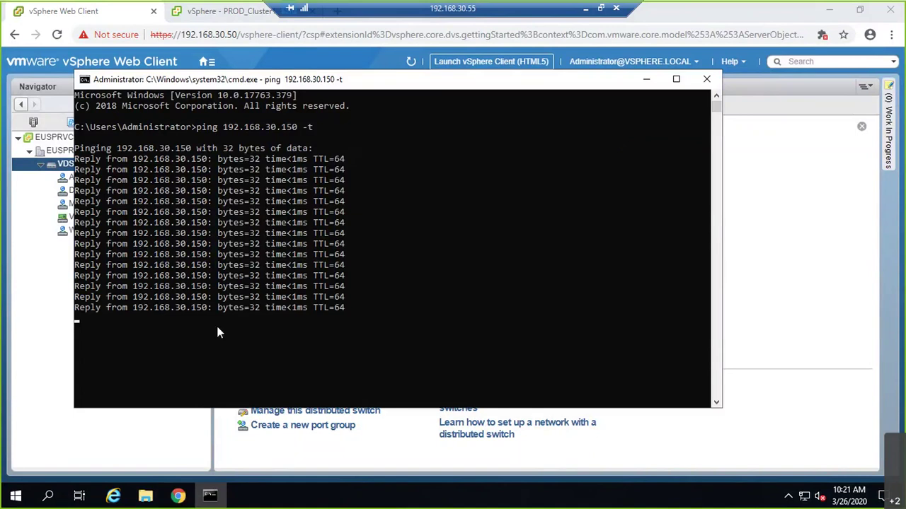
{"action": "key", "text": "ctrl+c"}
{"action": "left_click", "coordinate": [49, 244]}
Step: Inspect vSwitch0 and VDS among host euspresxi01's virtual switches, expanding the VMkernel ports of MGMT_VLAN30
{"action": "left_click", "coordinate": [33, 122]}
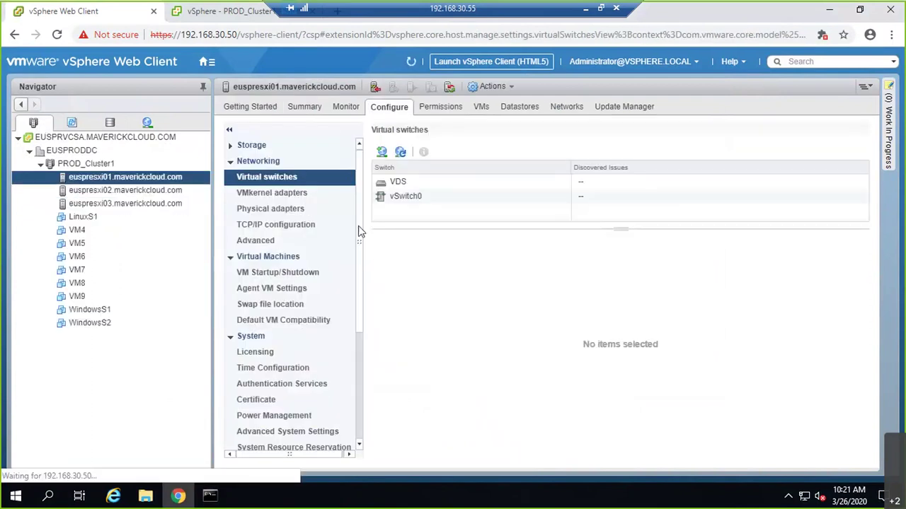
{"action": "left_click", "coordinate": [400, 200]}
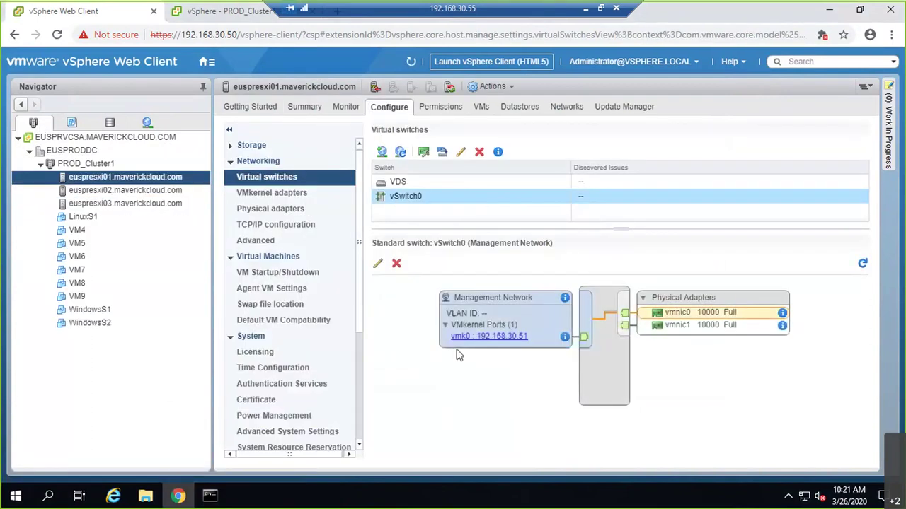
{"action": "left_click", "coordinate": [416, 184]}
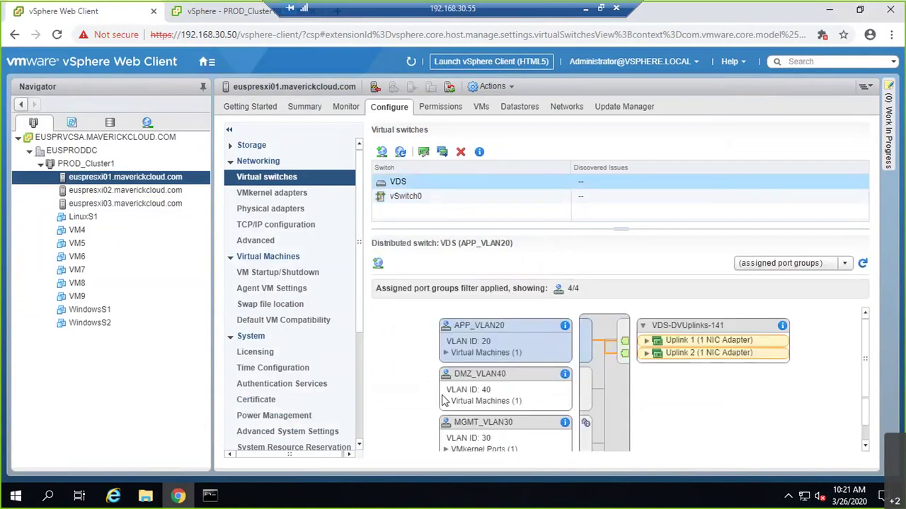
{"action": "scroll", "coordinate": [475, 411], "scroll_direction": "down", "scroll_amount": 2}
{"action": "left_click", "coordinate": [459, 344]}
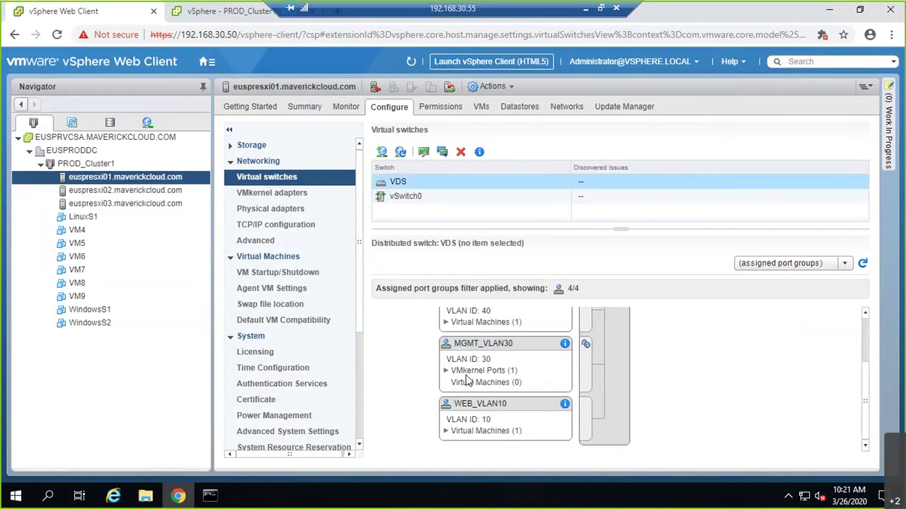
{"action": "left_click", "coordinate": [445, 371]}
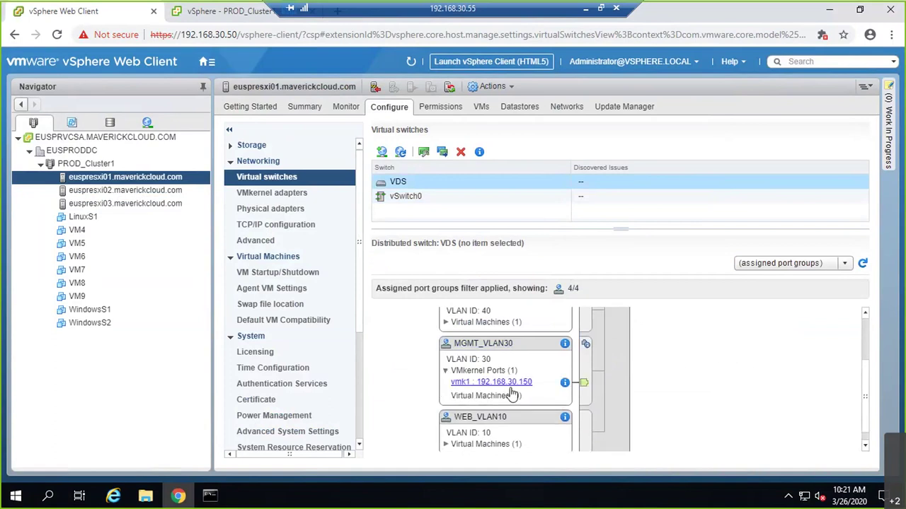
{"action": "scroll", "coordinate": [512, 394], "scroll_direction": "up", "scroll_amount": 3}
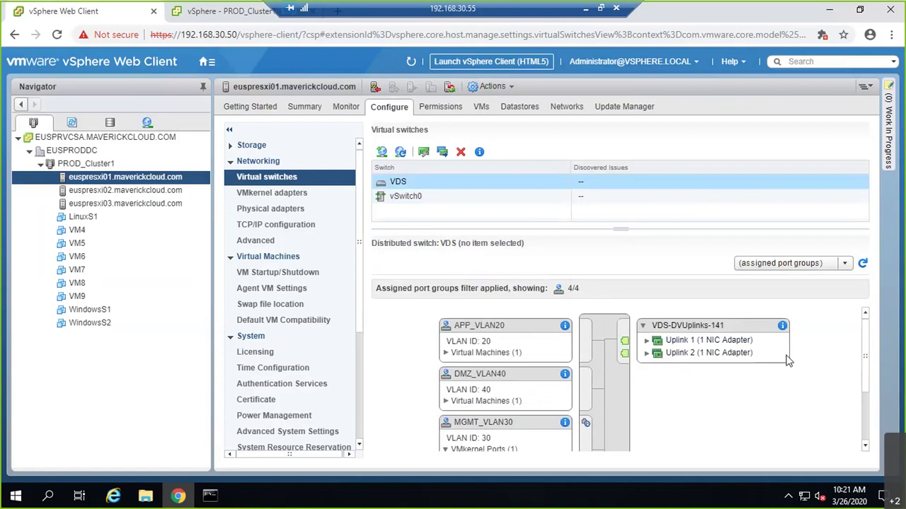
{"action": "scroll", "coordinate": [566, 403], "scroll_direction": "down", "scroll_amount": 1}
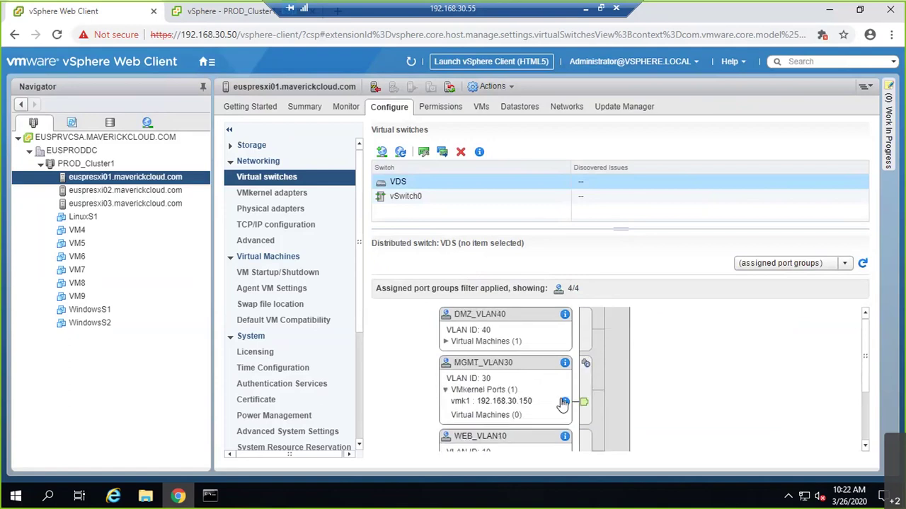
Step: Remove the VMkernel adapter vmk1 from the MGMT_VLAN30 port group on VDS
{"action": "left_click", "coordinate": [521, 404]}
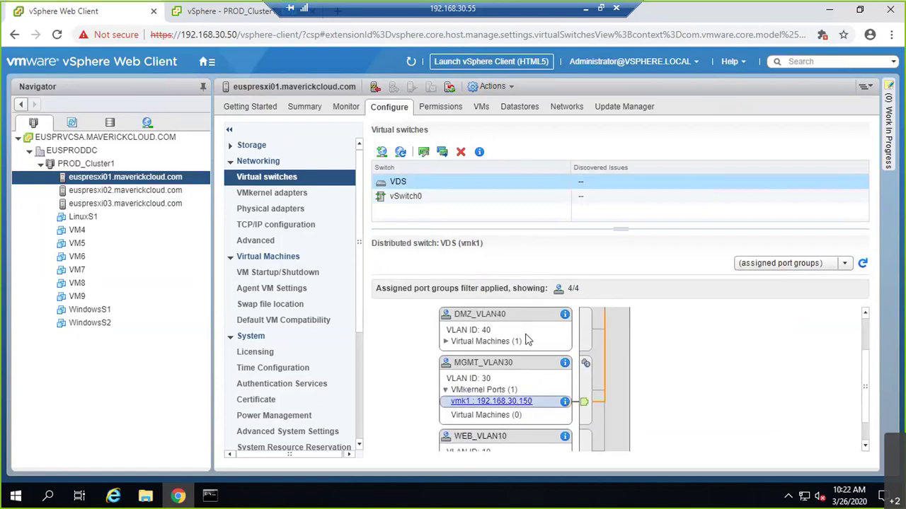
{"action": "left_click", "coordinate": [397, 263]}
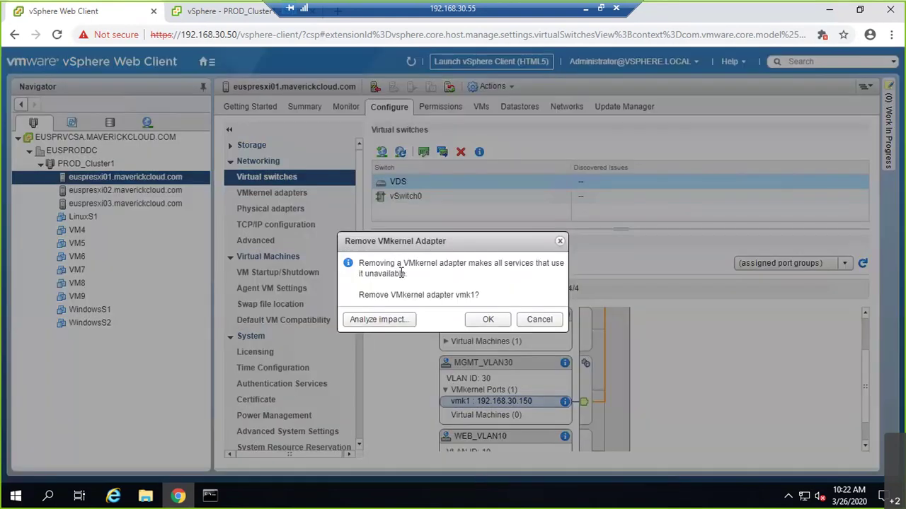
{"action": "left_click", "coordinate": [488, 320]}
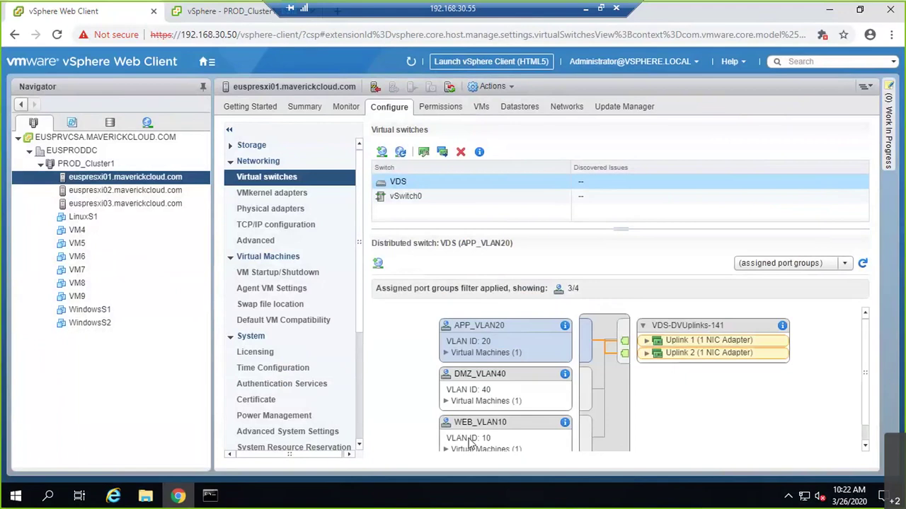
Step: Look through the remaining port groups of VDS, then display the topology of vSwitch0
{"action": "scroll", "coordinate": [504, 443], "scroll_direction": "down", "scroll_amount": 1}
{"action": "scroll", "coordinate": [505, 418], "scroll_direction": "up", "scroll_amount": 1}
{"action": "scroll", "coordinate": [509, 369], "scroll_direction": "down", "scroll_amount": 1}
{"action": "scroll", "coordinate": [508, 378], "scroll_direction": "up", "scroll_amount": 1}
{"action": "scroll", "coordinate": [505, 397], "scroll_direction": "down", "scroll_amount": 1}
{"action": "scroll", "coordinate": [501, 410], "scroll_direction": "up", "scroll_amount": 1}
{"action": "left_click", "coordinate": [415, 201]}
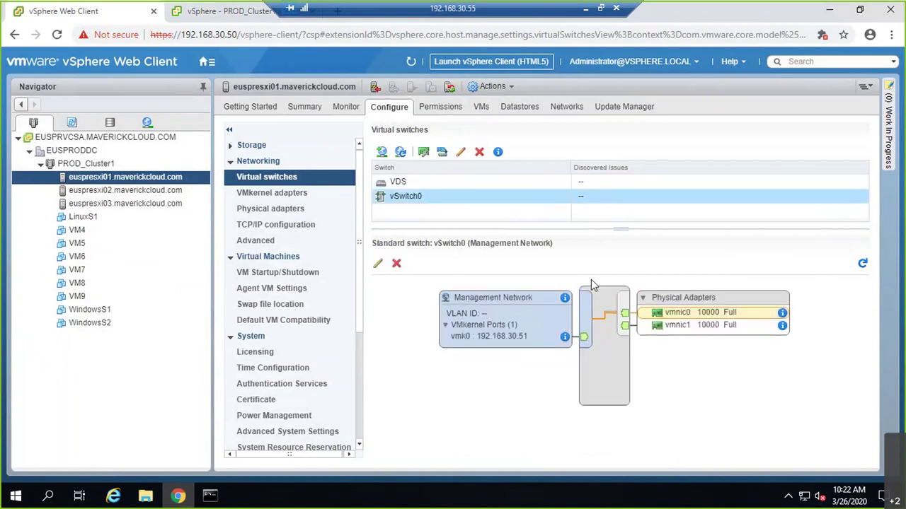
Step: Switch to Microsoft Whiteboard and clear the existing drawing from the canvas
{"action": "left_click", "coordinate": [585, 9]}
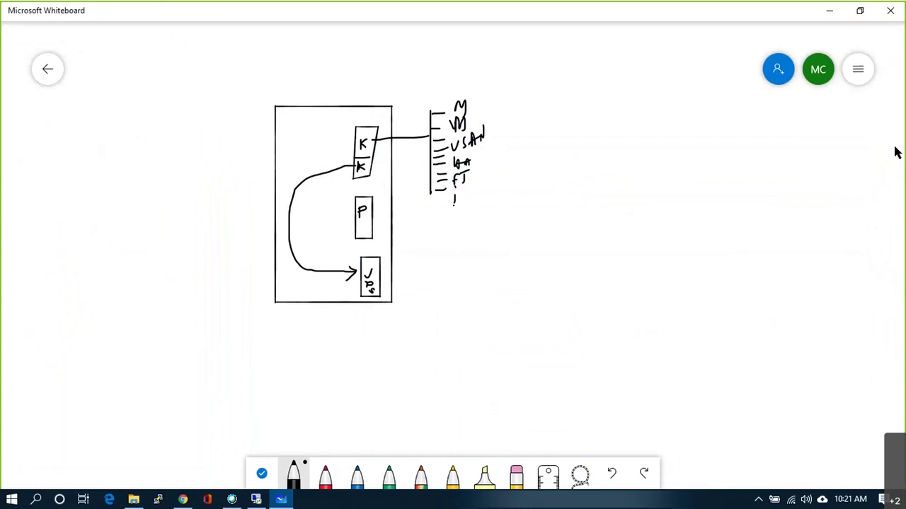
{"action": "left_click", "coordinate": [862, 70]}
{"action": "left_click", "coordinate": [646, 327]}
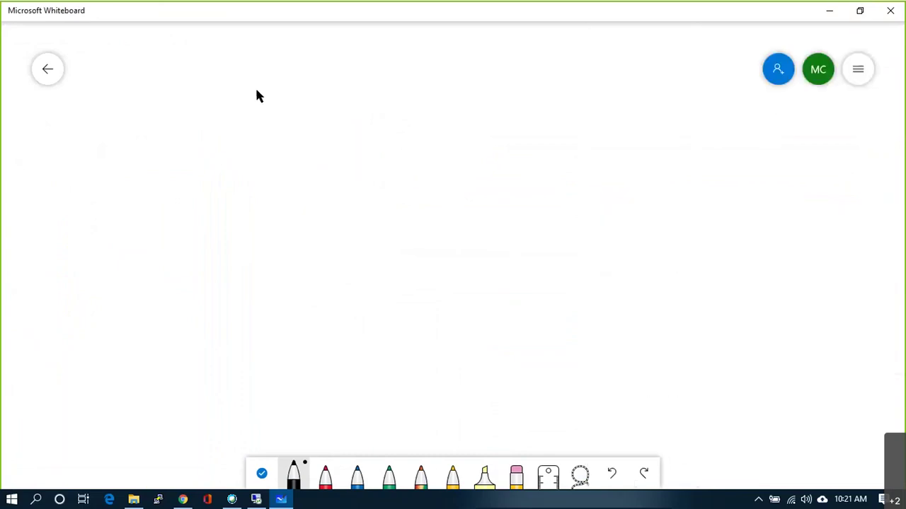
{"action": "mouse_move", "coordinate": [256, 45]}
{"action": "left_mouse_down"}
{"action": "mouse_move", "coordinate": [247, 171]}
{"action": "mouse_move", "coordinate": [320, 203]}
{"action": "mouse_move", "coordinate": [335, 51]}
{"action": "mouse_move", "coordinate": [249, 52]}
{"action": "left_mouse_up"}
{"action": "key", "text": "ctrl+z"}
{"action": "key", "text": "ctrl+z"}
Step: Draw three rectangles stacked one below another on the whiteboard to represent the hosts
{"action": "mouse_move", "coordinate": [276, 41]}
{"action": "left_mouse_down"}
{"action": "mouse_move", "coordinate": [364, 178]}
{"action": "mouse_move", "coordinate": [365, 43]}
{"action": "mouse_move", "coordinate": [276, 44]}
{"action": "left_mouse_up"}
{"action": "mouse_move", "coordinate": [279, 202]}
{"action": "left_mouse_down"}
{"action": "mouse_move", "coordinate": [271, 303]}
{"action": "mouse_move", "coordinate": [378, 318]}
{"action": "mouse_move", "coordinate": [362, 212]}
{"action": "mouse_move", "coordinate": [280, 206]}
{"action": "left_mouse_up"}
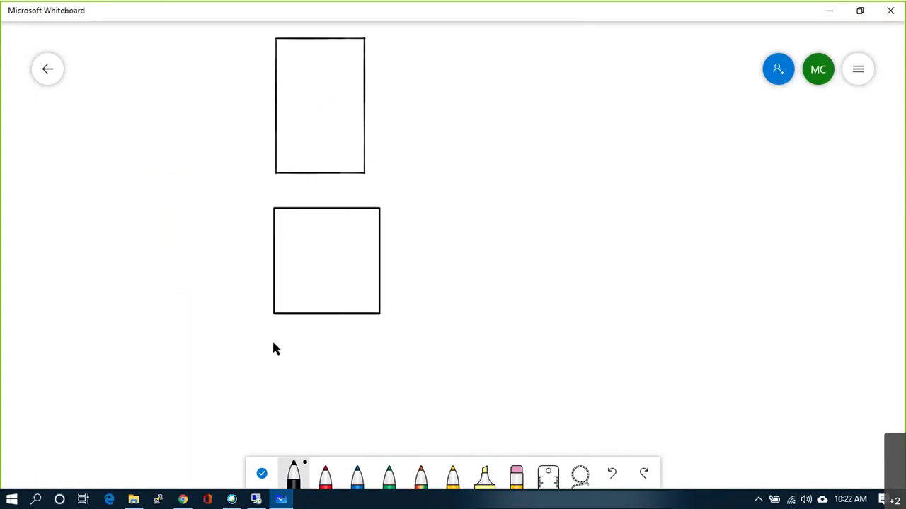
{"action": "mouse_move", "coordinate": [275, 335]}
{"action": "left_mouse_down"}
{"action": "mouse_move", "coordinate": [276, 426]}
{"action": "mouse_move", "coordinate": [379, 468]}
{"action": "mouse_move", "coordinate": [394, 360]}
{"action": "mouse_move", "coordinate": [295, 336]}
{"action": "mouse_move", "coordinate": [276, 340]}
{"action": "left_mouse_up"}
Step: Draw a small box inside each of the three host rectangles, with two lines leading out of it
{"action": "scroll", "coordinate": [426, 314], "scroll_direction": "down", "scroll_amount": 3}
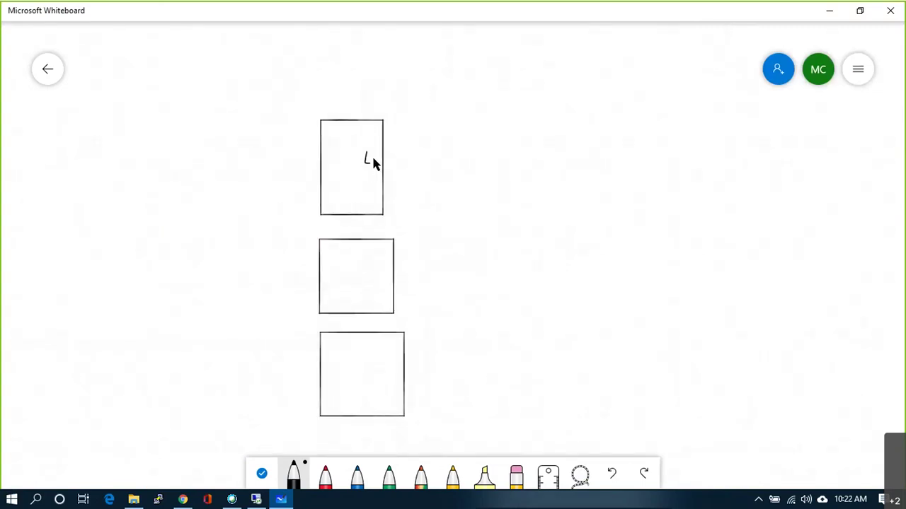
{"action": "mouse_move", "coordinate": [374, 269]}
{"action": "left_mouse_down"}
{"action": "mouse_move", "coordinate": [383, 286]}
{"action": "mouse_move", "coordinate": [385, 271]}
{"action": "left_mouse_up"}
{"action": "mouse_move", "coordinate": [386, 380]}
{"action": "left_mouse_down"}
{"action": "mouse_move", "coordinate": [392, 369]}
{"action": "mouse_move", "coordinate": [379, 366]}
{"action": "left_mouse_up"}
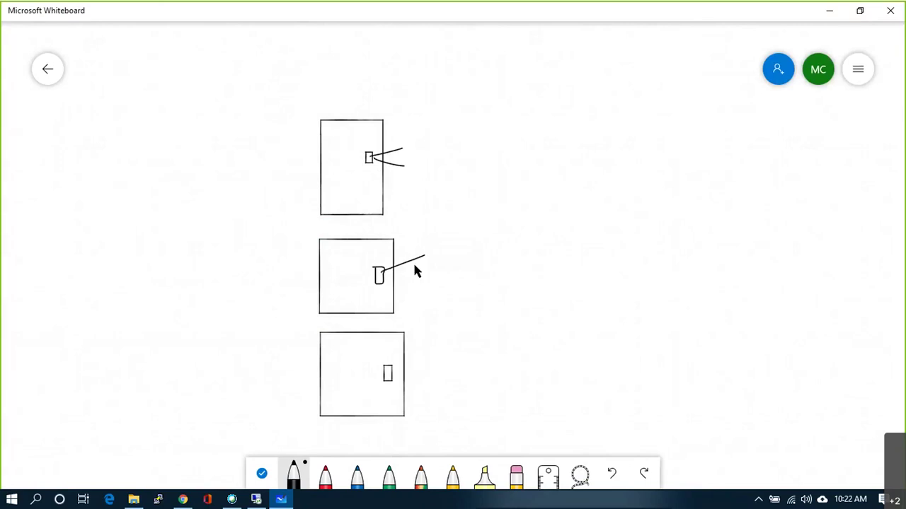
{"action": "mouse_move", "coordinate": [394, 369]}
{"action": "left_mouse_down"}
{"action": "mouse_move", "coordinate": [431, 358]}
{"action": "mouse_move", "coordinate": [419, 379]}
{"action": "left_mouse_up"}
Step: Add a second box below the first in each host rectangle, with two outgoing lines each
{"action": "mouse_move", "coordinate": [366, 178]}
{"action": "left_mouse_down"}
{"action": "mouse_move", "coordinate": [373, 211]}
{"action": "mouse_move", "coordinate": [378, 181]}
{"action": "mouse_move", "coordinate": [366, 178]}
{"action": "left_mouse_up"}
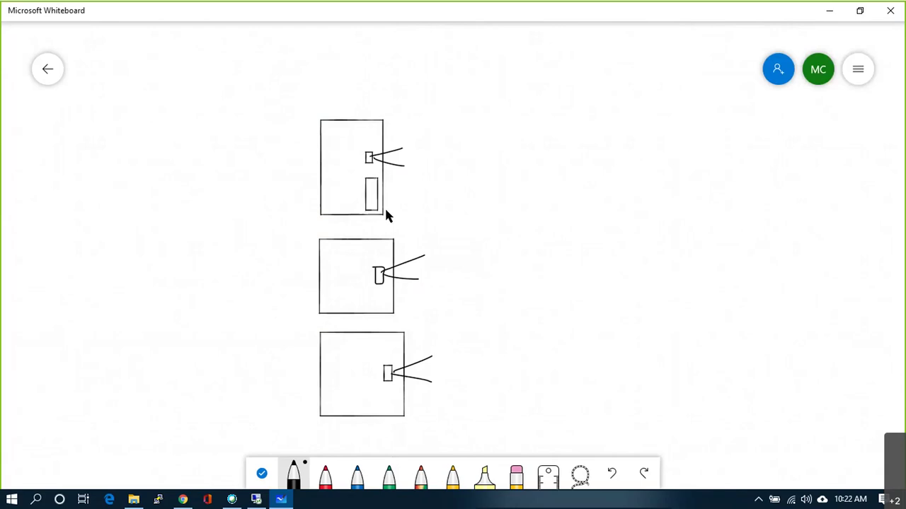
{"action": "left_click_drag", "start_coordinate": [378, 193], "coordinate": [405, 204]}
{"action": "mouse_move", "coordinate": [373, 295]}
{"action": "left_mouse_down"}
{"action": "mouse_move", "coordinate": [372, 309]}
{"action": "mouse_move", "coordinate": [387, 303]}
{"action": "mouse_move", "coordinate": [374, 295]}
{"action": "mouse_move", "coordinate": [417, 296]}
{"action": "mouse_move", "coordinate": [426, 311]}
{"action": "left_mouse_up"}
{"action": "mouse_move", "coordinate": [383, 395]}
{"action": "left_mouse_down"}
{"action": "mouse_move", "coordinate": [393, 412]}
{"action": "mouse_move", "coordinate": [394, 401]}
{"action": "mouse_move", "coordinate": [380, 398]}
{"action": "mouse_move", "coordinate": [461, 396]}
{"action": "left_mouse_up"}
{"action": "left_click_drag", "start_coordinate": [399, 404], "coordinate": [458, 428]}
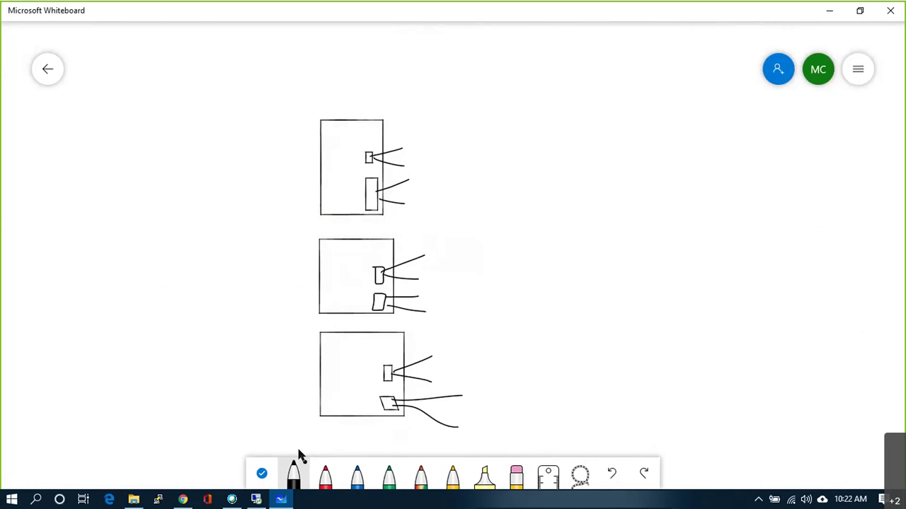
Step: Switch to Chrome and open 192.168.1.100 in the empty tab
{"action": "left_click", "coordinate": [182, 500]}
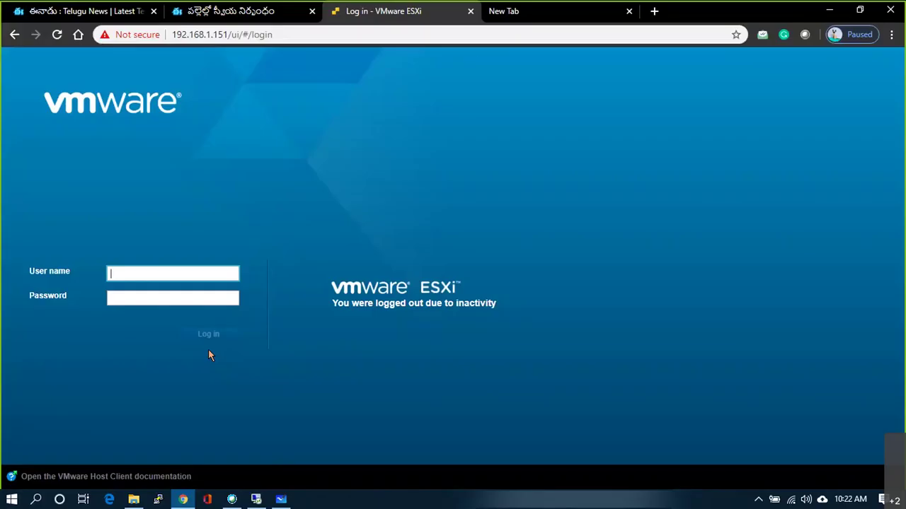
{"action": "left_click", "coordinate": [603, 13]}
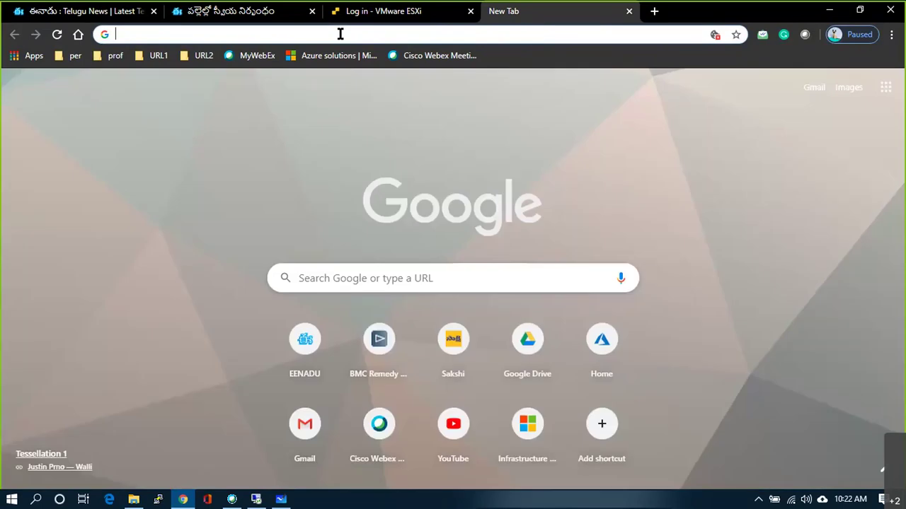
{"action": "type", "text": "192.168.1.1"}
{"action": "key", "text": "Delete"}
{"action": "type", "text": "00"}
{"action": "key", "text": "Return"}
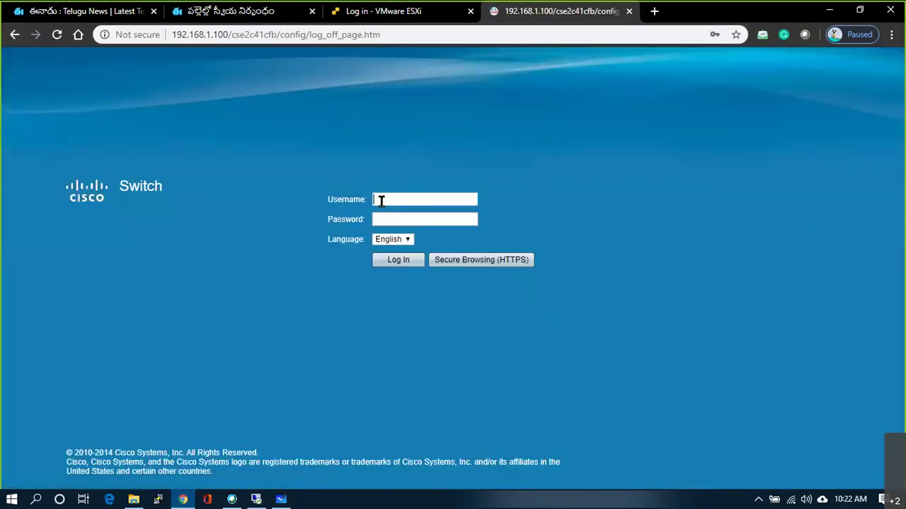
Step: Log in to the Cisco switch with the saved username and password
{"action": "left_click", "coordinate": [376, 198]}
{"action": "left_click", "coordinate": [384, 238]}
{"action": "left_click", "coordinate": [391, 259]}
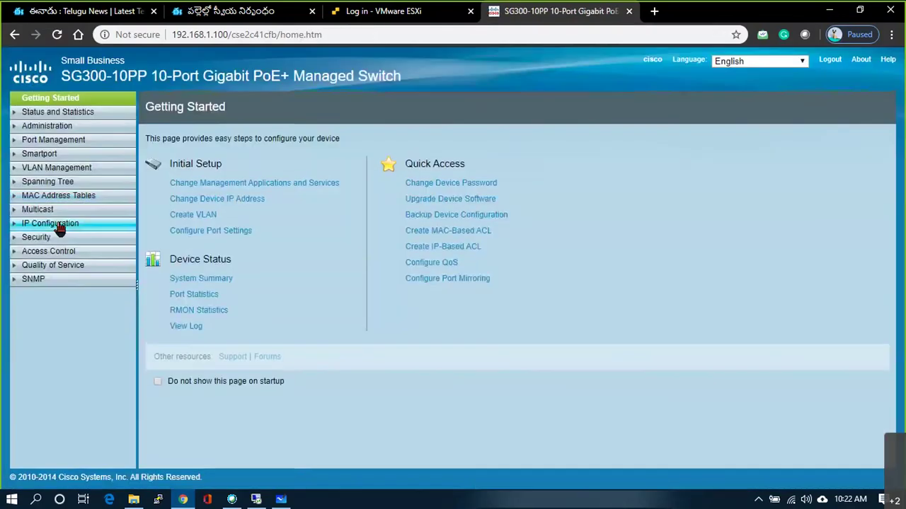
Step: Review the VLAN 50 entry in the Cisco switch's IPv4 interface table, then return to the vSphere Web Client session
{"action": "left_click", "coordinate": [57, 224]}
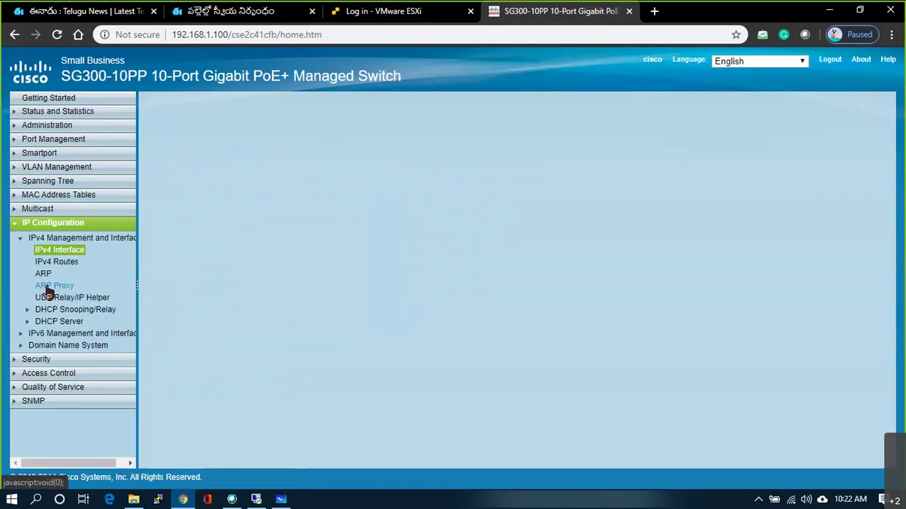
{"action": "left_click_drag", "start_coordinate": [279, 246], "coordinate": [426, 245]}
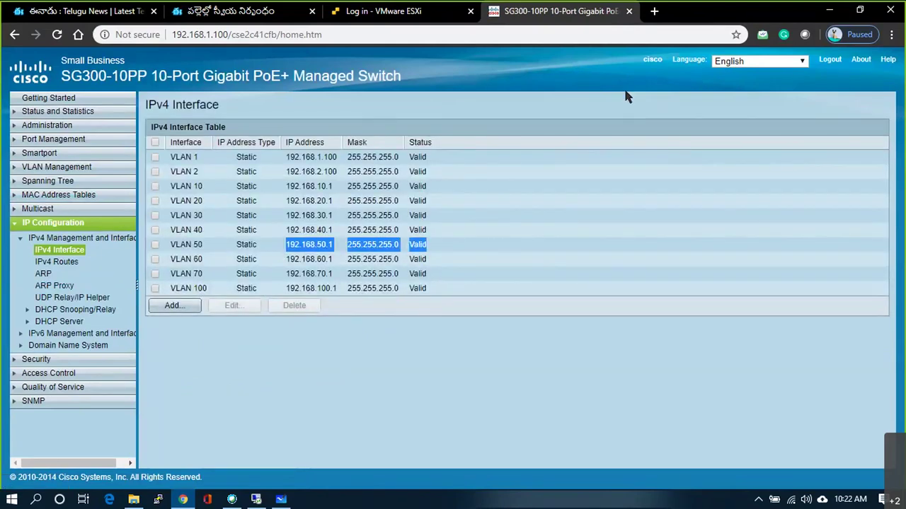
{"action": "left_click", "coordinate": [829, 11]}
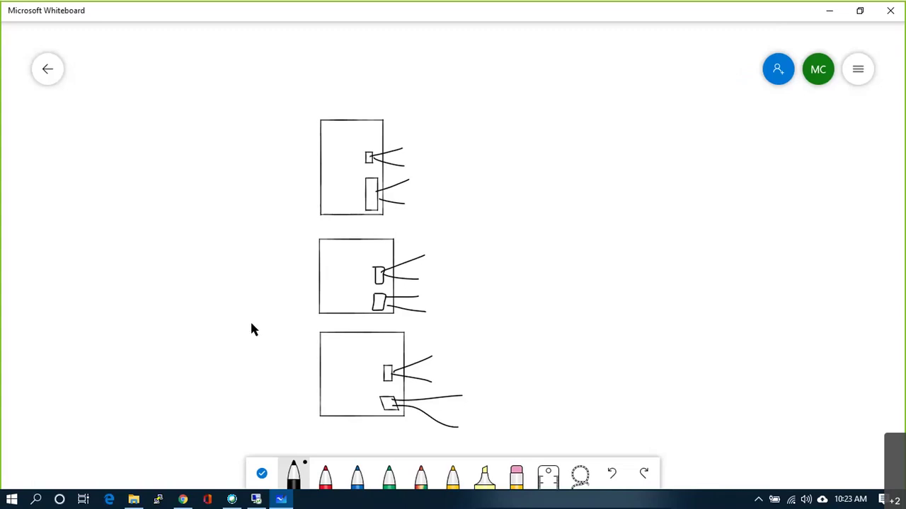
{"action": "left_click", "coordinate": [265, 498]}
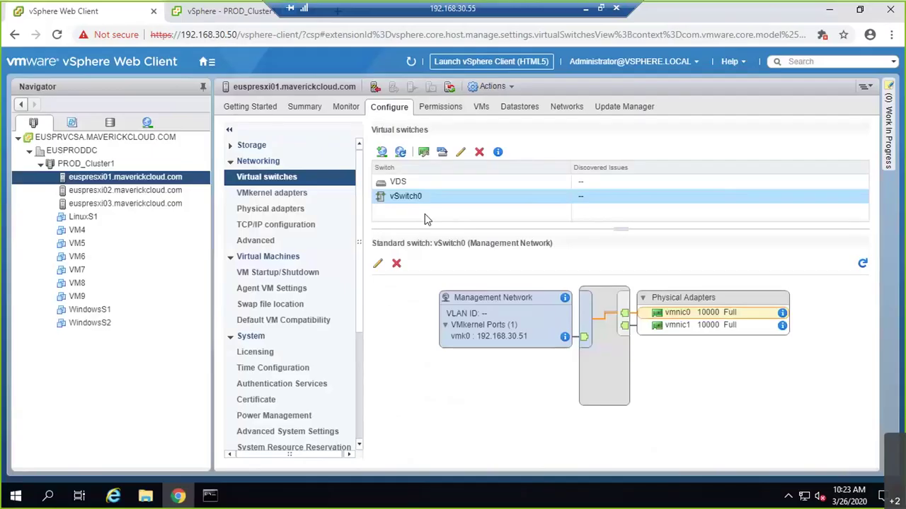
Step: Start adding a VMkernel network adapter to host euspresxi01 with a new standard switch as the target device
{"action": "left_click", "coordinate": [384, 153]}
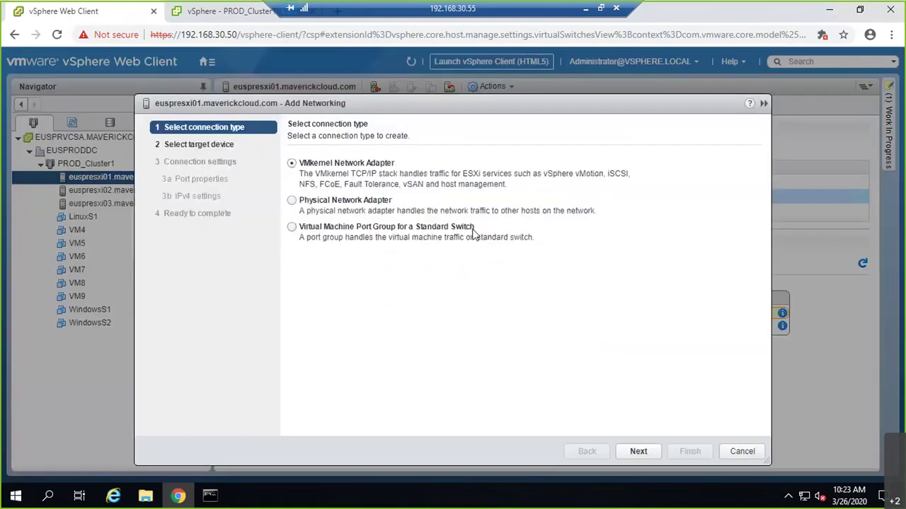
{"action": "left_click", "coordinate": [638, 452]}
{"action": "left_click", "coordinate": [290, 248]}
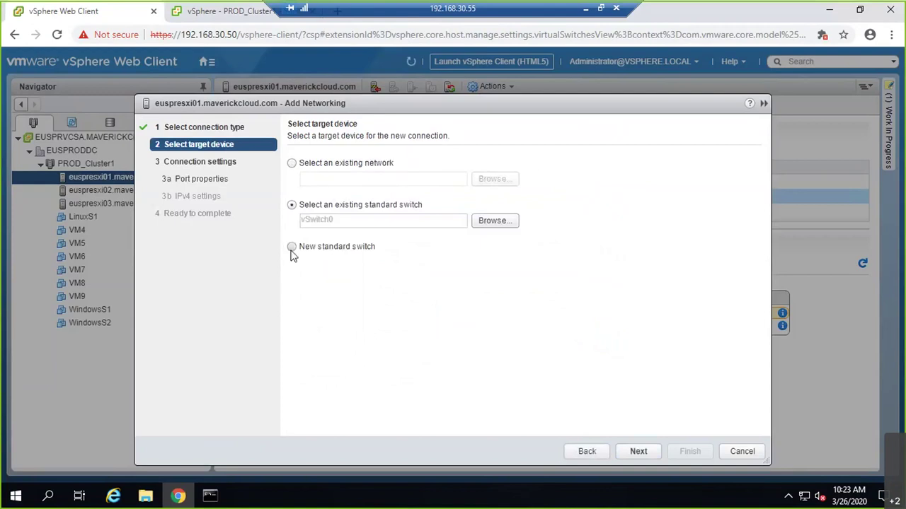
{"action": "left_click", "coordinate": [649, 455]}
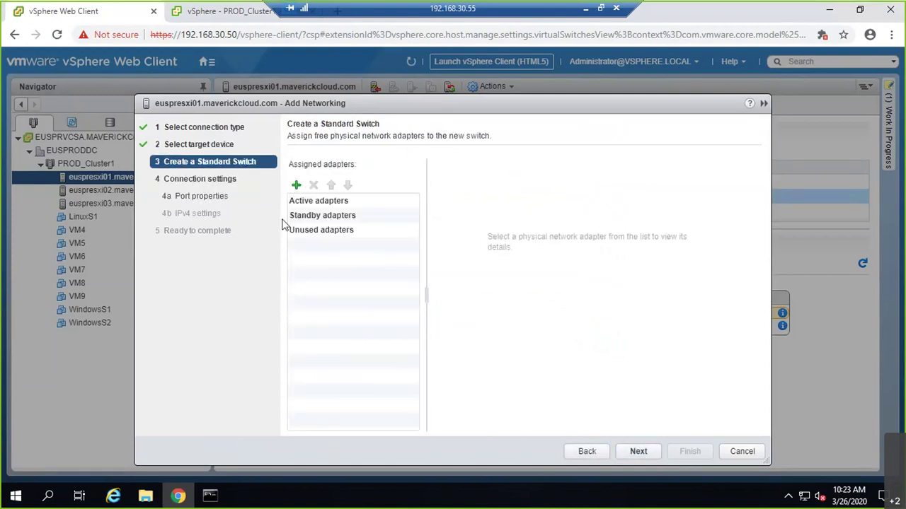
Step: Assign vmnic2 and vmnic3 to the new standard switch as active adapters
{"action": "left_click", "coordinate": [296, 185]}
{"action": "left_click", "coordinate": [326, 219], "text": "shift"}
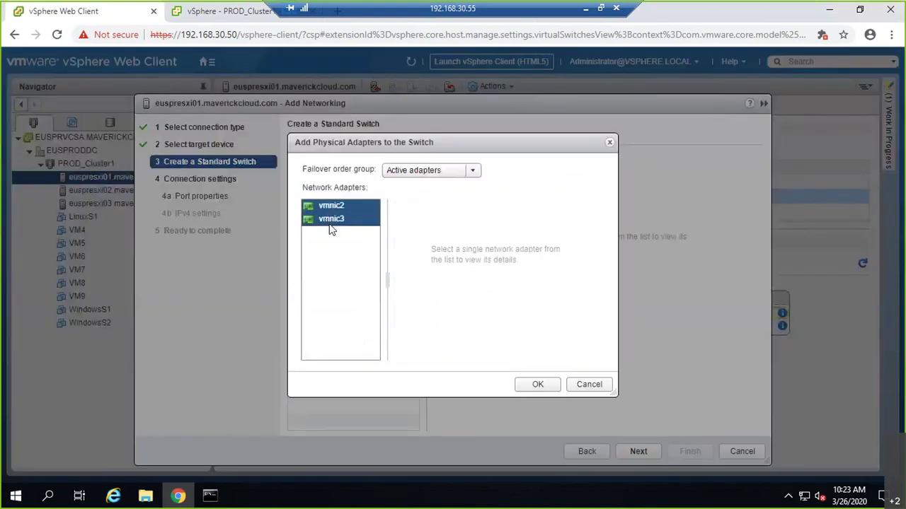
{"action": "left_click", "coordinate": [534, 383]}
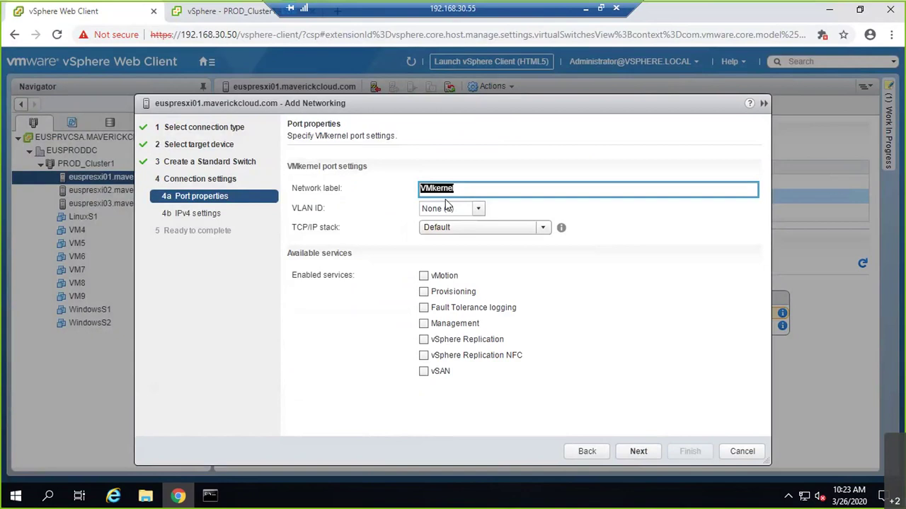
Step: Set the VMkernel port's network label to vMotion and VLAN ID to 50, and enable the vMotion service
{"action": "type", "text": "vMotion"}
{"action": "left_click", "coordinate": [460, 207]}
{"action": "type", "text": "5"}
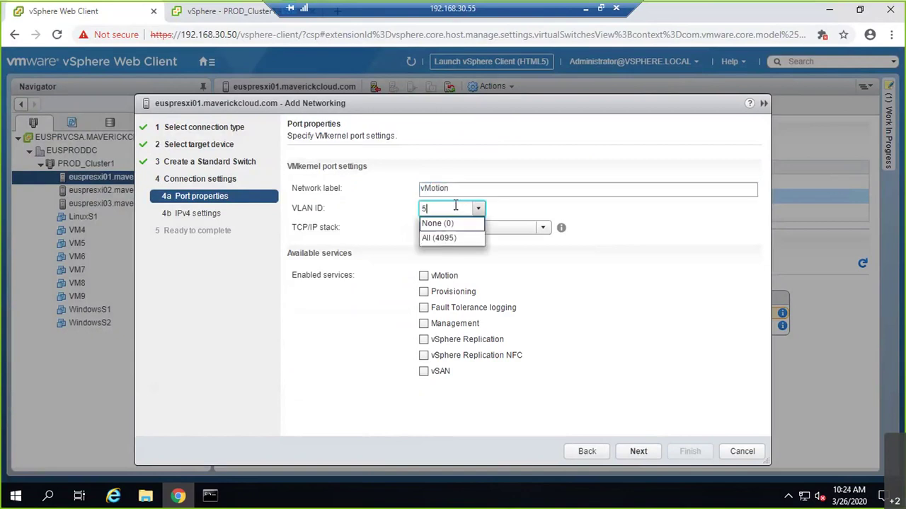
{"action": "type", "text": "0"}
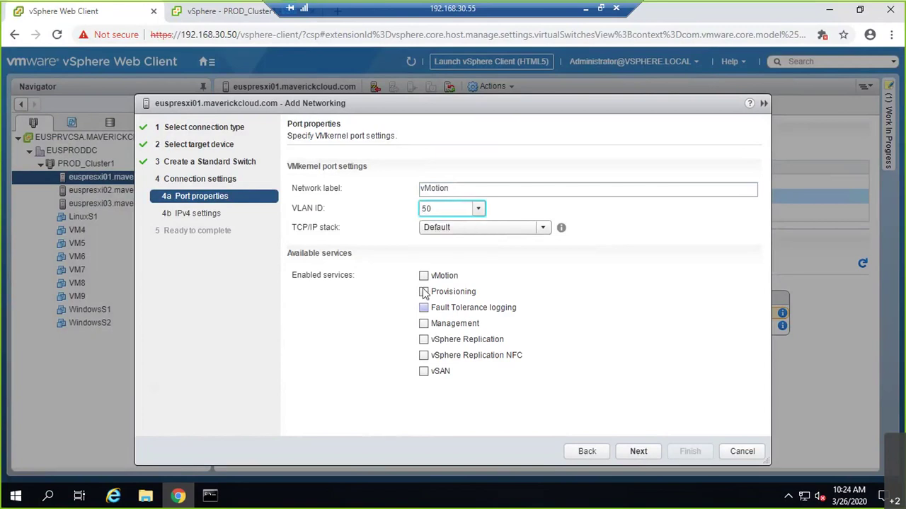
{"action": "left_click", "coordinate": [424, 277]}
{"action": "left_click", "coordinate": [635, 449]}
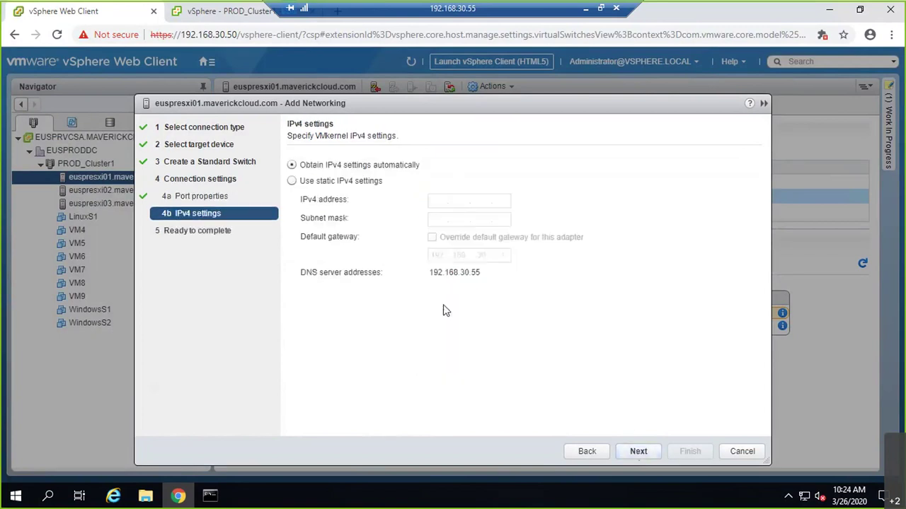
Step: Use static IPv4 settings with address 192.168.50.51 and subnet mask 255.255.255.0 for the vMotion adapter
{"action": "left_click", "coordinate": [348, 181]}
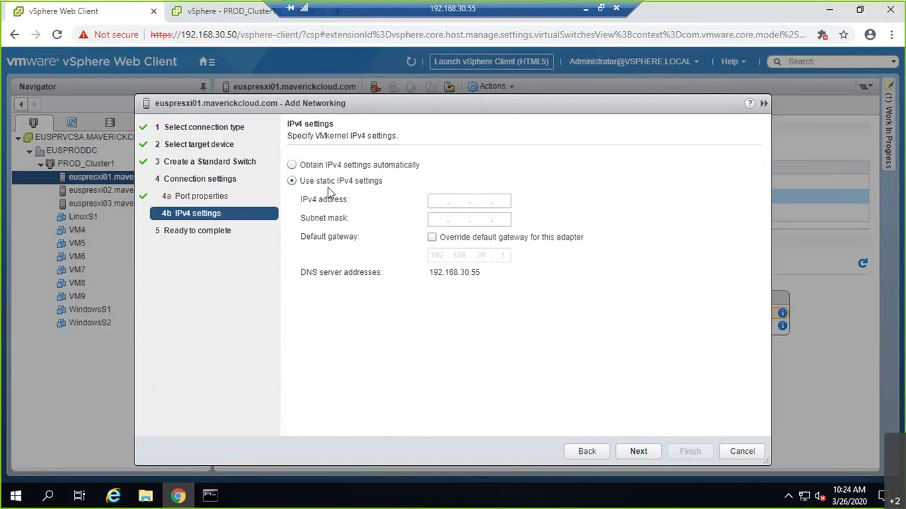
{"action": "left_click", "coordinate": [442, 201]}
{"action": "type", "text": "192.168.50."}
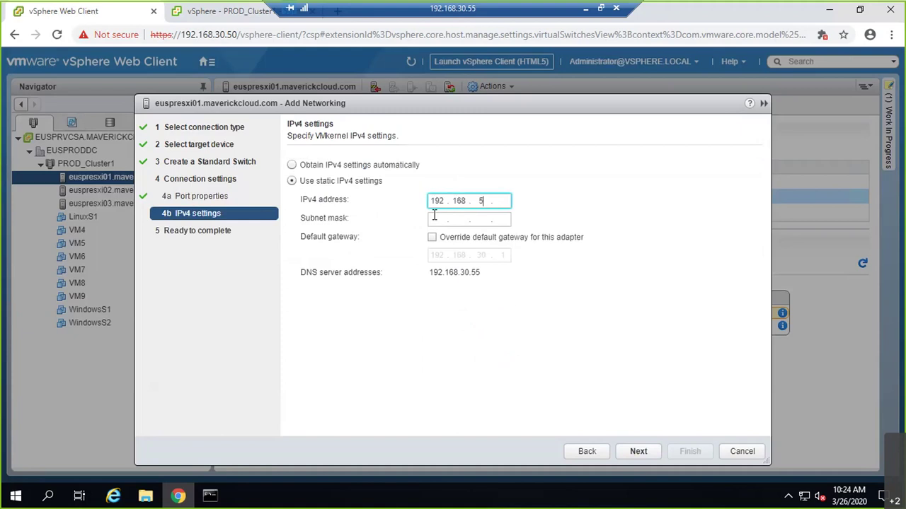
{"action": "type", "text": "51"}
{"action": "left_click", "coordinate": [434, 217]}
{"action": "type", "text": "255.255.255."}
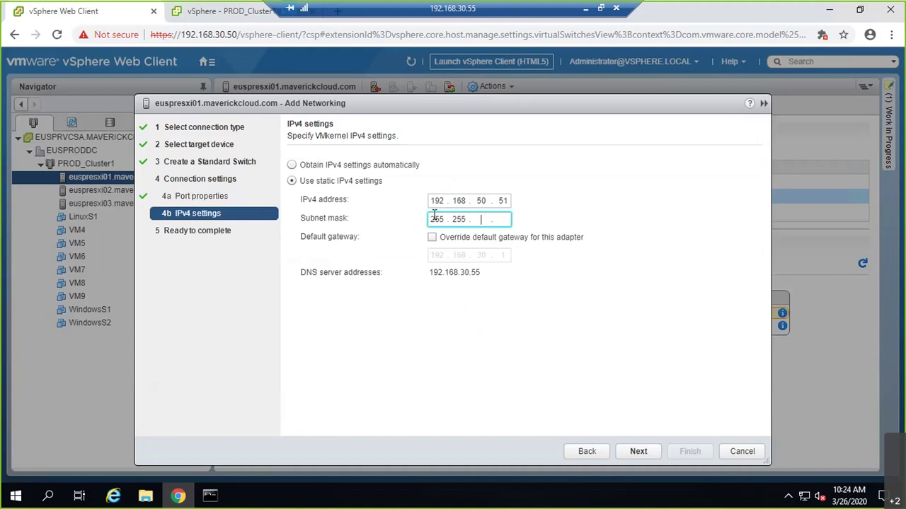
{"action": "key", "text": "Tab"}
{"action": "key", "text": "shift+Tab"}
{"action": "key", "text": "shift+Tab"}
{"action": "key", "text": "shift+Tab"}
{"action": "type", "text": "0"}
Step: Override the adapter's default gateway with 192.168.50.1
{"action": "left_click", "coordinate": [431, 237]}
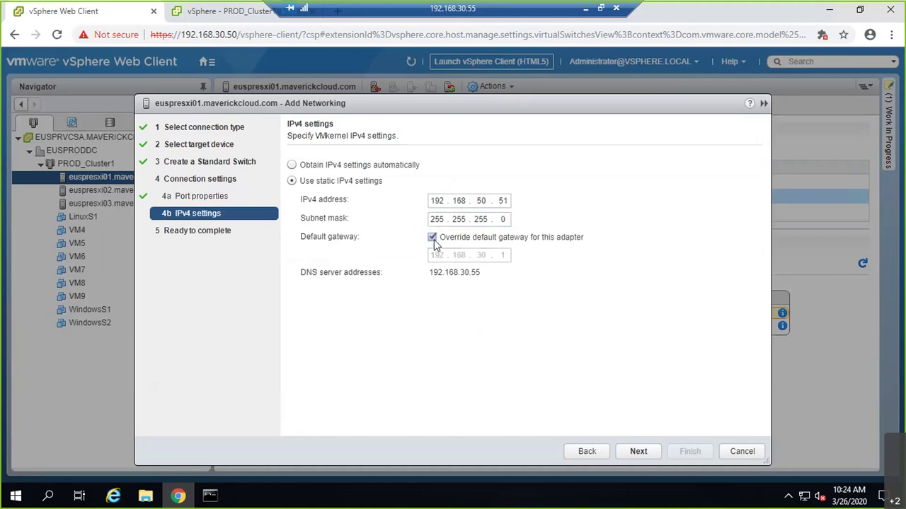
{"action": "left_click", "coordinate": [478, 257]}
{"action": "key", "text": "BackSpace"}
{"action": "type", "text": "5"}
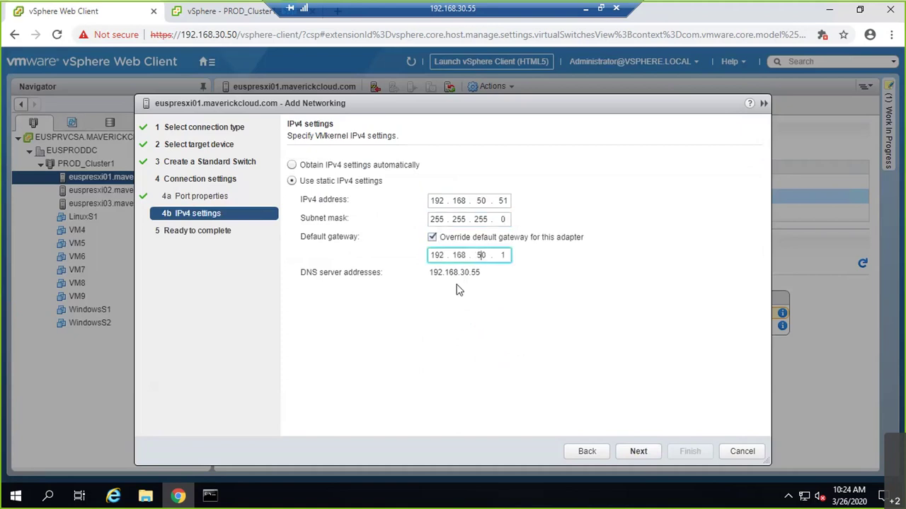
Step: Finish the Add Networking wizard and display the topology of the new switch vSwitch1
{"action": "left_click", "coordinate": [637, 453]}
{"action": "left_click", "coordinate": [686, 451]}
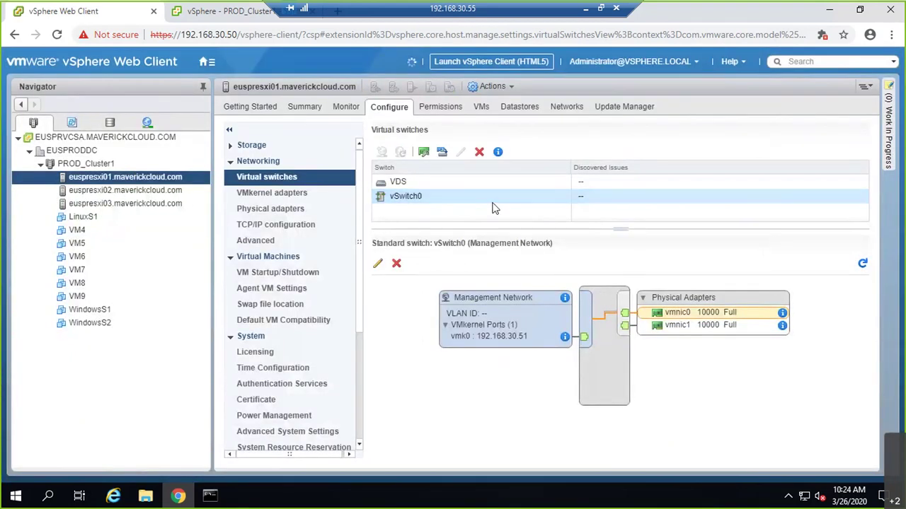
{"action": "left_click", "coordinate": [416, 212]}
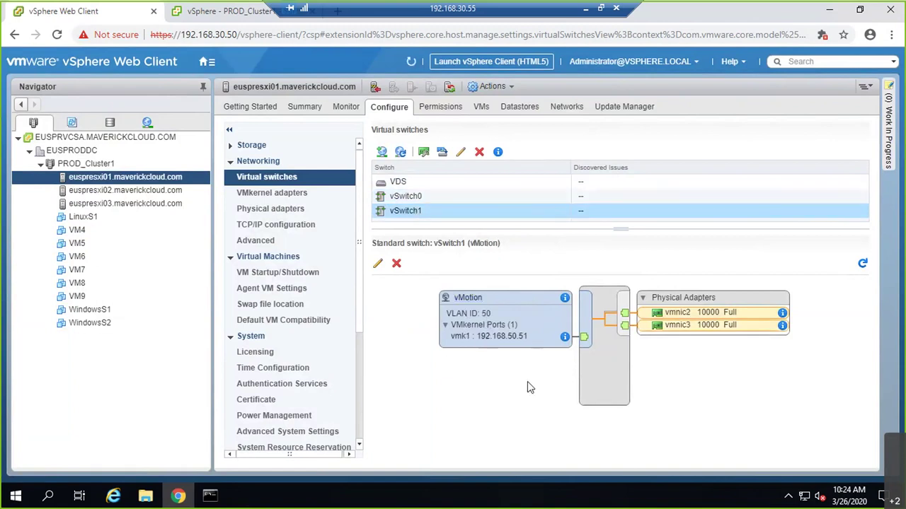
Step: Switch to Command Prompt, ping 192.168.50.51 continuously with the -t option, and stop the ping after a few replies
{"action": "left_click", "coordinate": [209, 495]}
{"action": "key", "text": "Up"}
{"action": "key", "text": "Left"}
{"action": "key", "text": "Left"}
{"action": "key", "text": "Left"}
{"action": "key", "text": "BackSpace"}
{"action": "key", "text": "BackSpace"}
{"action": "key", "text": "BackSpace"}
{"action": "key", "text": "BackSpace"}
{"action": "key", "text": "BackSpace"}
{"action": "key", "text": "BackSpace"}
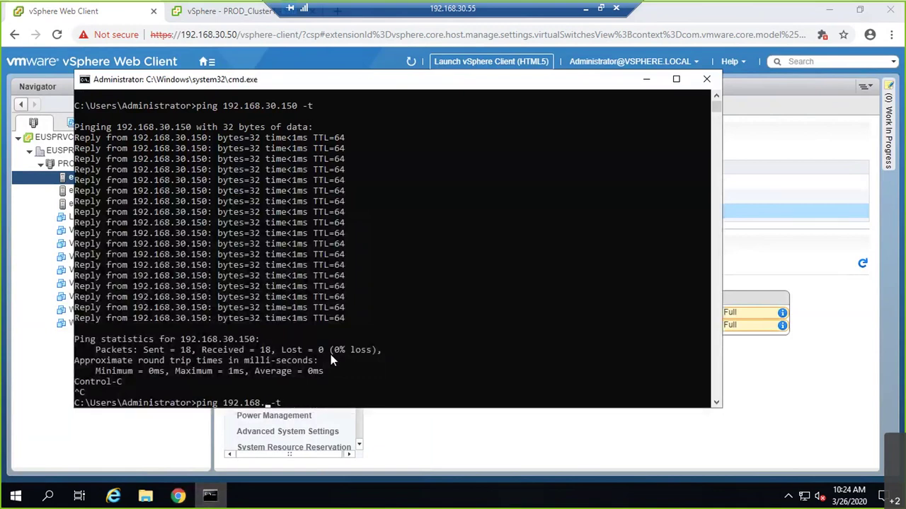
{"action": "type", "text": "50.51"}
{"action": "key", "text": "Return"}
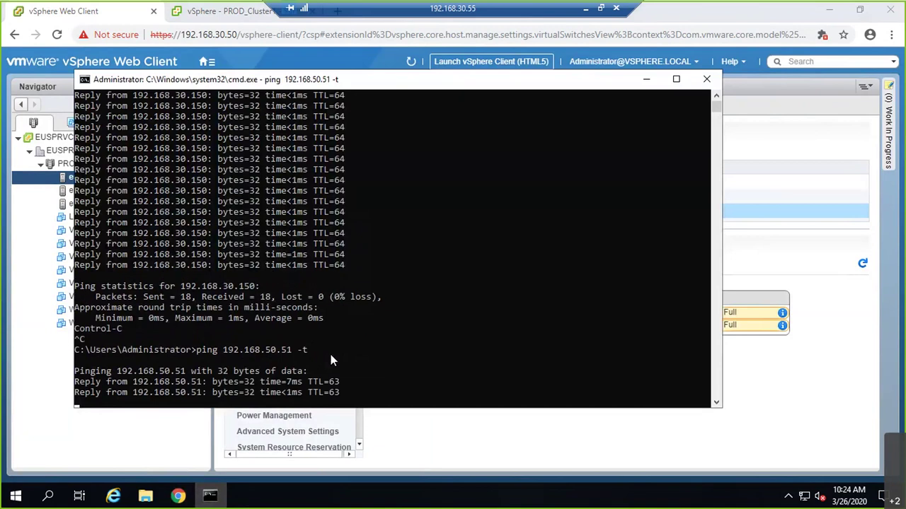
{"action": "key", "text": "ctrl+c"}
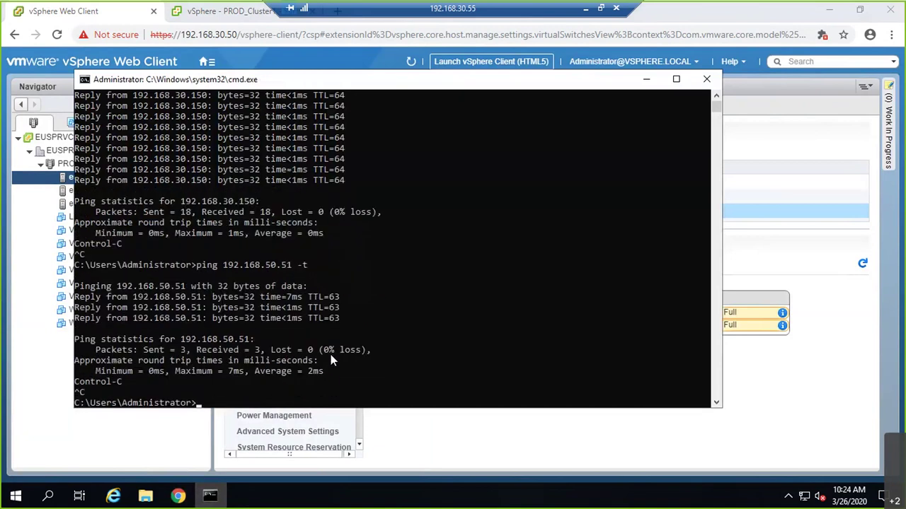
Step: Start a continuous ping to 192.168.50.52 with the -t option
{"action": "key", "text": "Up"}
{"action": "key", "text": "BackSpace"}
{"action": "key", "text": "BackSpace"}
{"action": "key", "text": "BackSpace"}
{"action": "key", "text": "BackSpace"}
{"action": "key", "text": "BackSpace"}
{"action": "key", "text": "BackSpace"}
{"action": "key", "text": "BackSpace"}
{"action": "key", "text": "BackSpace"}
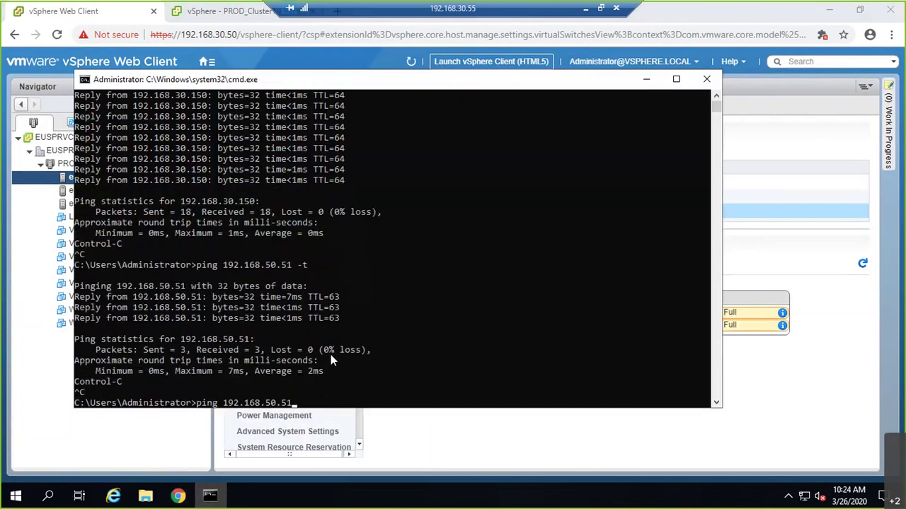
{"action": "type", "text": "50.52 -t"}
{"action": "key", "text": "Return"}
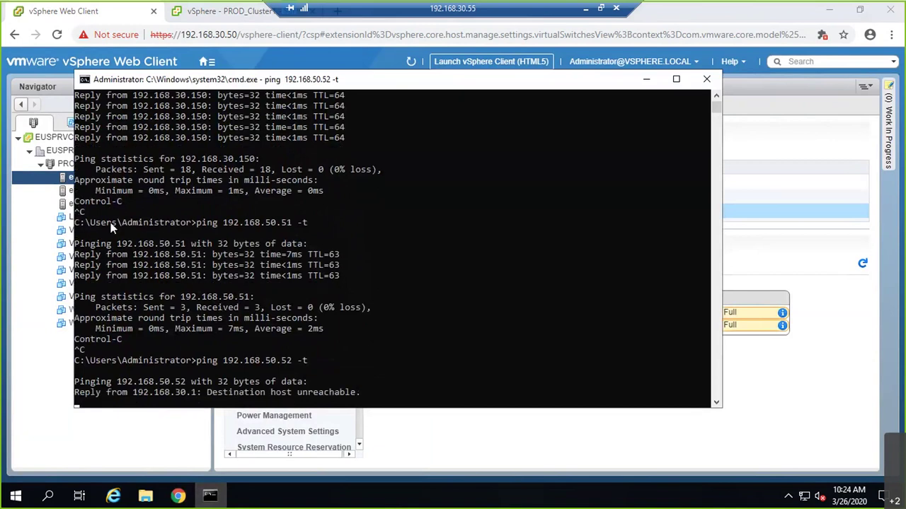
Step: Switch back to the vSphere Web Client and start adding a VMkernel network adapter on a new standard switch for host euspresxi02
{"action": "left_click", "coordinate": [88, 195]}
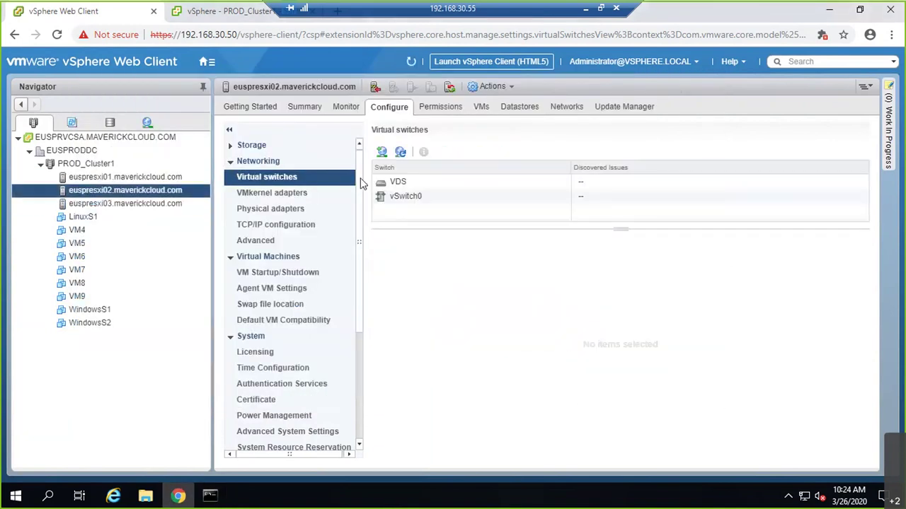
{"action": "left_click", "coordinate": [382, 152]}
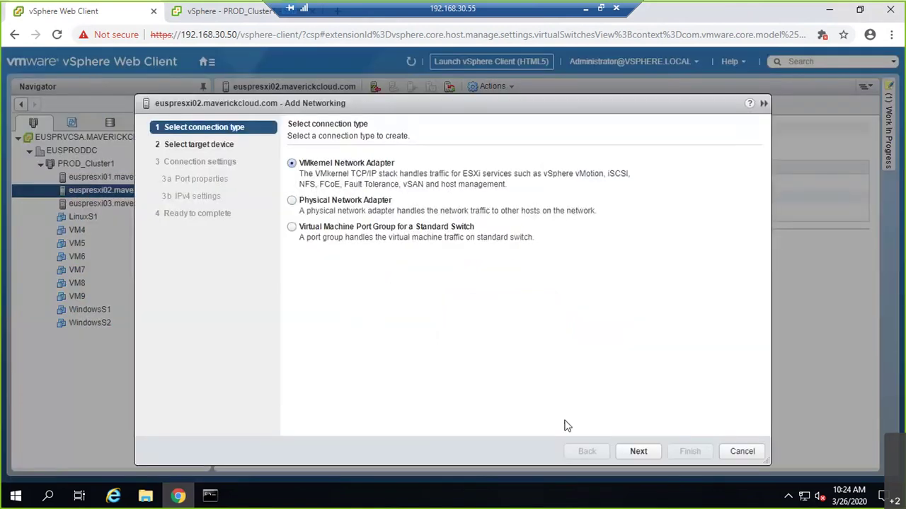
{"action": "left_click", "coordinate": [639, 452]}
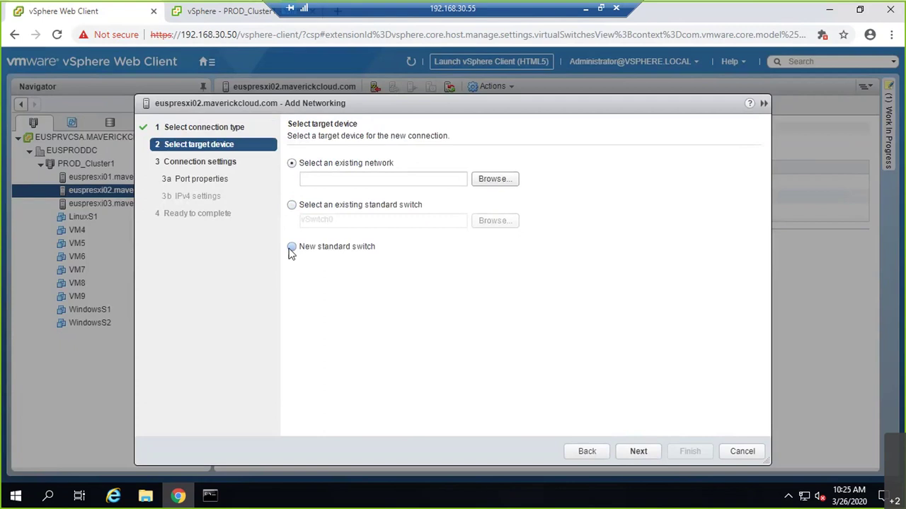
{"action": "left_click", "coordinate": [291, 247]}
{"action": "left_click", "coordinate": [635, 452]}
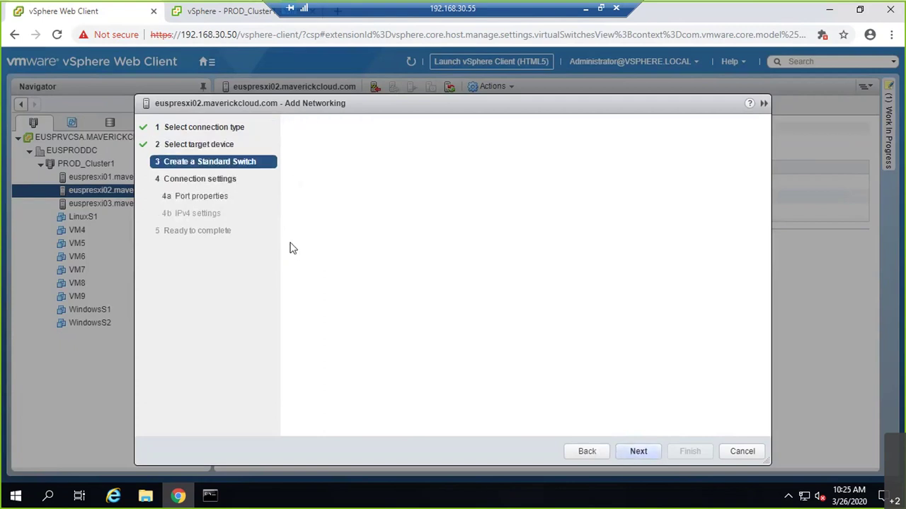
Step: Assign vmnic2 and vmnic3 as active adapters to the new standard switch on euspresxi02
{"action": "left_click", "coordinate": [296, 184]}
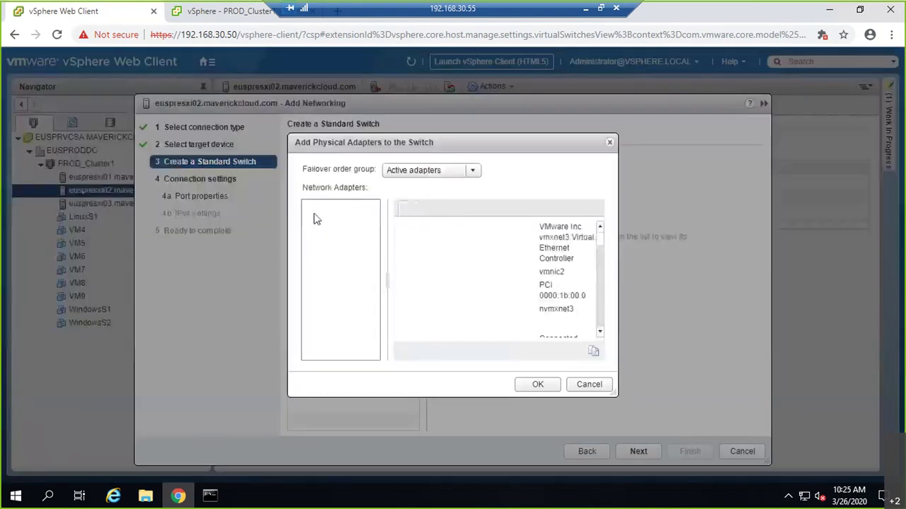
{"action": "left_click", "coordinate": [534, 383]}
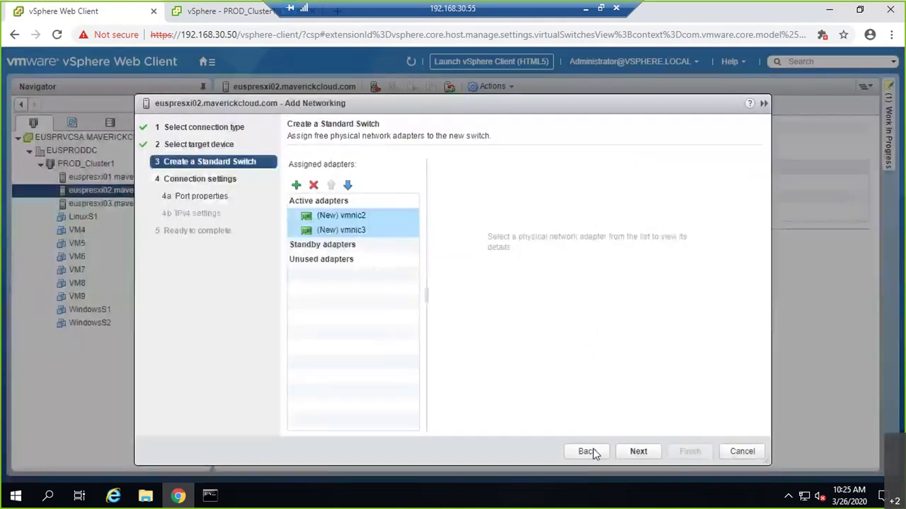
{"action": "left_click", "coordinate": [653, 452]}
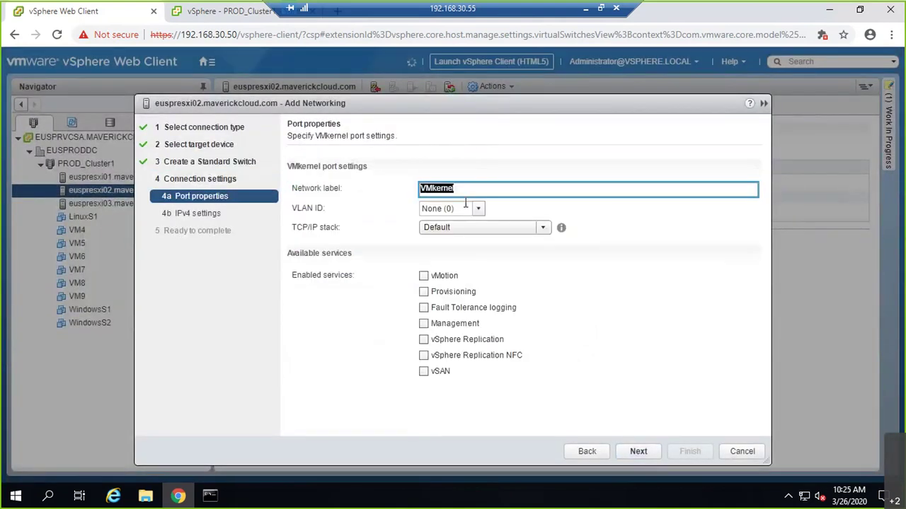
Step: Set euspresxi02's VMkernel port label to vMotion and VLAN ID to 50, and enable the vMotion service
{"action": "type", "text": "vMoti"}
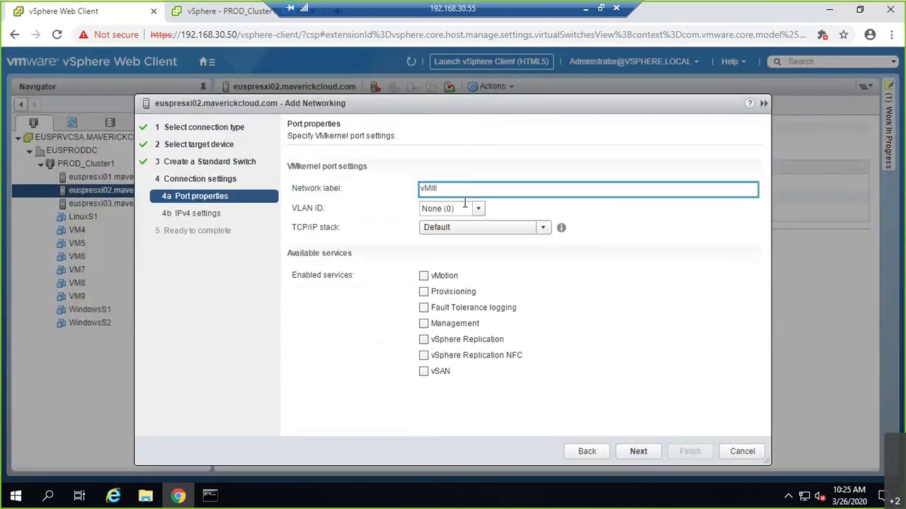
{"action": "key", "text": "BackSpace"}
{"action": "key", "text": "BackSpace"}
{"action": "type", "text": "tion"}
{"action": "key", "text": "Tab"}
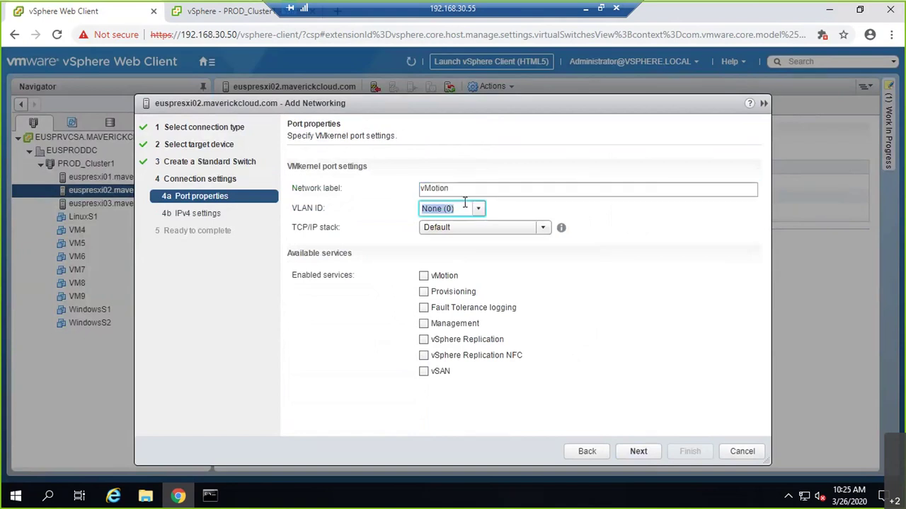
{"action": "type", "text": "50"}
{"action": "key", "text": "Tab"}
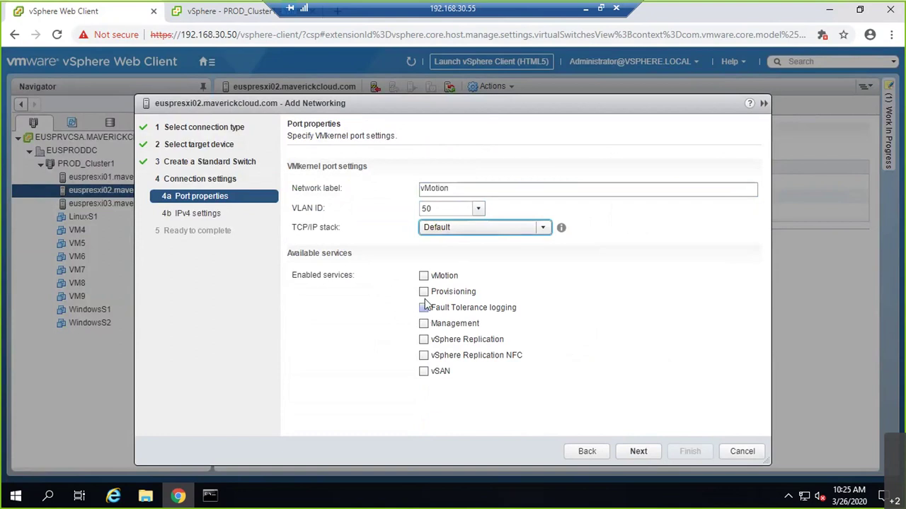
{"action": "left_click", "coordinate": [424, 276]}
{"action": "left_click", "coordinate": [651, 456]}
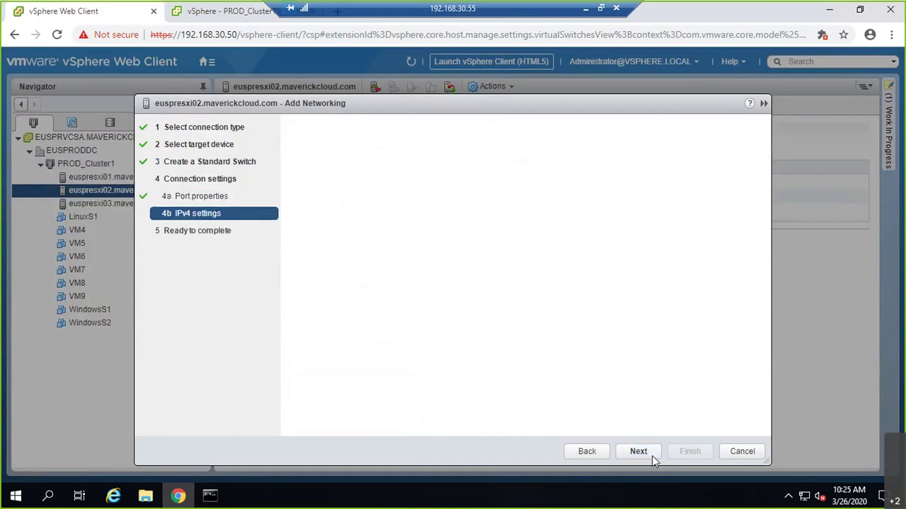
Step: Use static IPv4 settings for euspresxi02's adapter with address 192.168.50.52 and subnet mask 255.255.255.0
{"action": "left_click", "coordinate": [358, 182]}
{"action": "left_click", "coordinate": [434, 200]}
{"action": "type", "text": "192.168."}
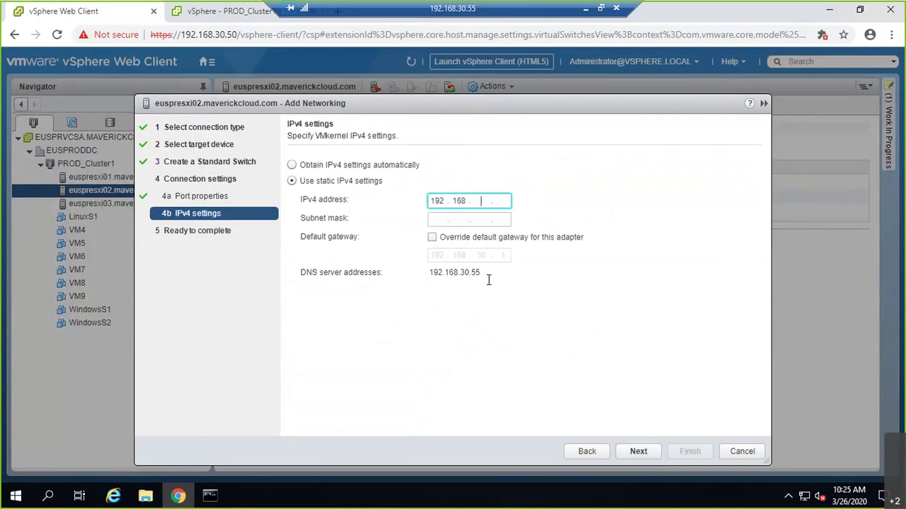
{"action": "type", "text": "50.52"}
{"action": "key", "text": "Tab"}
{"action": "type", "text": "255 . 2"}
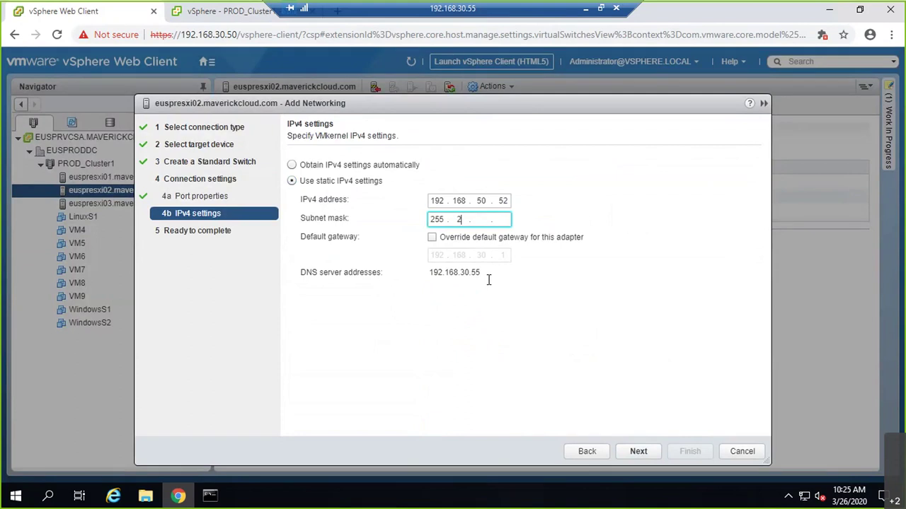
{"action": "type", "text": "55 . 255 . "}
{"action": "type", "text": "0"}
Step: Override the default gateway of euspresxi02's adapter with 192.168.50.1 and proceed to the settings review
{"action": "key", "text": "Tab"}
{"action": "key", "text": "space"}
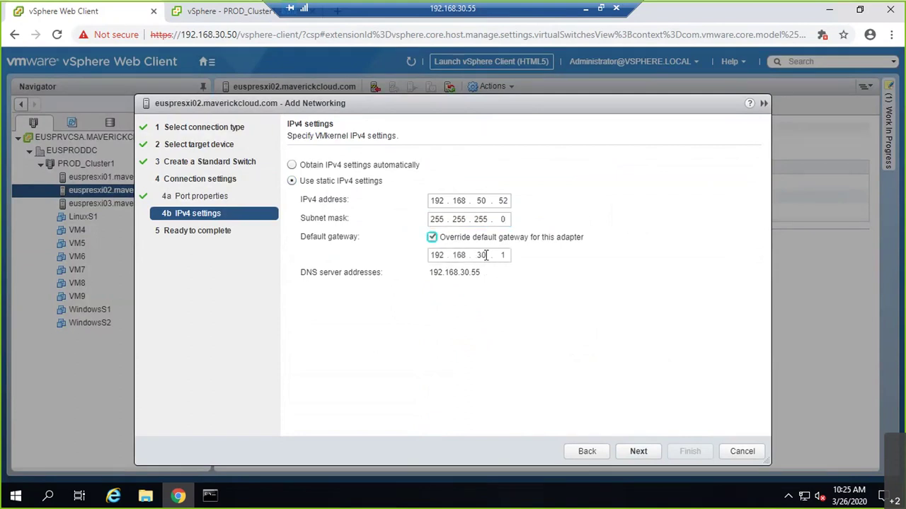
{"action": "left_click", "coordinate": [486, 255]}
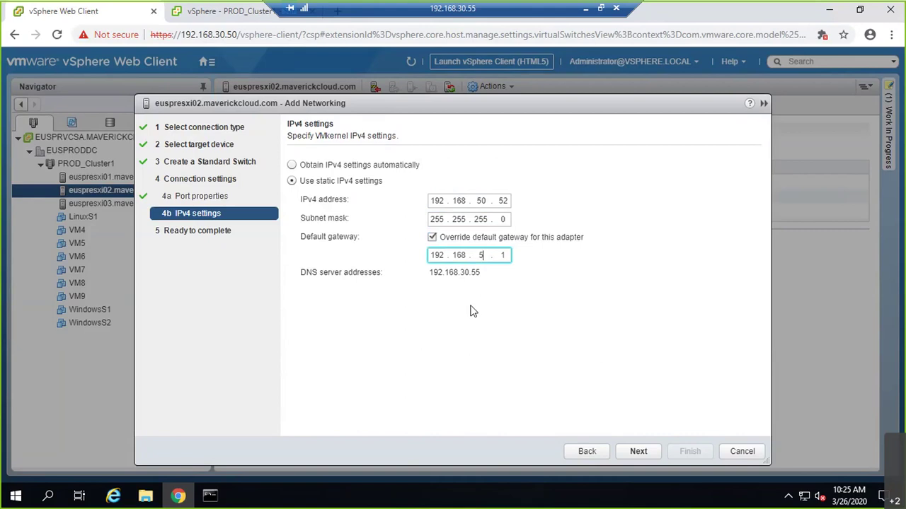
{"action": "left_click", "coordinate": [621, 452]}
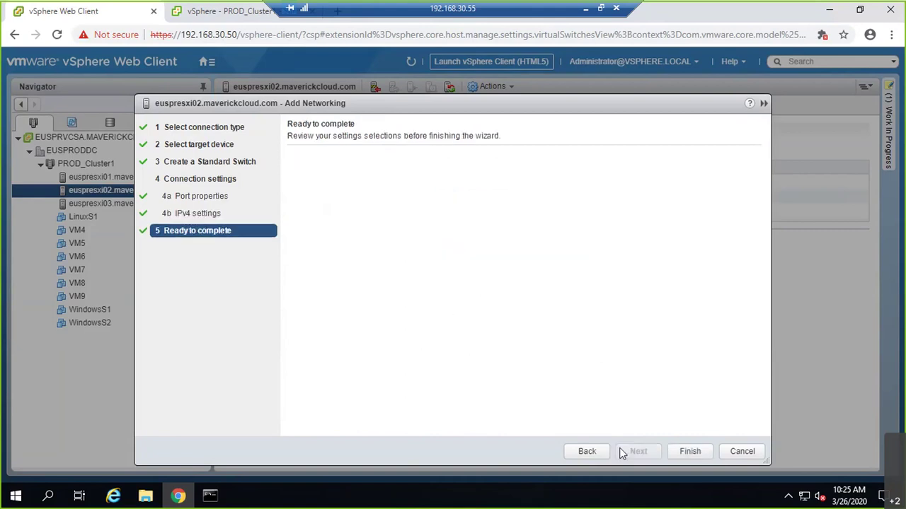
Step: Finish the Add Networking wizard for euspresxi02, then check the running ping to 192.168.50.52 in Command Prompt and stop it
{"action": "left_click", "coordinate": [683, 452]}
{"action": "key", "text": "alt+Tab"}
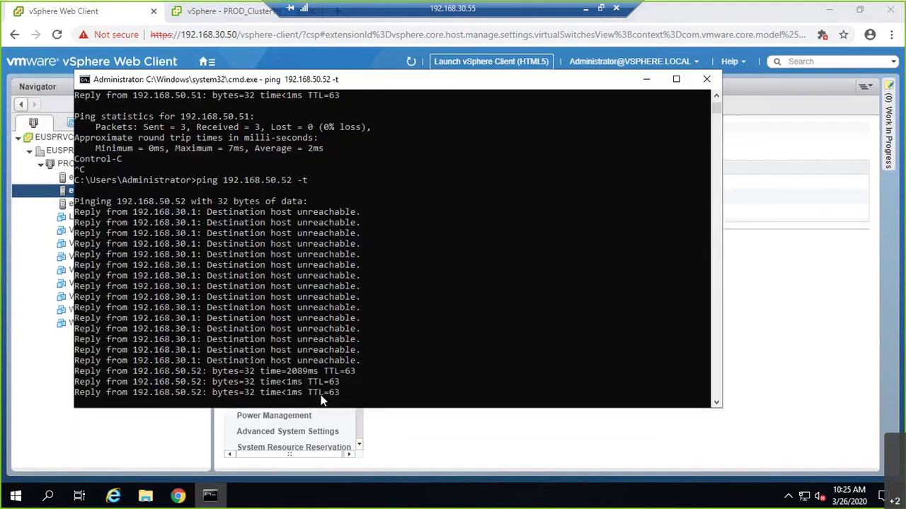
{"action": "key", "text": "ctrl+c"}
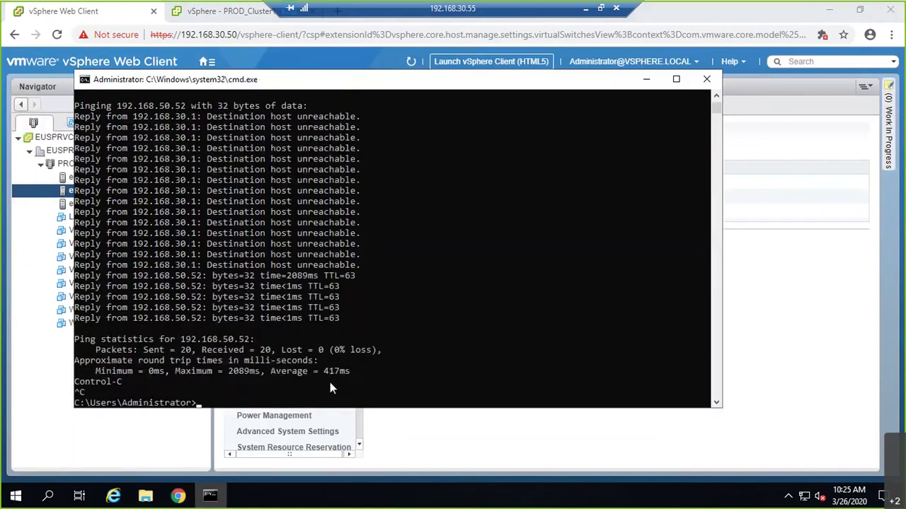
Step: Return to the vSphere Web Client and start adding a VMkernel network adapter on a new standard switch for host euspresxi03
{"action": "key", "text": "alt+Tab"}
{"action": "left_click", "coordinate": [124, 203]}
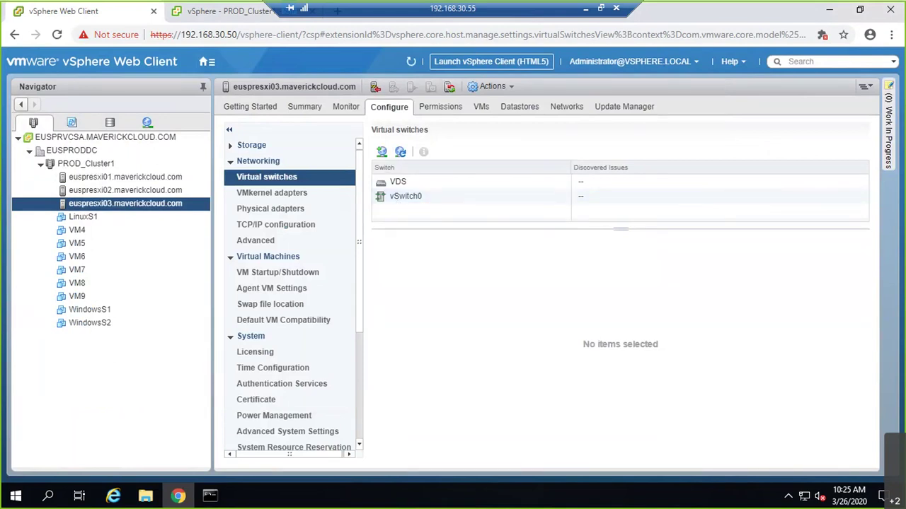
{"action": "left_click", "coordinate": [381, 151]}
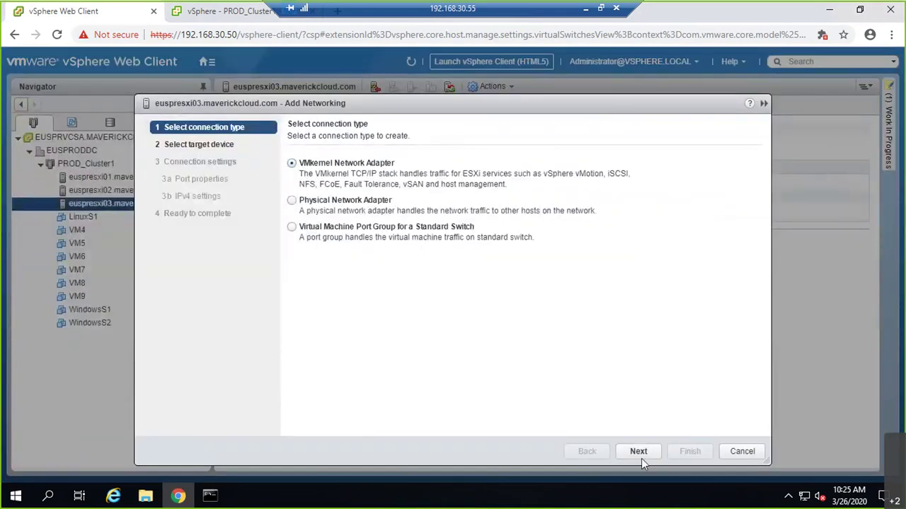
{"action": "left_click", "coordinate": [639, 453]}
{"action": "left_click", "coordinate": [304, 247]}
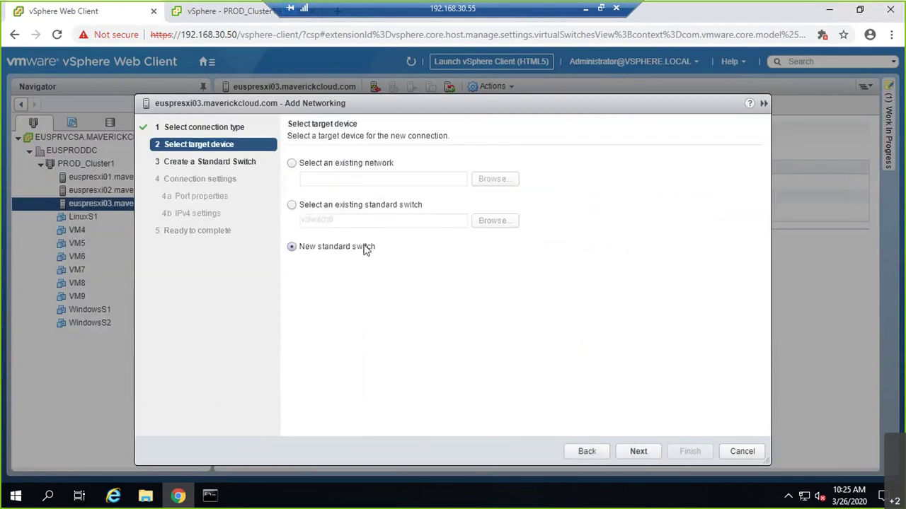
{"action": "left_click", "coordinate": [624, 451]}
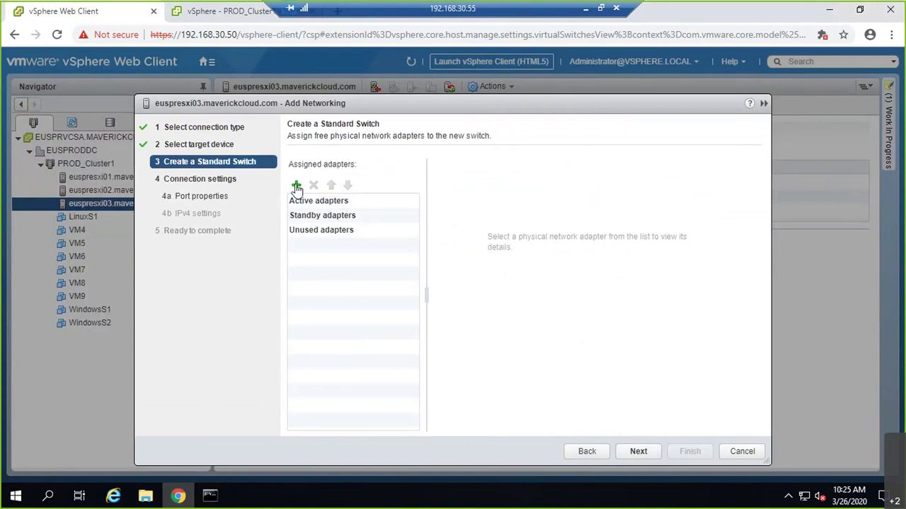
Step: Assign vmnic2 and vmnic3 as active adapters to the new standard switch on euspresxi03
{"action": "left_click", "coordinate": [296, 185]}
{"action": "left_click", "coordinate": [324, 221], "text": "shift"}
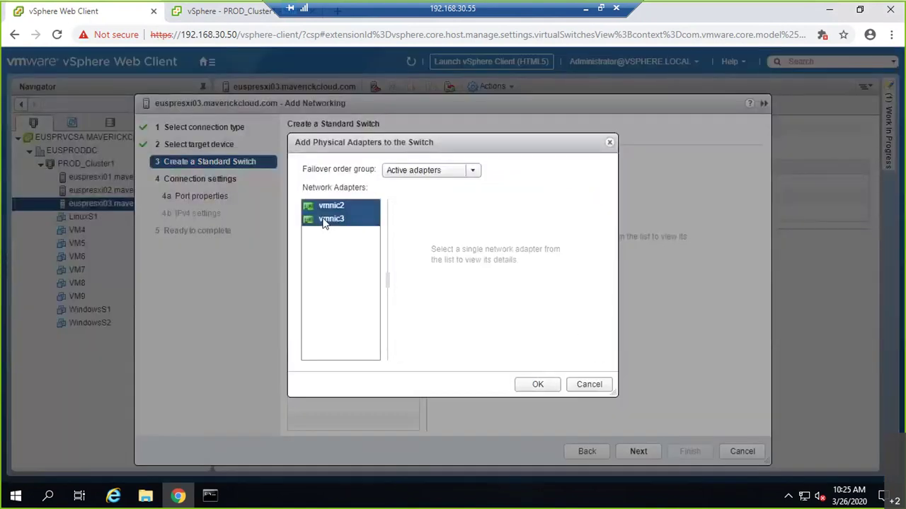
{"action": "left_click", "coordinate": [545, 384]}
{"action": "left_click", "coordinate": [641, 451]}
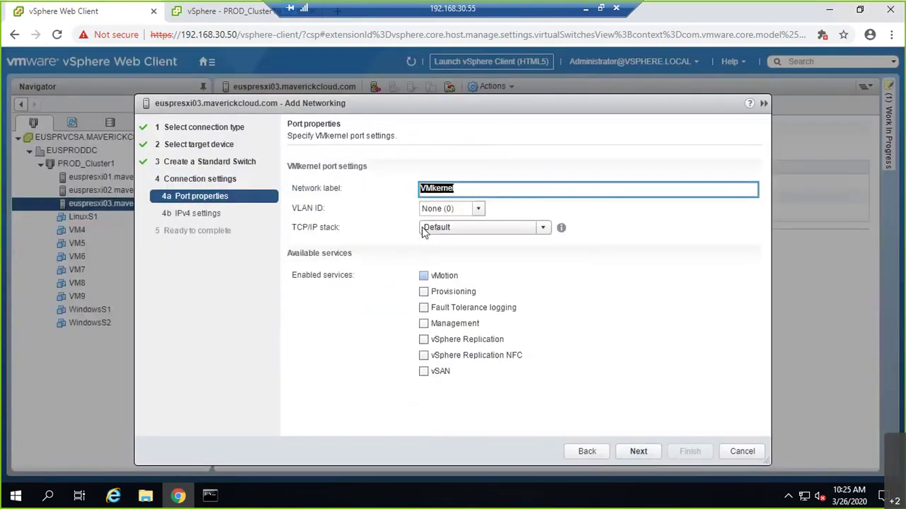
Step: Set euspresxi03's VMkernel port label to vMotion and VLAN ID to 50, and enable the vMotion service
{"action": "type", "text": "vM"}
{"action": "type", "text": "otio"}
{"action": "key", "text": "BackSpace"}
{"action": "key", "text": "BackSpace"}
{"action": "key", "text": "BackSpace"}
{"action": "key", "text": "BackSpace"}
{"action": "type", "text": "oit"}
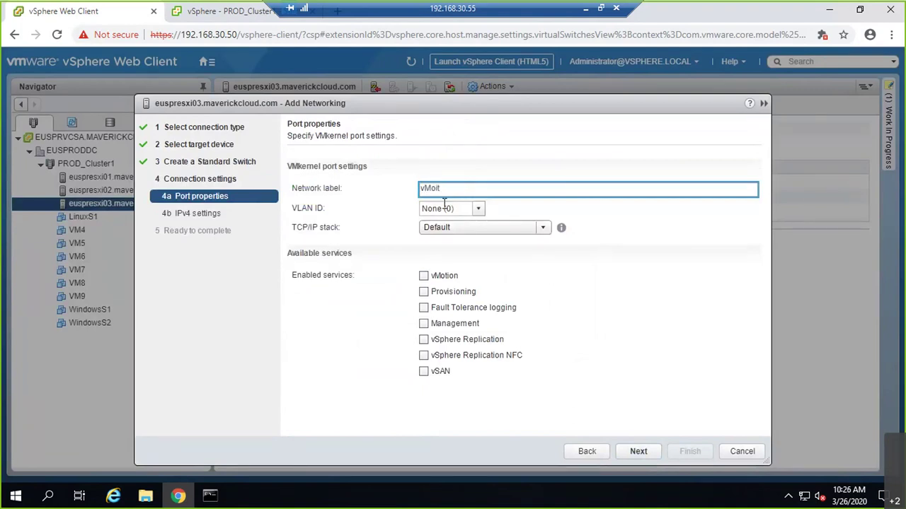
{"action": "key", "text": "BackSpace"}
{"action": "key", "text": "BackSpace"}
{"action": "type", "text": "tion"}
{"action": "key", "text": "Tab"}
{"action": "type", "text": "50"}
{"action": "key", "text": "Tab"}
{"action": "left_click", "coordinate": [423, 275]}
{"action": "left_click", "coordinate": [635, 449]}
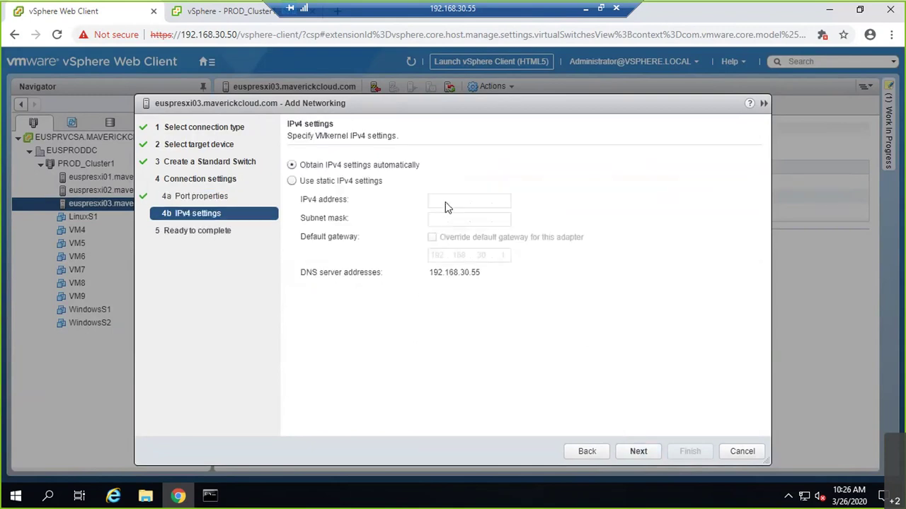
Step: Use static IPv4 settings for euspresxi03's adapter with address 192.168.50.53 and subnet mask 255.255.255.0
{"action": "left_click", "coordinate": [428, 204]}
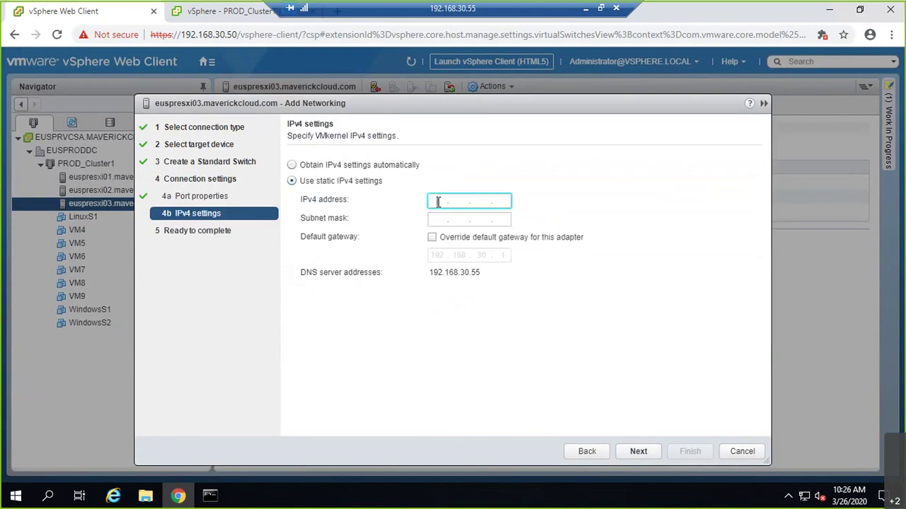
{"action": "type", "text": "192 . 168 . 50 . 53"}
{"action": "key", "text": "Tab"}
{"action": "type", "text": "25"}
{"action": "type", "text": "5 . 255 . 255 . 0"}
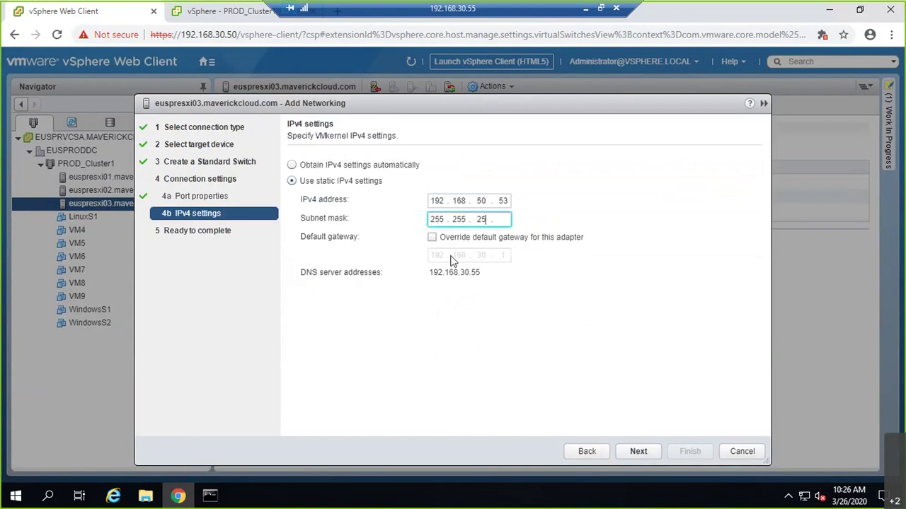
Step: Override the default gateway of euspresxi03's adapter with 192.168.50.1 and proceed to the settings review
{"action": "key", "text": "Tab"}
{"action": "key", "text": "space"}
{"action": "key", "text": "Tab"}
{"action": "left_click", "coordinate": [480, 254]}
{"action": "key", "text": "BackSpace"}
{"action": "type", "text": "5 . 0"}
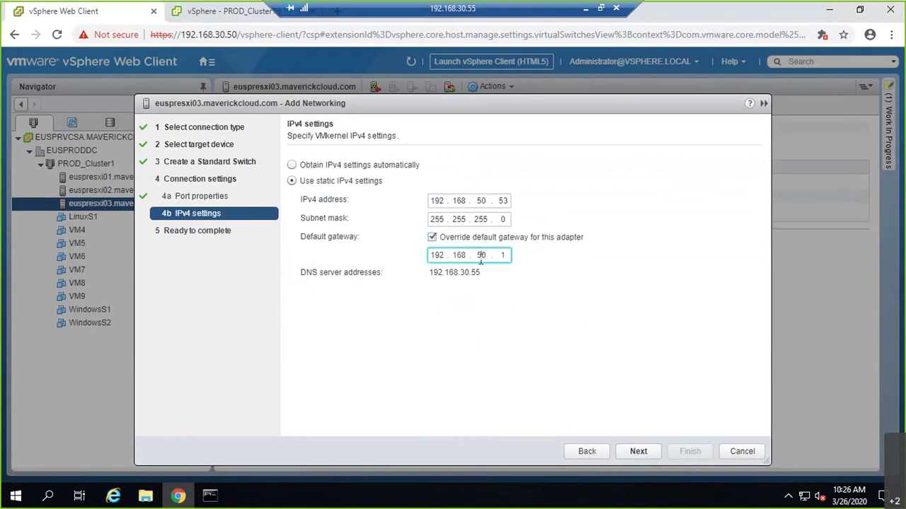
{"action": "left_click", "coordinate": [627, 452]}
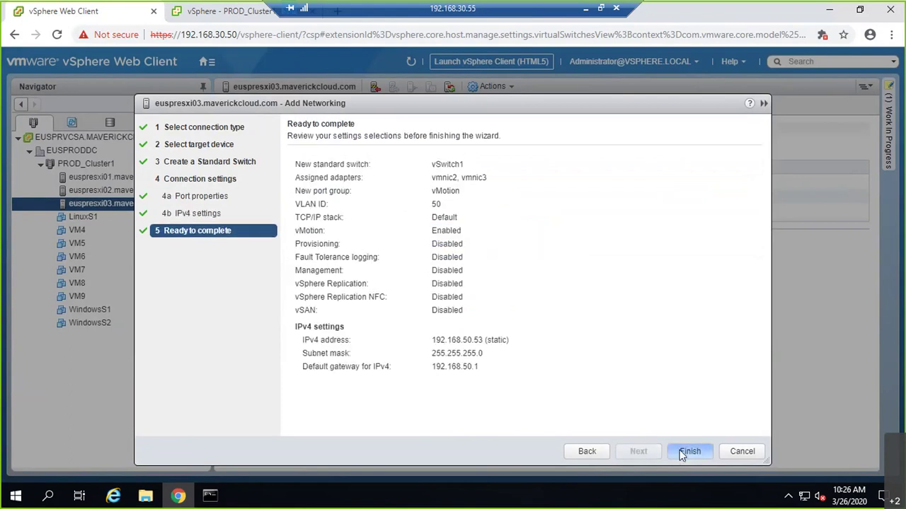
Step: Finish creating the vMotion adapter on euspresxi03 and review the hosts' virtual switches, including vSwitch1 on euspresxi03
{"action": "left_click", "coordinate": [681, 455]}
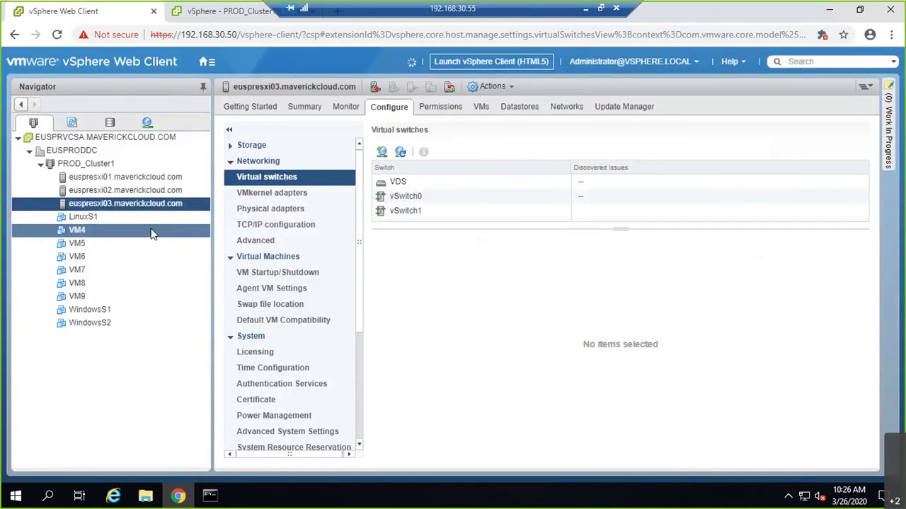
{"action": "left_click", "coordinate": [389, 215]}
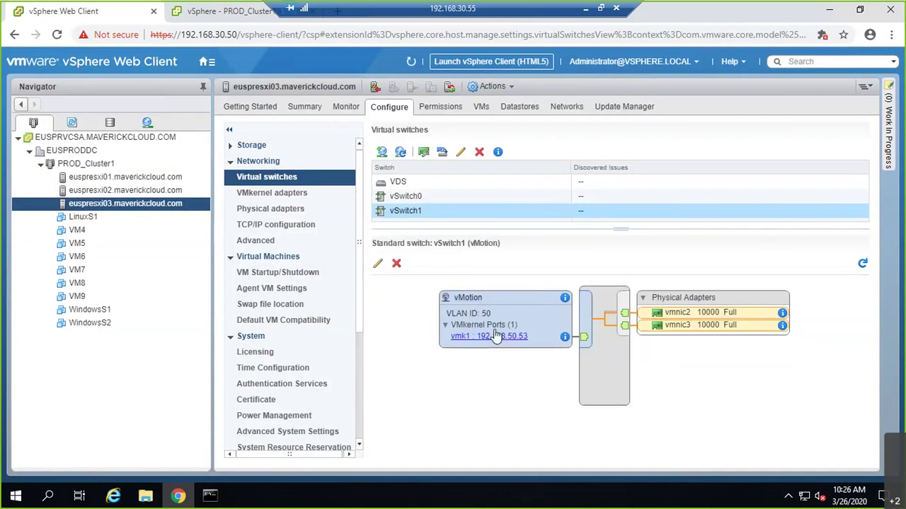
{"action": "left_click", "coordinate": [149, 177]}
{"action": "left_click", "coordinate": [156, 191]}
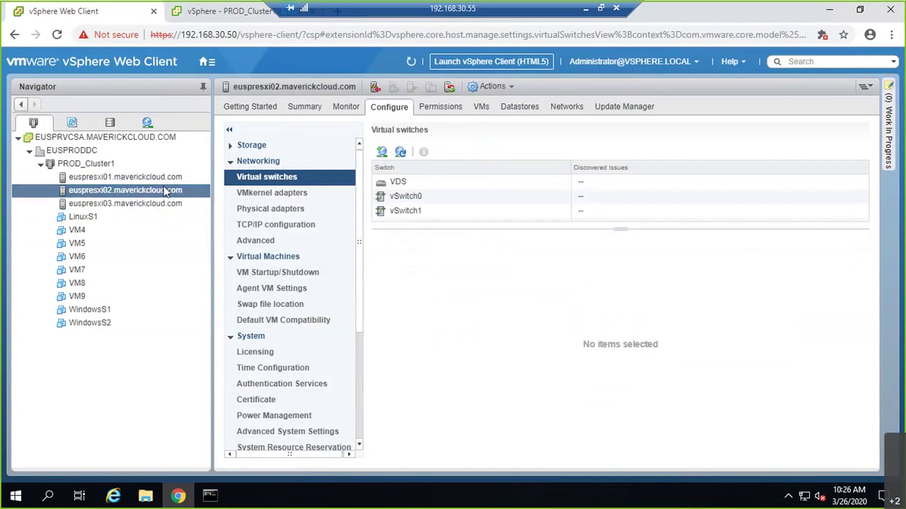
{"action": "left_click", "coordinate": [155, 177]}
{"action": "left_click", "coordinate": [170, 204]}
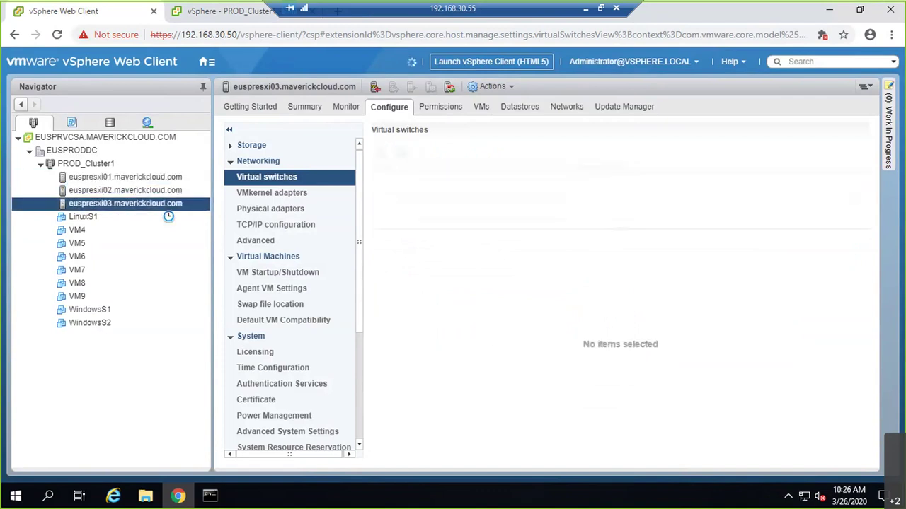
{"action": "left_click", "coordinate": [430, 212]}
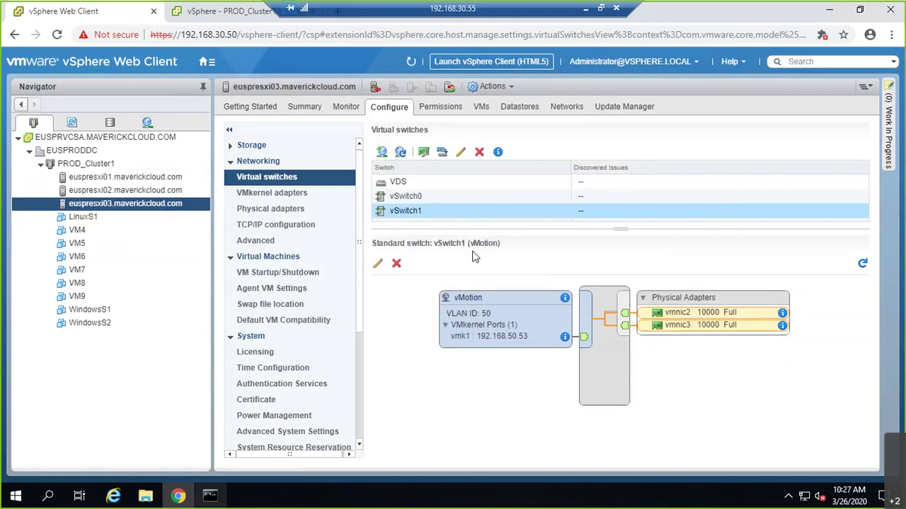
Step: Switch to Microsoft Whiteboard and handwrite notes 1 "S.S" and 2 "10 VDS" beside the host sketches, linked by a curved stroke
{"action": "left_click", "coordinate": [586, 8]}
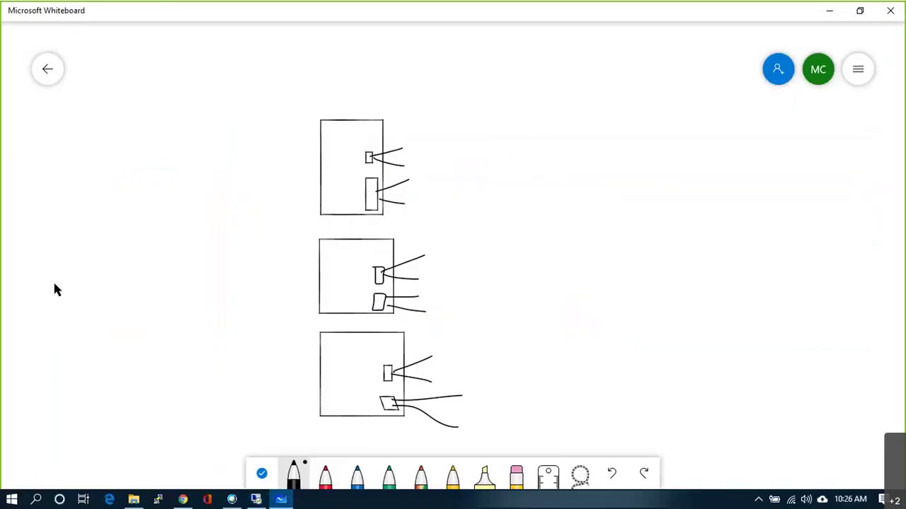
{"action": "left_click_drag", "start_coordinate": [53, 292], "coordinate": [72, 282]}
{"action": "mouse_move", "coordinate": [47, 315]}
{"action": "left_mouse_down"}
{"action": "mouse_move", "coordinate": [60, 314]}
{"action": "mouse_move", "coordinate": [44, 326]}
{"action": "left_mouse_up"}
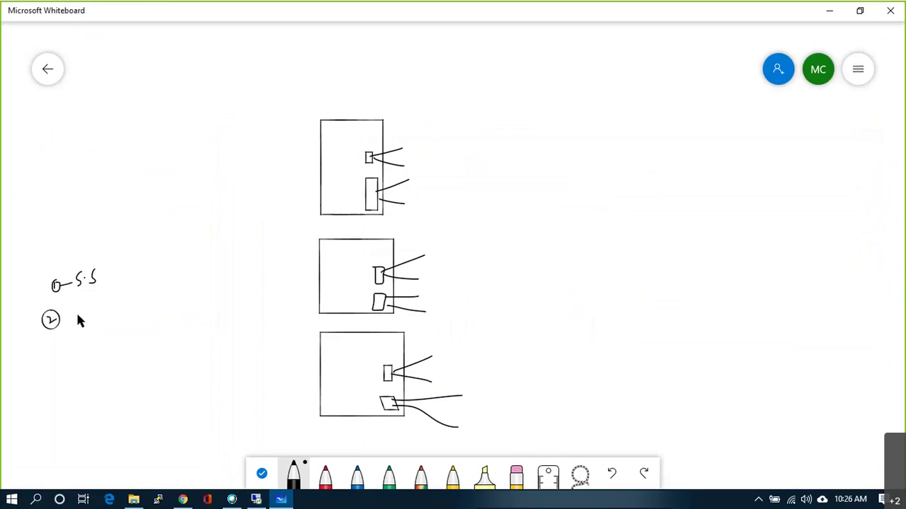
{"action": "left_click", "coordinate": [91, 313]}
{"action": "mouse_move", "coordinate": [96, 306]}
{"action": "left_mouse_down"}
{"action": "mouse_move", "coordinate": [102, 315]}
{"action": "mouse_move", "coordinate": [123, 315]}
{"action": "left_mouse_up"}
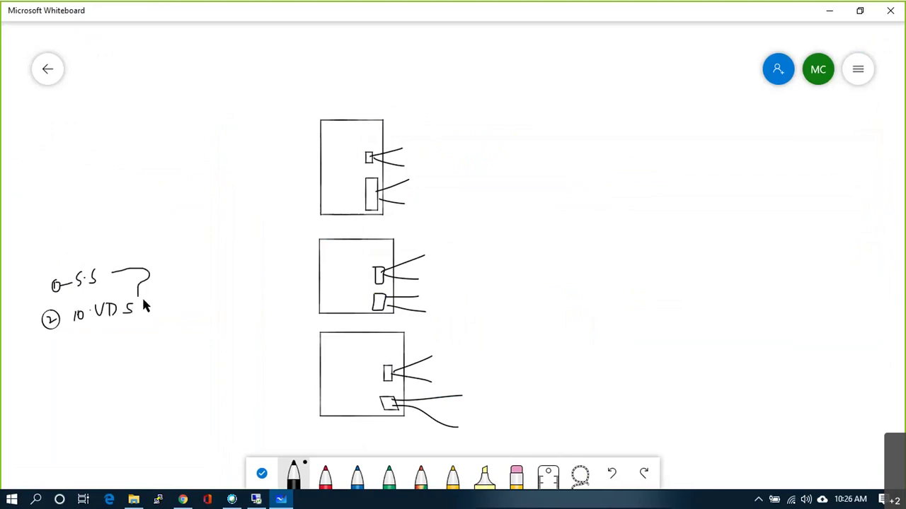
{"action": "left_click_drag", "start_coordinate": [140, 300], "coordinate": [145, 308]}
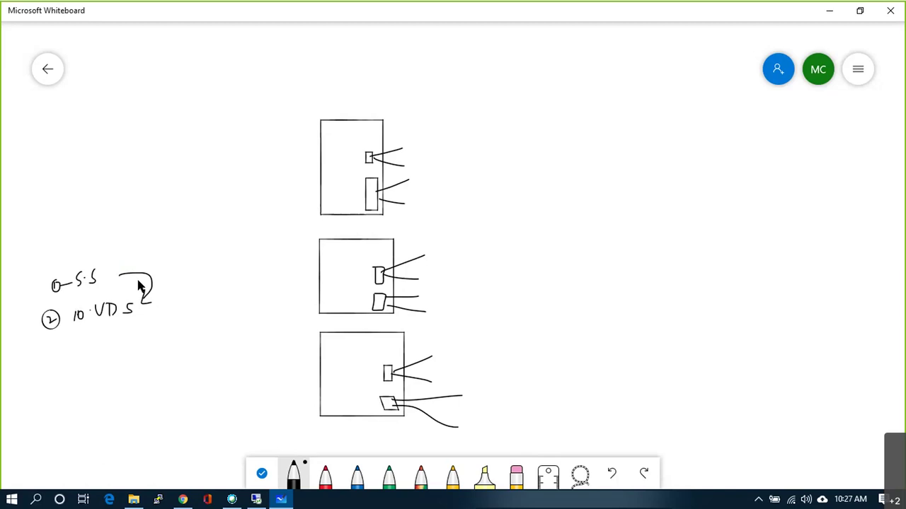
Step: Return to the vSphere Web Client and start a new distributed port group named vMotion on the VDS switch
{"action": "key", "text": "alt+Tab"}
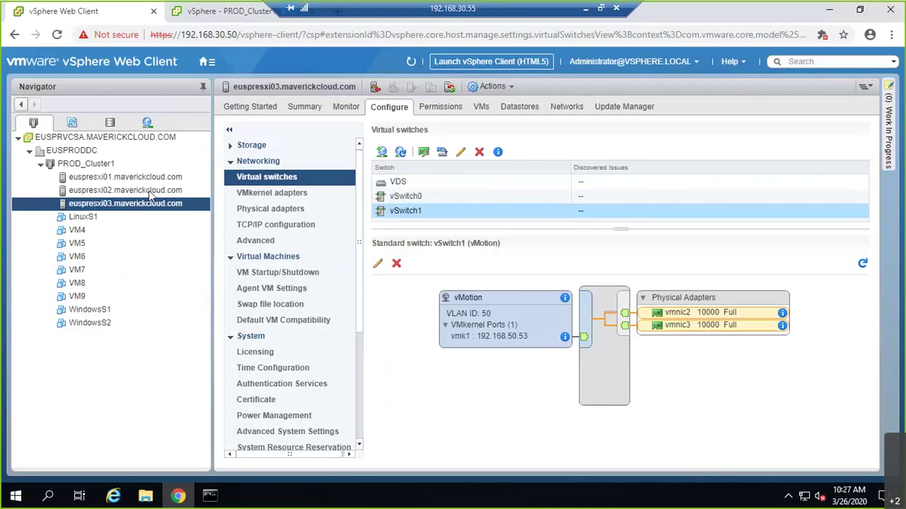
{"action": "left_click", "coordinate": [148, 122]}
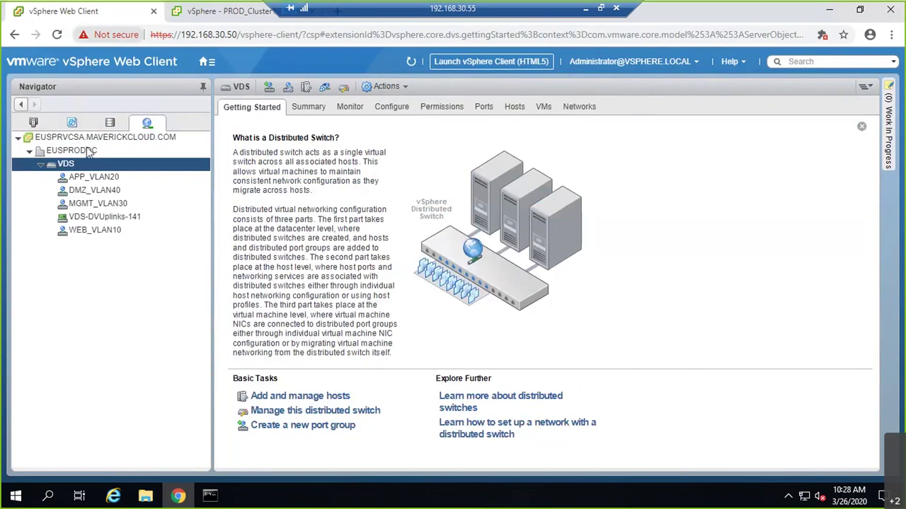
{"action": "right_click", "coordinate": [69, 164]}
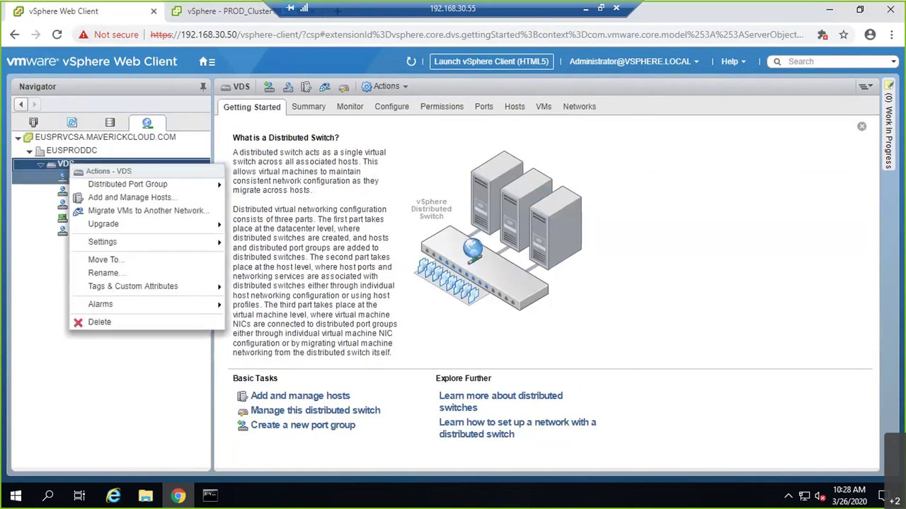
{"action": "key", "text": "Escape"}
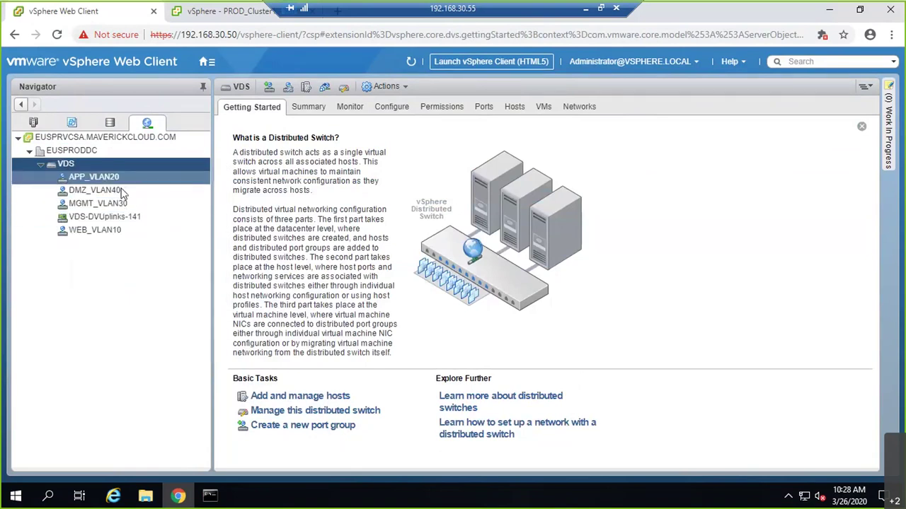
{"action": "right_click", "coordinate": [52, 168]}
{"action": "mouse_move", "coordinate": [81, 190]}
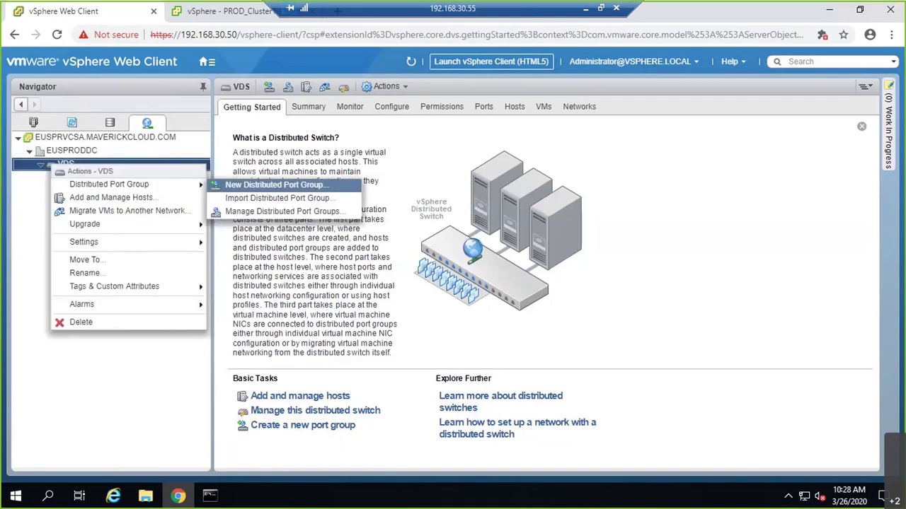
{"action": "left_click", "coordinate": [272, 185]}
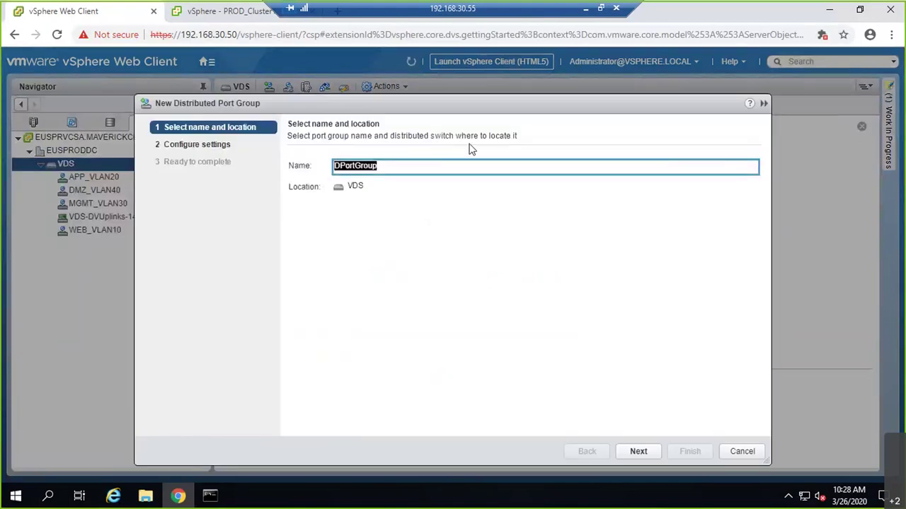
{"action": "type", "text": "vMotion"}
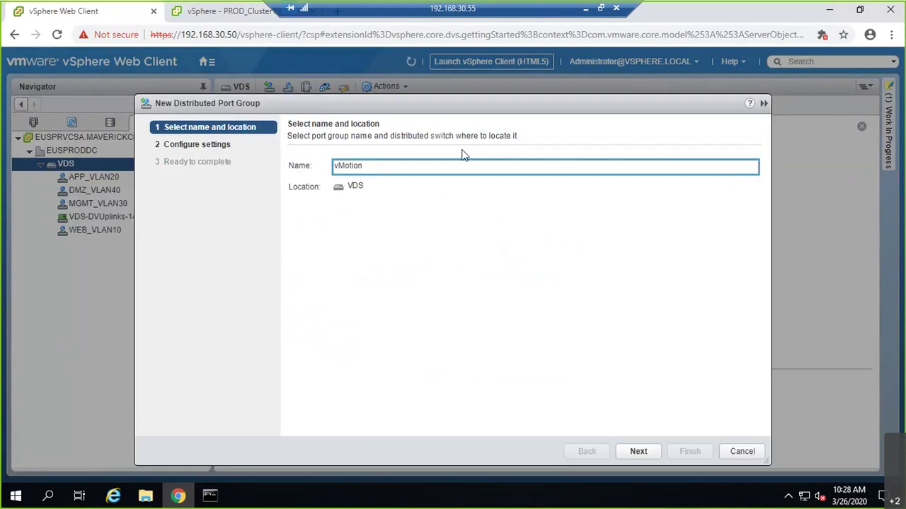
{"action": "left_click", "coordinate": [632, 453]}
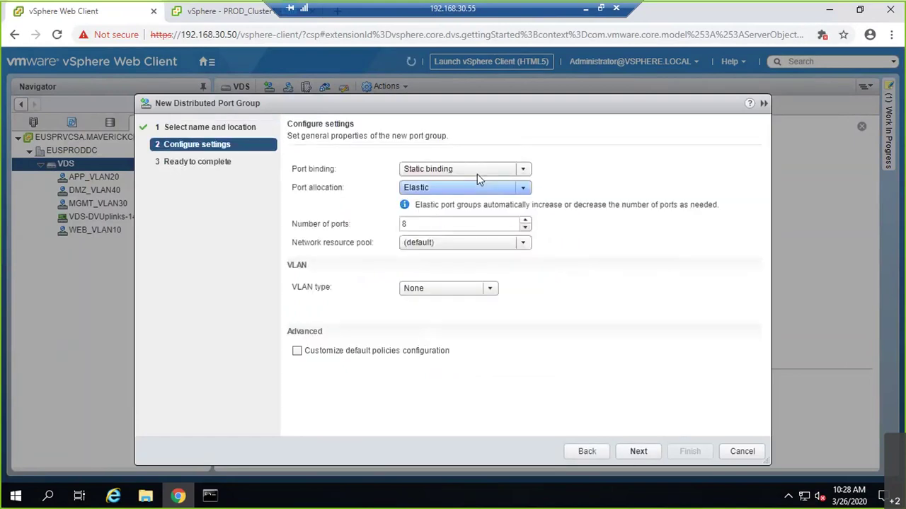
Step: Give the new port group 128 ports, VLAN type VLAN and VLAN ID 50, and finish creating it
{"action": "double_click", "coordinate": [460, 225]}
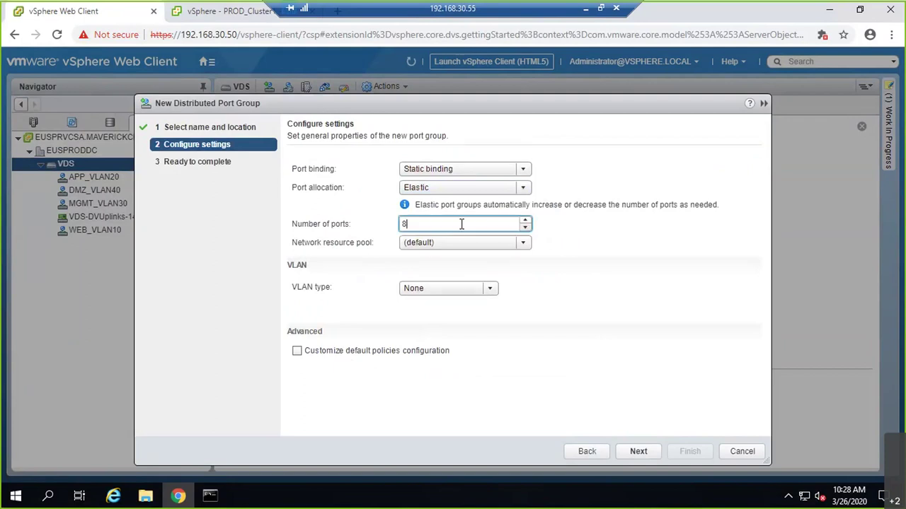
{"action": "type", "text": "128"}
{"action": "left_click", "coordinate": [488, 296]}
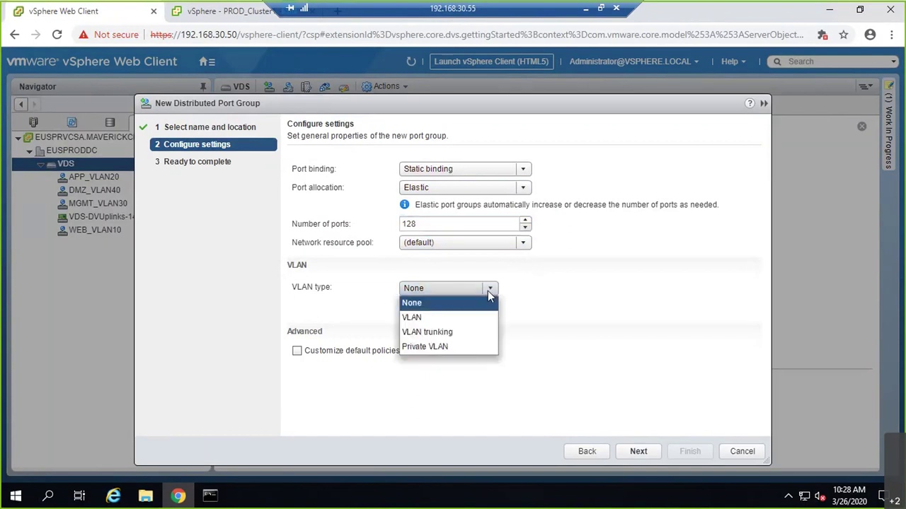
{"action": "left_click", "coordinate": [437, 315]}
{"action": "left_click", "coordinate": [433, 309]}
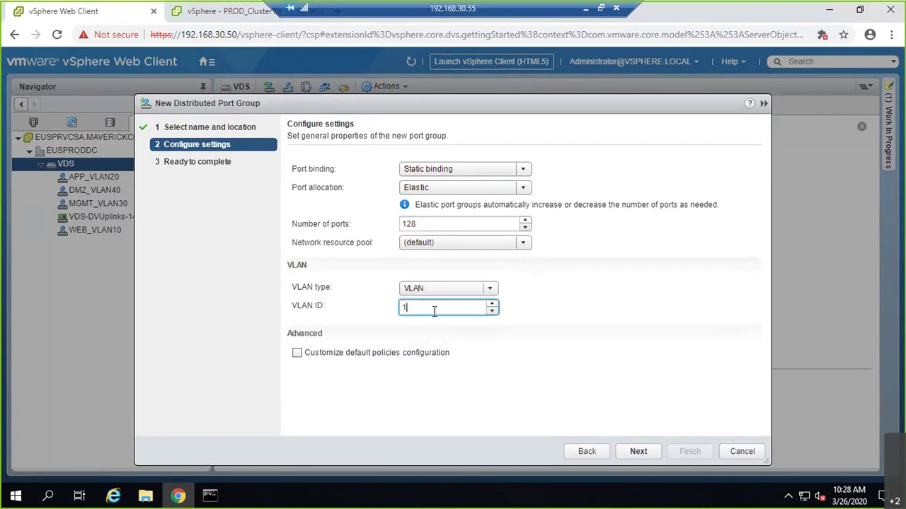
{"action": "type", "text": "50"}
{"action": "left_click", "coordinate": [647, 455]}
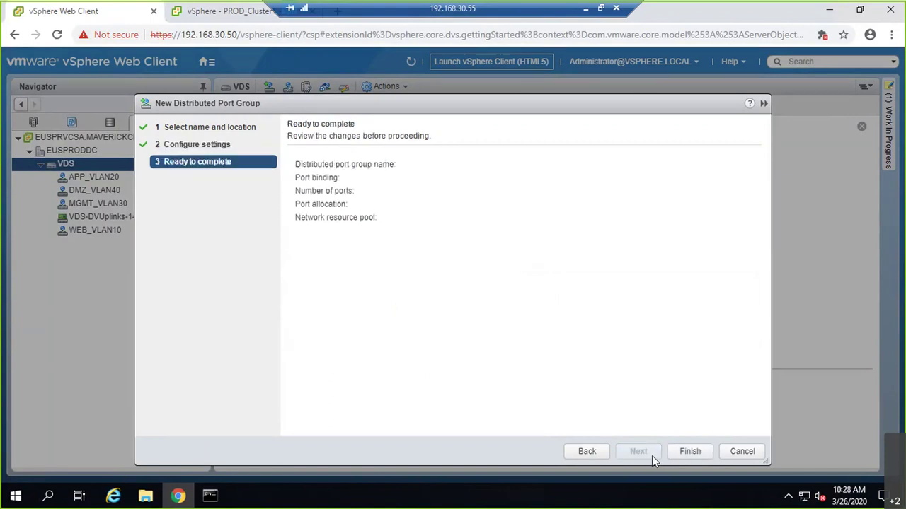
{"action": "left_click", "coordinate": [682, 455]}
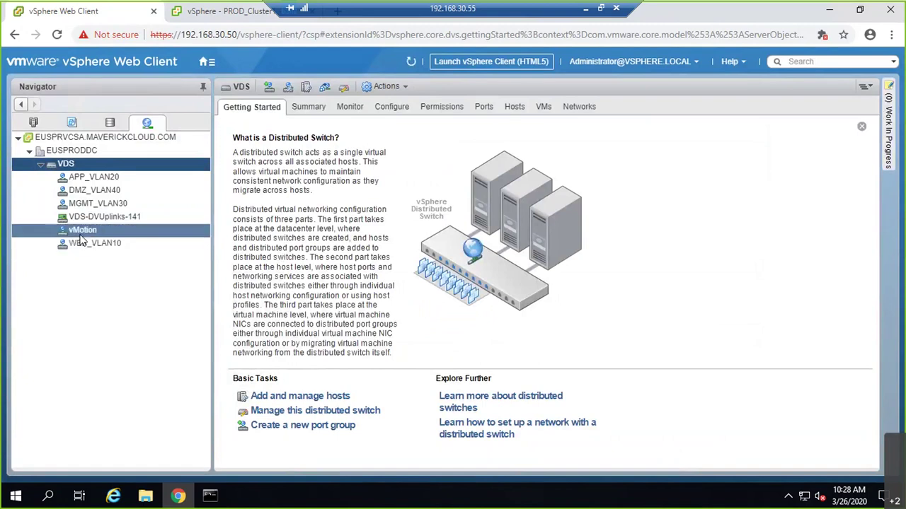
Step: Rename the vMotion distributed port group to vMotion_VLAN50 in its general settings
{"action": "right_click", "coordinate": [89, 234]}
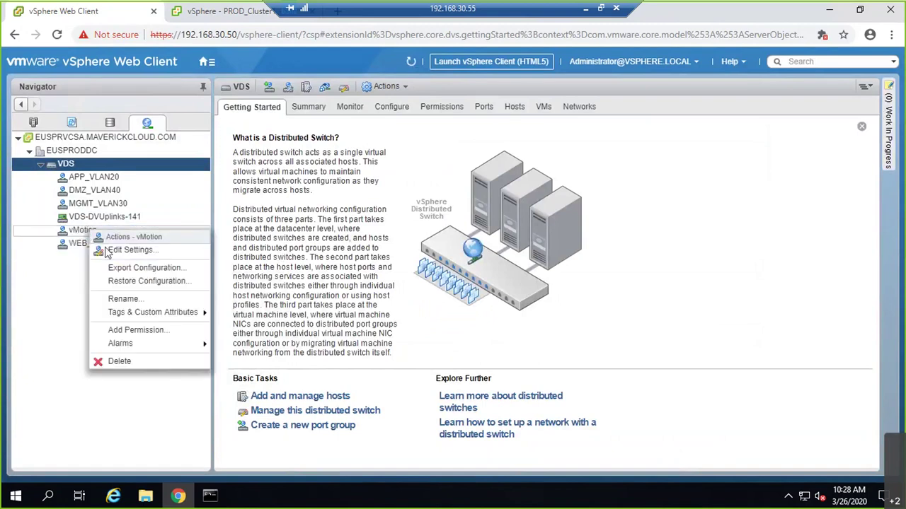
{"action": "left_click", "coordinate": [110, 249]}
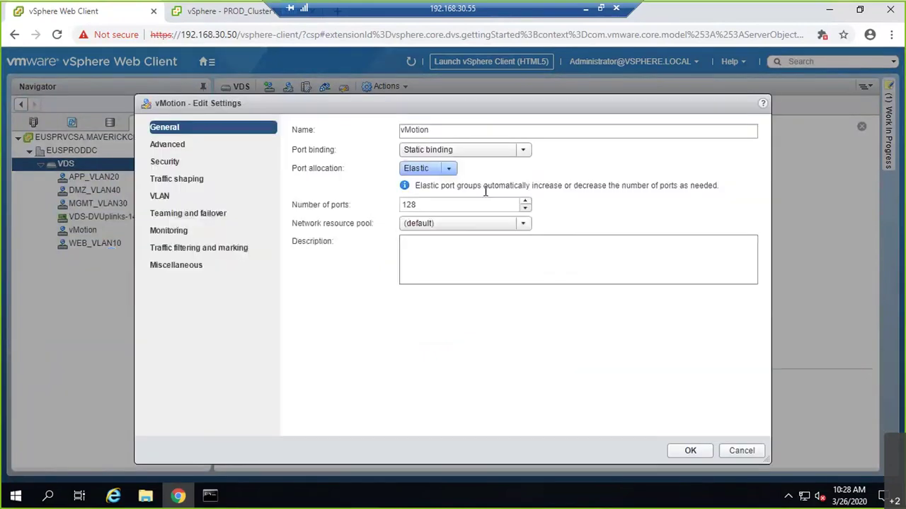
{"action": "left_click", "coordinate": [450, 133]}
{"action": "key", "text": "ctrl+a"}
{"action": "type", "text": "vMotion_VLA"}
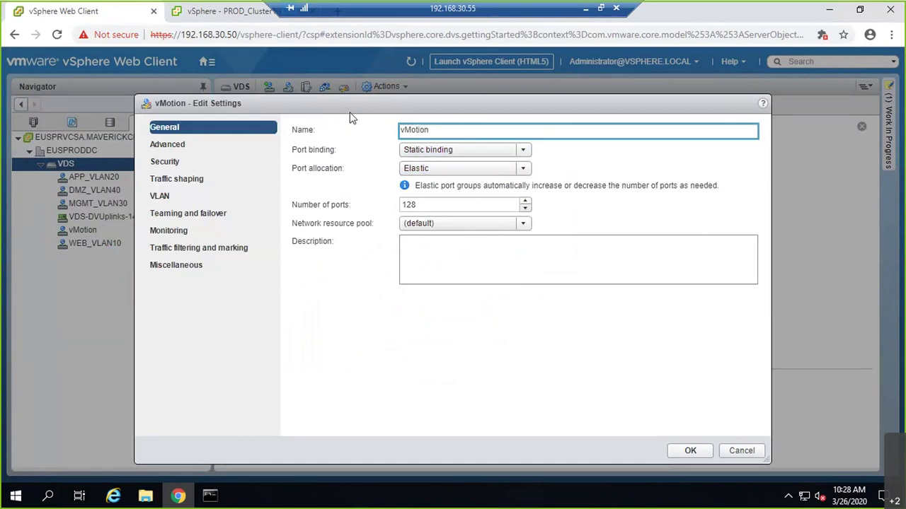
{"action": "type", "text": "N50"}
{"action": "left_click", "coordinate": [702, 456]}
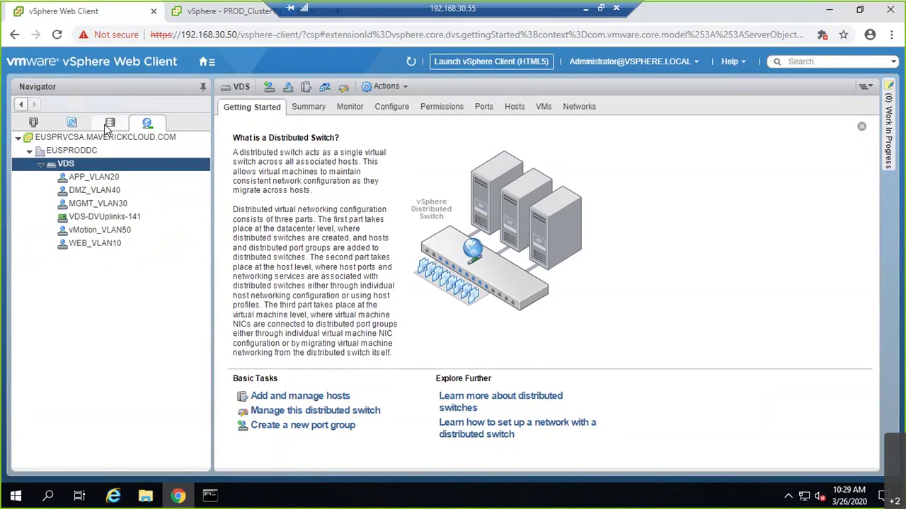
Step: Start managing host networking on the VDS switch with all three attached hosts, euspresxi01, euspresxi02 and euspresxi03, selected
{"action": "right_click", "coordinate": [71, 166]}
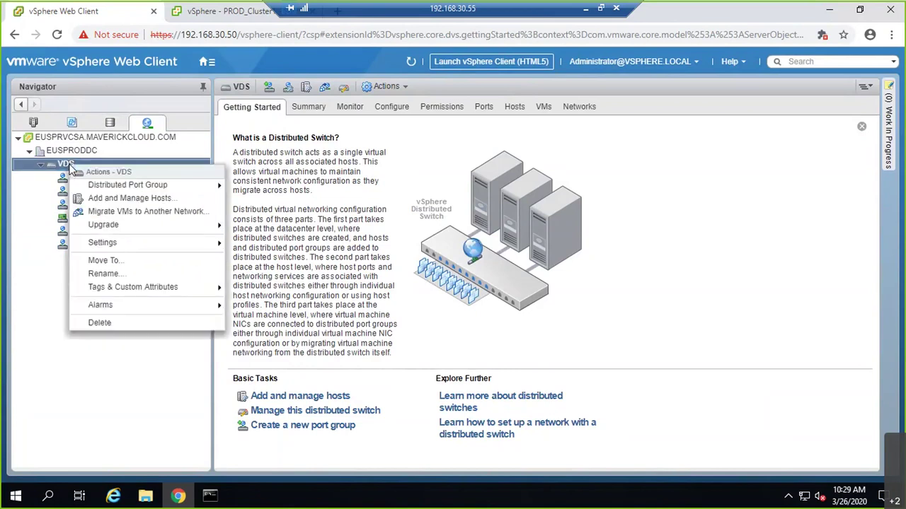
{"action": "left_click", "coordinate": [113, 198]}
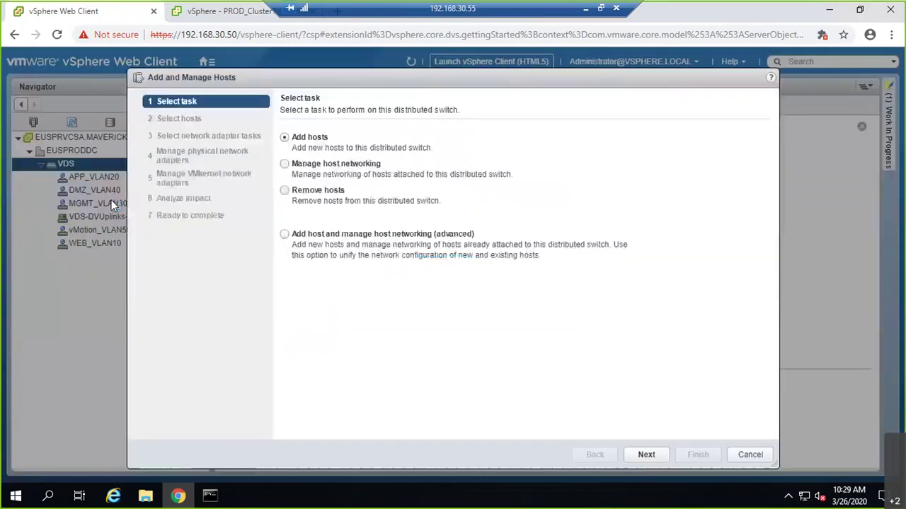
{"action": "left_click", "coordinate": [316, 166]}
{"action": "left_click", "coordinate": [661, 458]}
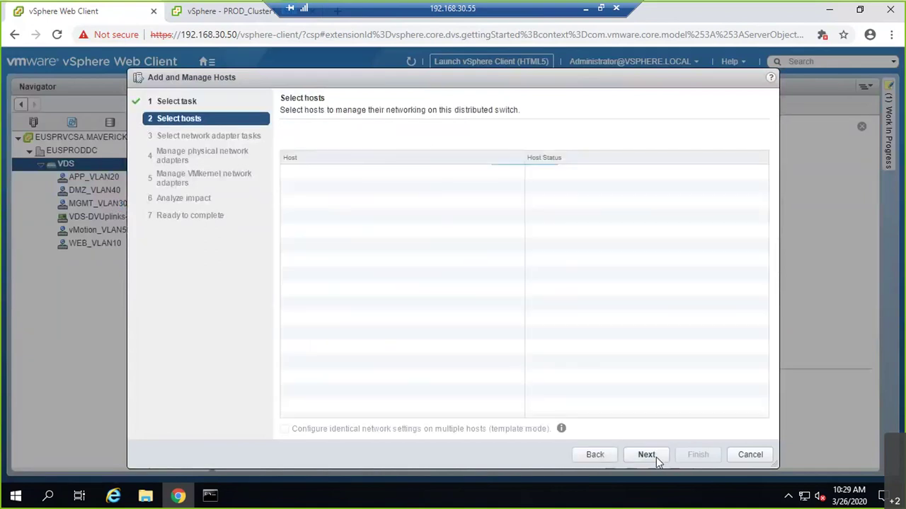
{"action": "left_click", "coordinate": [325, 145]}
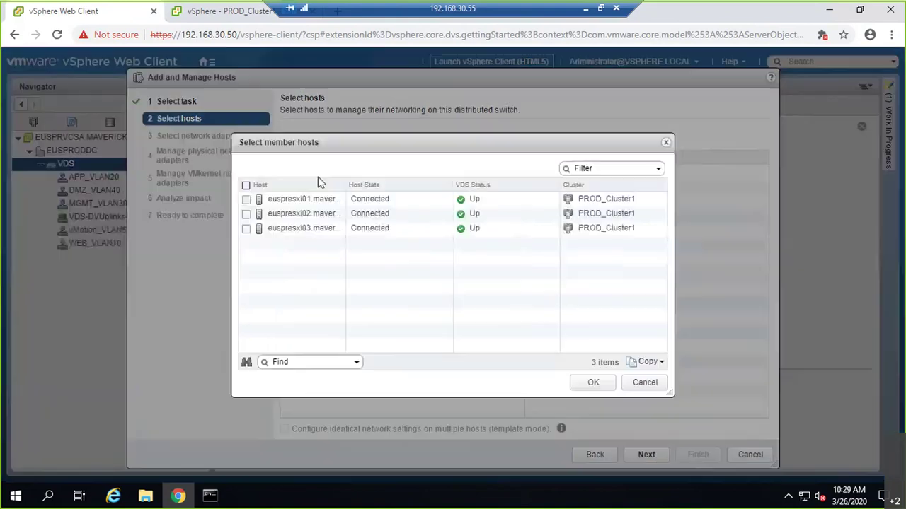
{"action": "left_click", "coordinate": [246, 185]}
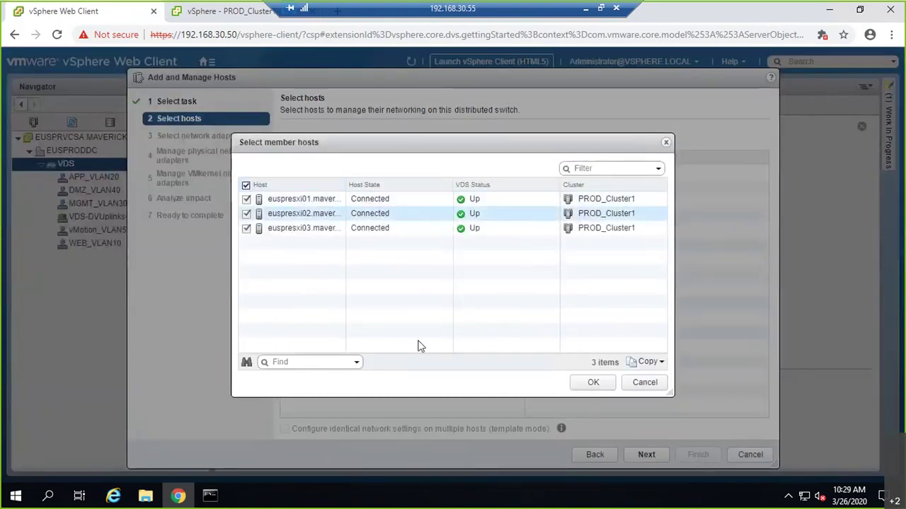
{"action": "left_click", "coordinate": [573, 387]}
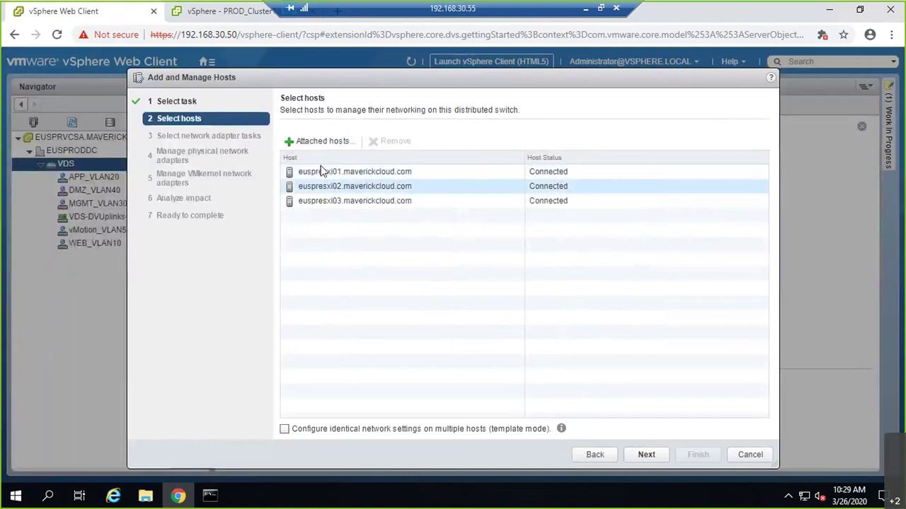
Step: Exclude physical adapters from the network adapter tasks, keep only VMkernel adapter management, and proceed to the VMkernel adapter assignment
{"action": "left_click", "coordinate": [645, 455]}
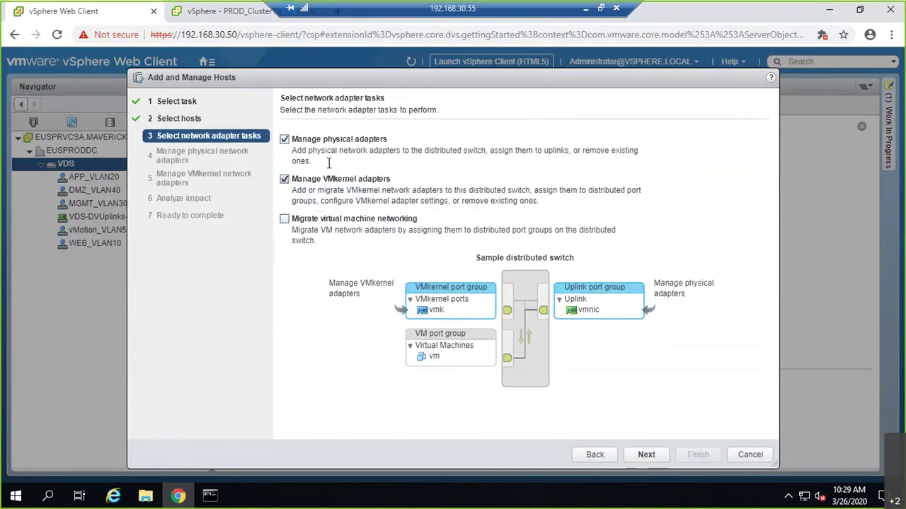
{"action": "left_click", "coordinate": [333, 139]}
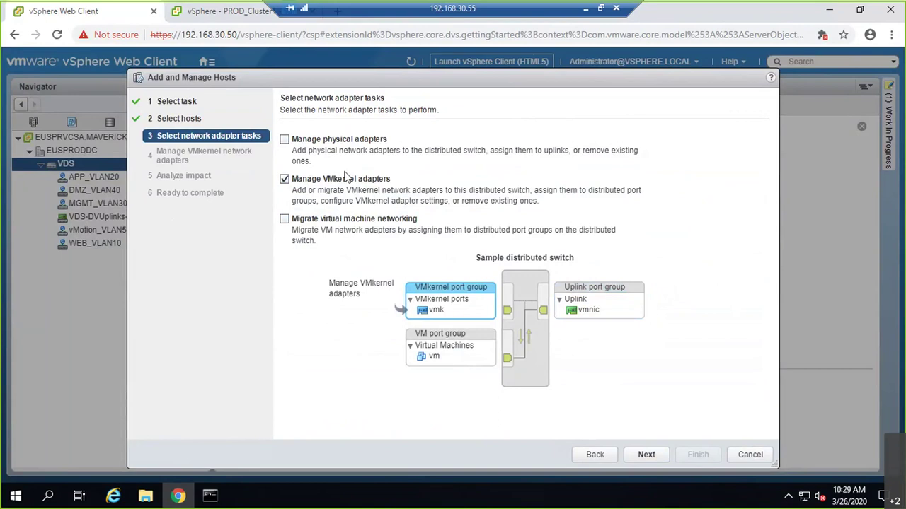
{"action": "left_click", "coordinate": [646, 455]}
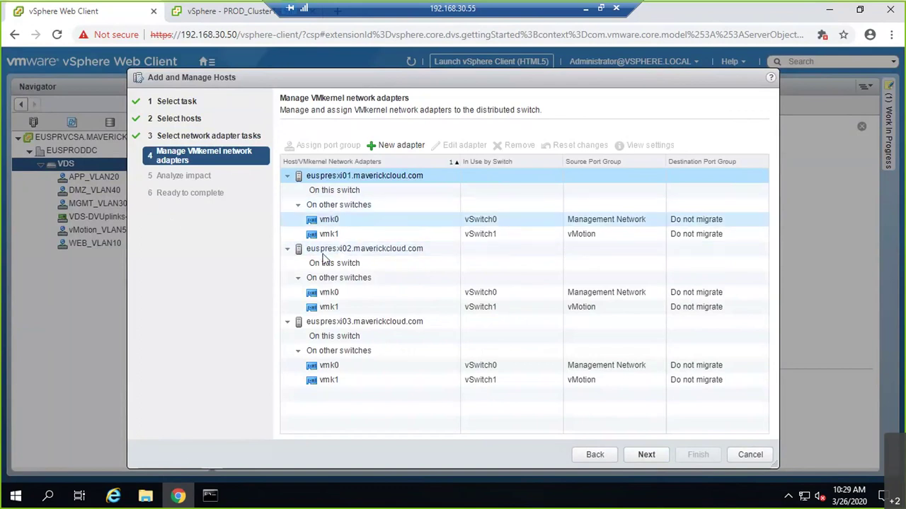
Step: Assign vmk1 of host euspresxi01 to the vMotion_VLAN50 destination port group
{"action": "left_click", "coordinate": [598, 382]}
{"action": "left_click", "coordinate": [590, 307]}
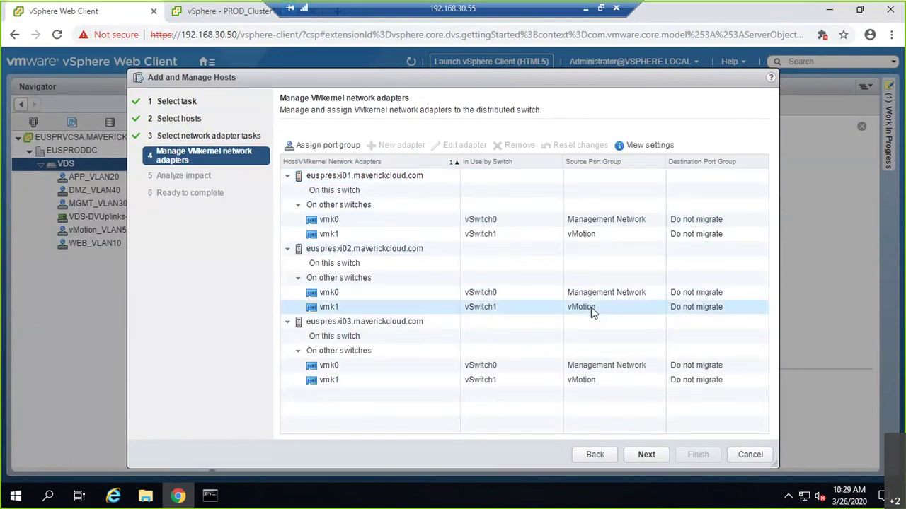
{"action": "left_click", "coordinate": [591, 234]}
{"action": "left_click", "coordinate": [587, 220], "text": "ctrl"}
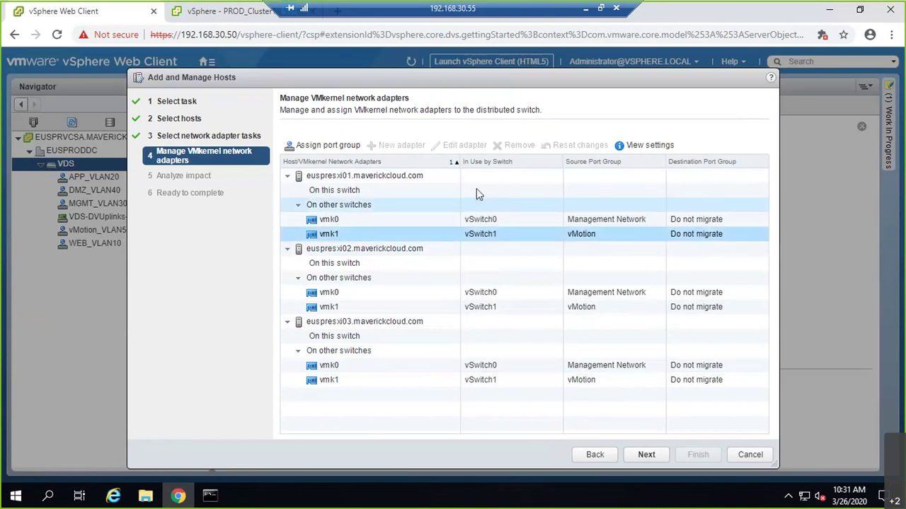
{"action": "left_click", "coordinate": [326, 146]}
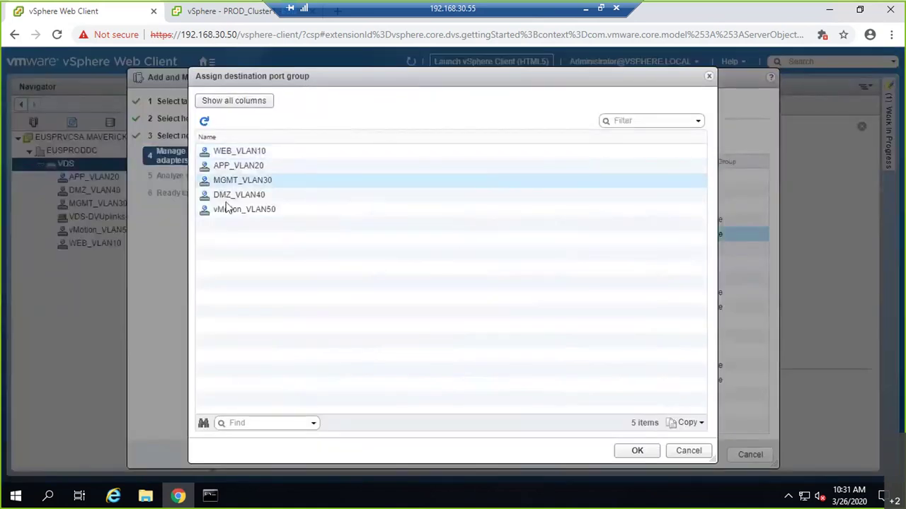
{"action": "left_click", "coordinate": [284, 209]}
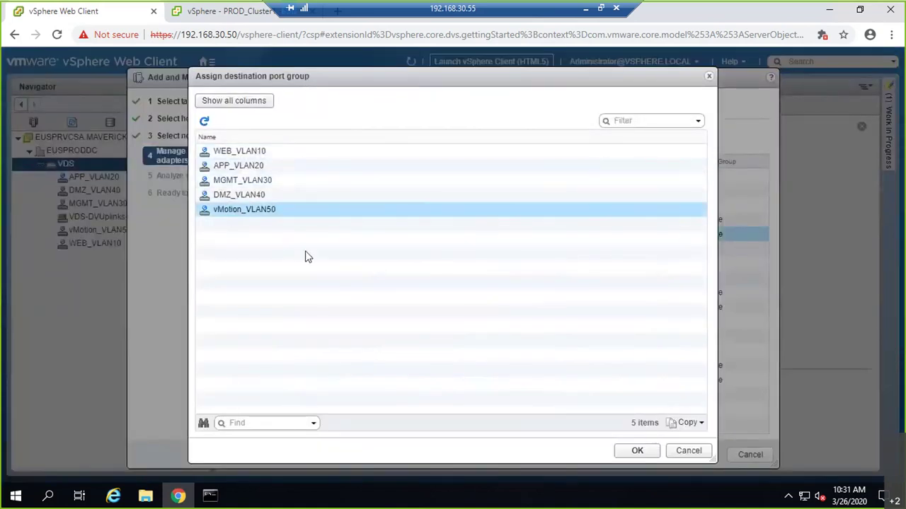
{"action": "left_click", "coordinate": [635, 453]}
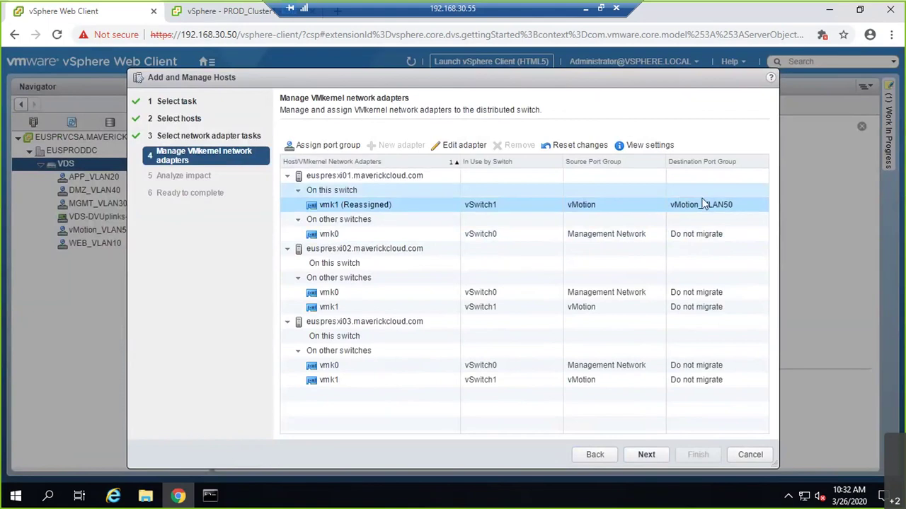
Step: Assign vmk1 of host euspresxi02 to the vMotion_VLAN50 destination port group
{"action": "left_click", "coordinate": [357, 309]}
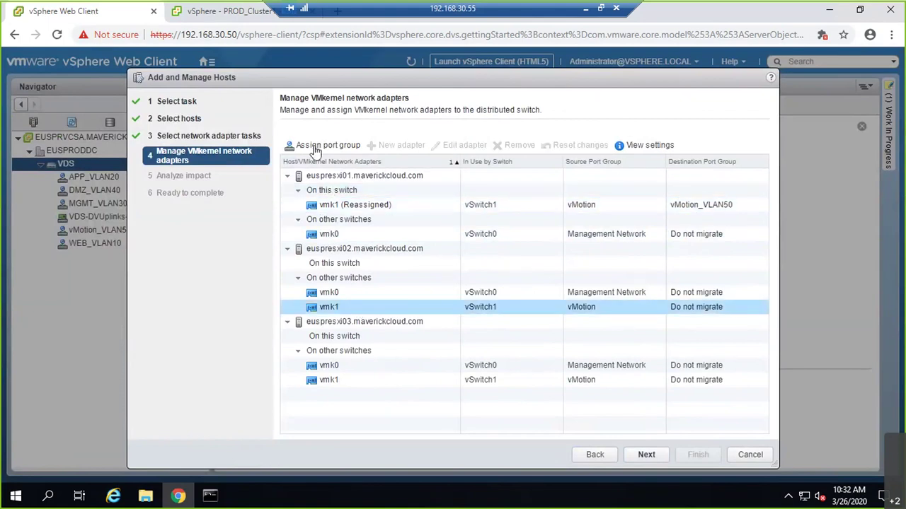
{"action": "left_click", "coordinate": [311, 145]}
{"action": "left_click", "coordinate": [244, 209]}
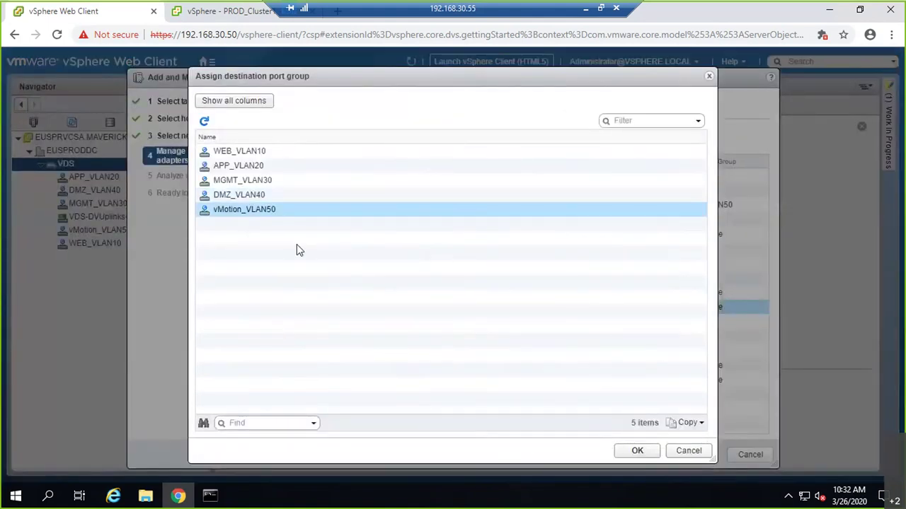
{"action": "left_click", "coordinate": [635, 451]}
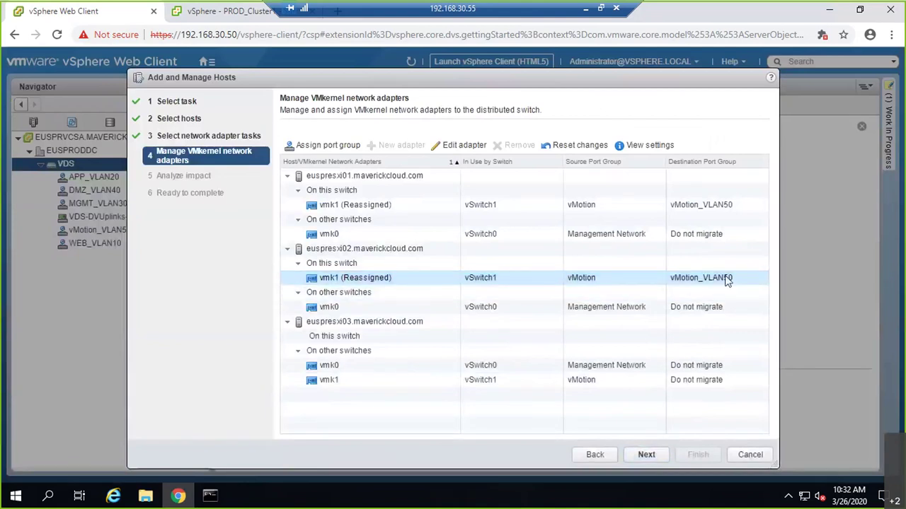
Step: Assign vmk1 of host euspresxi03 to the vMotion_VLAN50 destination port group
{"action": "left_click", "coordinate": [324, 382]}
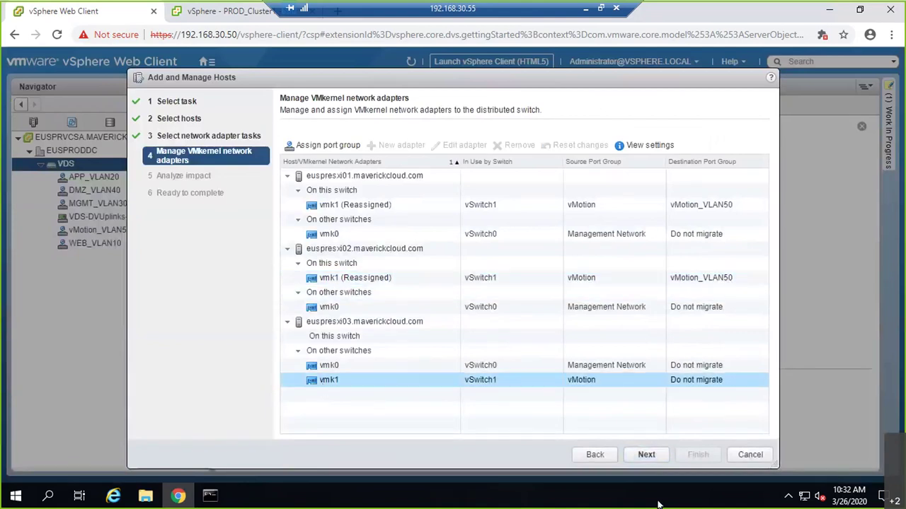
{"action": "left_click", "coordinate": [328, 145]}
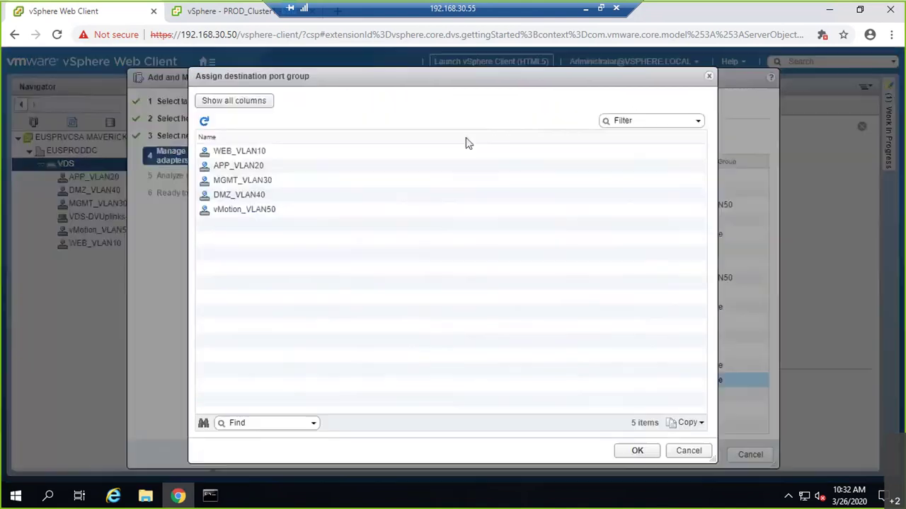
{"action": "left_click", "coordinate": [248, 210]}
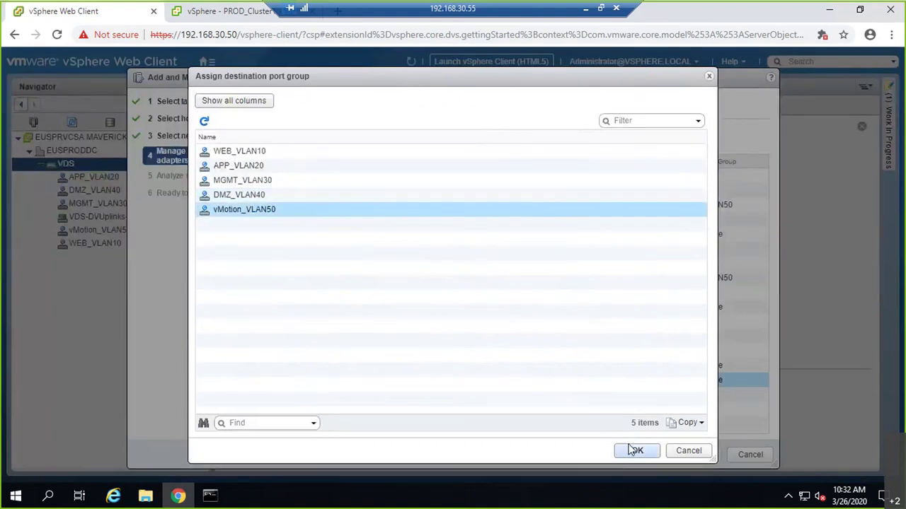
{"action": "left_click", "coordinate": [637, 451]}
{"action": "left_click", "coordinate": [356, 350]}
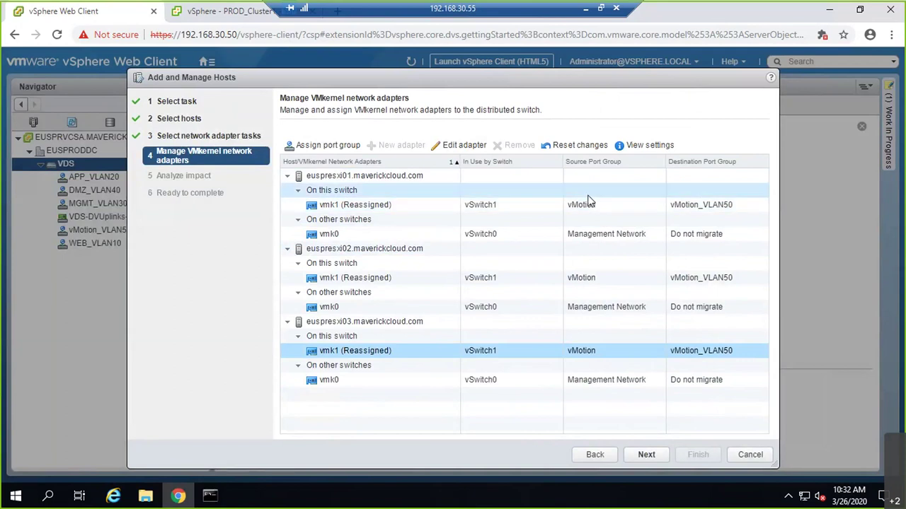
Step: Proceed through the impact analysis and finish the VMkernel adapter migration to the distributed switch
{"action": "left_click", "coordinate": [644, 455]}
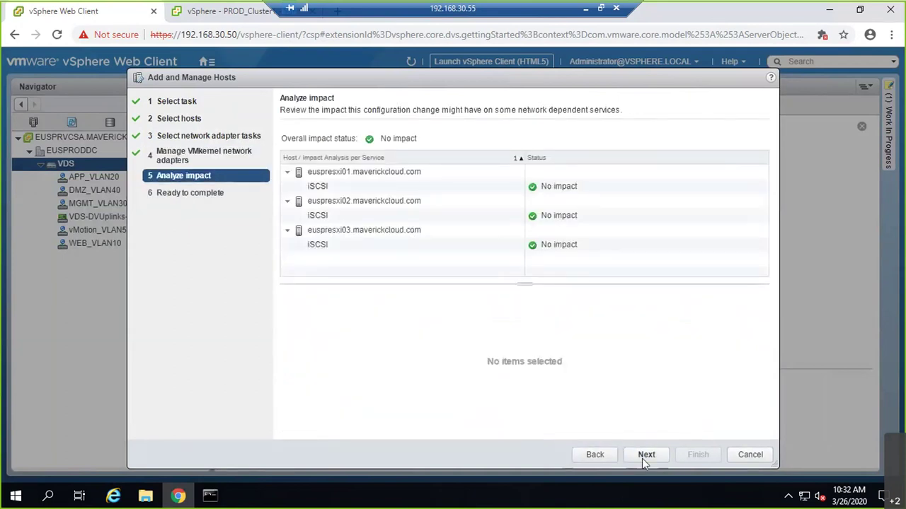
{"action": "left_click", "coordinate": [644, 456]}
{"action": "left_click", "coordinate": [696, 455]}
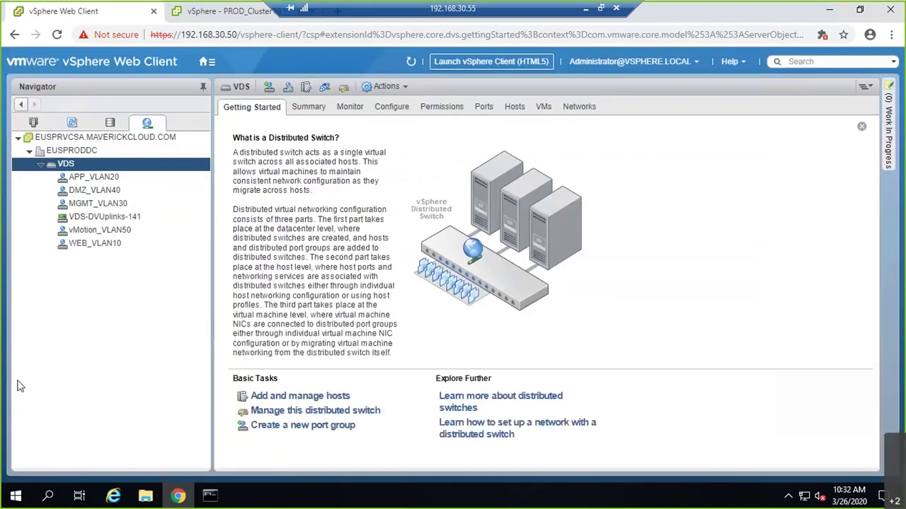
Step: Switch to the Command Prompt, run a continuous ping to 192.168.50.52 and stop it
{"action": "left_click", "coordinate": [209, 496]}
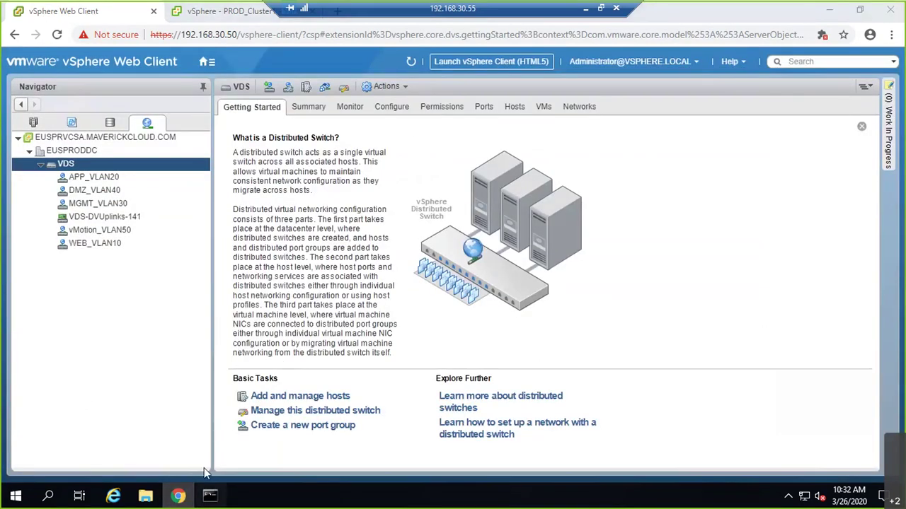
{"action": "key", "text": "Up"}
{"action": "key", "text": "Return"}
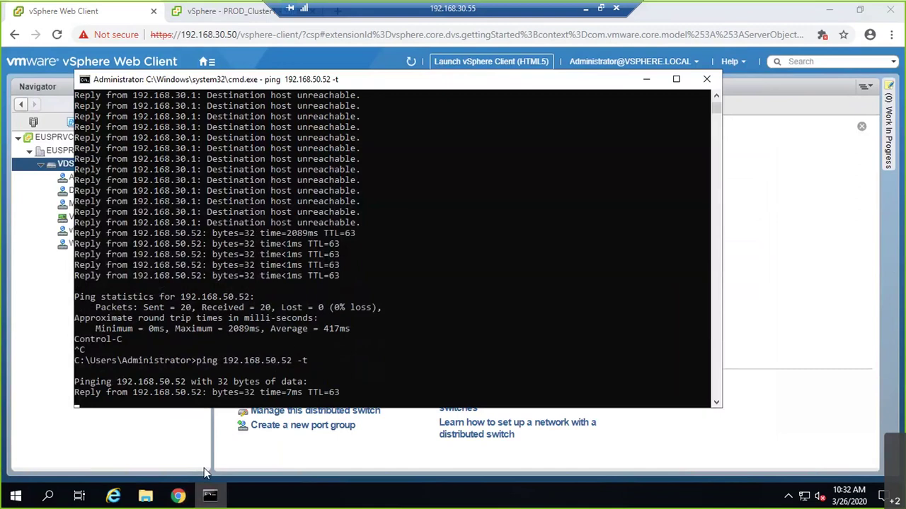
{"action": "key", "text": "ctrl+c"}
Step: Run ping 192.168.50.51 -t to test that vMotion address, and stop it
{"action": "key", "text": "Up"}
{"action": "key", "text": "Left"}
{"action": "key", "text": "Left"}
{"action": "key", "text": "Left"}
{"action": "key", "text": "BackSpace"}
{"action": "type", "text": "1"}
{"action": "key", "text": "Return"}
{"action": "key", "text": "ctrl+c"}
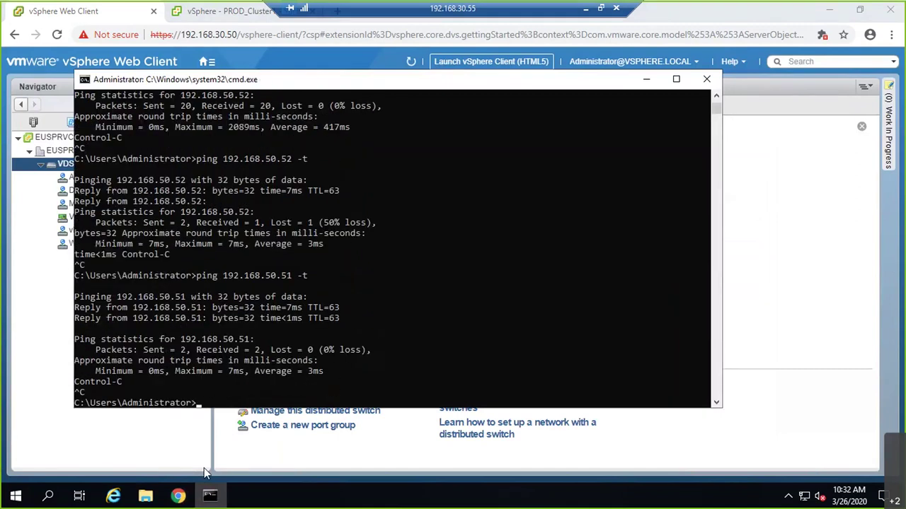
Step: Run ping 192.168.50.53 -t, stop it, and return to the vSphere Web Client
{"action": "key", "text": "Up"}
{"action": "key", "text": "Left"}
{"action": "key", "text": "Left"}
{"action": "key", "text": "Left"}
{"action": "key", "text": "BackSpace"}
{"action": "type", "text": "3"}
{"action": "key", "text": "Return"}
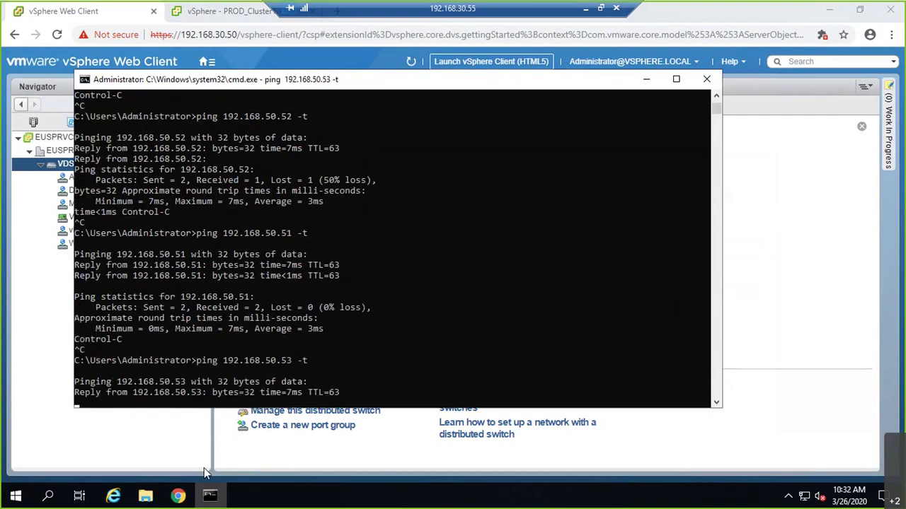
{"action": "key", "text": "ctrl+c"}
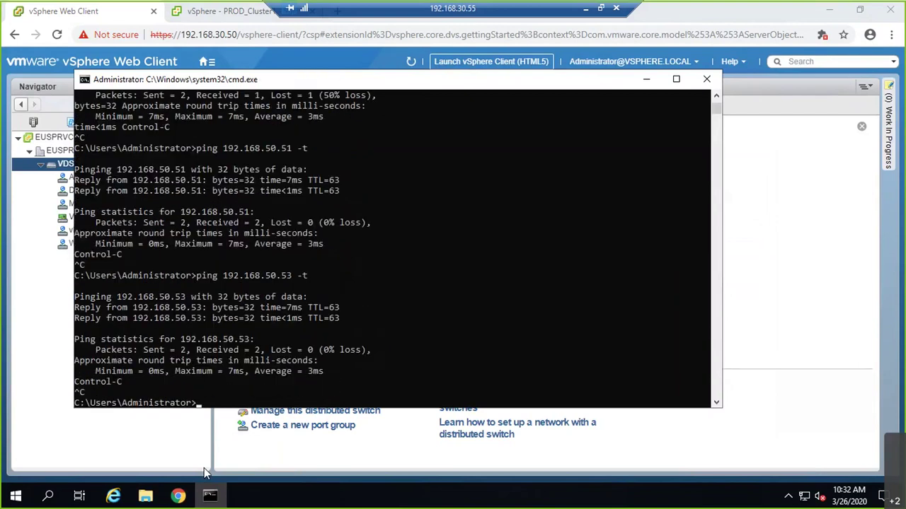
{"action": "left_click", "coordinate": [204, 468]}
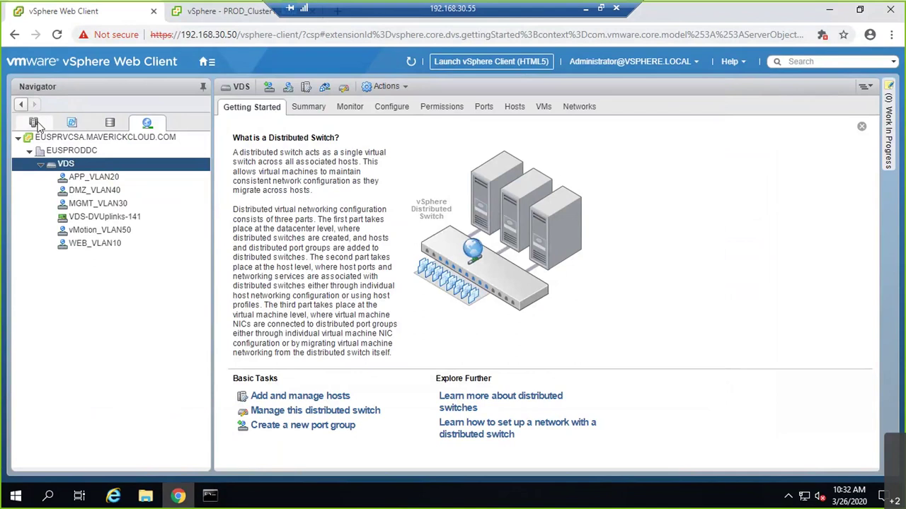
Step: Check vSwitch1 on host euspresxi03 and the VMkernel ports of vMotion_VLAN50 on its VDS switch
{"action": "left_click", "coordinate": [35, 124]}
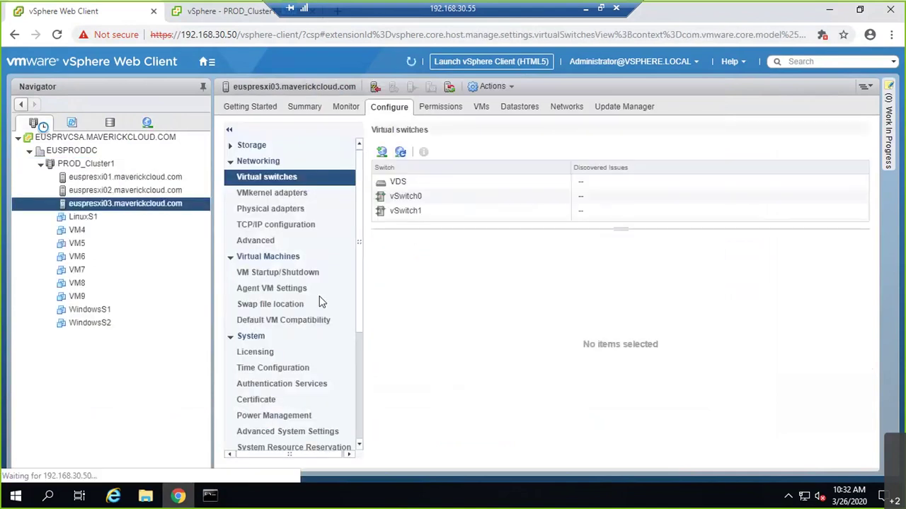
{"action": "left_click", "coordinate": [416, 214]}
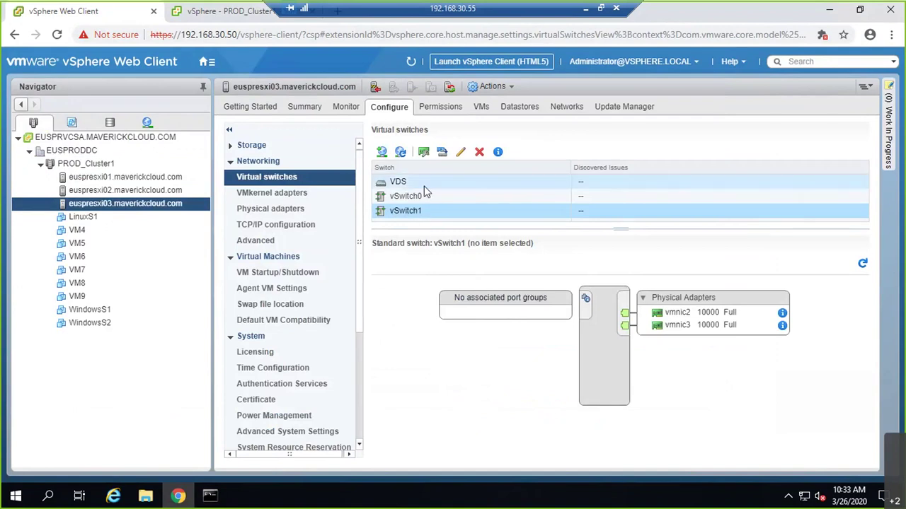
{"action": "left_click", "coordinate": [397, 183]}
{"action": "scroll", "coordinate": [494, 382], "scroll_direction": "down", "scroll_amount": 2}
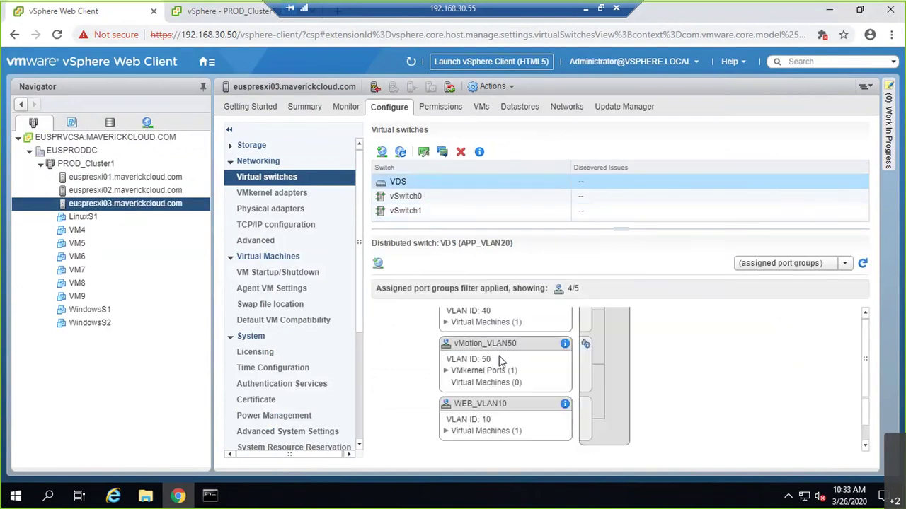
{"action": "left_click", "coordinate": [445, 410]}
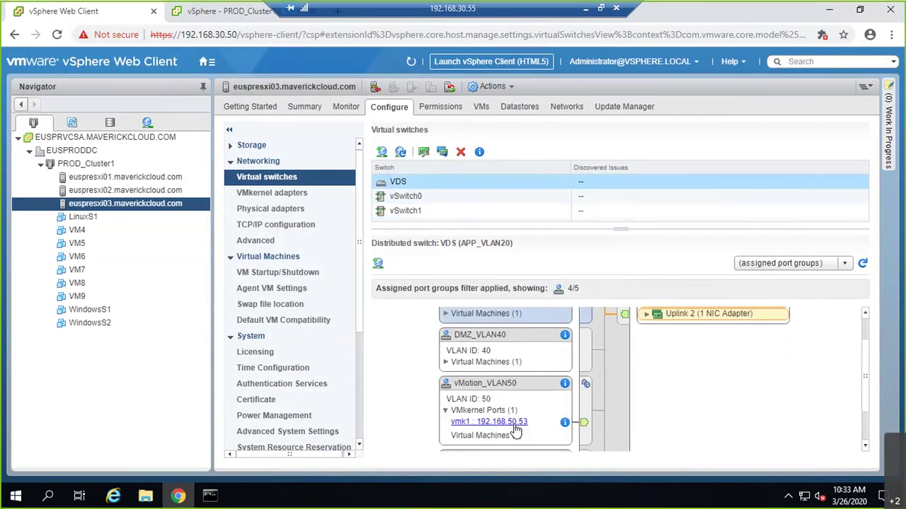
{"action": "scroll", "coordinate": [601, 428], "scroll_direction": "up", "scroll_amount": 2}
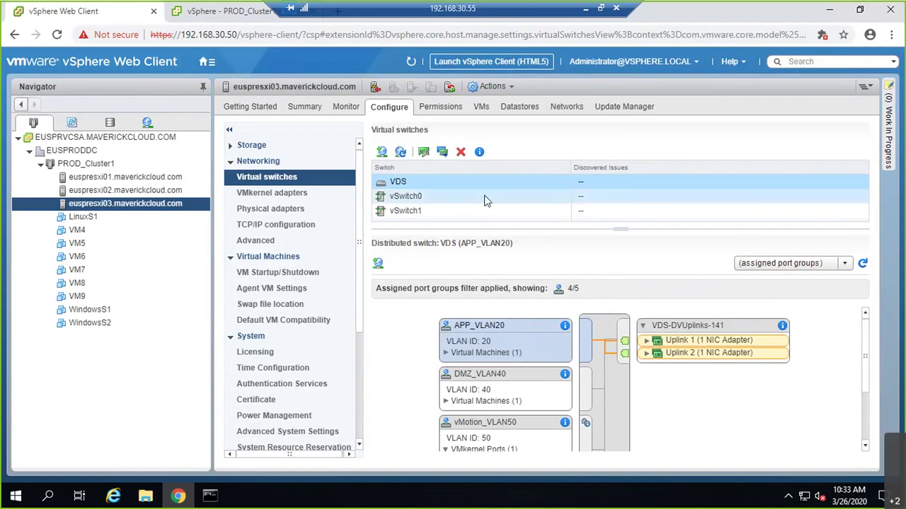
Step: Remove the standard switch vSwitch1 from host euspresxi03
{"action": "left_click", "coordinate": [433, 211]}
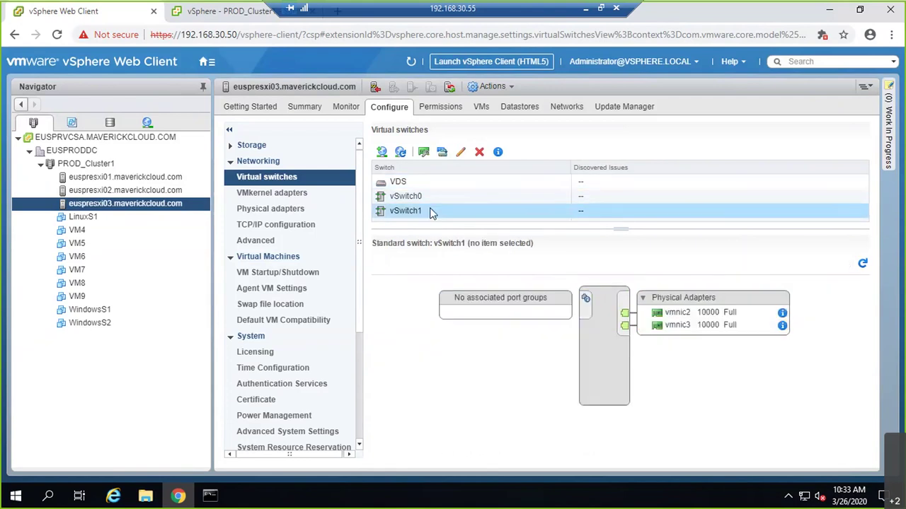
{"action": "left_click", "coordinate": [477, 153]}
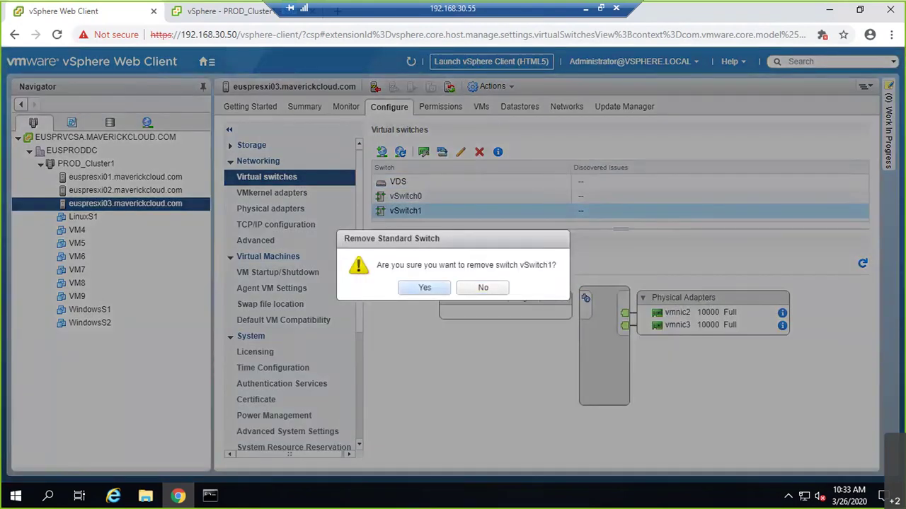
{"action": "left_click", "coordinate": [427, 287]}
Step: Remove the standard switch vSwitch1 from host euspresxi02
{"action": "left_click", "coordinate": [162, 191]}
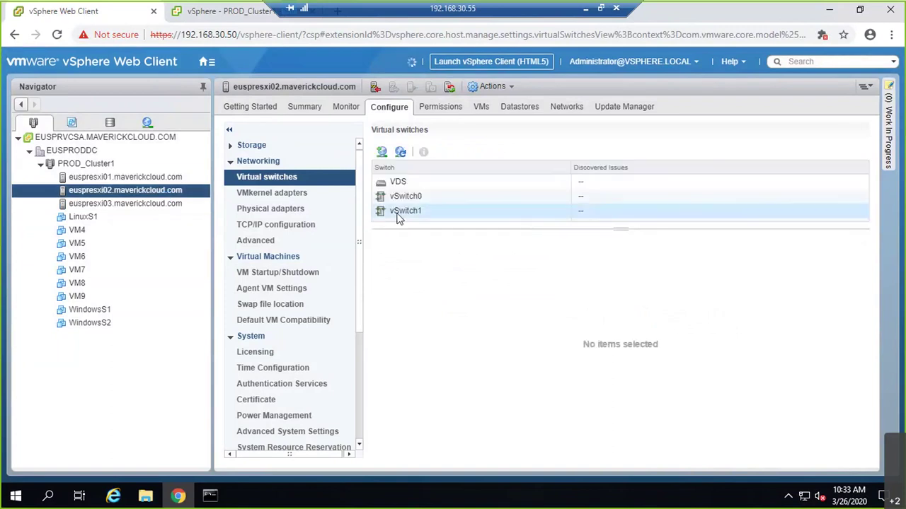
{"action": "left_click", "coordinate": [413, 210]}
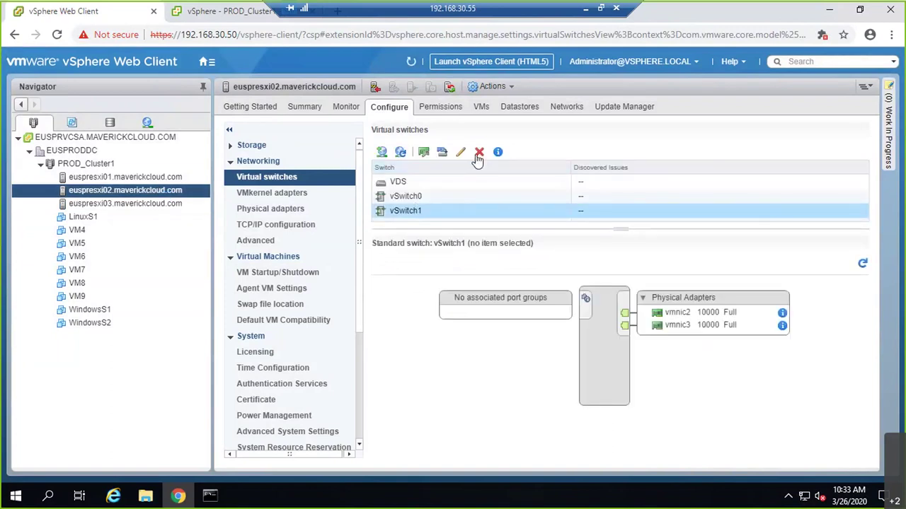
{"action": "left_click", "coordinate": [479, 153]}
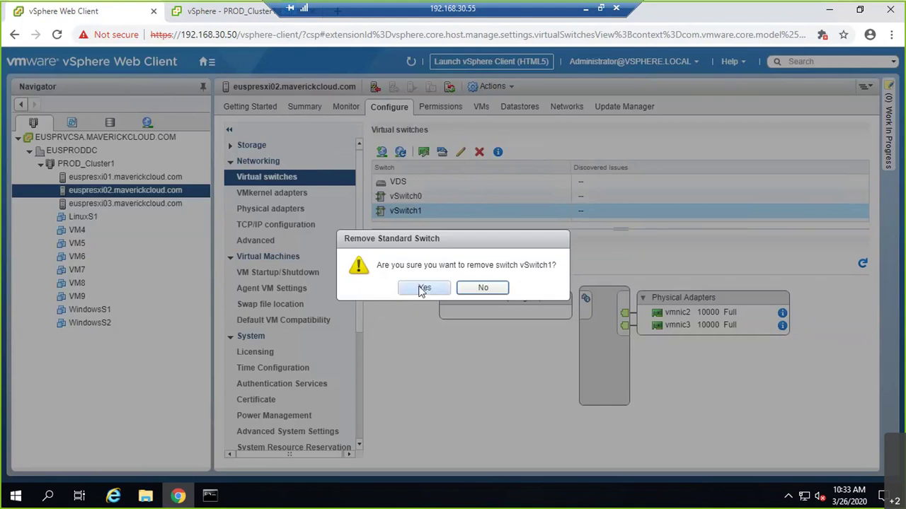
{"action": "left_click", "coordinate": [423, 288]}
Step: Remove the standard switch vSwitch1 from host euspresxi01
{"action": "left_click", "coordinate": [146, 178]}
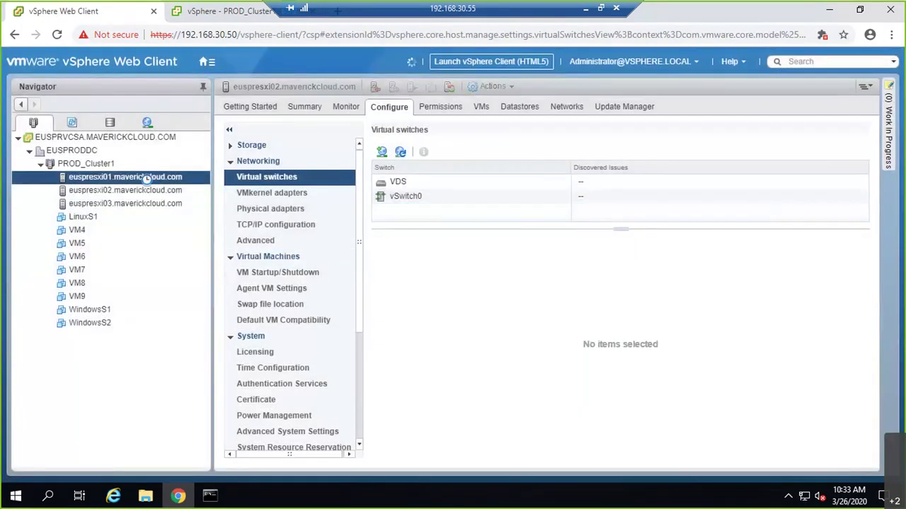
{"action": "left_click", "coordinate": [431, 212]}
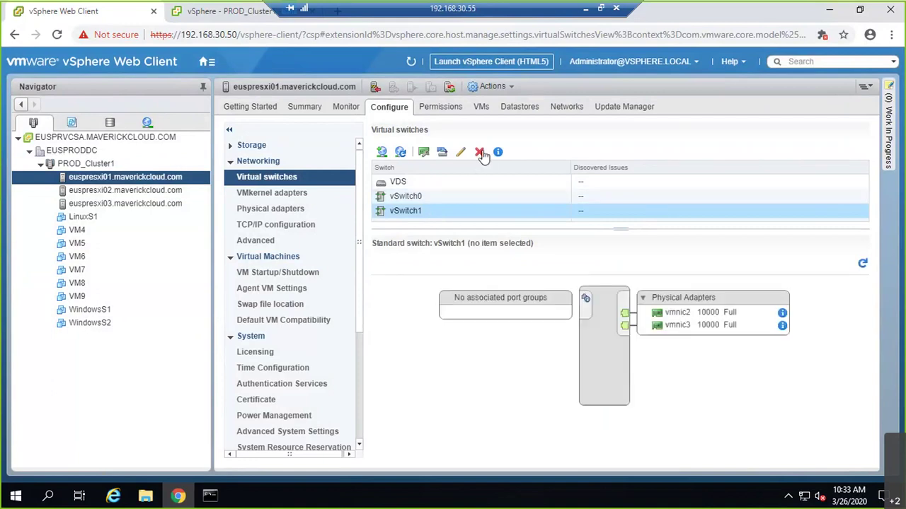
{"action": "left_click", "coordinate": [481, 154]}
{"action": "left_click", "coordinate": [424, 287]}
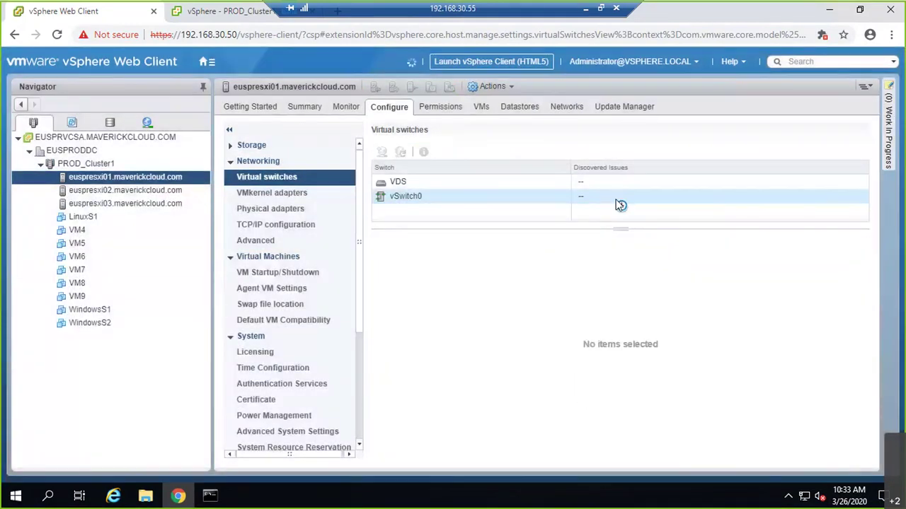
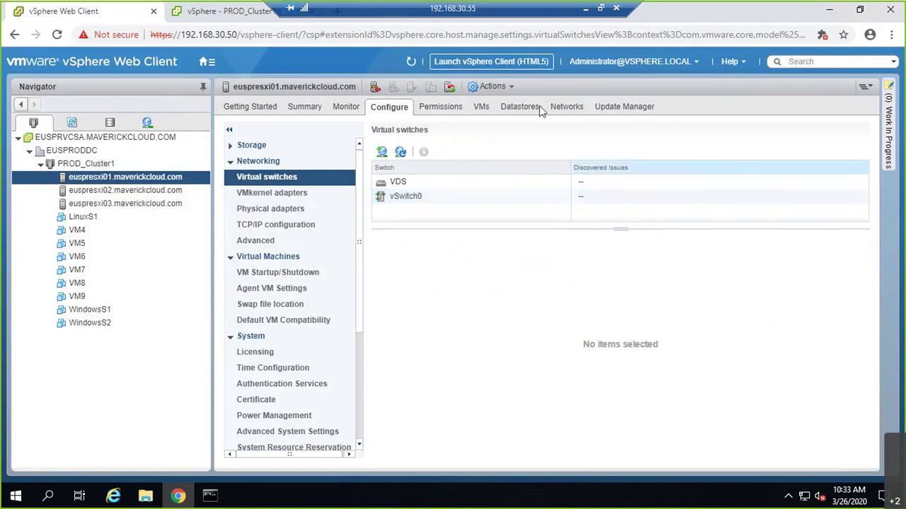
Step: Start managing host networking on the VDS distributed switch for attached host euspresxi01, with only the VMkernel adapters task enabled
{"action": "left_click", "coordinate": [147, 122]}
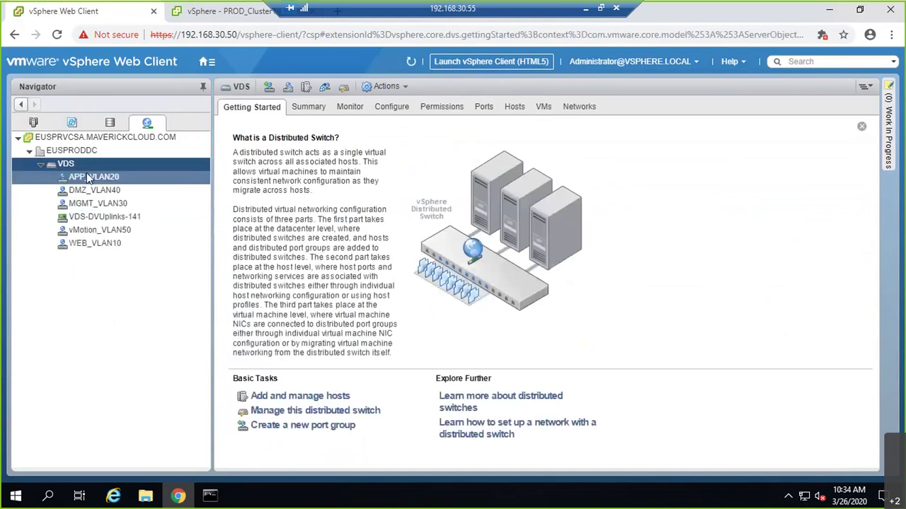
{"action": "right_click", "coordinate": [85, 166]}
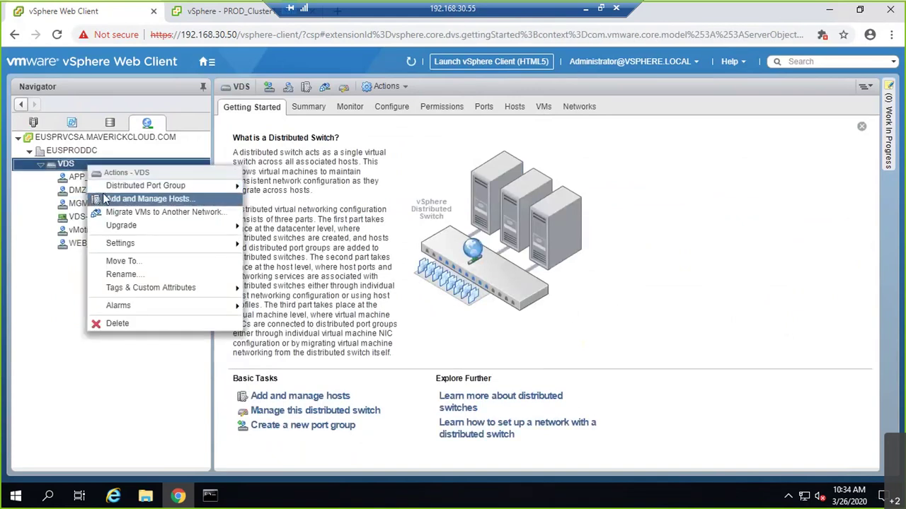
{"action": "left_click", "coordinate": [105, 200]}
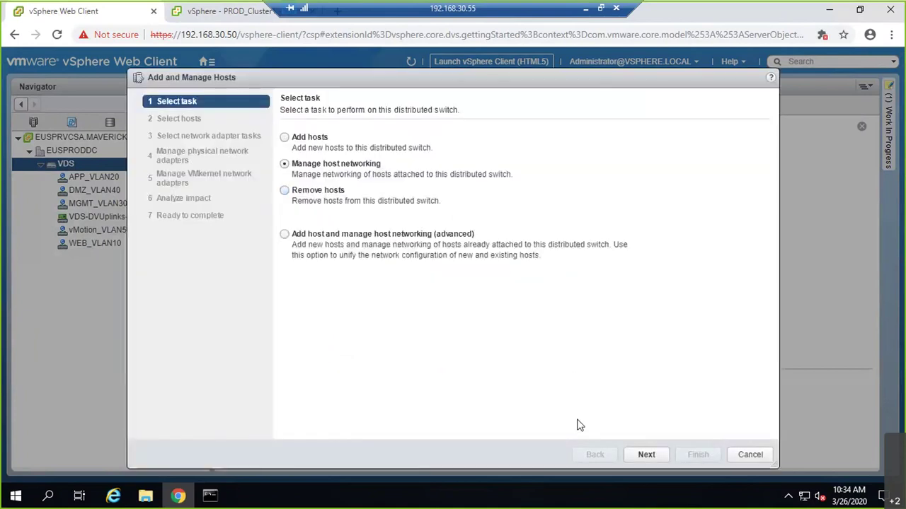
{"action": "left_click", "coordinate": [648, 455]}
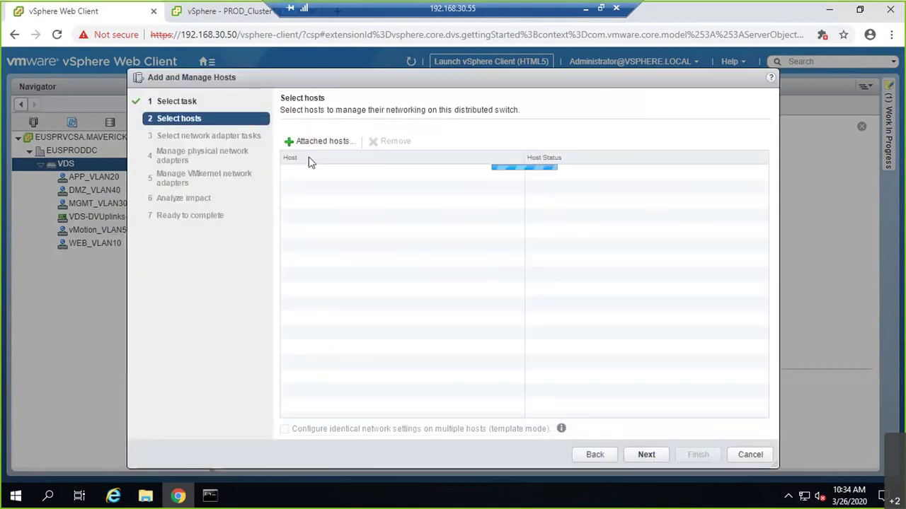
{"action": "left_click", "coordinate": [318, 139]}
{"action": "left_click", "coordinate": [247, 199]}
{"action": "left_click", "coordinate": [593, 383]}
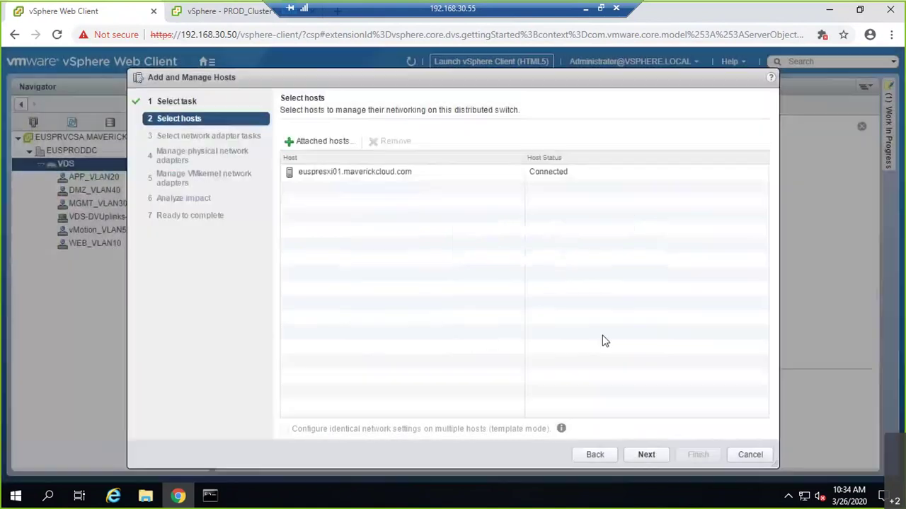
{"action": "left_click", "coordinate": [638, 451]}
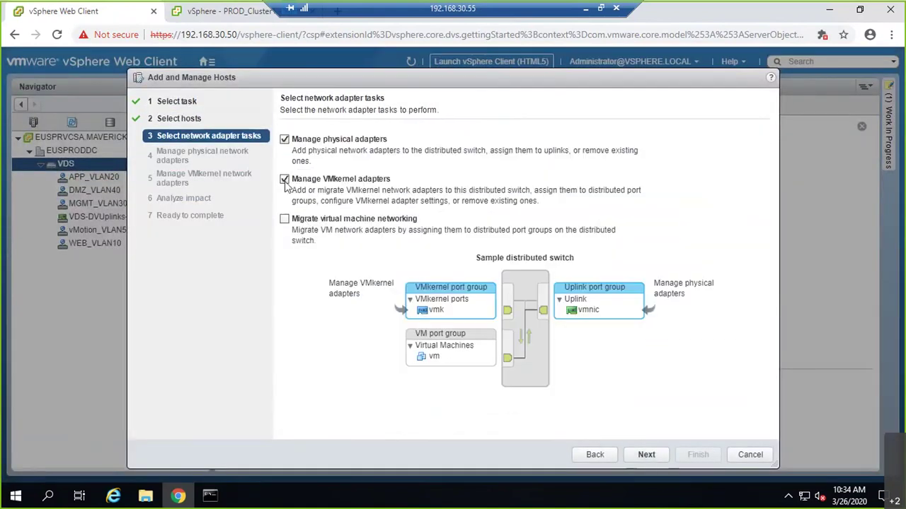
{"action": "left_click", "coordinate": [284, 139]}
{"action": "left_click", "coordinate": [643, 453]}
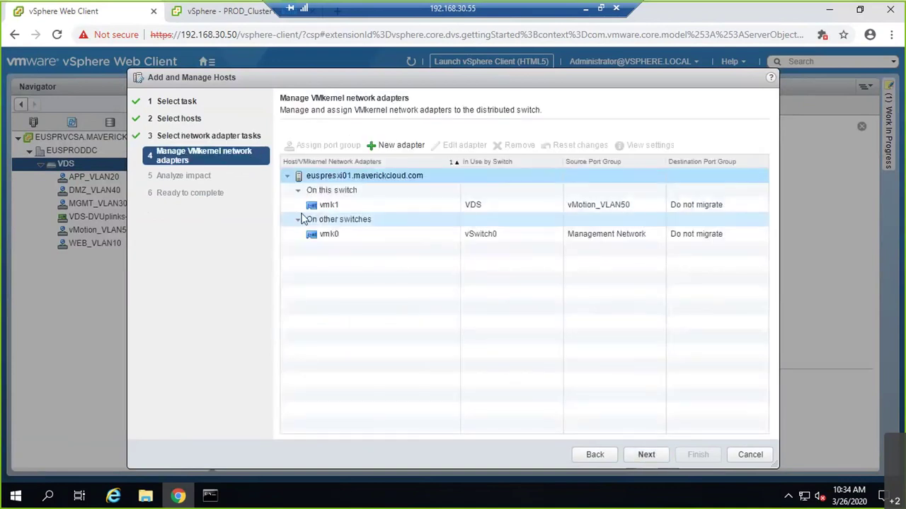
Step: Examine the destination port groups offered for vmk1 on euspresxi01, then cancel Add and Manage Hosts without assigning one
{"action": "left_click", "coordinate": [336, 204]}
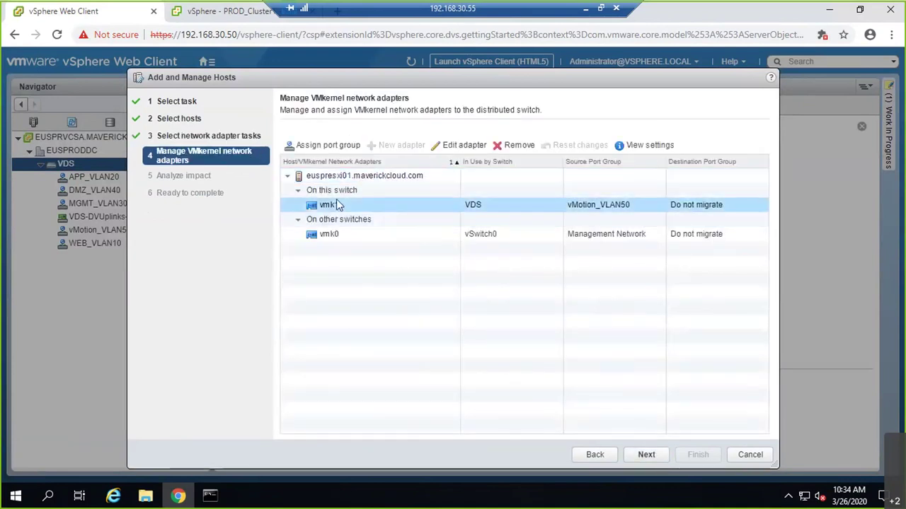
{"action": "left_click", "coordinate": [342, 151]}
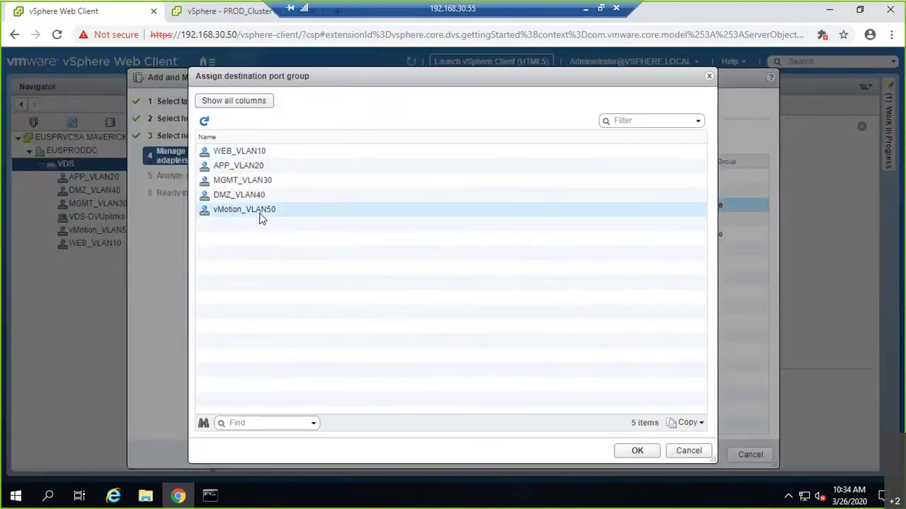
{"action": "left_click", "coordinate": [689, 456]}
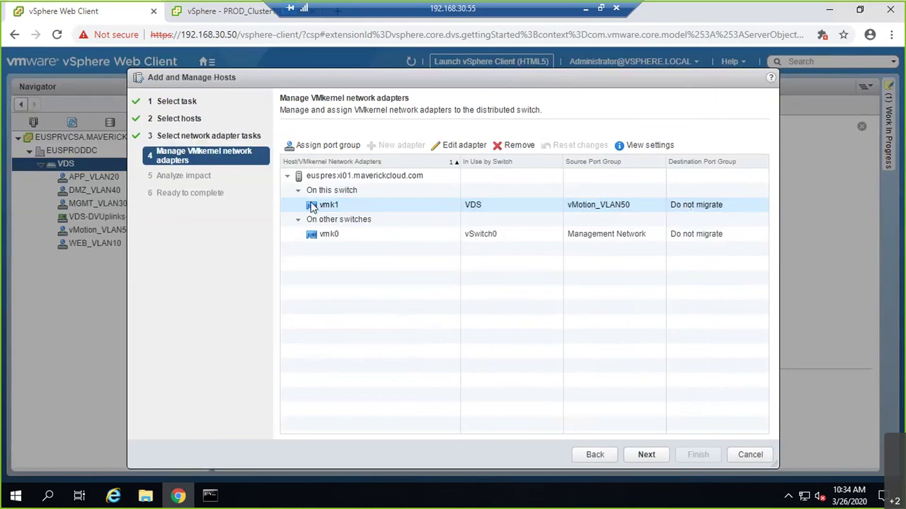
{"action": "left_click", "coordinate": [328, 145]}
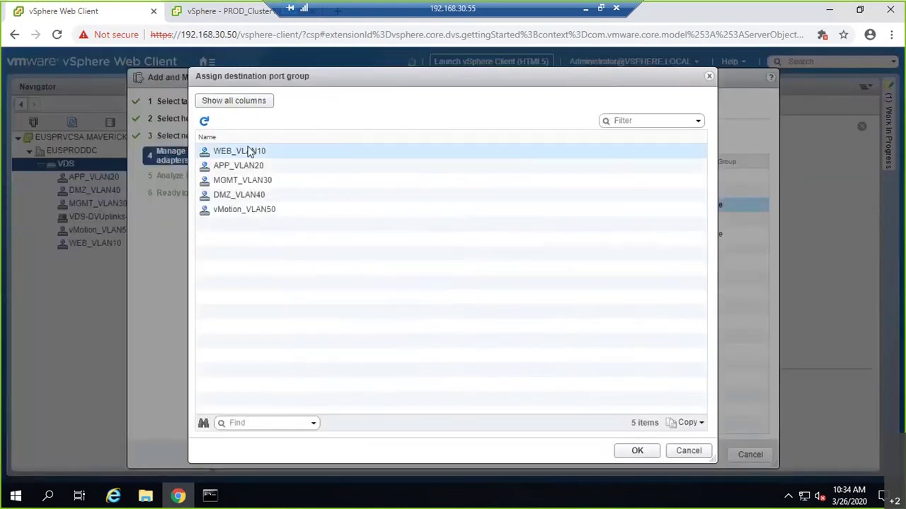
{"action": "left_click", "coordinate": [688, 451]}
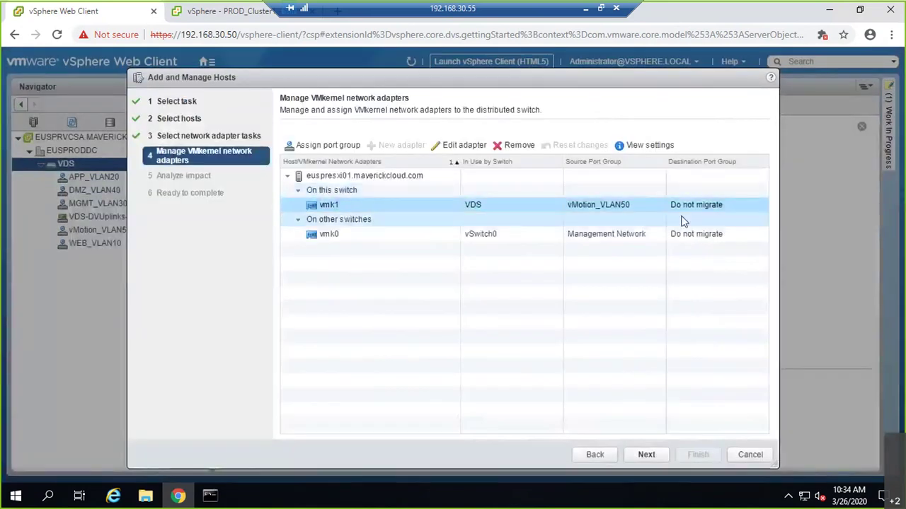
{"action": "left_click", "coordinate": [747, 455]}
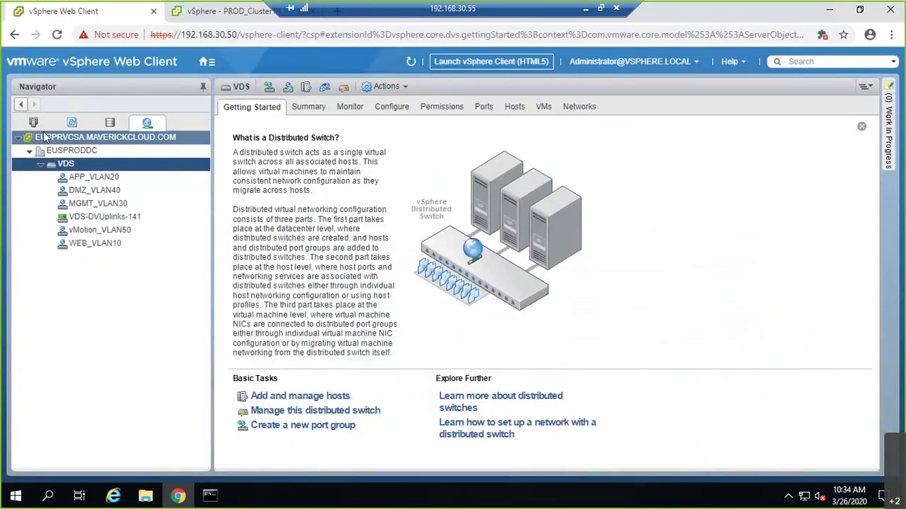
Step: Start adding a VMkernel network adapter to host euspresxi01 and examine the existing networks available as its target
{"action": "left_click", "coordinate": [34, 122]}
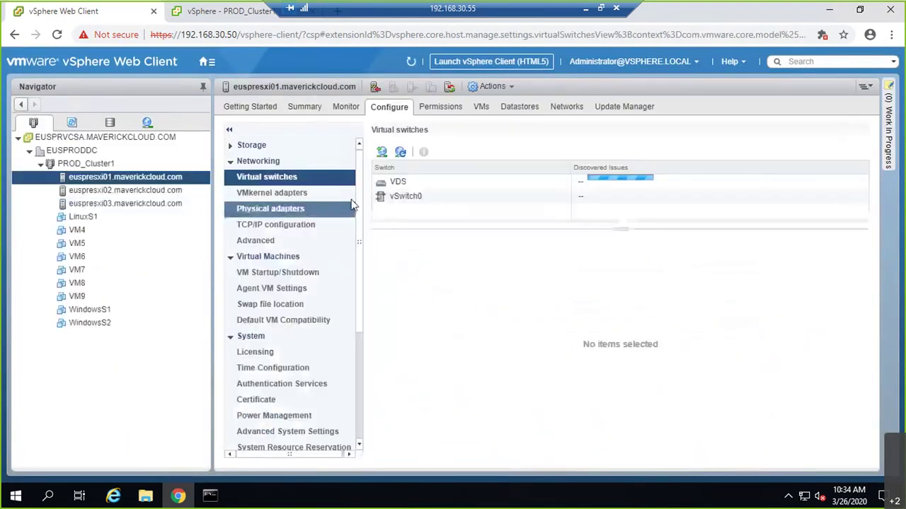
{"action": "left_click", "coordinate": [382, 152]}
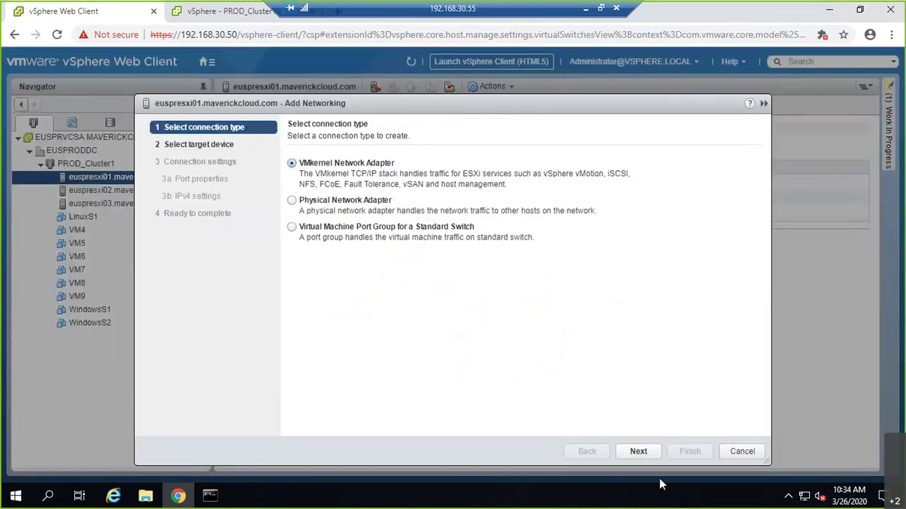
{"action": "left_click", "coordinate": [639, 452]}
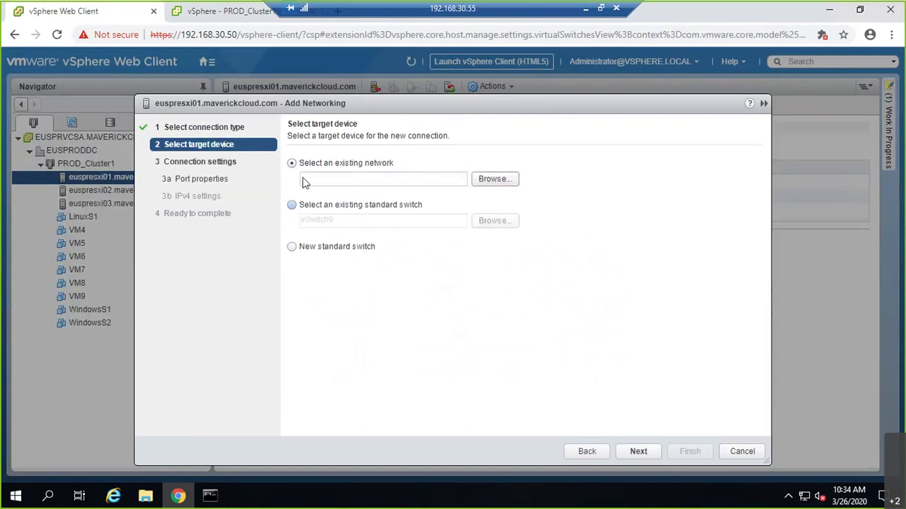
{"action": "left_click", "coordinate": [487, 182]}
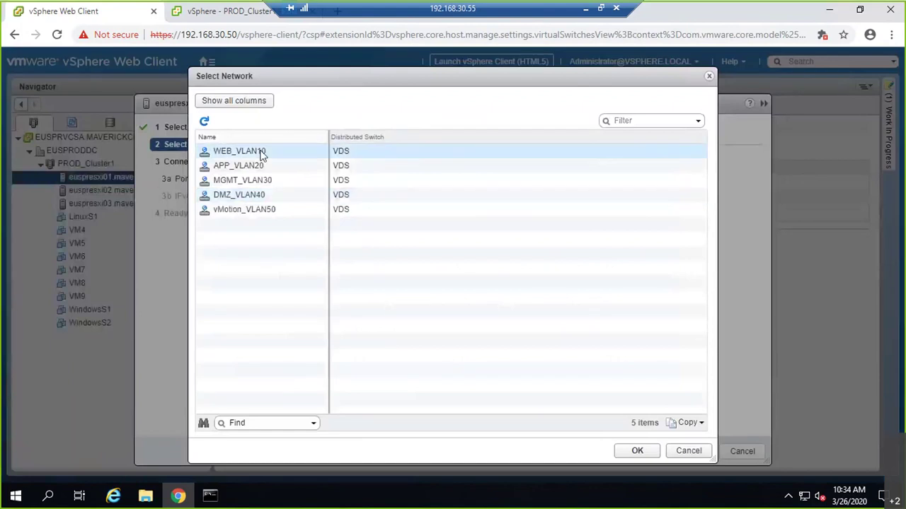
{"action": "left_click", "coordinate": [269, 216]}
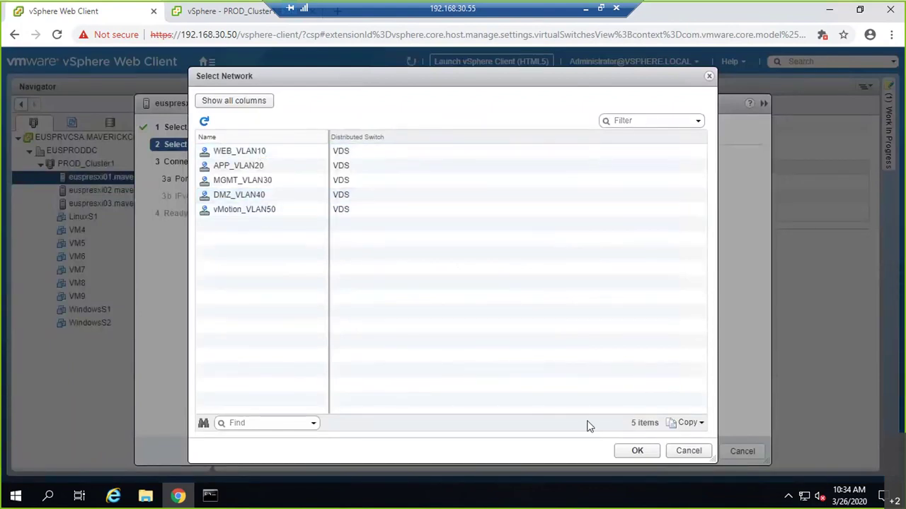
{"action": "left_click", "coordinate": [697, 456]}
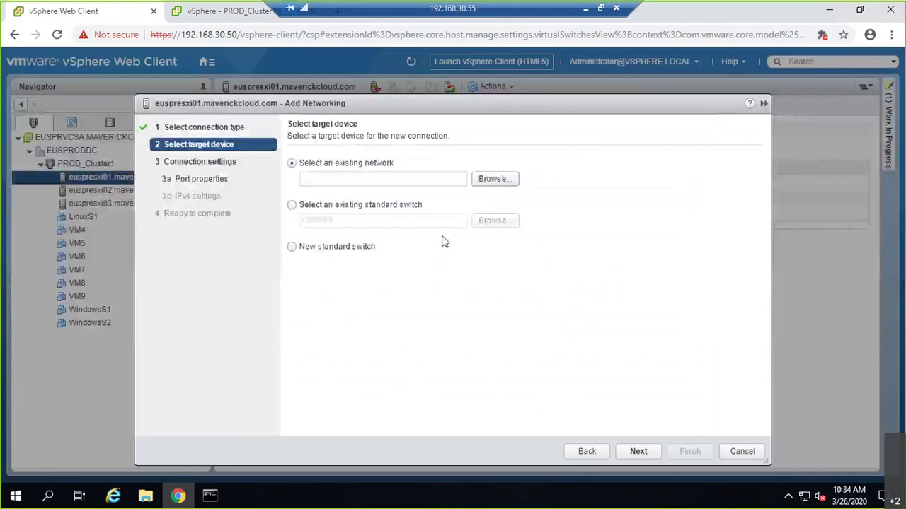
Step: Try a new standard switch with vmnic2 and vmnic3 as active adapters, then return to the target device selection
{"action": "left_click", "coordinate": [291, 246]}
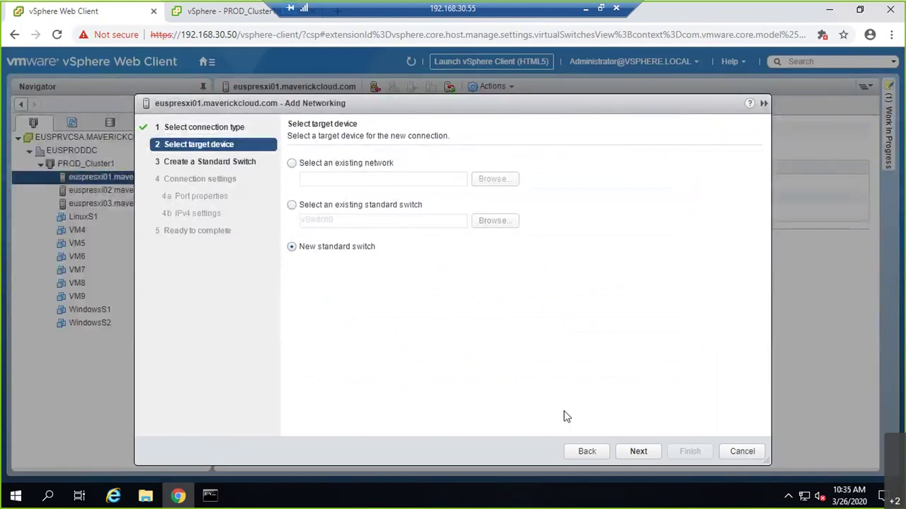
{"action": "left_click", "coordinate": [637, 451]}
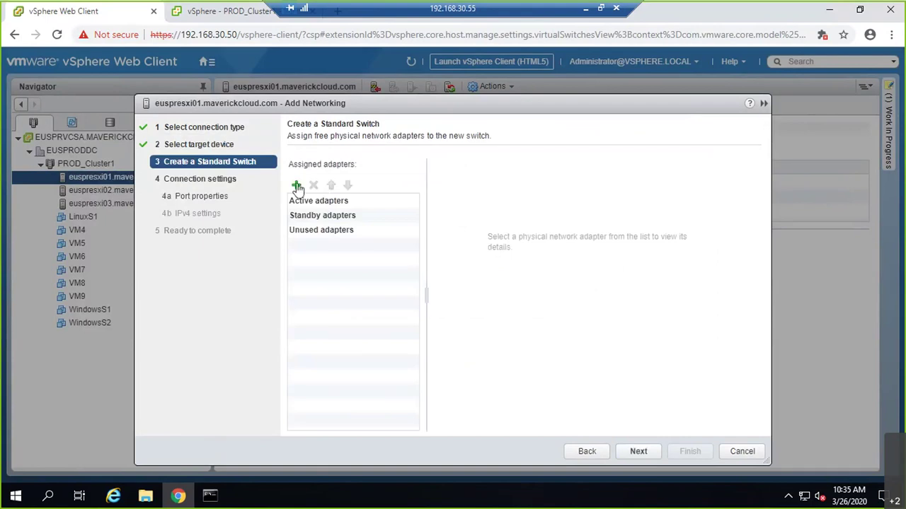
{"action": "left_click", "coordinate": [296, 185]}
{"action": "left_click", "coordinate": [332, 218], "text": "shift"}
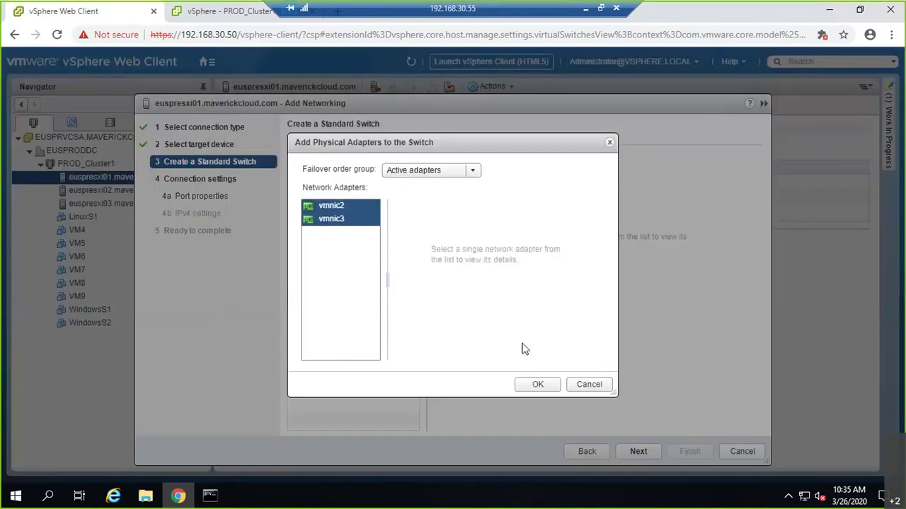
{"action": "left_click", "coordinate": [558, 390]}
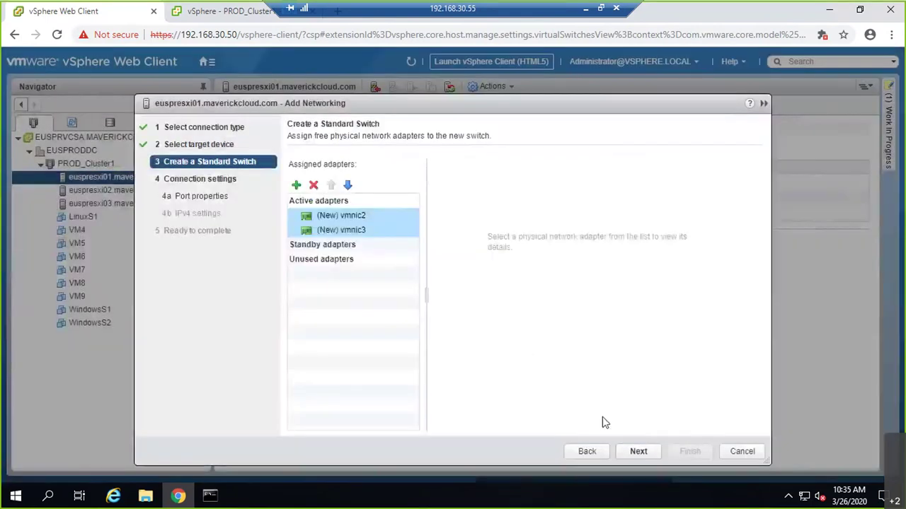
{"action": "left_click", "coordinate": [639, 452]}
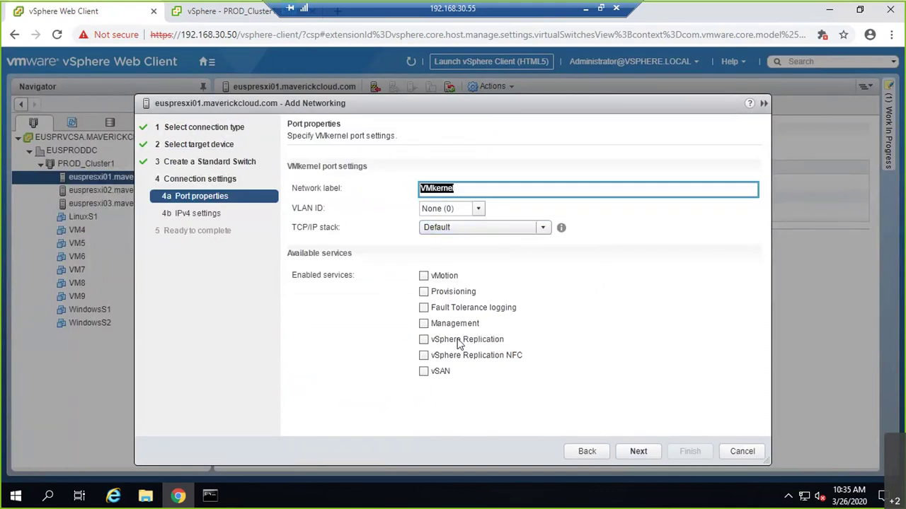
{"action": "left_click", "coordinate": [594, 450]}
{"action": "left_click", "coordinate": [587, 451]}
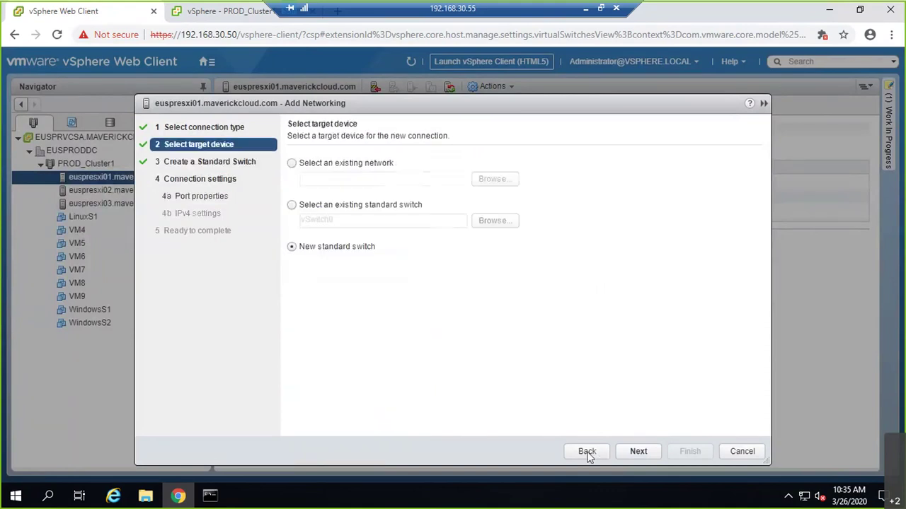
Step: Choose the existing network vMotion_VLAN50 as the VMkernel adapter's target, enable the vMotion service and proceed to the IPv4 settings
{"action": "left_click", "coordinate": [292, 164]}
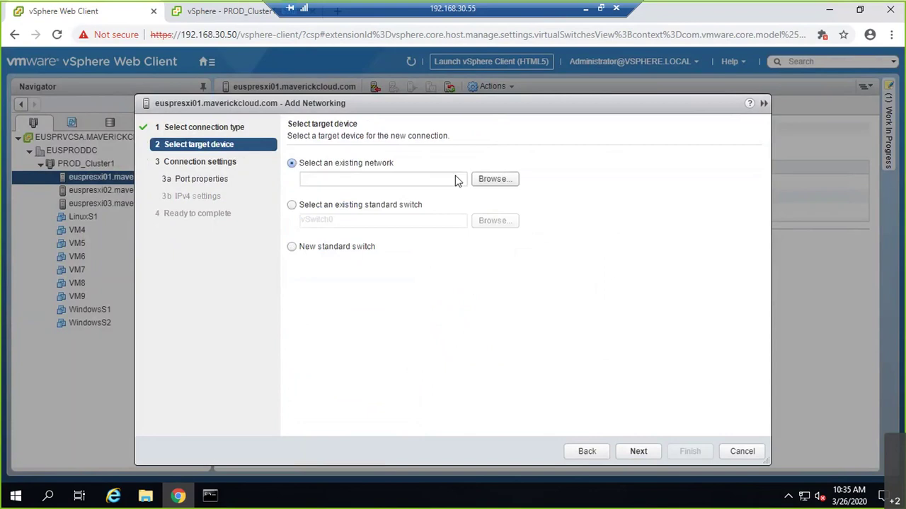
{"action": "left_click", "coordinate": [495, 179]}
{"action": "left_click", "coordinate": [344, 209]}
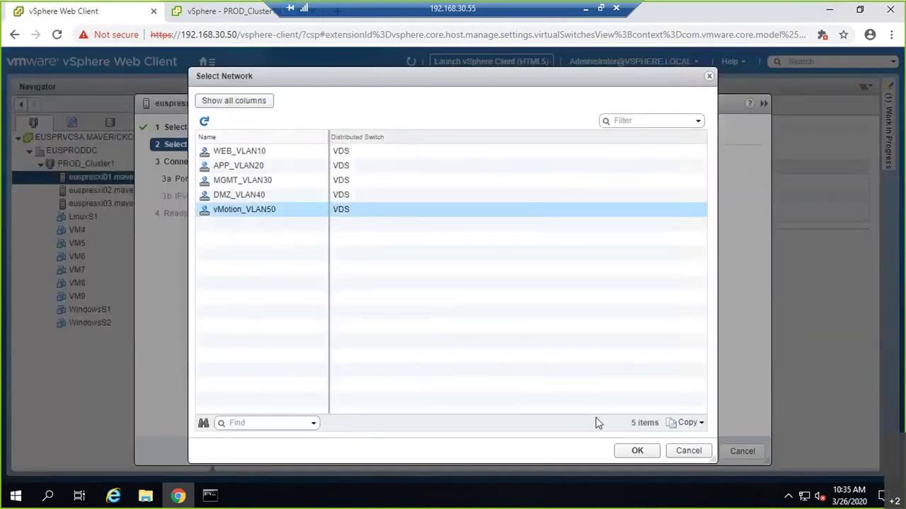
{"action": "left_click", "coordinate": [641, 450]}
{"action": "left_click", "coordinate": [638, 453]}
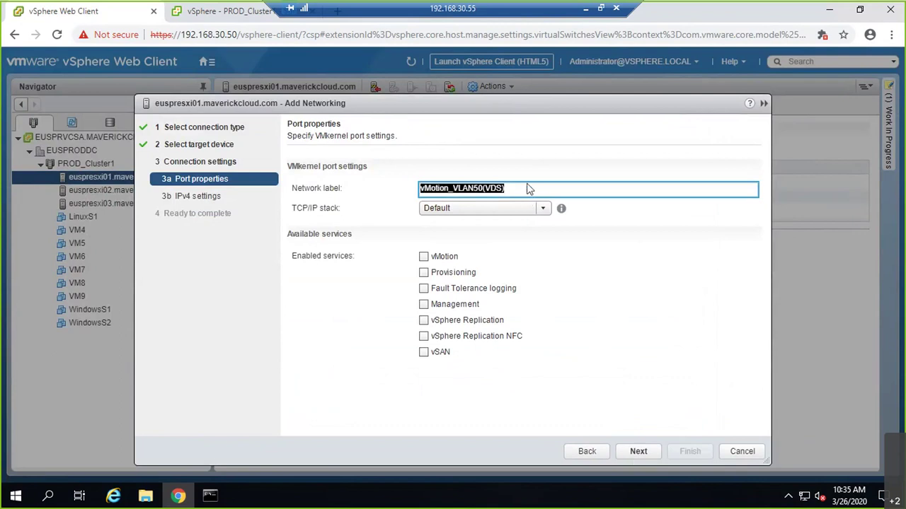
{"action": "left_click", "coordinate": [424, 257]}
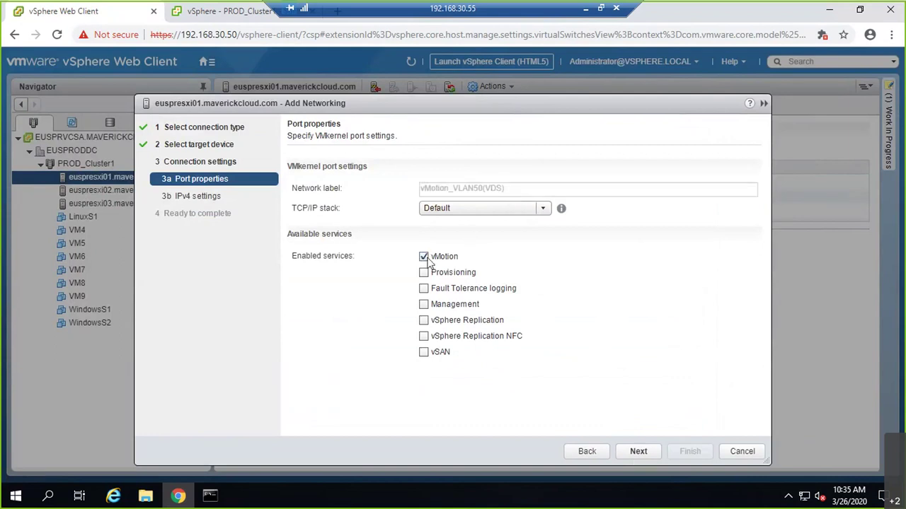
{"action": "left_click", "coordinate": [638, 447]}
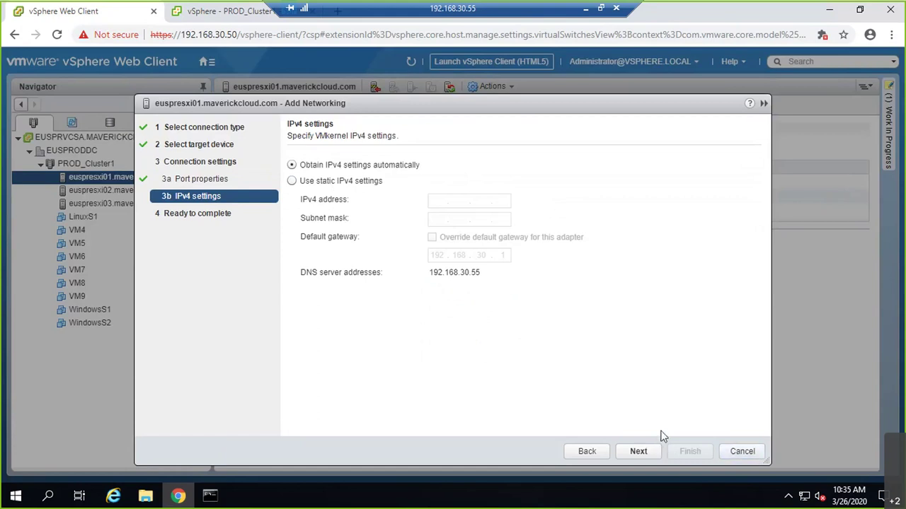
Step: Cancel the new VMkernel adapter and check the vMotion_VLAN50 port group on host euspresxi01's VDS switch
{"action": "left_click", "coordinate": [596, 447]}
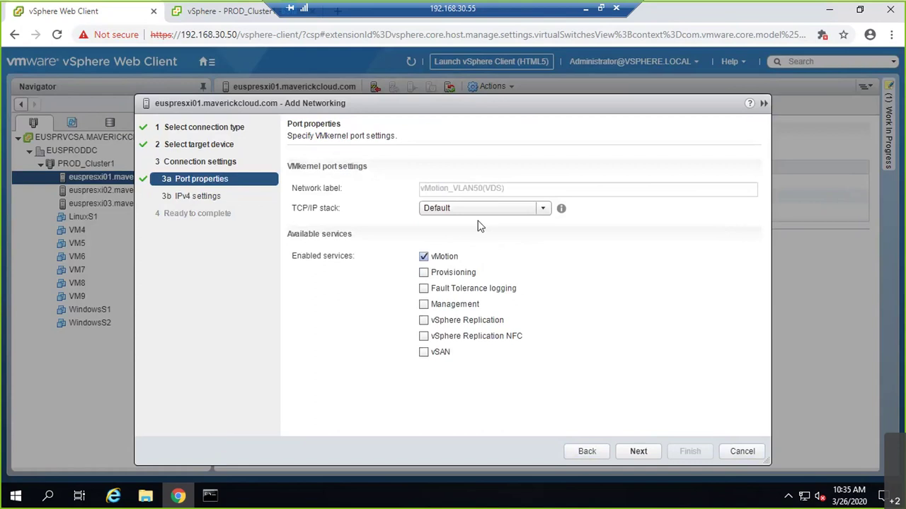
{"action": "left_click", "coordinate": [582, 453]}
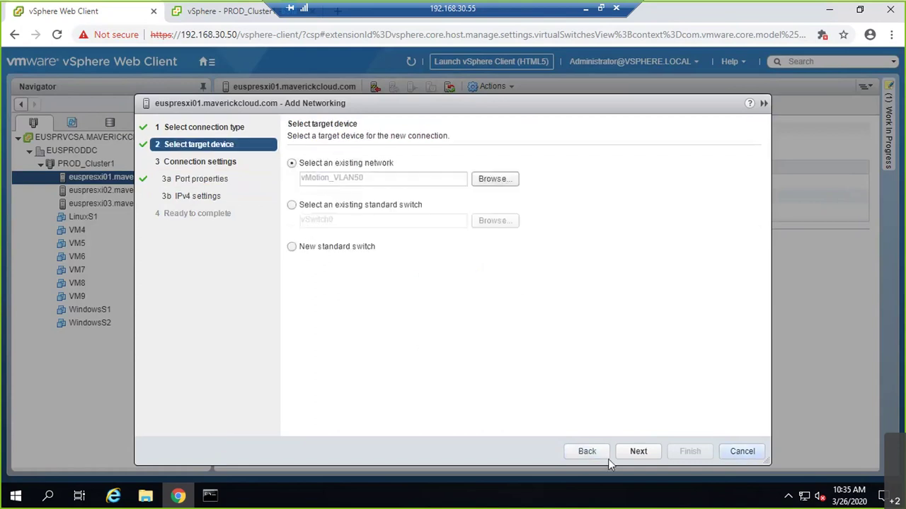
{"action": "left_click", "coordinate": [587, 453]}
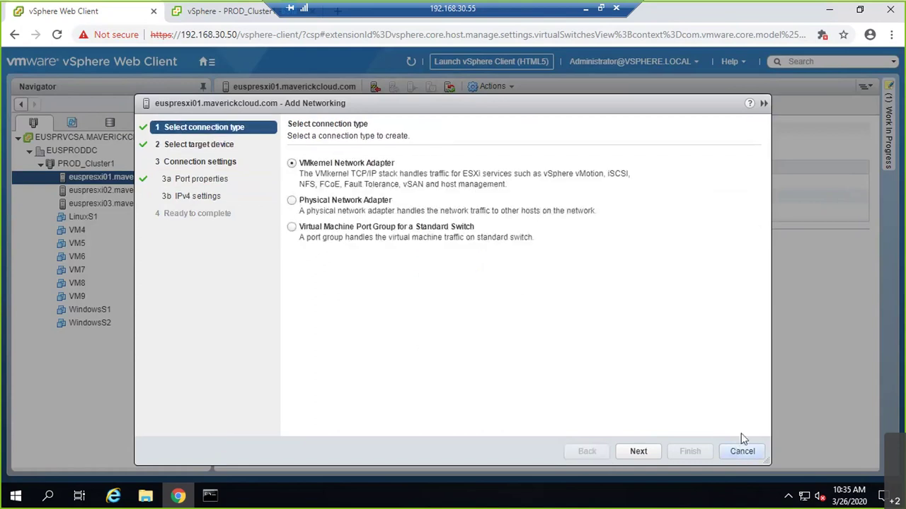
{"action": "left_click", "coordinate": [742, 450]}
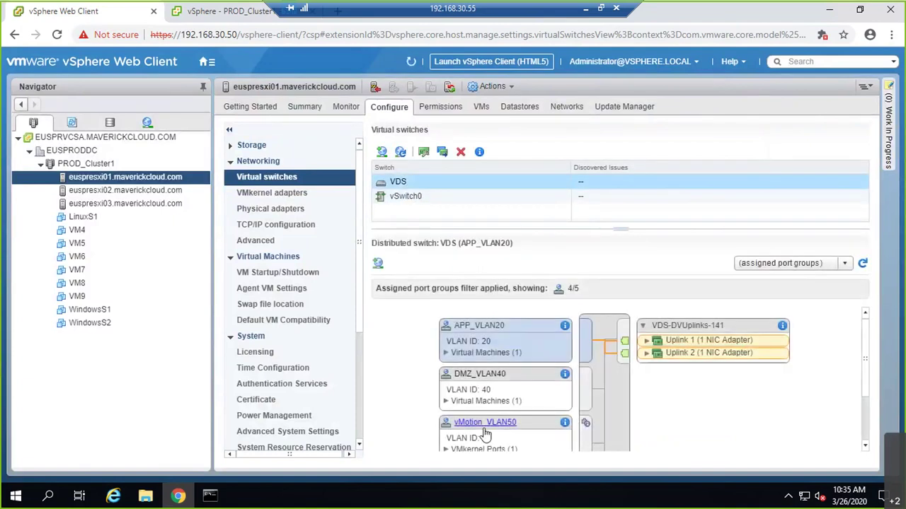
{"action": "scroll", "coordinate": [484, 425], "scroll_direction": "down", "scroll_amount": 2}
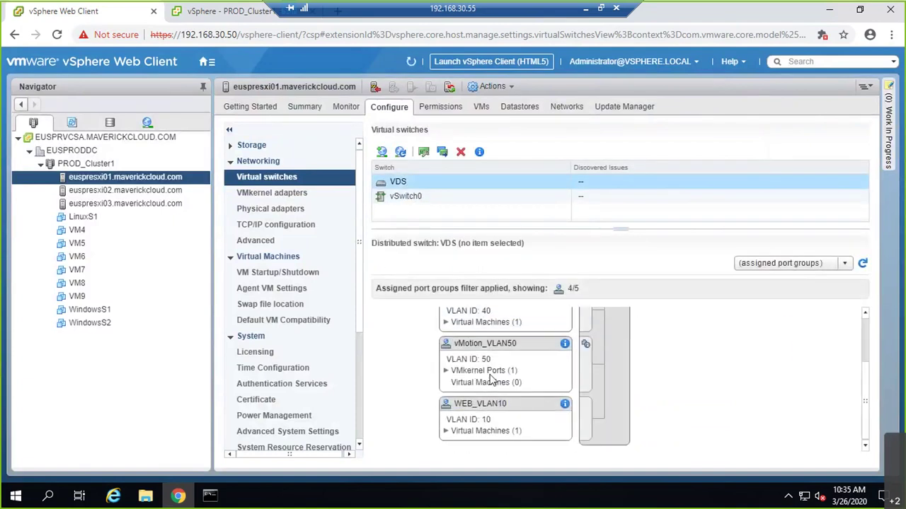
Step: Select vmk1 in the vMotion_VLAN50 port group and start a networking migration on VDS that manages only VMkernel adapters
{"action": "left_click", "coordinate": [446, 370]}
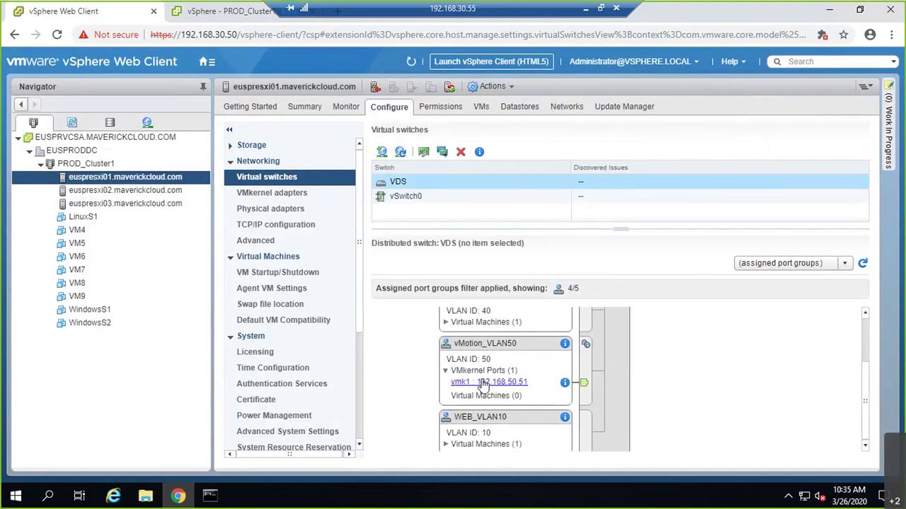
{"action": "left_click", "coordinate": [484, 383]}
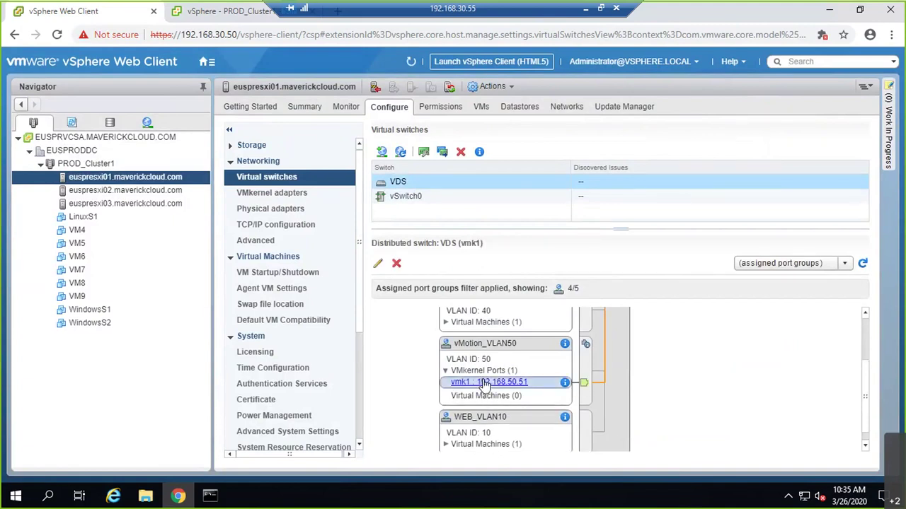
{"action": "left_click", "coordinate": [443, 153]}
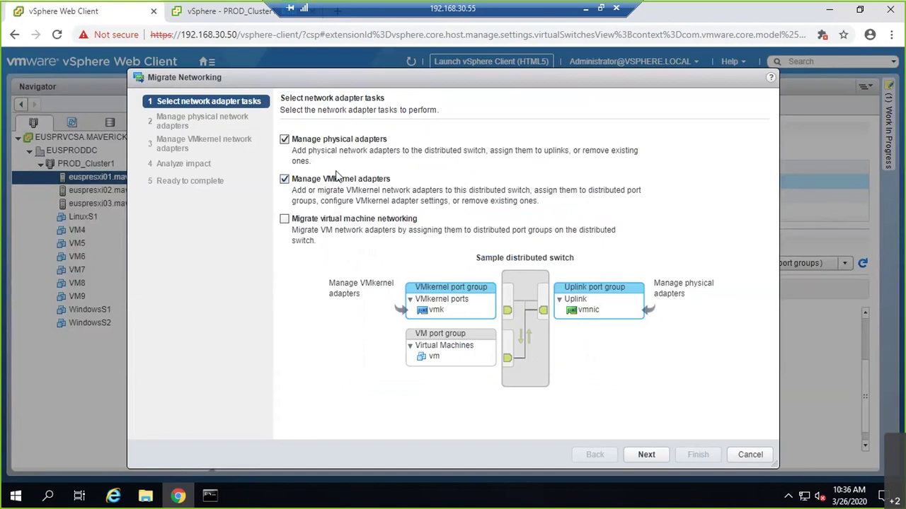
{"action": "left_click", "coordinate": [641, 454]}
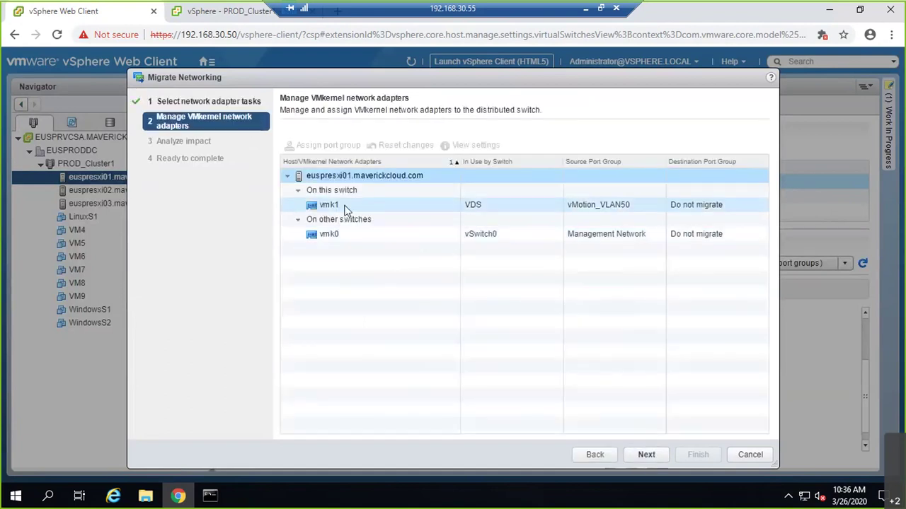
Step: Examine the destination port groups available for vmk1 with all columns shown, then cancel the networking migration
{"action": "left_click", "coordinate": [557, 207]}
{"action": "left_click", "coordinate": [295, 146]}
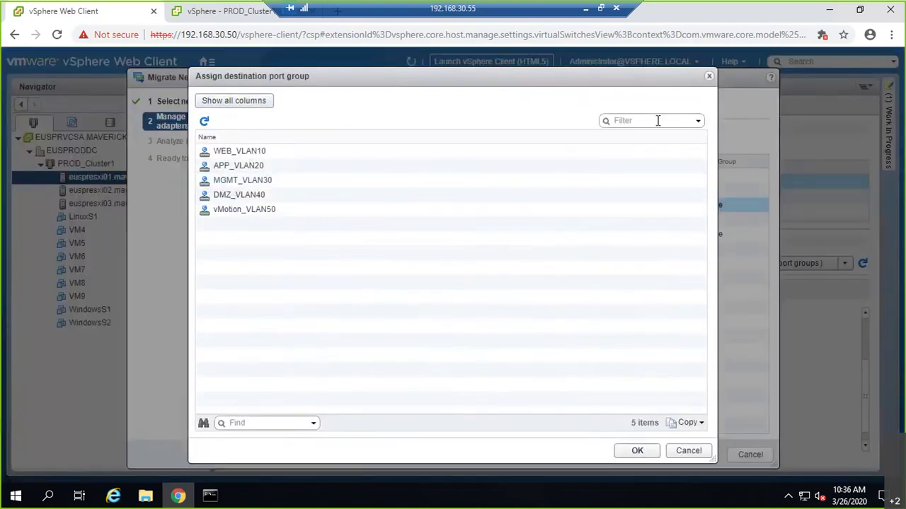
{"action": "left_click", "coordinate": [697, 122]}
{"action": "left_click", "coordinate": [237, 101]}
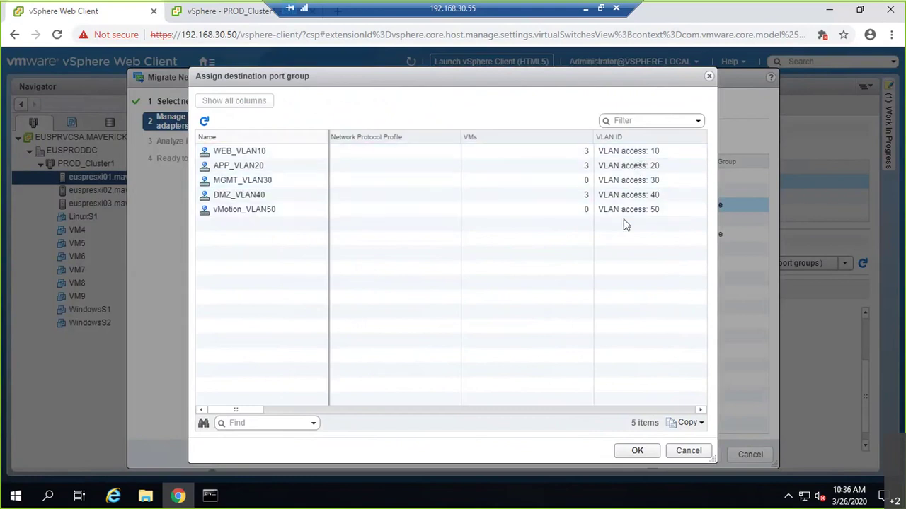
{"action": "left_click", "coordinate": [680, 451]}
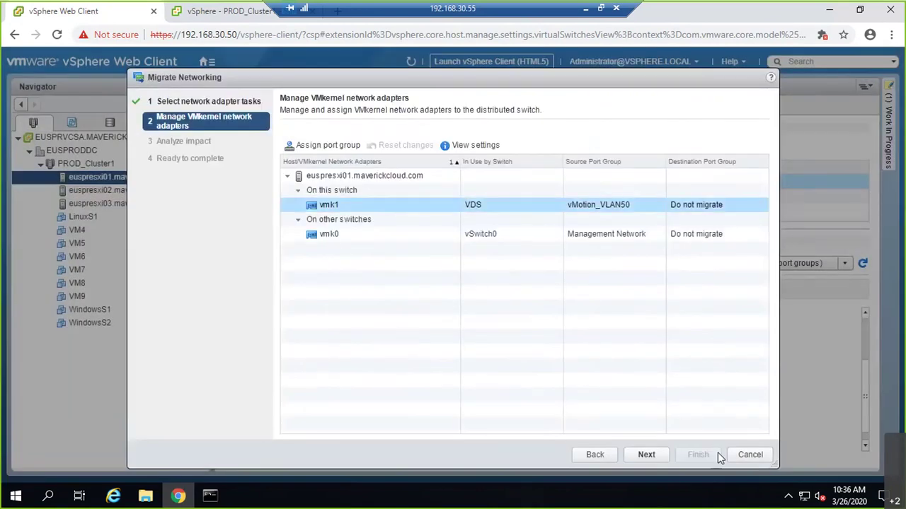
{"action": "left_click", "coordinate": [329, 235]}
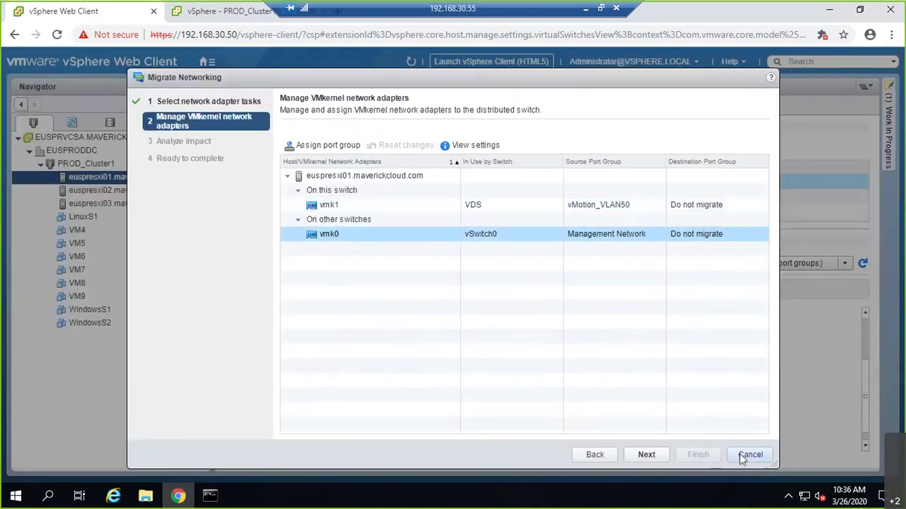
{"action": "left_click", "coordinate": [756, 455]}
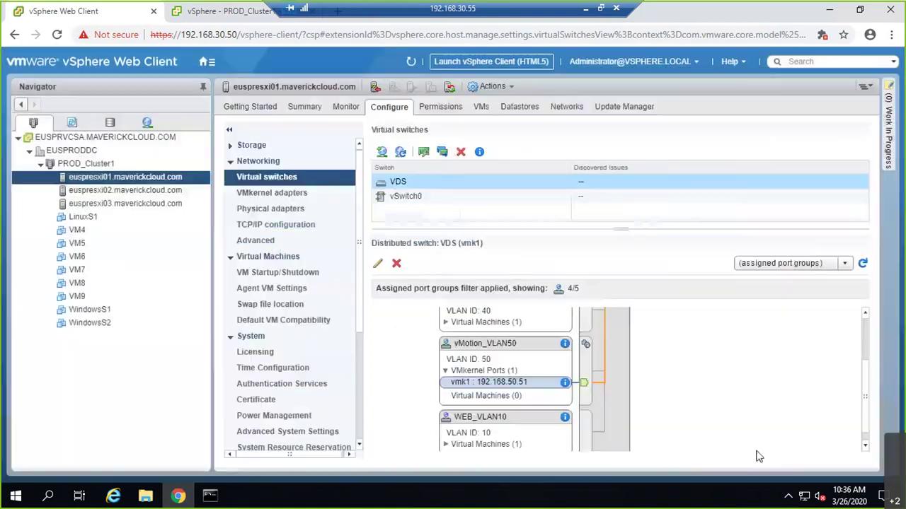
Step: Check the vSwitch0 diagram, then review the properties of VMkernel adapters vmk0 and vmk1 on host euspresxi01
{"action": "left_click", "coordinate": [413, 196]}
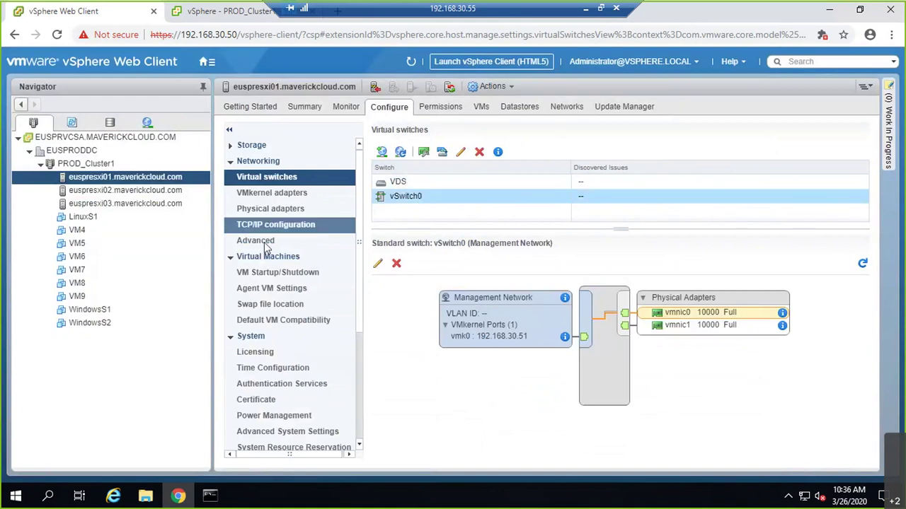
{"action": "left_click", "coordinate": [274, 194]}
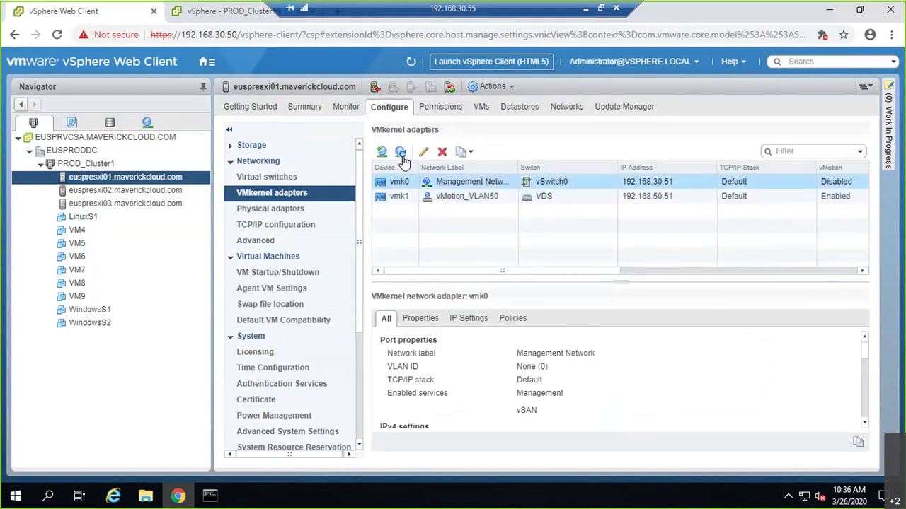
{"action": "left_click", "coordinate": [401, 153]}
{"action": "scroll", "coordinate": [524, 385], "scroll_direction": "down", "scroll_amount": 3}
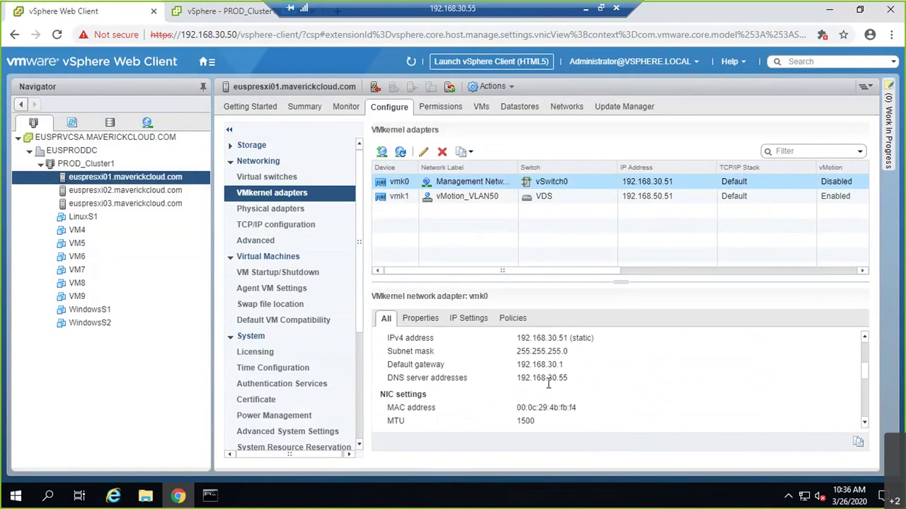
{"action": "left_click", "coordinate": [403, 199]}
{"action": "scroll", "coordinate": [572, 396], "scroll_direction": "down", "scroll_amount": 3}
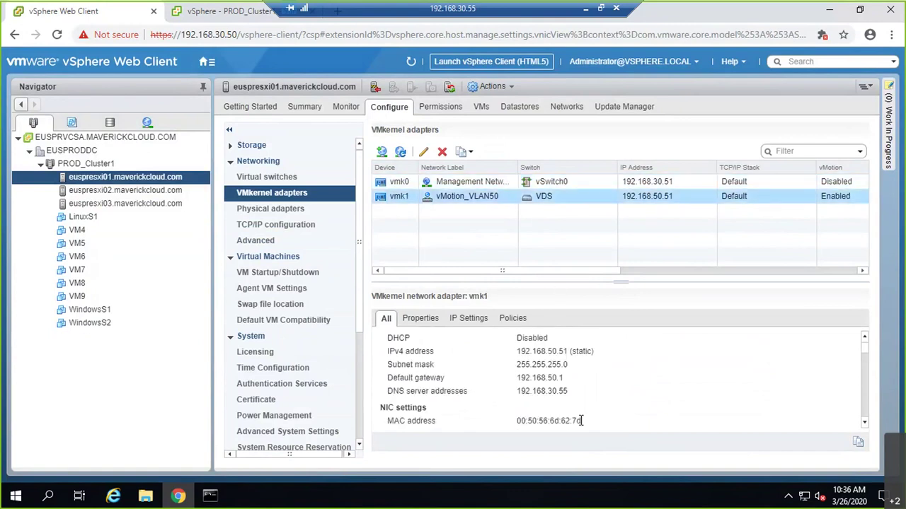
{"action": "scroll", "coordinate": [572, 396], "scroll_direction": "up", "scroll_amount": 2}
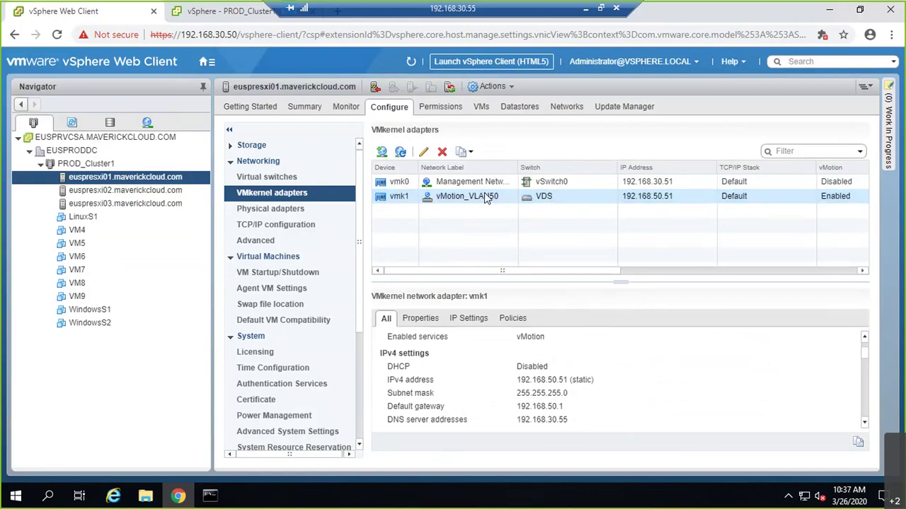
Step: Check the enabled services in vmk1's settings, accept them as they are and refresh the VMkernel adapter list
{"action": "left_click", "coordinate": [424, 152]}
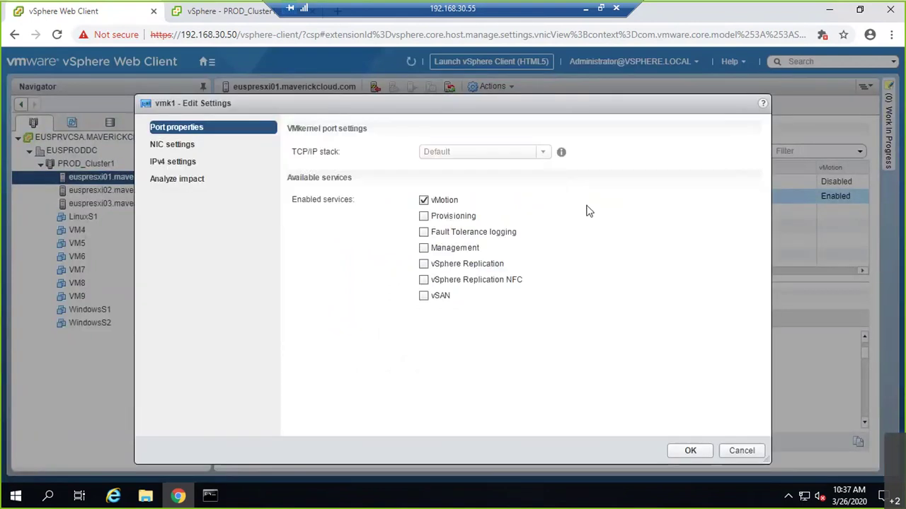
{"action": "left_click", "coordinate": [689, 452]}
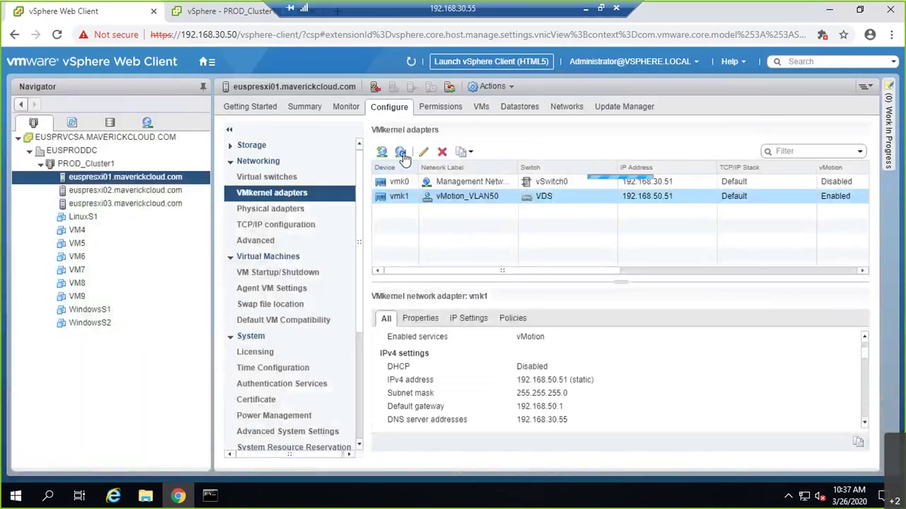
{"action": "left_click", "coordinate": [401, 151]}
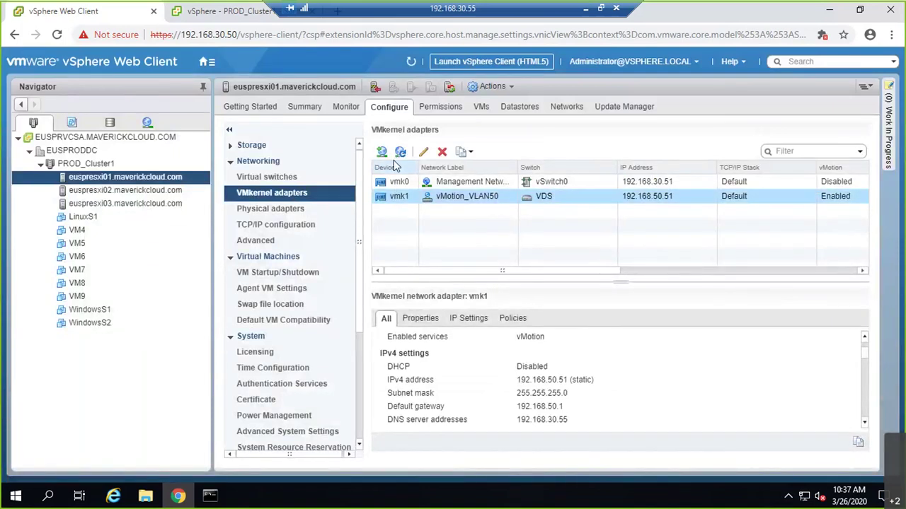
Step: Start adding a VMkernel network adapter, choose an existing network as the target type and dismiss the network selection
{"action": "left_click", "coordinate": [381, 151]}
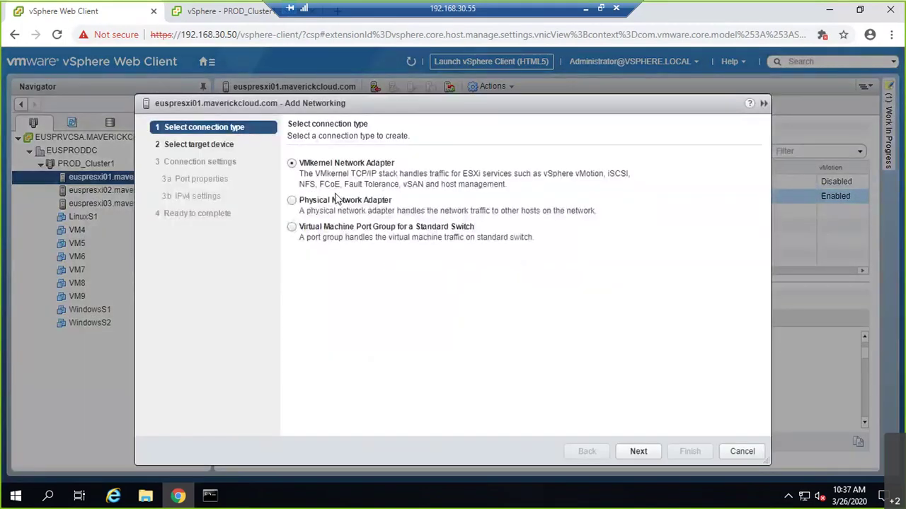
{"action": "left_click", "coordinate": [637, 451]}
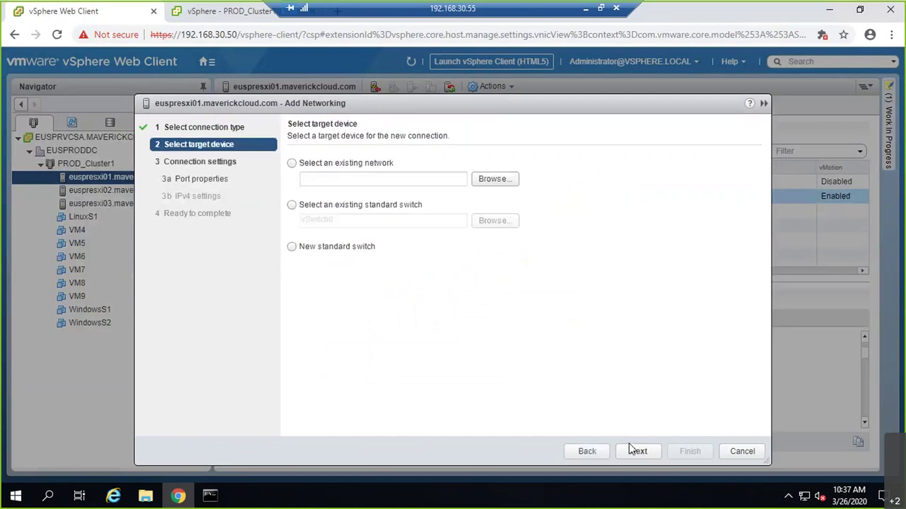
{"action": "left_click", "coordinate": [336, 164]}
{"action": "left_click", "coordinate": [497, 183]}
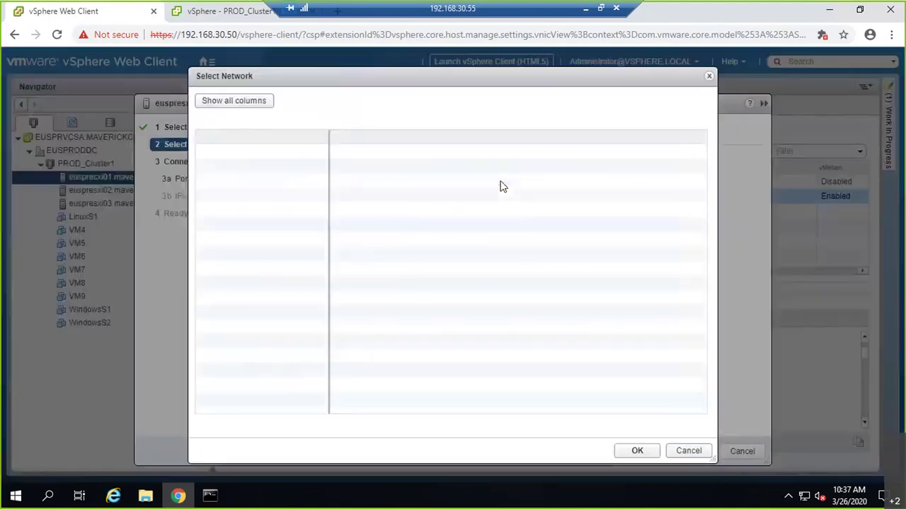
{"action": "left_click", "coordinate": [676, 450]}
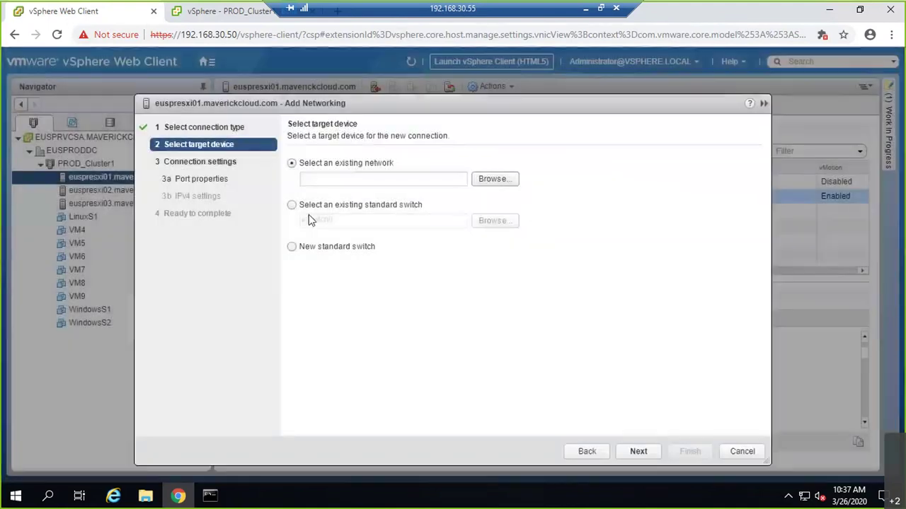
Step: Try a VMkernel adapter on existing standard switch vSwitch0 with VLAN ID 50 and the vMotion service, then cancel at the IPv4 settings
{"action": "left_click", "coordinate": [295, 207]}
{"action": "left_click", "coordinate": [636, 450]}
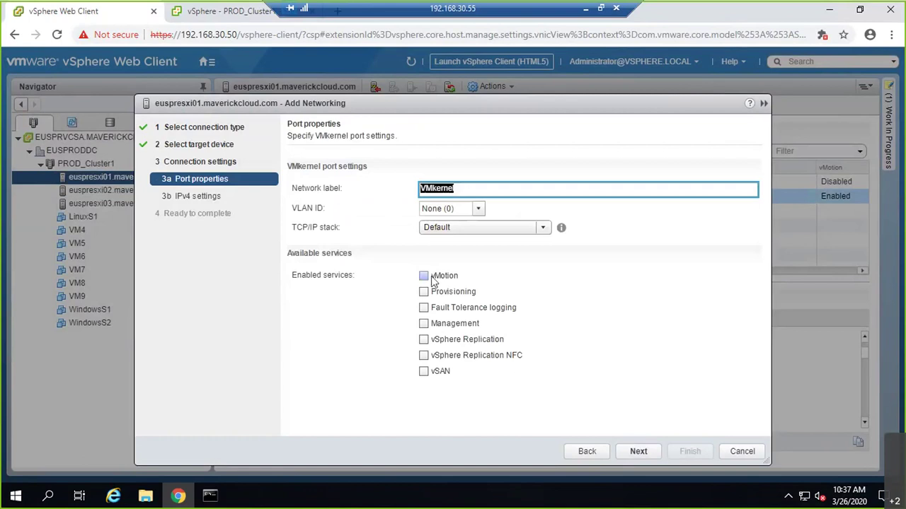
{"action": "left_click", "coordinate": [473, 209]}
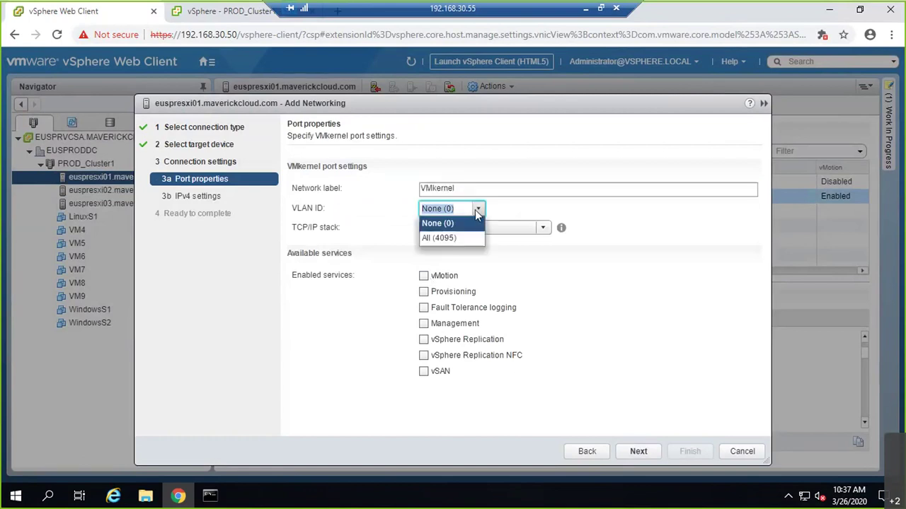
{"action": "left_click", "coordinate": [505, 296]}
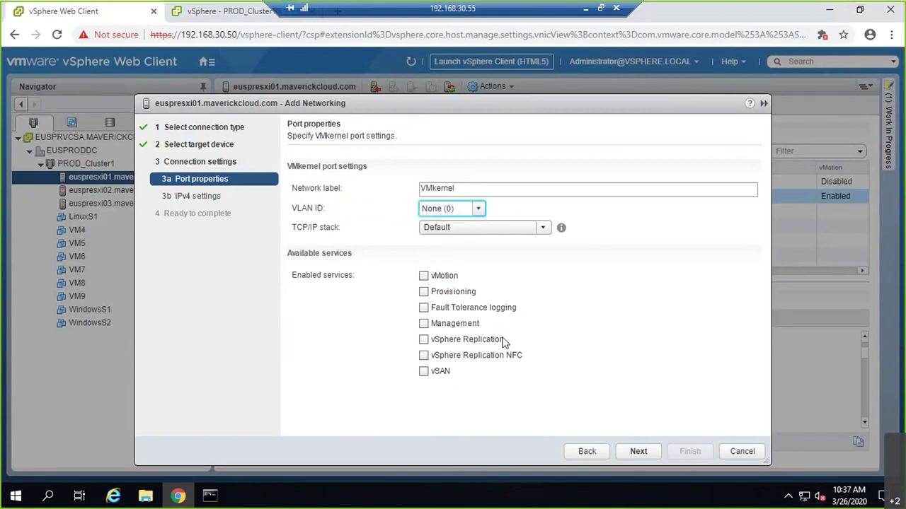
{"action": "left_click", "coordinate": [423, 276]}
{"action": "left_click", "coordinate": [461, 207]}
{"action": "left_click_drag", "start_coordinate": [453, 208], "coordinate": [379, 203]}
{"action": "type", "text": "50"}
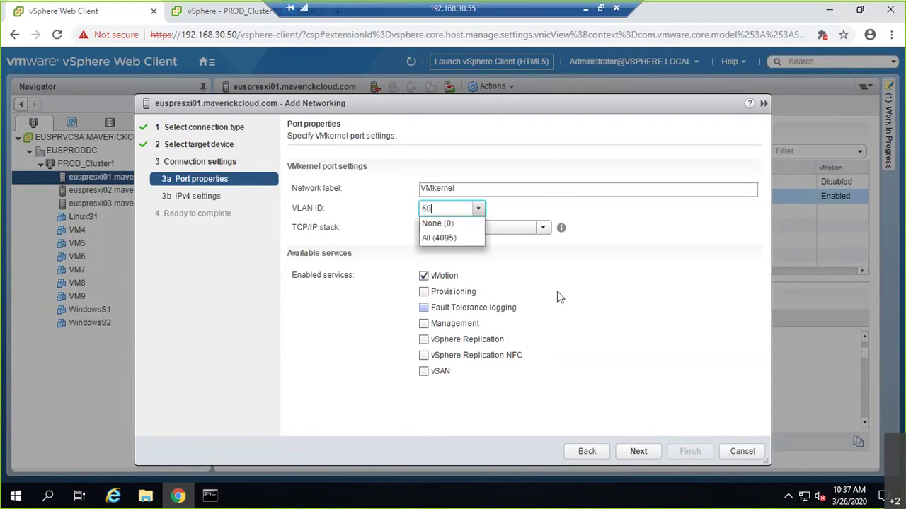
{"action": "left_click", "coordinate": [639, 452]}
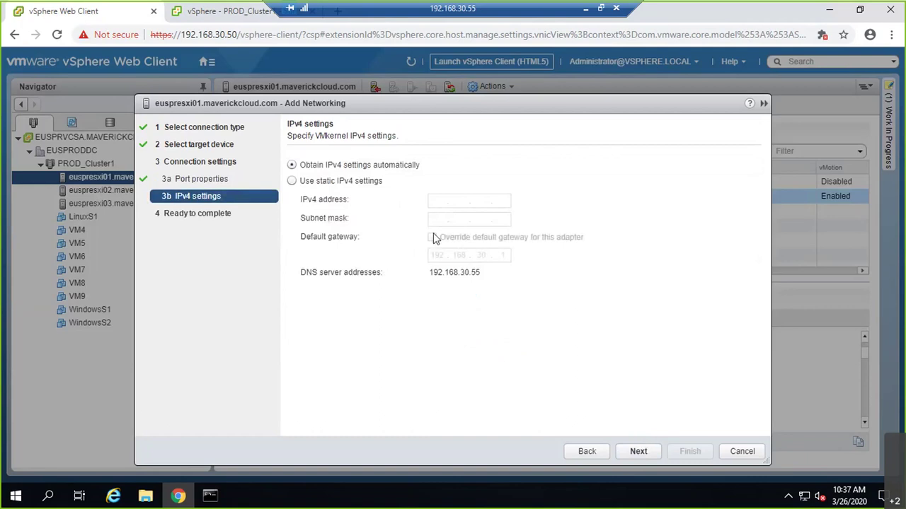
{"action": "left_click", "coordinate": [743, 451]}
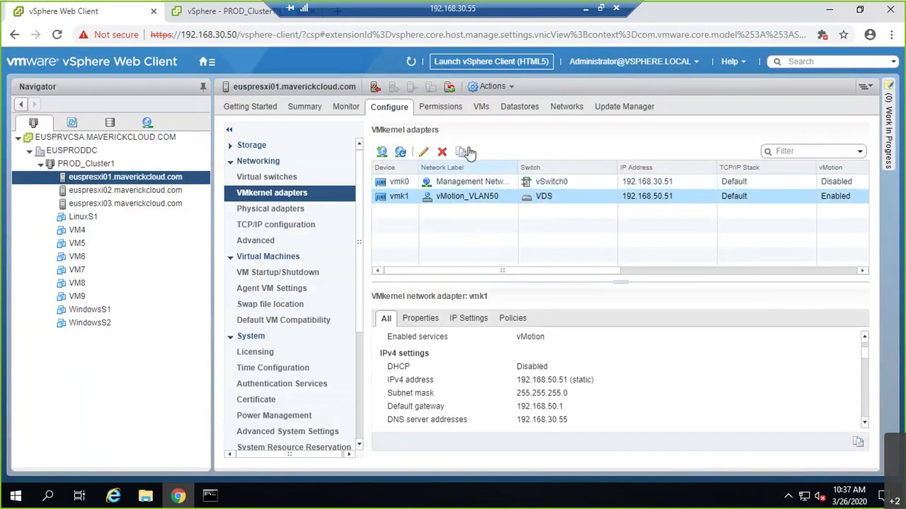
Step: Start adding and managing hosts on the VDS distributed switch, with Manage host networking as the task
{"action": "left_click", "coordinate": [268, 177]}
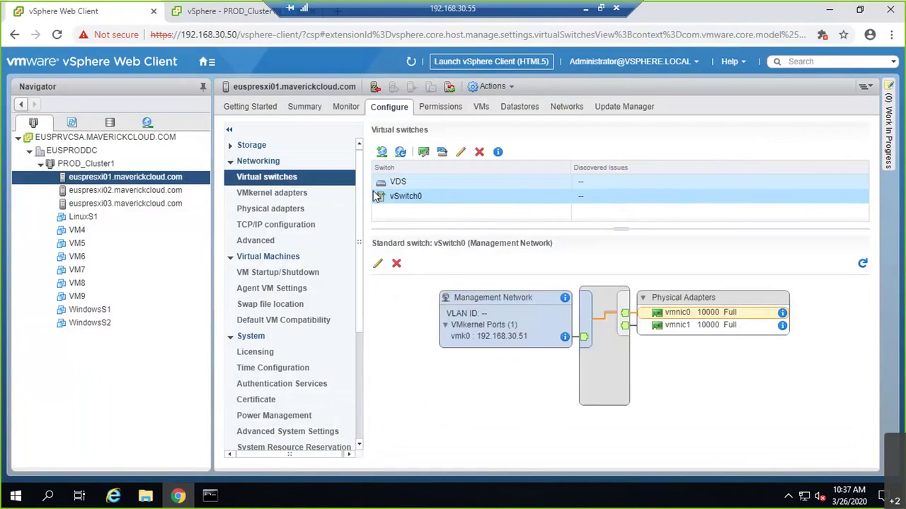
{"action": "left_click", "coordinate": [147, 122]}
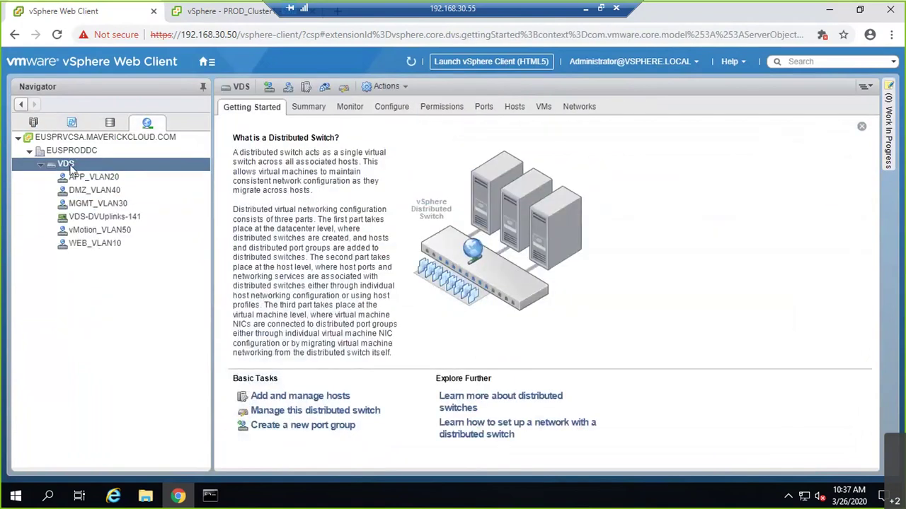
{"action": "right_click", "coordinate": [69, 164]}
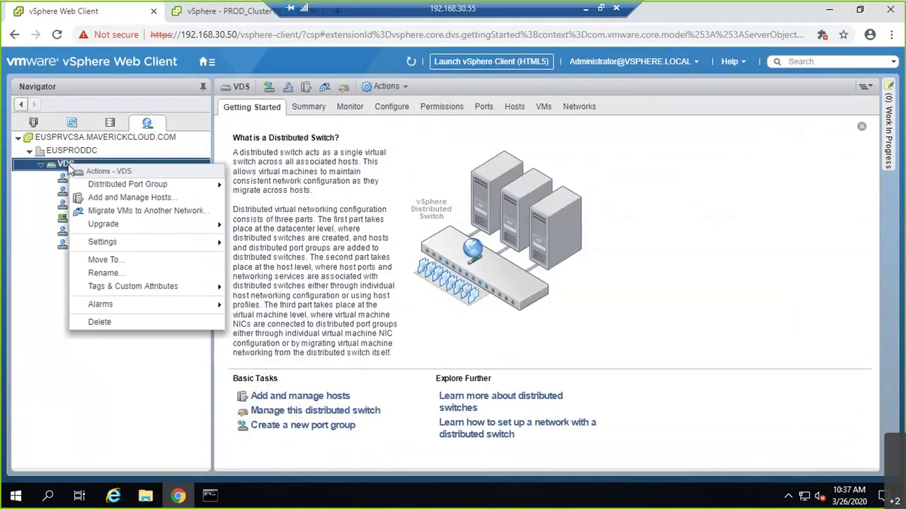
{"action": "left_click", "coordinate": [113, 201]}
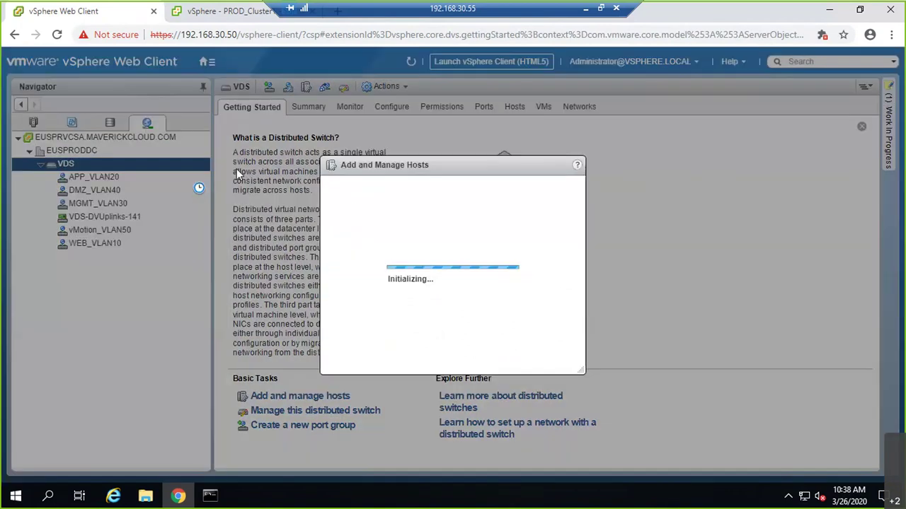
{"action": "left_click", "coordinate": [322, 167]}
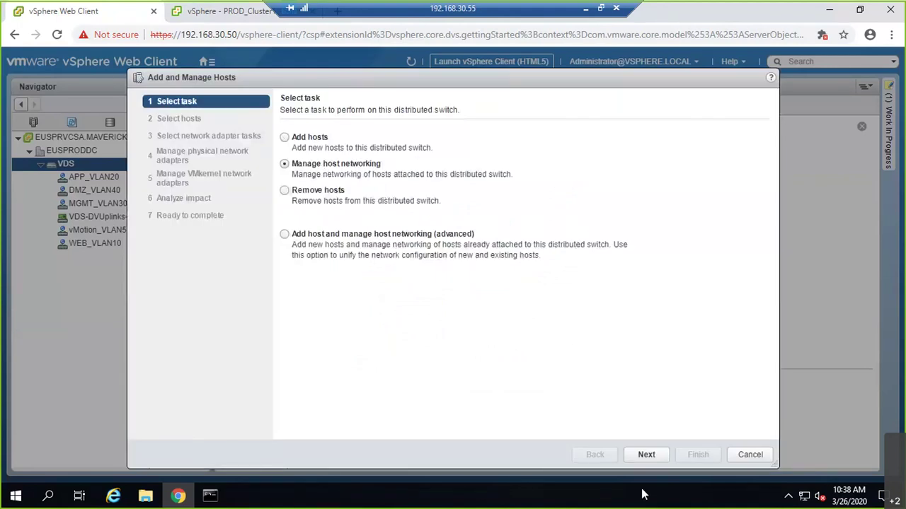
{"action": "left_click", "coordinate": [657, 456]}
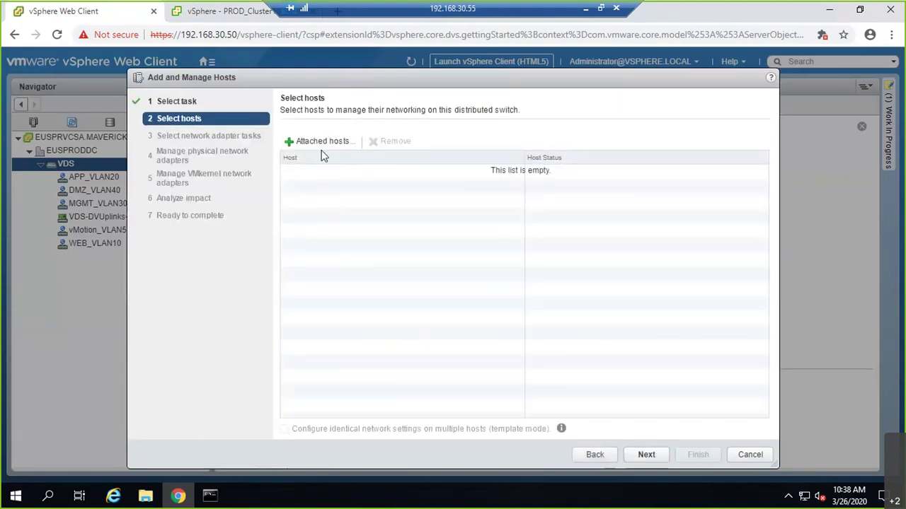
Step: Add attached host euspresxi01 to the hosts whose networking is managed on the distributed switch
{"action": "left_click", "coordinate": [321, 148]}
{"action": "left_click", "coordinate": [246, 199]}
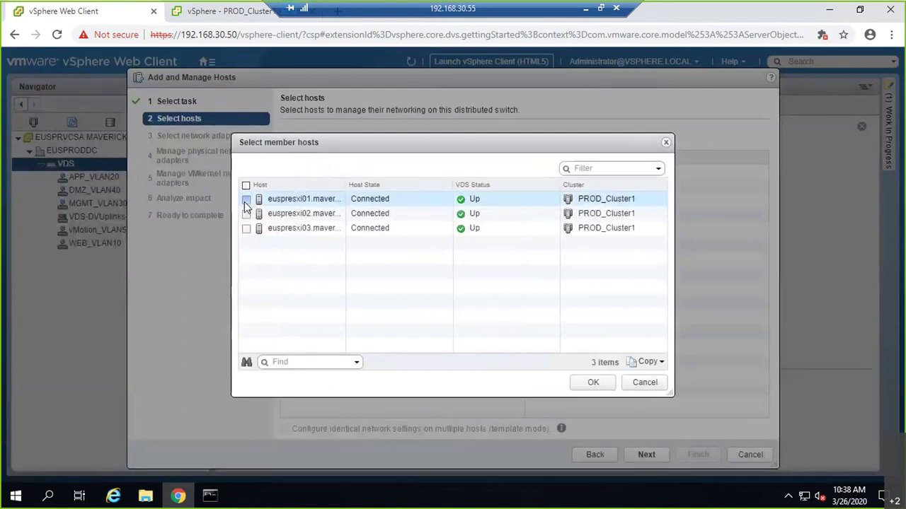
{"action": "left_click", "coordinate": [606, 391]}
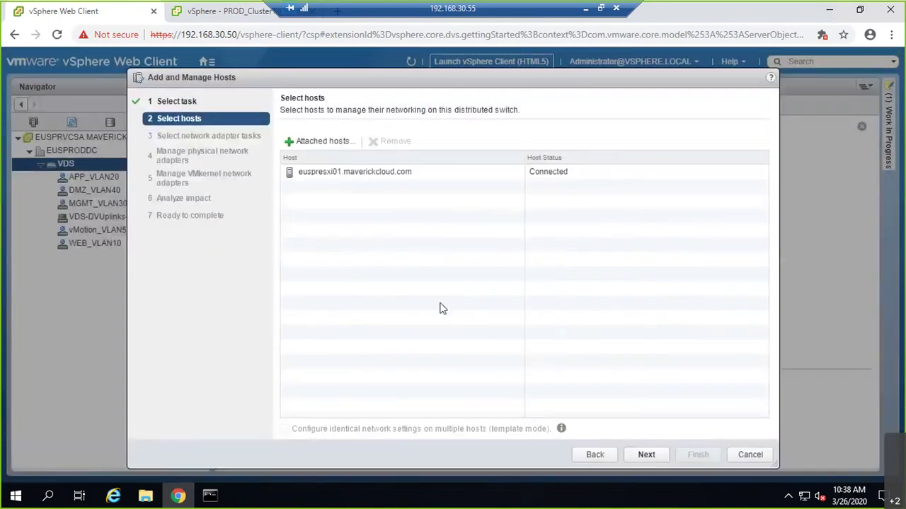
Step: Limit the network adapter tasks for euspresxi01 to Manage VMkernel adapters only
{"action": "key", "text": "Return"}
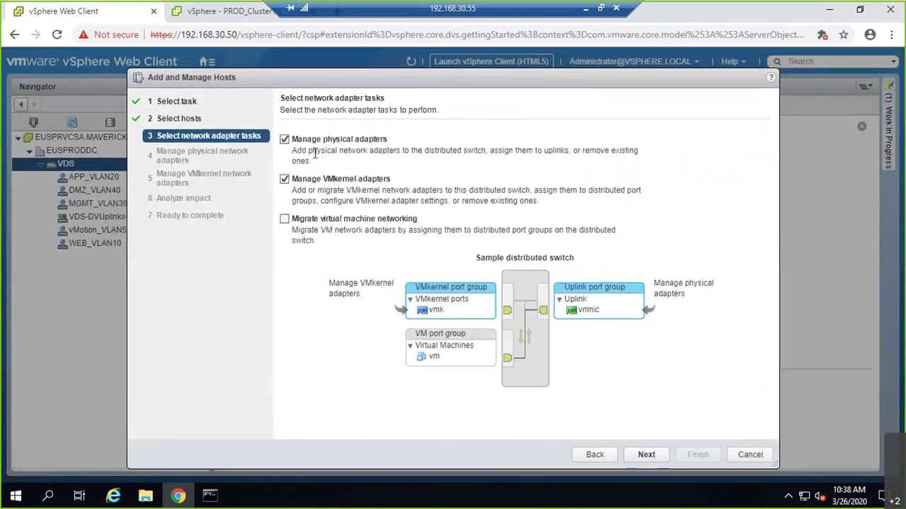
{"action": "left_click", "coordinate": [285, 140]}
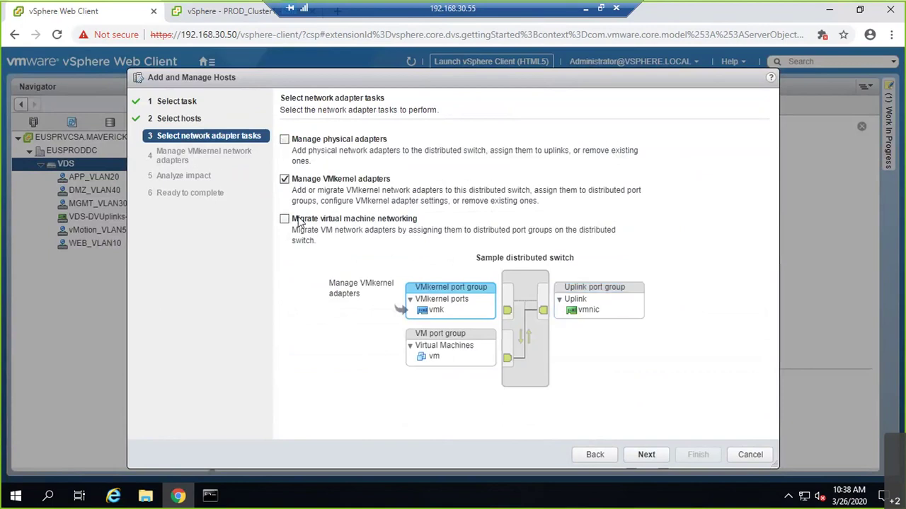
{"action": "left_click", "coordinate": [665, 455]}
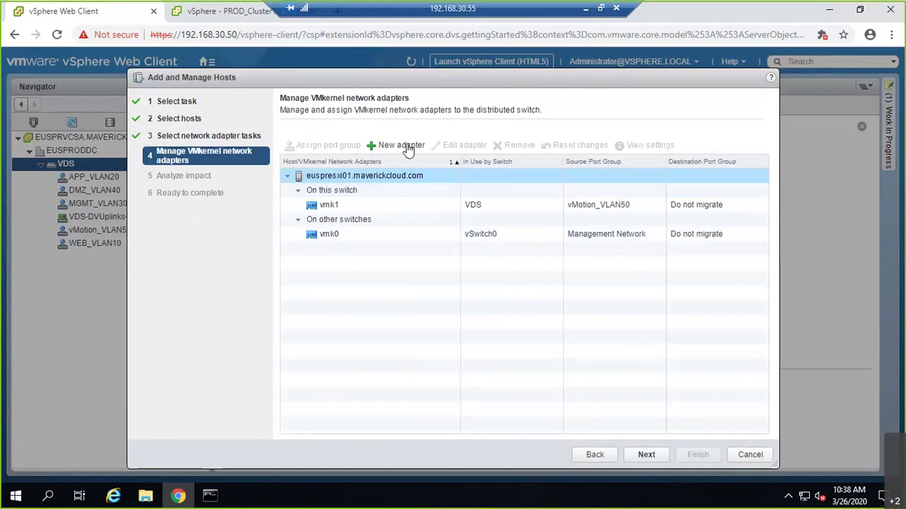
Step: Review vmk1's enabled services, NIC settings and full settings summary, and look through the destination port groups it could be assigned to
{"action": "left_click", "coordinate": [338, 204]}
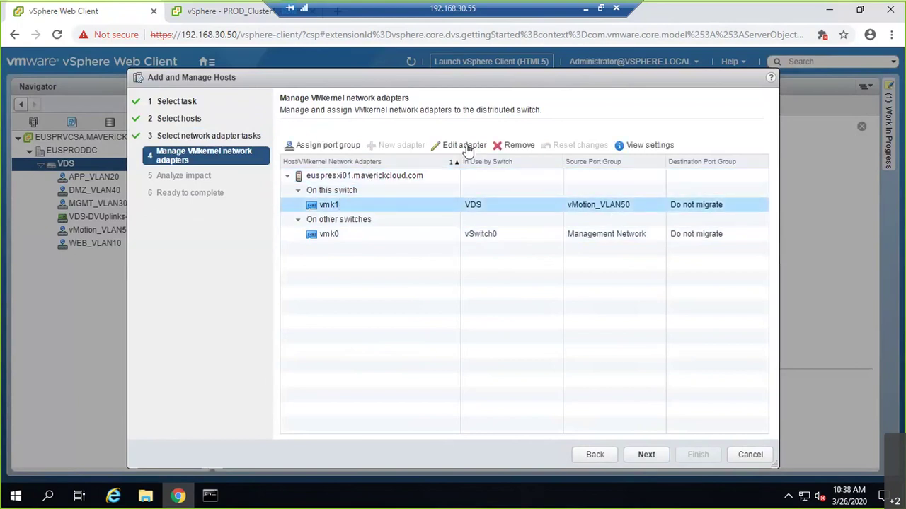
{"action": "left_click", "coordinate": [464, 145]}
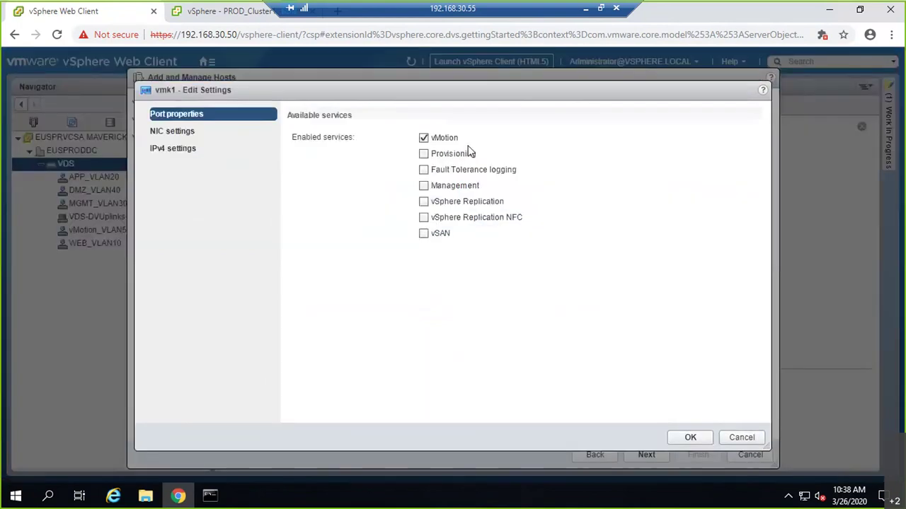
{"action": "left_click", "coordinate": [192, 135]}
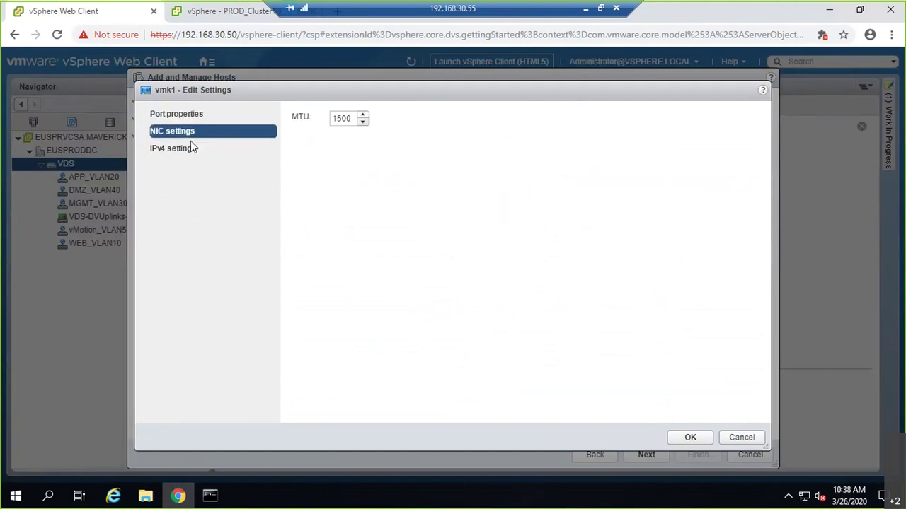
{"action": "left_click", "coordinate": [742, 437]}
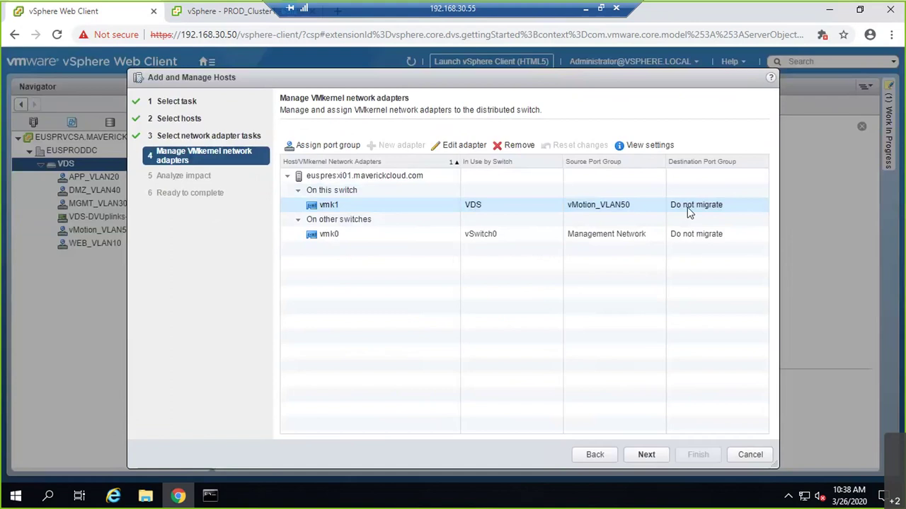
{"action": "left_click", "coordinate": [649, 145]}
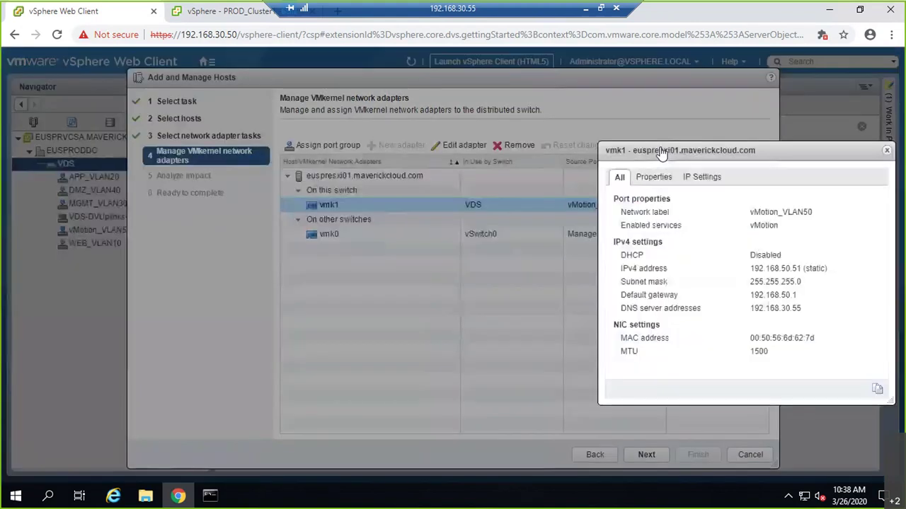
{"action": "left_click", "coordinate": [302, 139]}
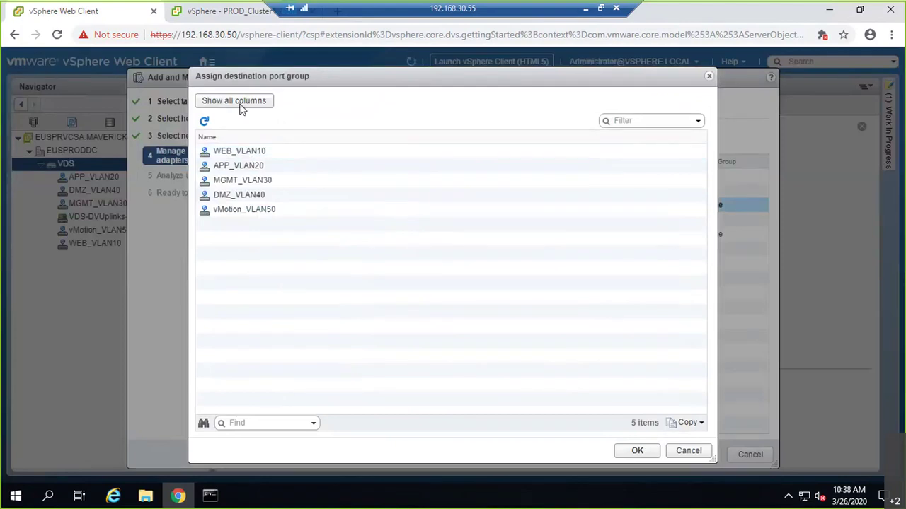
{"action": "left_click", "coordinate": [705, 452]}
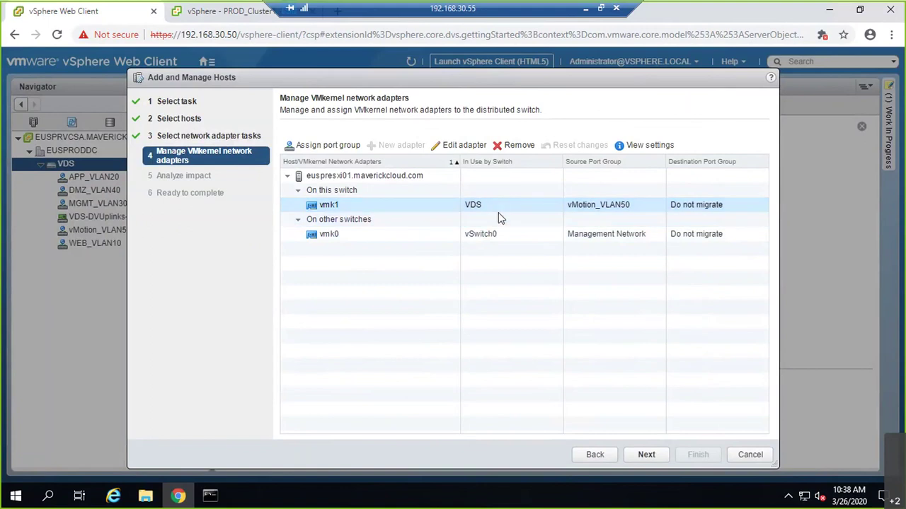
Step: Start a new VMkernel adapter on euspresxi01, browse the existing networks, and cancel out of the host management wizard
{"action": "left_click", "coordinate": [380, 177]}
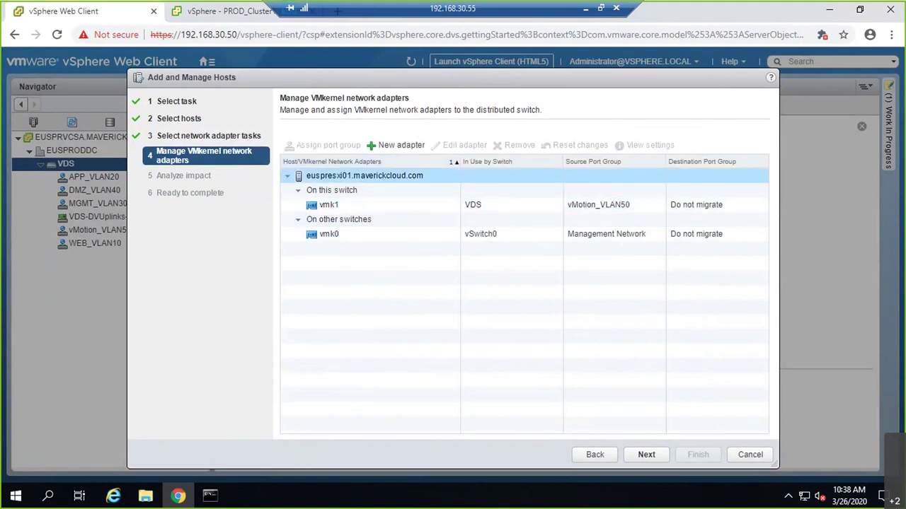
{"action": "left_click", "coordinate": [397, 145]}
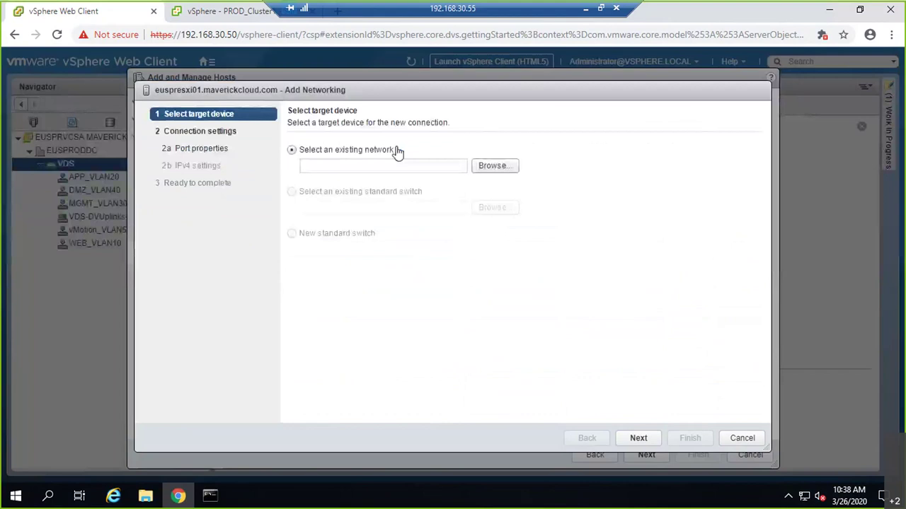
{"action": "left_click", "coordinate": [486, 169]}
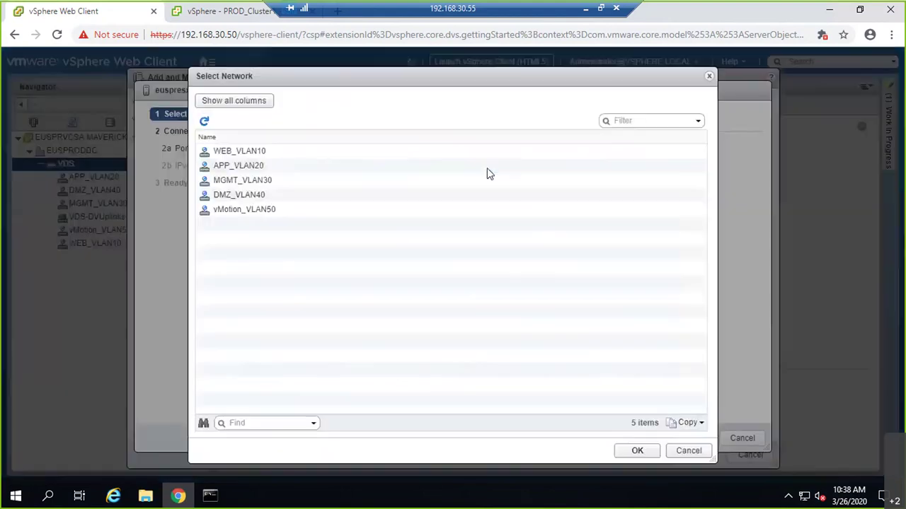
{"action": "left_click", "coordinate": [686, 453]}
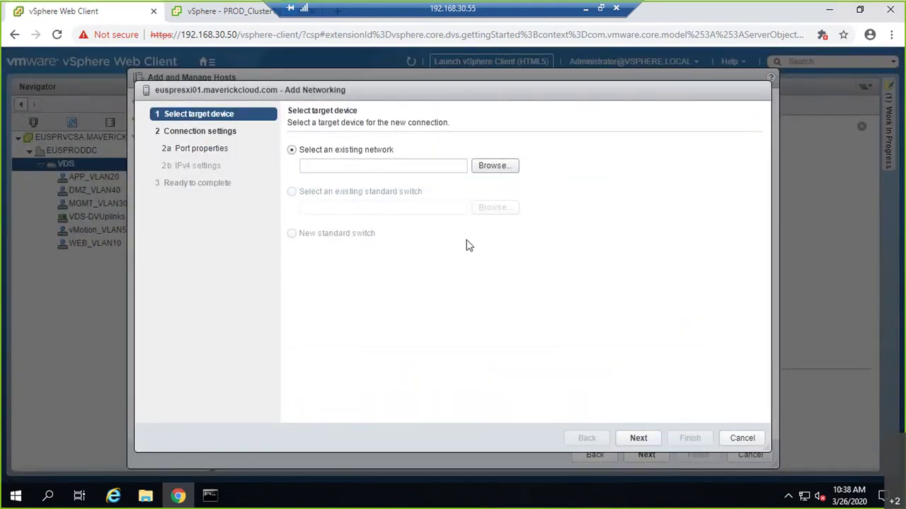
{"action": "left_click", "coordinate": [742, 437]}
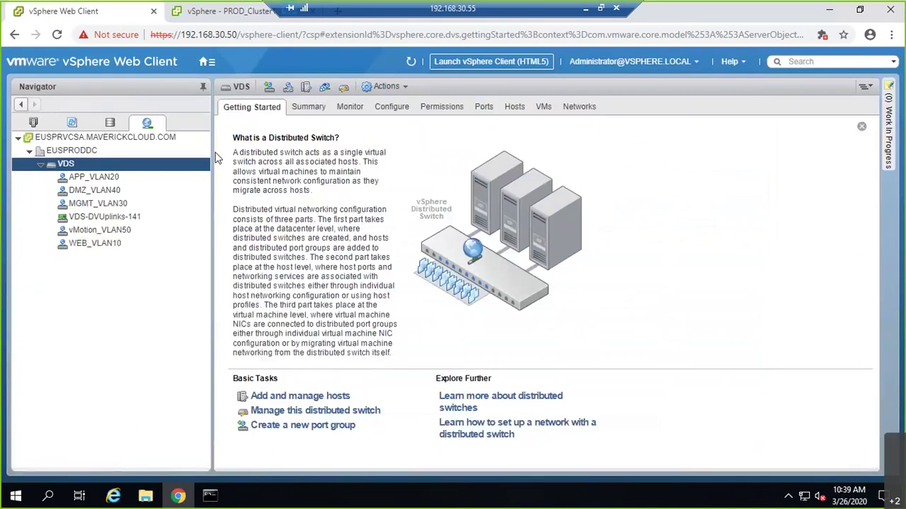
Step: Examine vSwitch0 among the virtual switches of host euspresxi01
{"action": "left_click", "coordinate": [32, 124]}
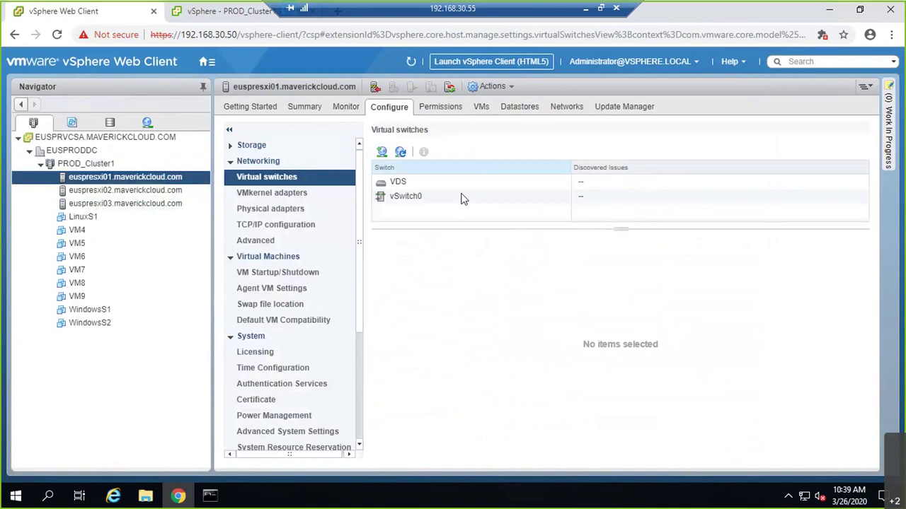
{"action": "left_click", "coordinate": [441, 199]}
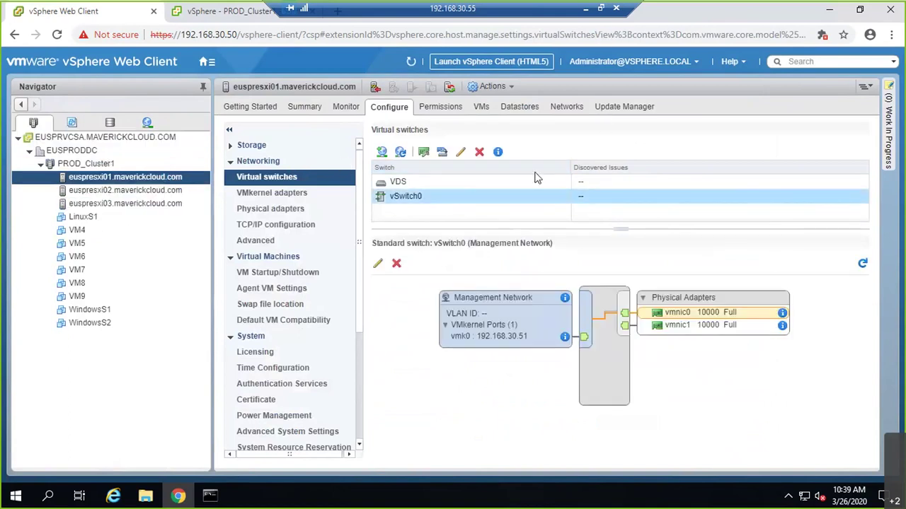
Step: Switch to Microsoft Whiteboard and sketch curved arrows between the two switch boxes in the middle host
{"action": "left_click", "coordinate": [585, 9]}
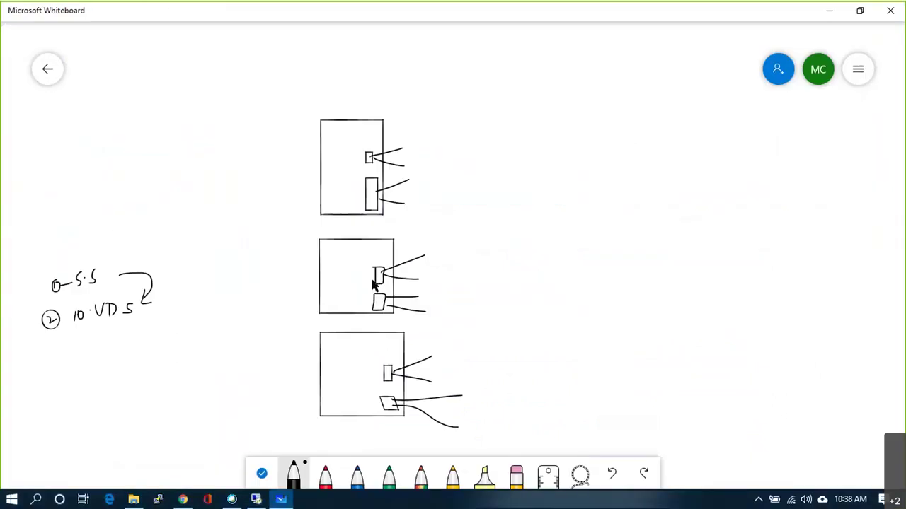
{"action": "mouse_move", "coordinate": [375, 273]}
{"action": "left_mouse_down"}
{"action": "mouse_move", "coordinate": [362, 301]}
{"action": "mouse_move", "coordinate": [371, 311]}
{"action": "mouse_move", "coordinate": [349, 290]}
{"action": "mouse_move", "coordinate": [370, 273]}
{"action": "left_mouse_up"}
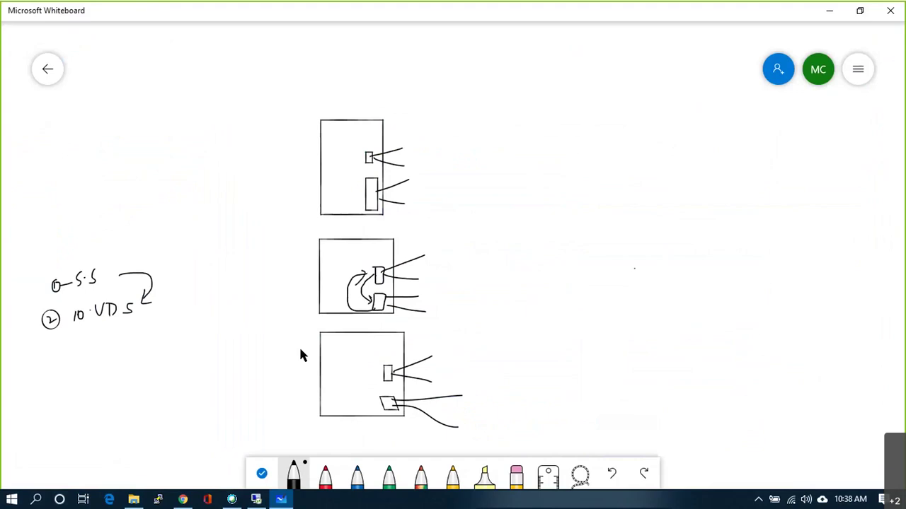
{"action": "key", "text": "ctrl+z"}
Step: Clear the whiteboard canvas and draw one large square for a host with the black pen
{"action": "left_click", "coordinate": [859, 71]}
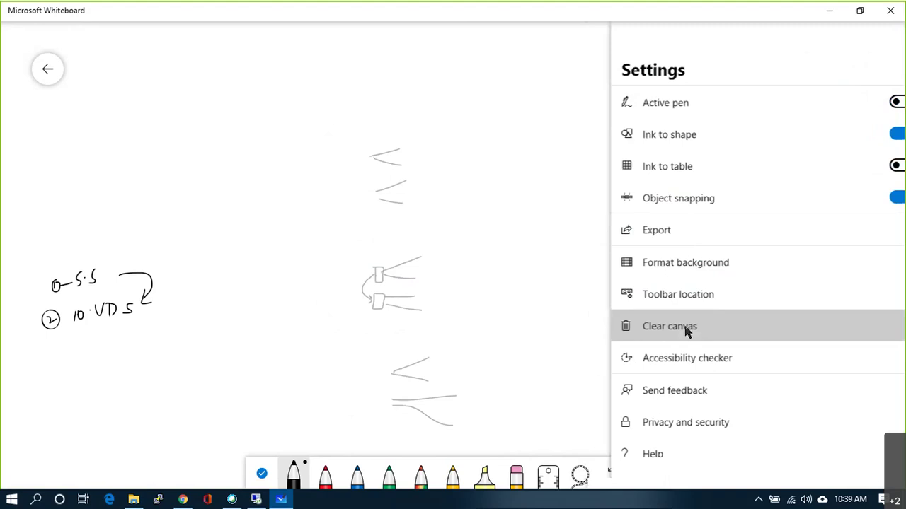
{"action": "left_click", "coordinate": [685, 328]}
{"action": "left_click", "coordinate": [295, 477]}
{"action": "left_click", "coordinate": [311, 113]}
{"action": "mouse_move", "coordinate": [312, 88]}
{"action": "left_mouse_down"}
{"action": "mouse_move", "coordinate": [291, 297]}
{"action": "mouse_move", "coordinate": [452, 295]}
{"action": "mouse_move", "coordinate": [467, 131]}
{"action": "left_mouse_up"}
{"action": "left_click_drag", "start_coordinate": [417, 98], "coordinate": [326, 91]}
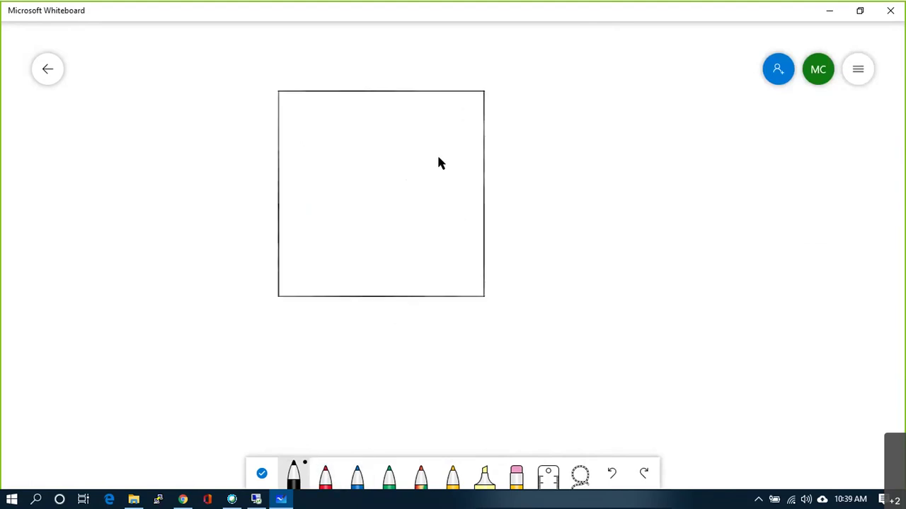
Step: Draw two adapter boxes on the square's right edge with cable lines leading outward, and a framed VM label inside the square
{"action": "mouse_move", "coordinate": [498, 218]}
{"action": "left_mouse_down"}
{"action": "mouse_move", "coordinate": [467, 221]}
{"action": "mouse_move", "coordinate": [467, 201]}
{"action": "left_mouse_up"}
{"action": "left_click_drag", "start_coordinate": [465, 263], "coordinate": [466, 245]}
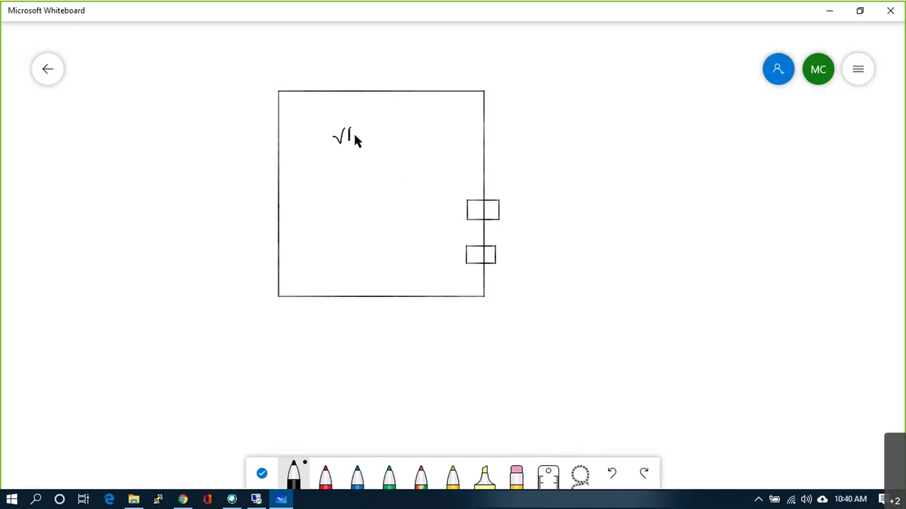
{"action": "mouse_move", "coordinate": [354, 131]}
{"action": "left_mouse_down"}
{"action": "mouse_move", "coordinate": [370, 144]}
{"action": "mouse_move", "coordinate": [329, 125]}
{"action": "mouse_move", "coordinate": [366, 123]}
{"action": "mouse_move", "coordinate": [367, 145]}
{"action": "left_mouse_up"}
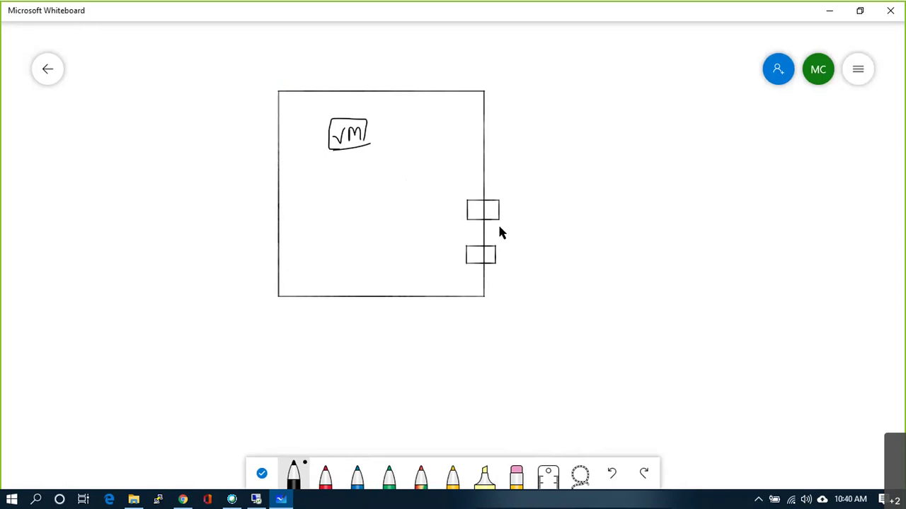
{"action": "left_click_drag", "start_coordinate": [486, 211], "coordinate": [534, 186]}
{"action": "mouse_move", "coordinate": [478, 258]}
{"action": "left_mouse_down"}
{"action": "mouse_move", "coordinate": [517, 264]}
{"action": "mouse_move", "coordinate": [523, 274]}
{"action": "left_mouse_up"}
Step: Add the text 192.168.10.51 beside the upper adapter's cable
{"action": "right_click", "coordinate": [551, 174]}
{"action": "left_click", "coordinate": [567, 142]}
{"action": "scroll", "coordinate": [557, 184], "scroll_direction": "up", "scroll_amount": 3}
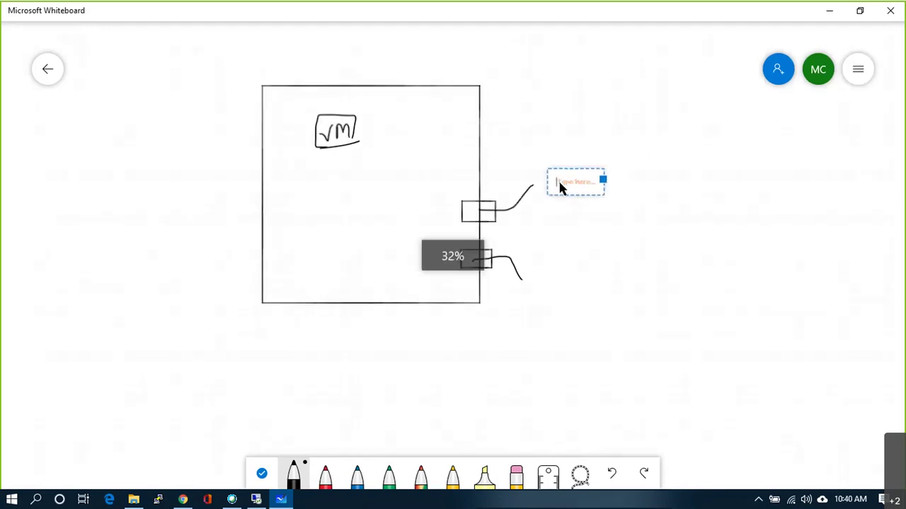
{"action": "type", "text": "192.16"}
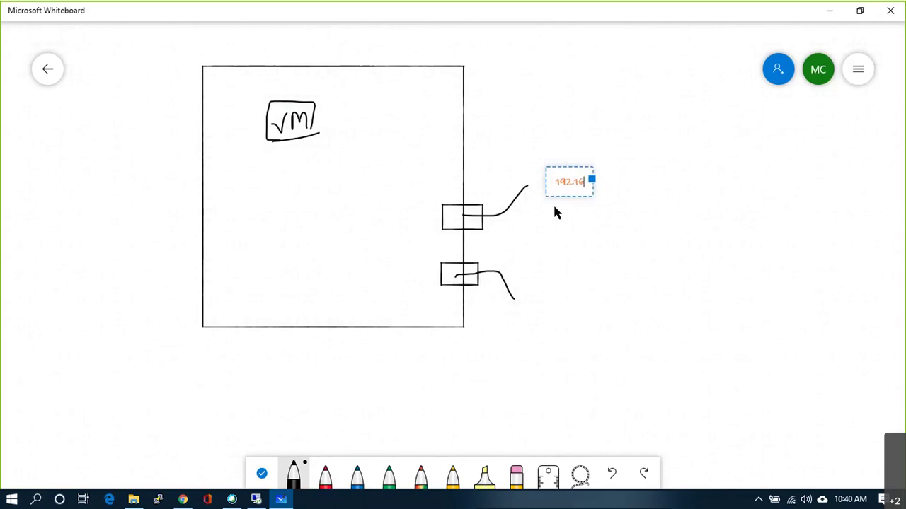
{"action": "type", "text": "8.56"}
{"action": "key", "text": "BackSpace"}
{"action": "key", "text": "BackSpace"}
{"action": "type", "text": "10.51"}
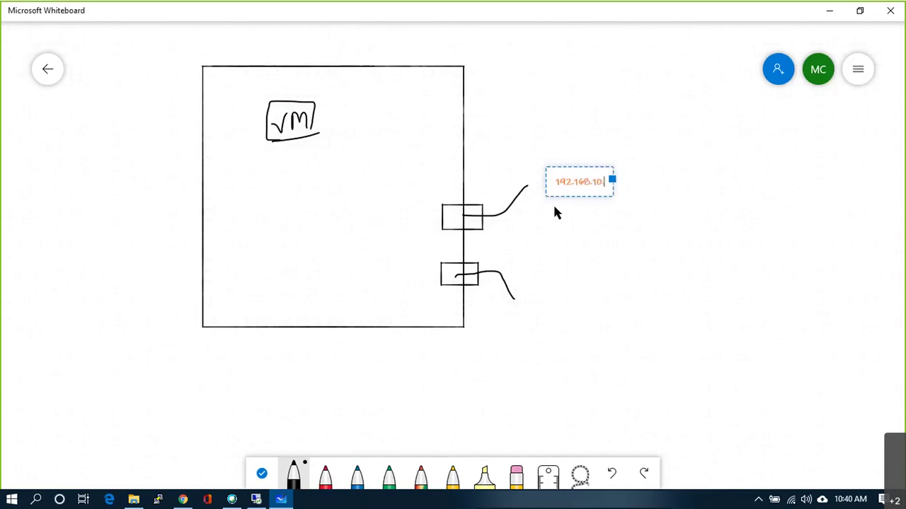
{"action": "left_click", "coordinate": [553, 234]}
Step: Add the text label Production beside the 192.168.10.51 address
{"action": "right_click", "coordinate": [644, 185]}
{"action": "left_click", "coordinate": [660, 156]}
{"action": "type", "text": "mid"}
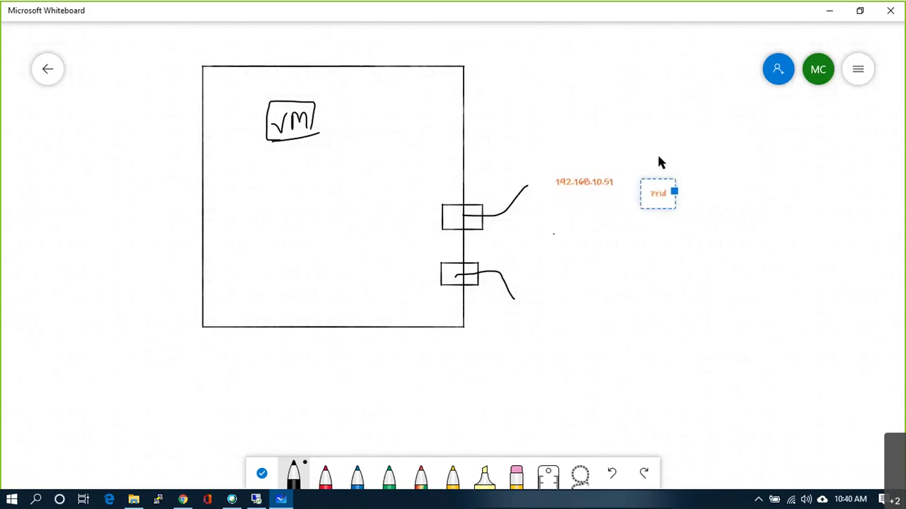
{"action": "key", "text": "BackSpace"}
{"action": "key", "text": "BackSpace"}
{"action": "type", "text": "Production"}
{"action": "left_click", "coordinate": [587, 254]}
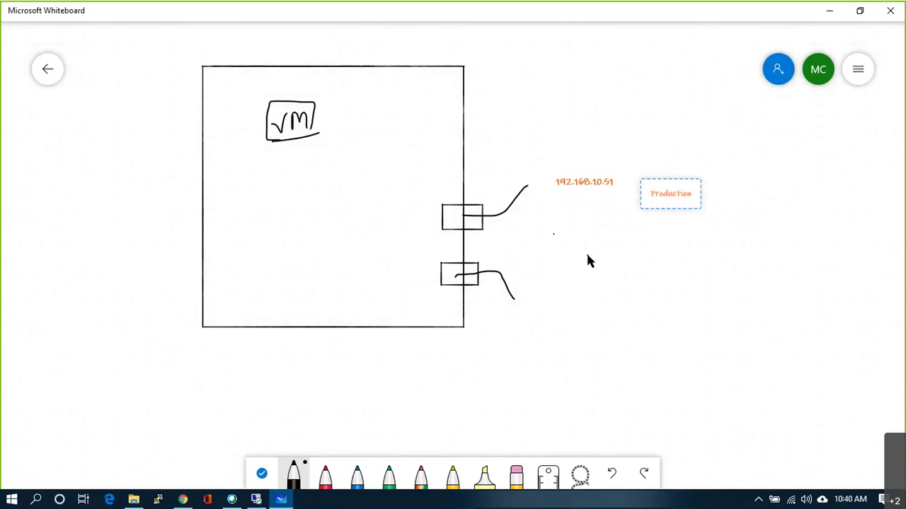
Step: Add the text 192.168.60.51 beside the lower adapter's cable and draw a frame around it
{"action": "left_click", "coordinate": [531, 297]}
{"action": "left_click", "coordinate": [543, 264]}
{"action": "type", "text": "192.168."}
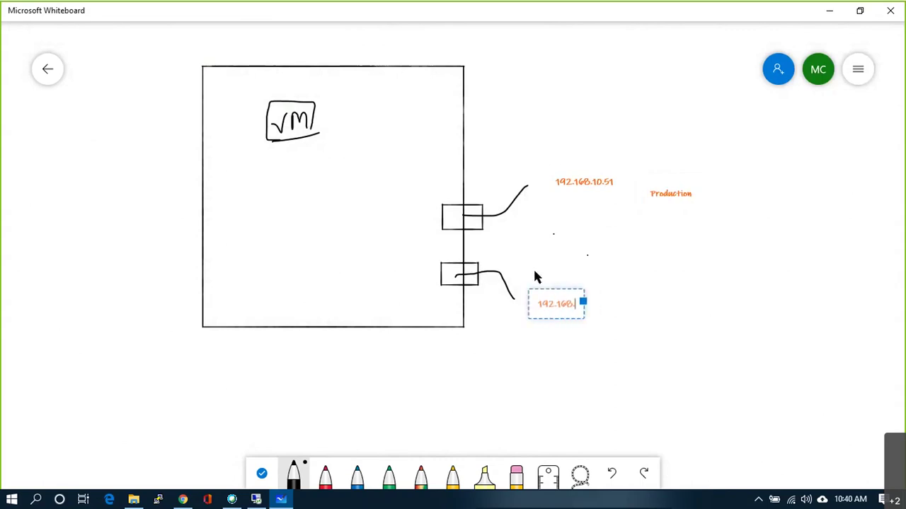
{"action": "type", "text": "5"}
{"action": "key", "text": "BackSpace"}
{"action": "type", "text": "60."}
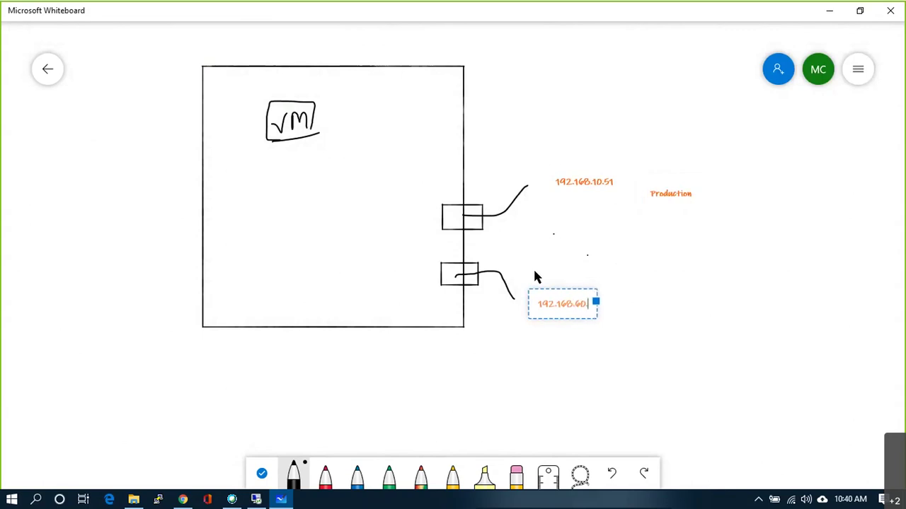
{"action": "type", "text": "51"}
{"action": "left_click", "coordinate": [608, 322]}
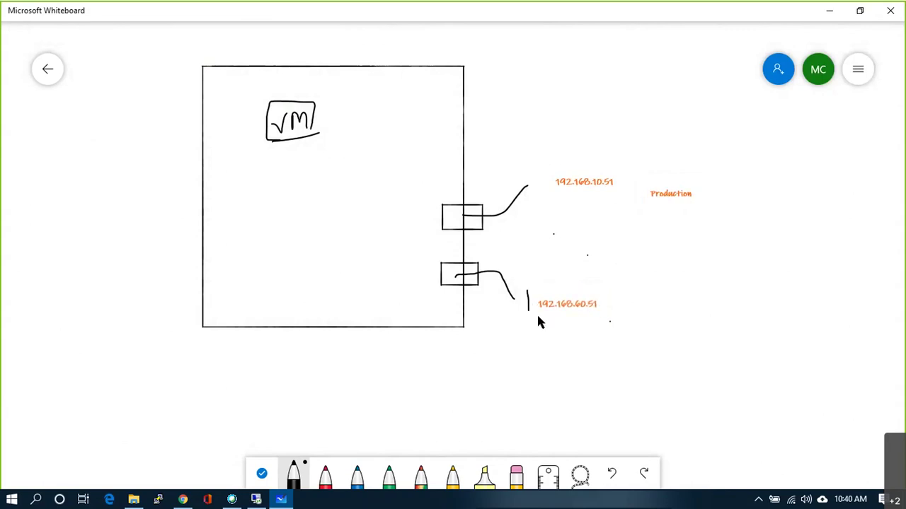
{"action": "mouse_move", "coordinate": [593, 316]}
{"action": "left_mouse_down"}
{"action": "mouse_move", "coordinate": [600, 290]}
{"action": "mouse_move", "coordinate": [527, 289]}
{"action": "left_mouse_up"}
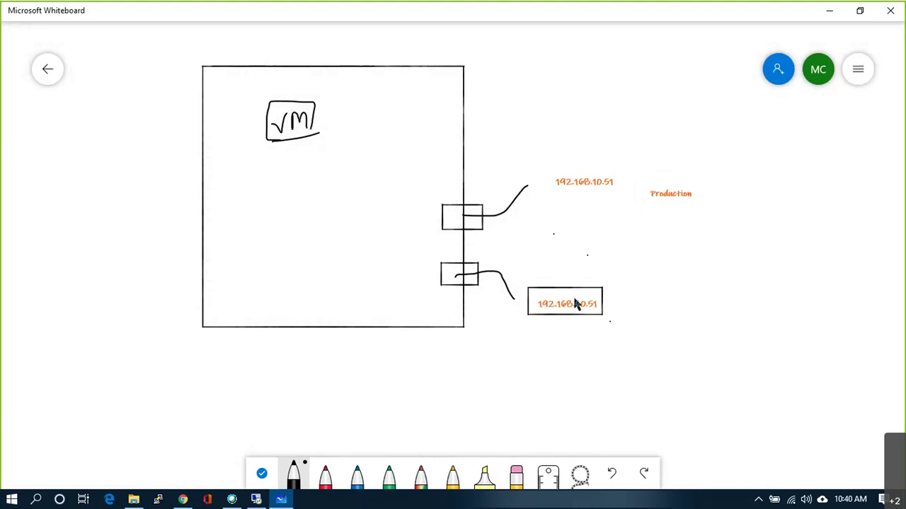
Step: Add the text label Backup beside the 192.168.60.51 address
{"action": "right_click", "coordinate": [623, 304]}
{"action": "left_click", "coordinate": [637, 281]}
{"action": "type", "text": "Backup"}
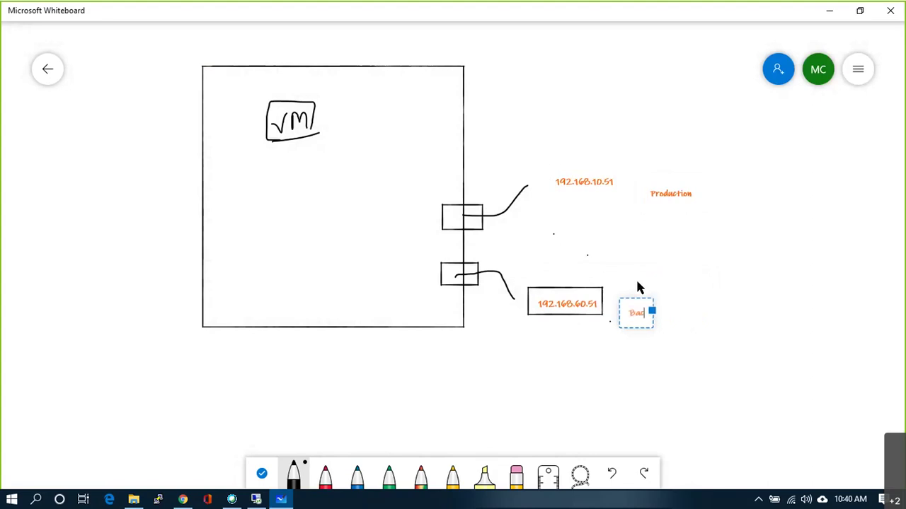
{"action": "left_click", "coordinate": [637, 281]}
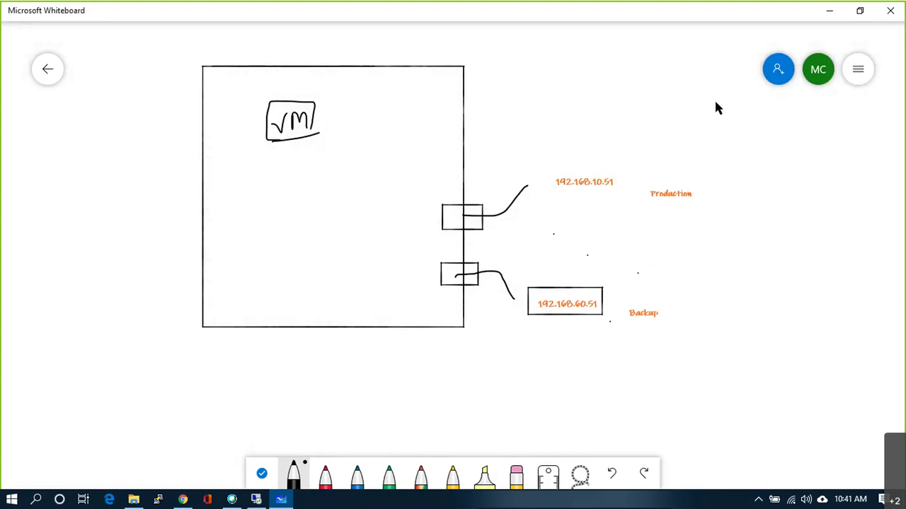
Step: Draw a line from inside the host through the lower adapter to a new tall server box beyond the Backup label
{"action": "mouse_move", "coordinate": [400, 230]}
{"action": "left_mouse_down"}
{"action": "mouse_move", "coordinate": [403, 249]}
{"action": "mouse_move", "coordinate": [514, 303]}
{"action": "mouse_move", "coordinate": [561, 350]}
{"action": "mouse_move", "coordinate": [762, 358]}
{"action": "left_mouse_up"}
{"action": "mouse_move", "coordinate": [768, 318]}
{"action": "left_mouse_down"}
{"action": "mouse_move", "coordinate": [762, 405]}
{"action": "mouse_move", "coordinate": [789, 406]}
{"action": "mouse_move", "coordinate": [823, 317]}
{"action": "mouse_move", "coordinate": [781, 318]}
{"action": "left_mouse_up"}
Step: Label the server box with BKUP stacked one letter per line, followed by SErver and an IP address beginning 192.168
{"action": "right_click", "coordinate": [788, 318]}
{"action": "left_click", "coordinate": [795, 309]}
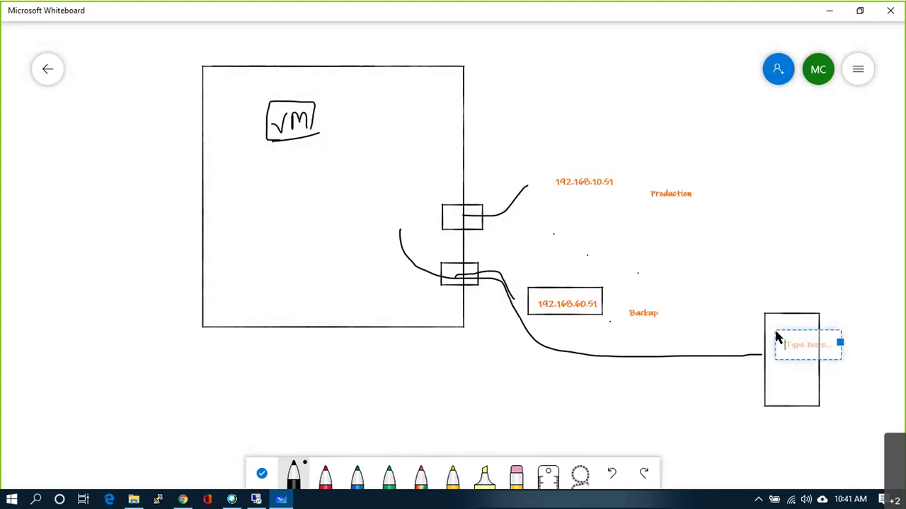
{"action": "type", "text": "B"}
{"action": "key", "text": "Return"}
{"action": "type", "text": "K"}
{"action": "key", "text": "Return"}
{"action": "type", "text": "IU"}
{"action": "key", "text": "Return"}
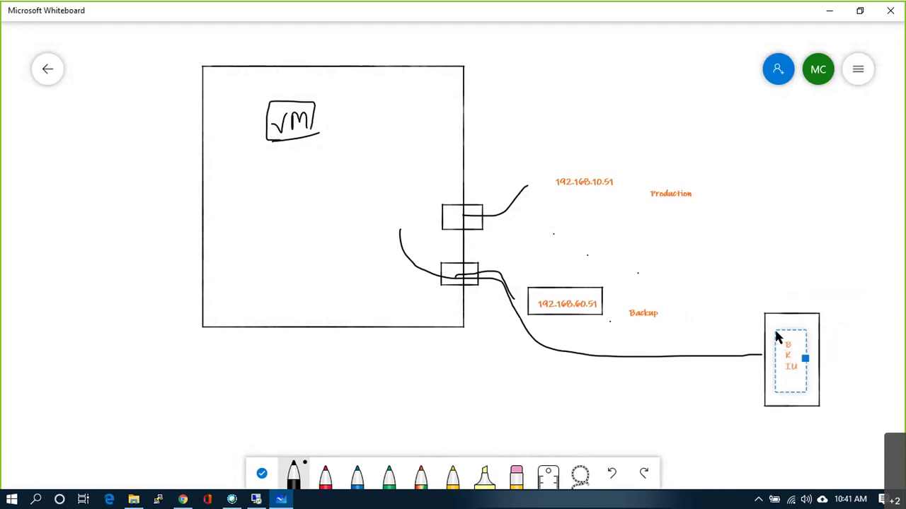
{"action": "key", "text": "BackSpace"}
{"action": "key", "text": "BackSpace"}
{"action": "key", "text": "BackSpace"}
{"action": "type", "text": "U"}
{"action": "key", "text": "Return"}
{"action": "type", "text": "P"}
{"action": "key", "text": "Return"}
{"action": "type", "text": "SErver"}
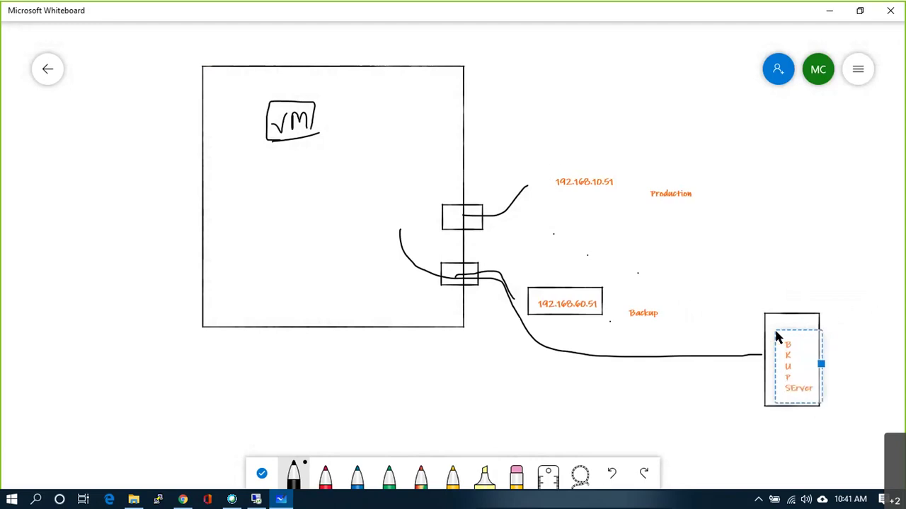
{"action": "type", "text": " 1"}
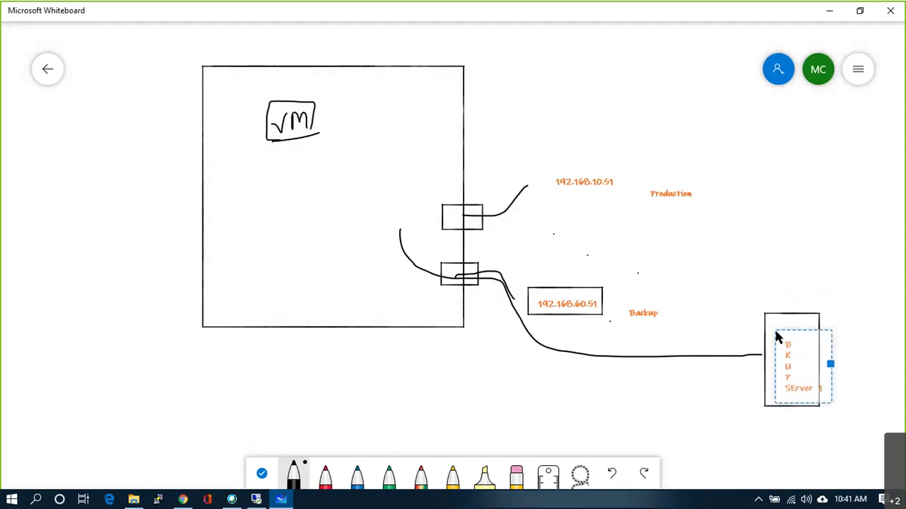
{"action": "type", "text": "92.168."}
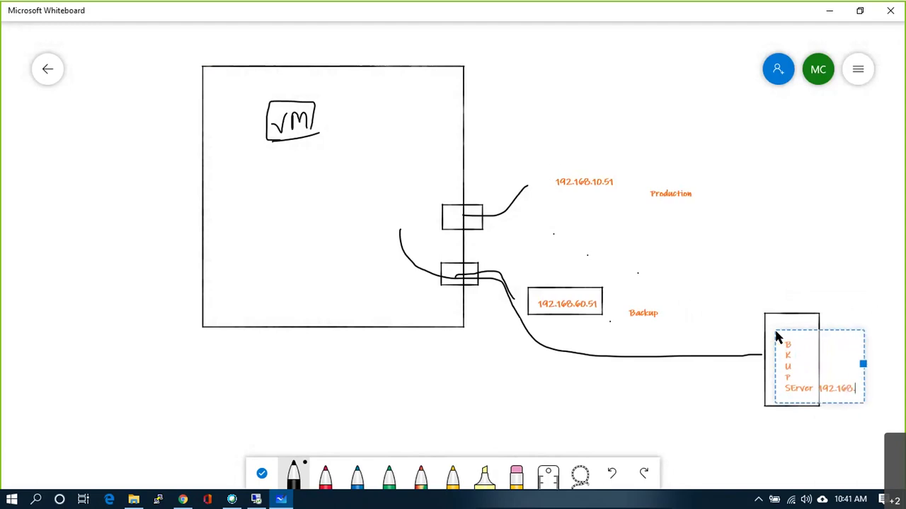
Step: Complete the backup server's text label with the IP address 192.168.60.2
{"action": "type", "text": "60.2"}
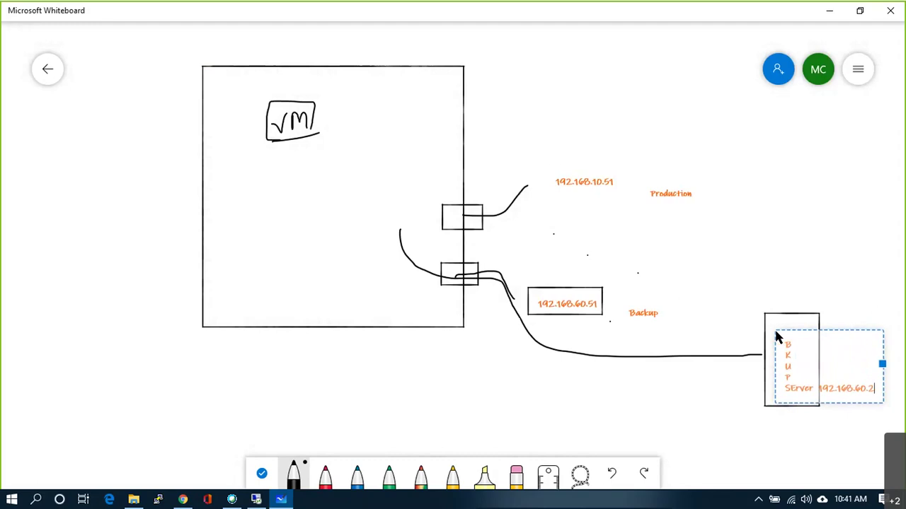
{"action": "left_click", "coordinate": [717, 421]}
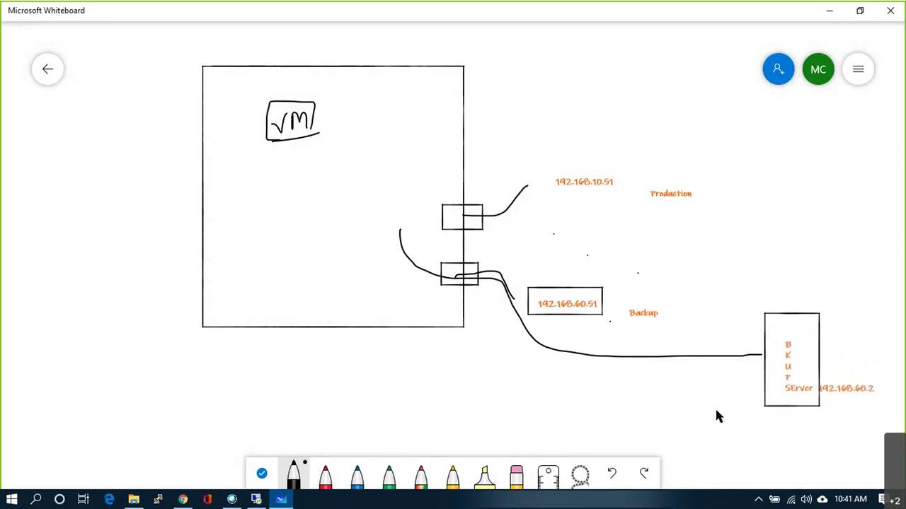
Step: Extend the production port's line to a new small box beyond the Production label and draw an arrow pointing at that box
{"action": "scroll", "coordinate": [336, 350], "scroll_direction": "down", "scroll_amount": 3}
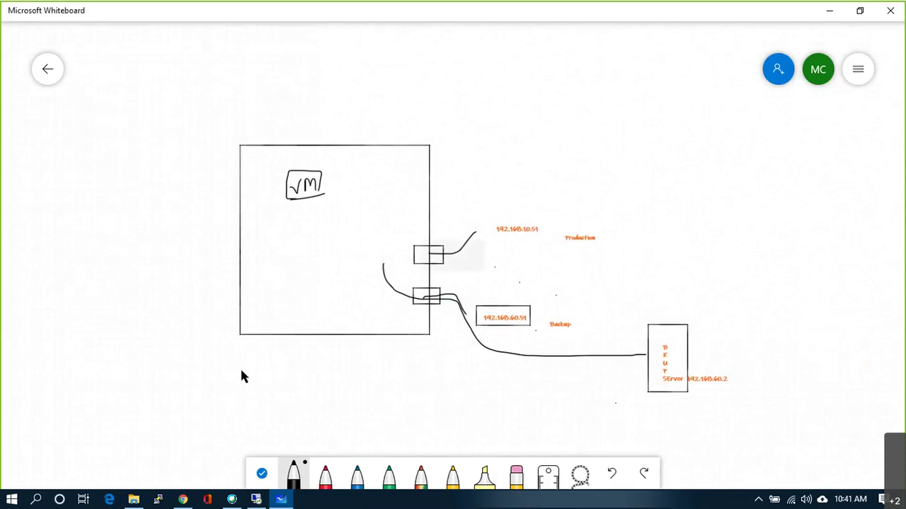
{"action": "scroll", "coordinate": [240, 367], "scroll_direction": "up", "scroll_amount": 2}
{"action": "mouse_move", "coordinate": [578, 171]}
{"action": "left_mouse_down"}
{"action": "mouse_move", "coordinate": [693, 148]}
{"action": "mouse_move", "coordinate": [767, 146]}
{"action": "left_mouse_up"}
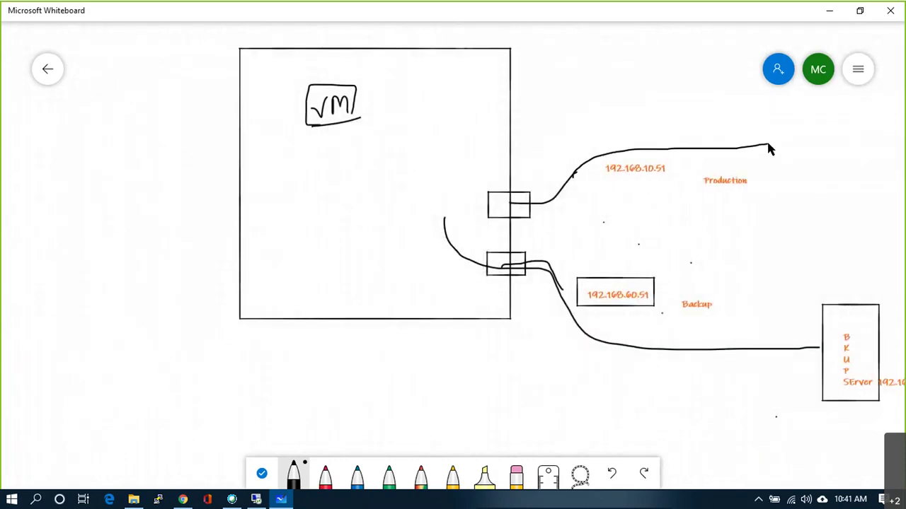
{"action": "left_click_drag", "start_coordinate": [792, 114], "coordinate": [768, 110]}
{"action": "mouse_move", "coordinate": [821, 148]}
{"action": "left_mouse_down"}
{"action": "mouse_move", "coordinate": [805, 142]}
{"action": "mouse_move", "coordinate": [814, 148]}
{"action": "left_mouse_up"}
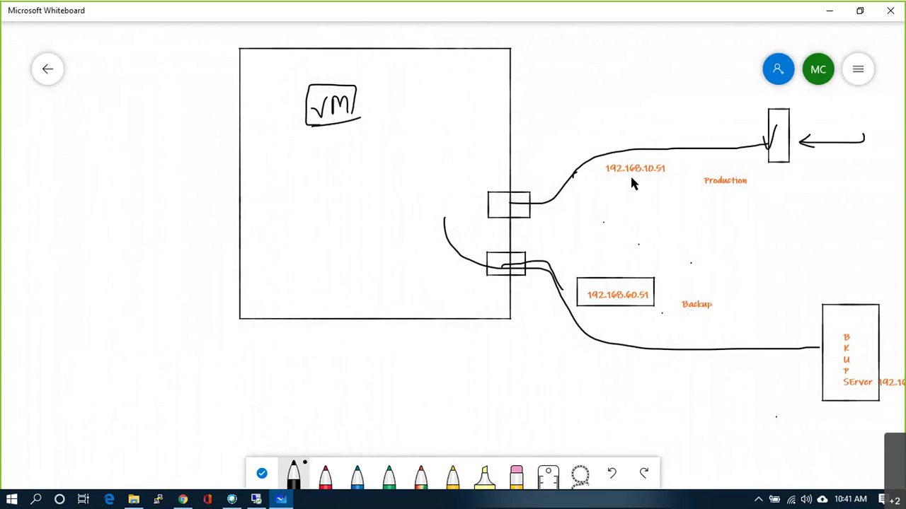
Step: Draw drives C, D and E beneath the VM and trace an arrowed path from them through the backup port to the backup server
{"action": "mouse_move", "coordinate": [345, 140]}
{"action": "left_mouse_down"}
{"action": "mouse_move", "coordinate": [358, 172]}
{"action": "mouse_move", "coordinate": [344, 220]}
{"action": "mouse_move", "coordinate": [364, 255]}
{"action": "mouse_move", "coordinate": [350, 268]}
{"action": "left_mouse_up"}
{"action": "mouse_move", "coordinate": [357, 179]}
{"action": "left_mouse_down"}
{"action": "mouse_move", "coordinate": [418, 210]}
{"action": "mouse_move", "coordinate": [478, 266]}
{"action": "mouse_move", "coordinate": [553, 288]}
{"action": "mouse_move", "coordinate": [591, 341]}
{"action": "mouse_move", "coordinate": [669, 354]}
{"action": "mouse_move", "coordinate": [818, 345]}
{"action": "left_mouse_up"}
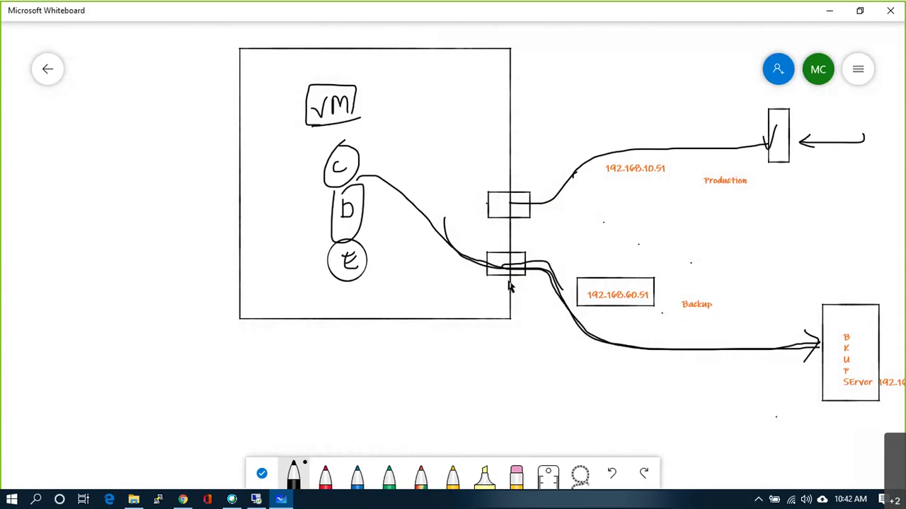
Step: Underline 192.168.10.51, handwrite 10.1 beneath it, and write "static route" inside the host box below drive E
{"action": "mouse_move", "coordinate": [633, 196]}
{"action": "left_mouse_down"}
{"action": "mouse_move", "coordinate": [633, 208]}
{"action": "mouse_move", "coordinate": [662, 182]}
{"action": "left_mouse_up"}
{"action": "left_click", "coordinate": [645, 203]}
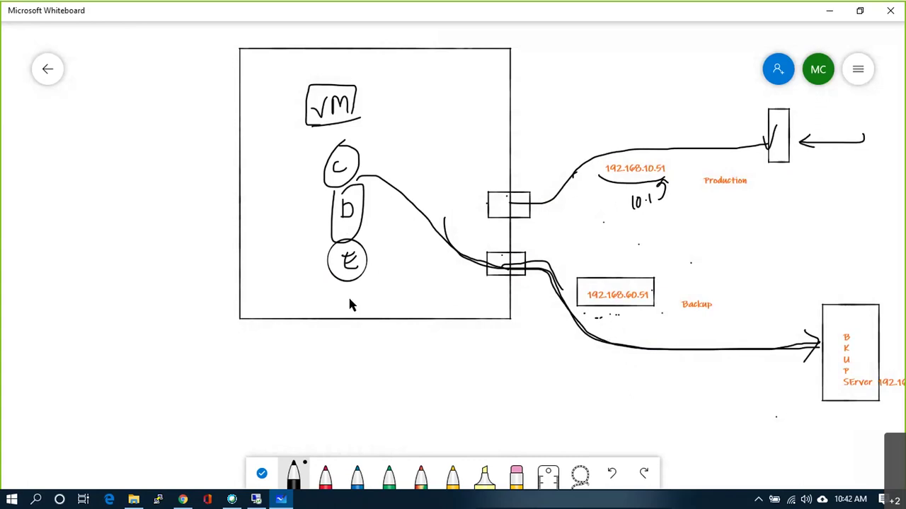
{"action": "mouse_move", "coordinate": [353, 299]}
{"action": "left_mouse_down"}
{"action": "mouse_move", "coordinate": [347, 310]}
{"action": "mouse_move", "coordinate": [368, 300]}
{"action": "mouse_move", "coordinate": [416, 309]}
{"action": "mouse_move", "coordinate": [425, 302]}
{"action": "mouse_move", "coordinate": [419, 293]}
{"action": "mouse_move", "coordinate": [443, 280]}
{"action": "left_mouse_up"}
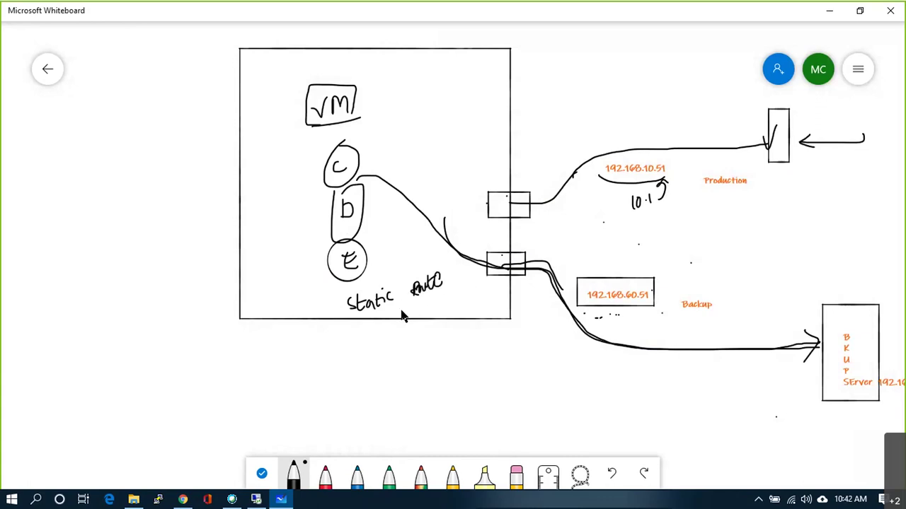
Step: Switch to the remote server's command prompt, run route to list its usage, and highlight the route ADD syntax example
{"action": "left_click", "coordinate": [257, 500]}
{"action": "left_click", "coordinate": [210, 495]}
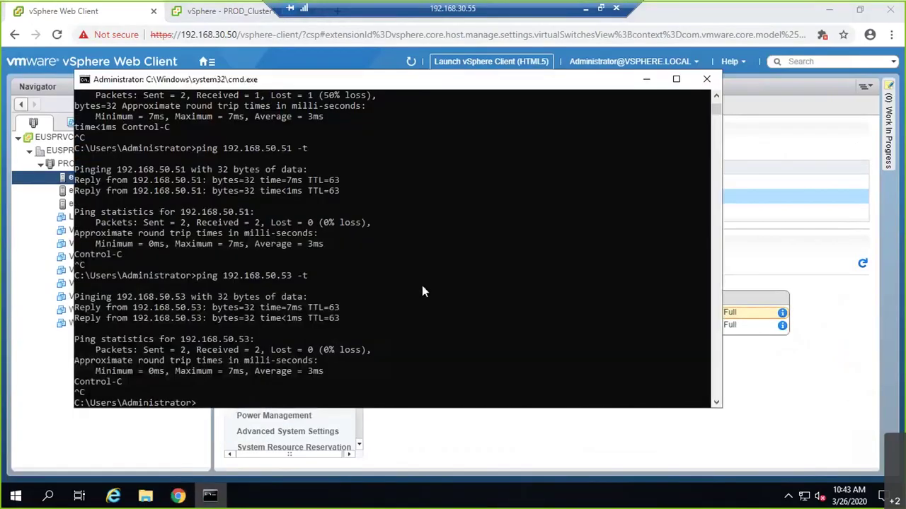
{"action": "type", "text": "route"}
{"action": "key", "text": "Return"}
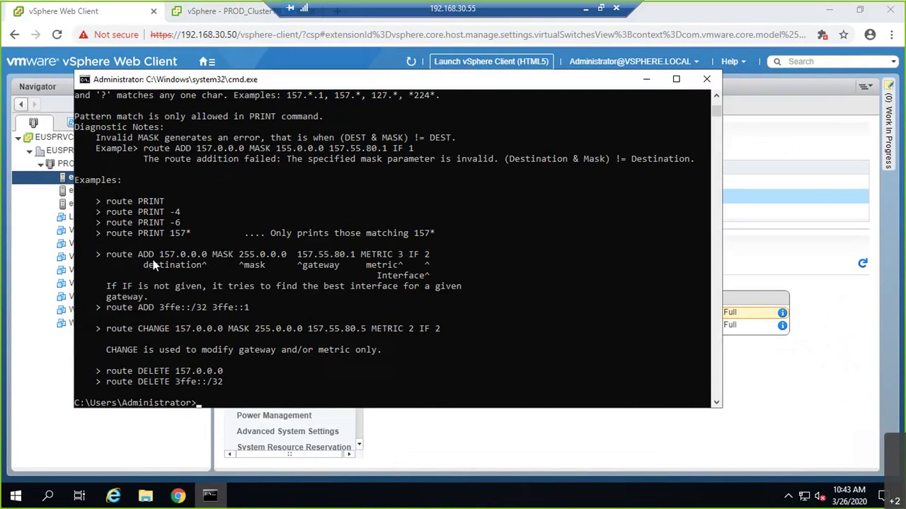
{"action": "left_click_drag", "start_coordinate": [161, 254], "coordinate": [370, 255]}
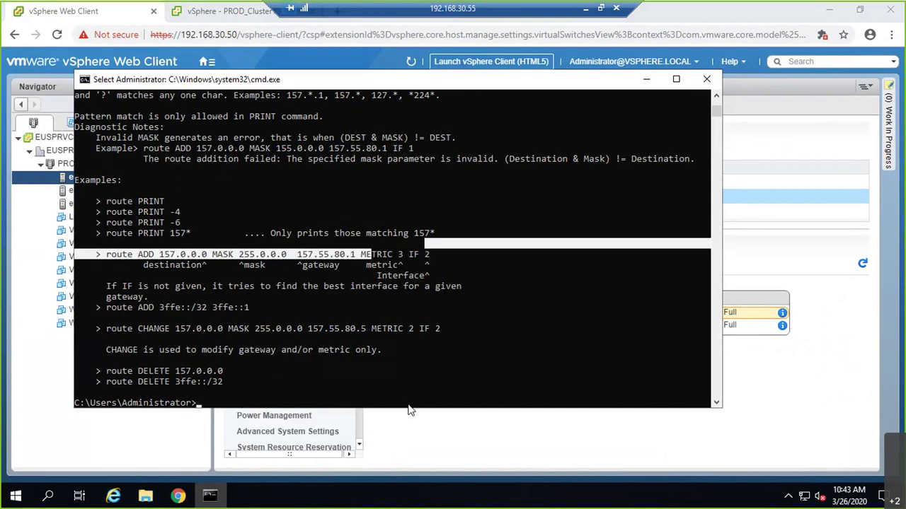
{"action": "right_click", "coordinate": [433, 317]}
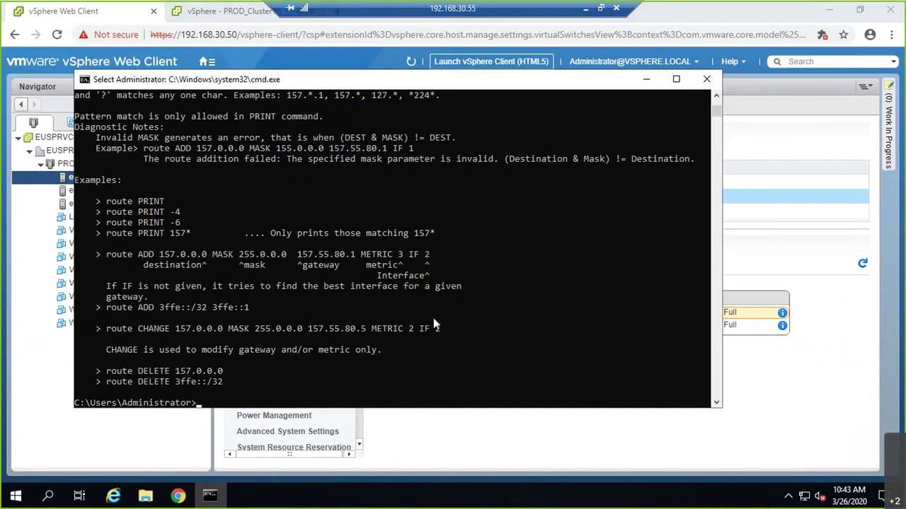
Step: Separate the earlier output with blank prompt lines and run route print to list the routing tables
{"action": "key", "text": "Return"}
{"action": "key", "text": "Return"}
{"action": "key", "text": "Return"}
{"action": "key", "text": "Return"}
{"action": "key", "text": "Return"}
{"action": "key", "text": "Return"}
{"action": "key", "text": "Return"}
{"action": "key", "text": "Return"}
{"action": "type", "text": "ro"}
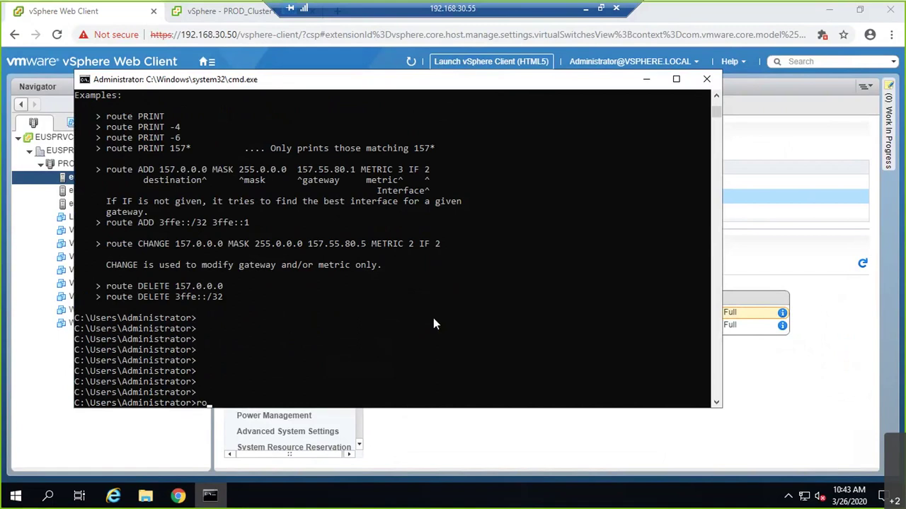
{"action": "type", "text": "ute print"}
{"action": "key", "text": "Return"}
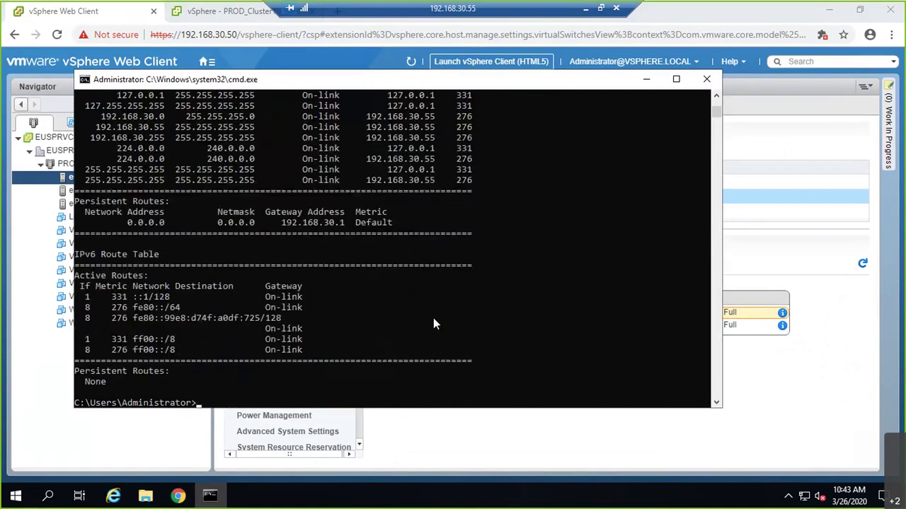
Step: Examine the IPv4 route table and highlight its Persistent Routes section
{"action": "scroll", "coordinate": [233, 197], "scroll_direction": "up", "scroll_amount": 3}
{"action": "scroll", "coordinate": [169, 234], "scroll_direction": "up", "scroll_amount": 3}
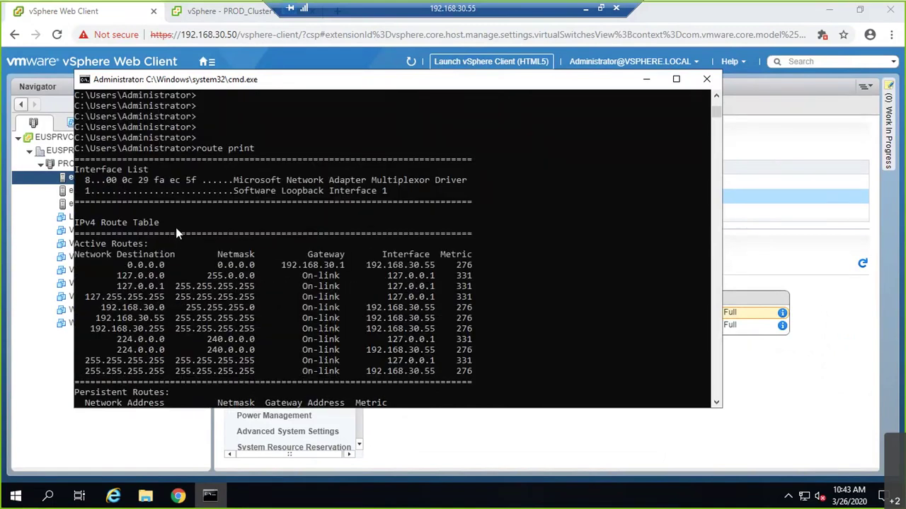
{"action": "scroll", "coordinate": [176, 228], "scroll_direction": "up", "scroll_amount": 1}
{"action": "scroll", "coordinate": [177, 230], "scroll_direction": "down", "scroll_amount": 8}
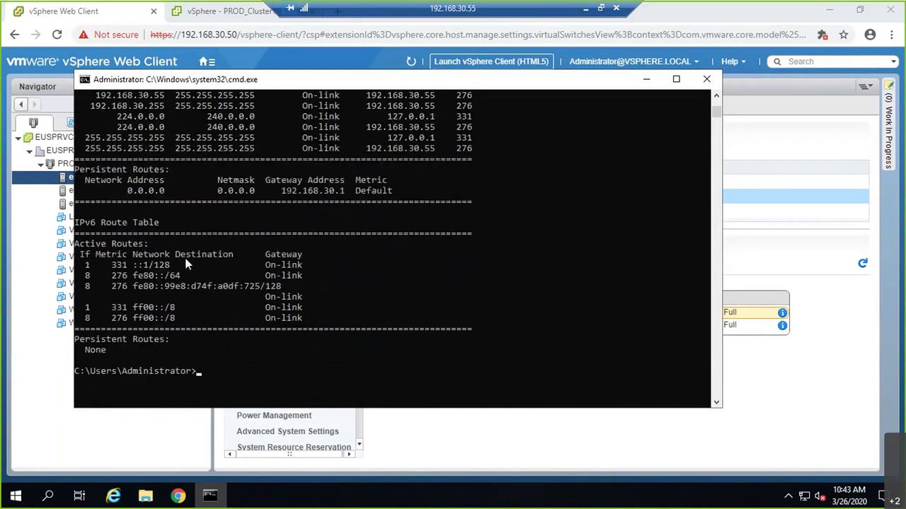
{"action": "left_click_drag", "start_coordinate": [85, 170], "coordinate": [482, 210]}
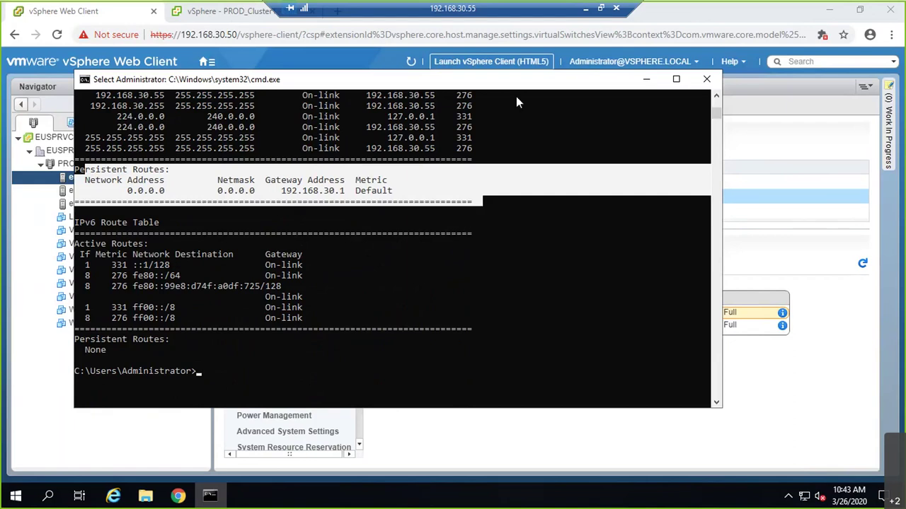
Step: Switch back to Microsoft Whiteboard and add the text "Private VLAN" in the empty area beside the network diagram
{"action": "left_click", "coordinate": [586, 9]}
{"action": "scroll", "coordinate": [719, 309], "scroll_direction": "down", "scroll_amount": 3}
{"action": "right_click", "coordinate": [103, 247]}
{"action": "left_click", "coordinate": [119, 206]}
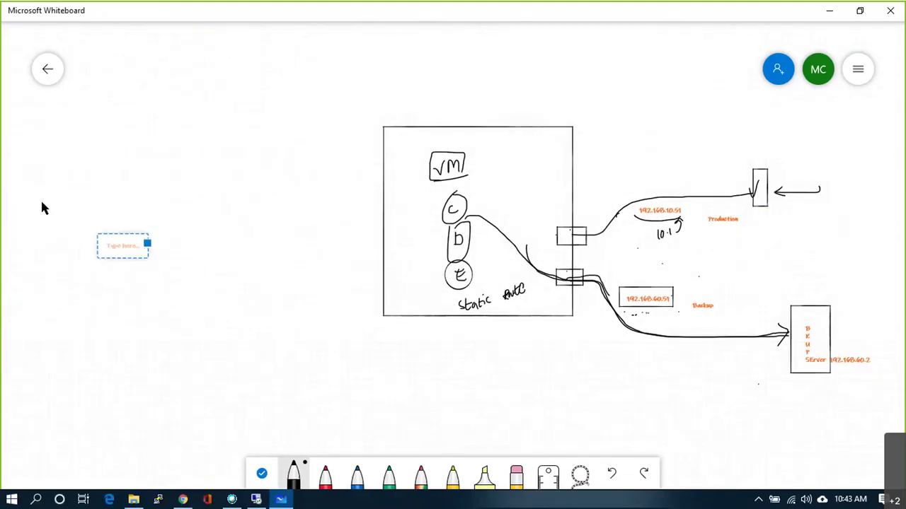
{"action": "scroll", "coordinate": [95, 271], "scroll_direction": "up", "scroll_amount": 5}
{"action": "scroll", "coordinate": [134, 287], "scroll_direction": "up", "scroll_amount": 4}
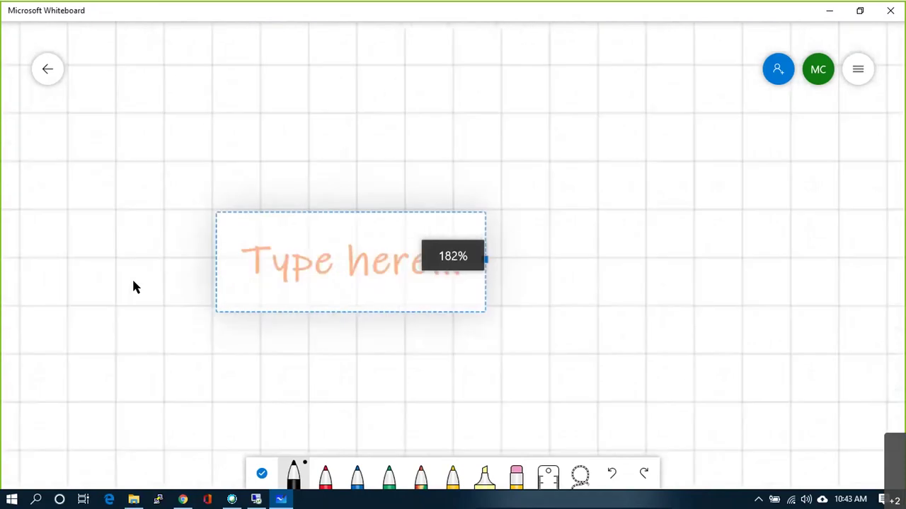
{"action": "scroll", "coordinate": [135, 287], "scroll_direction": "down", "scroll_amount": 2}
{"action": "type", "text": "Private VLAN"}
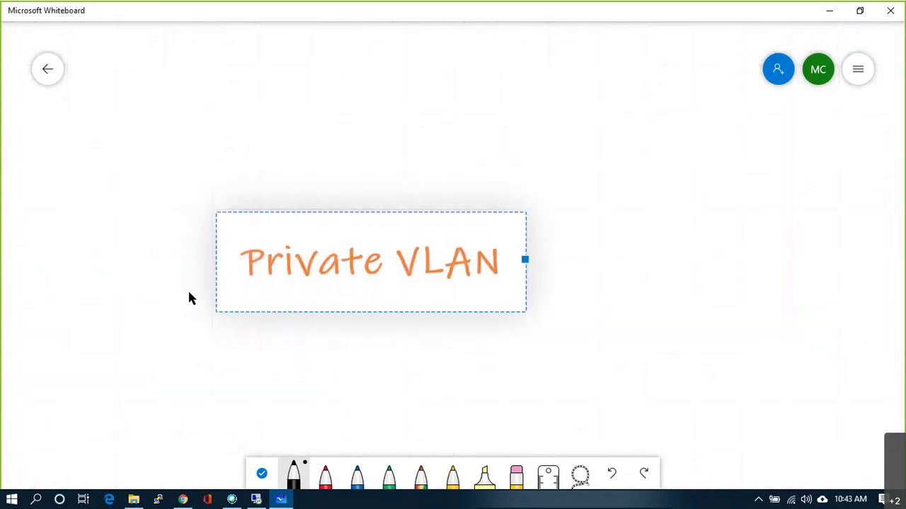
{"action": "scroll", "coordinate": [469, 414], "scroll_direction": "down", "scroll_amount": 2}
{"action": "scroll", "coordinate": [473, 403], "scroll_direction": "up", "scroll_amount": 2}
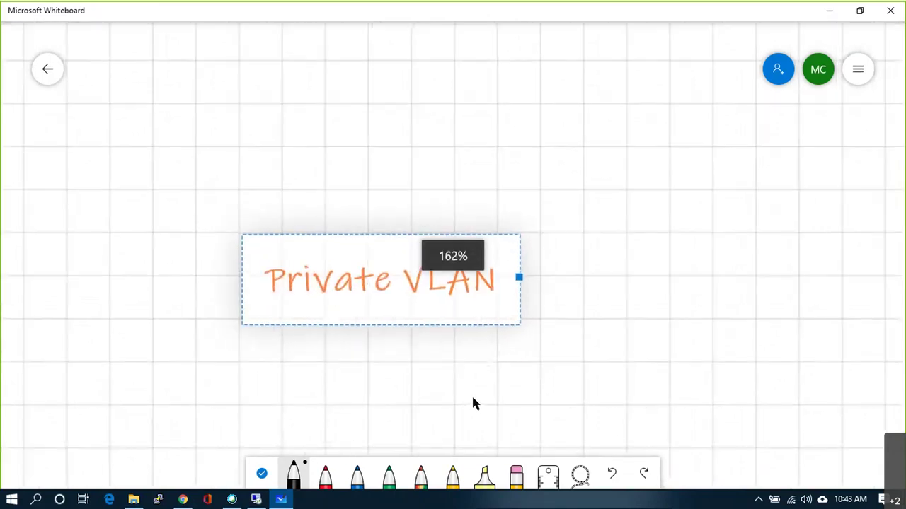
Step: Switch to Chrome, search Google Images for "private vlan in vmware" and open the ESX Virtualization private VLAN diagram
{"action": "left_click", "coordinate": [183, 500]}
{"action": "left_click", "coordinate": [600, 34]}
{"action": "type", "text": "private VLAN in V"}
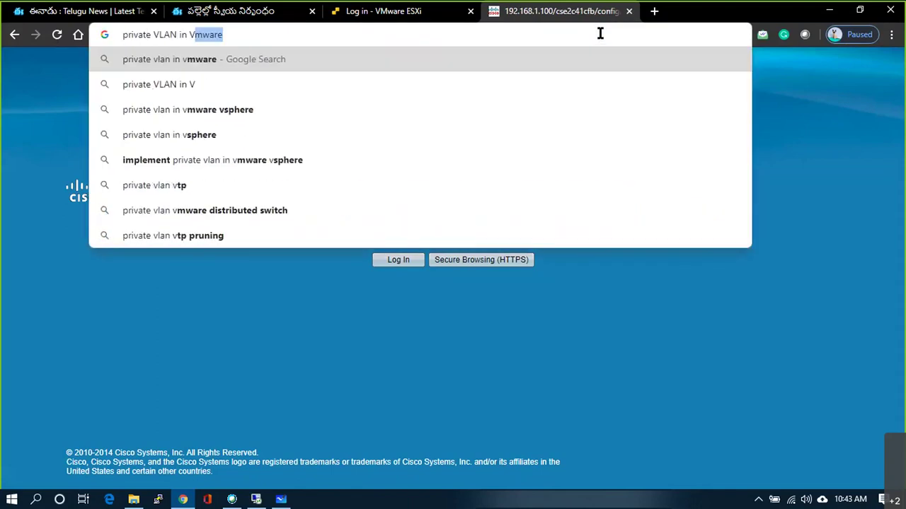
{"action": "key", "text": "Return"}
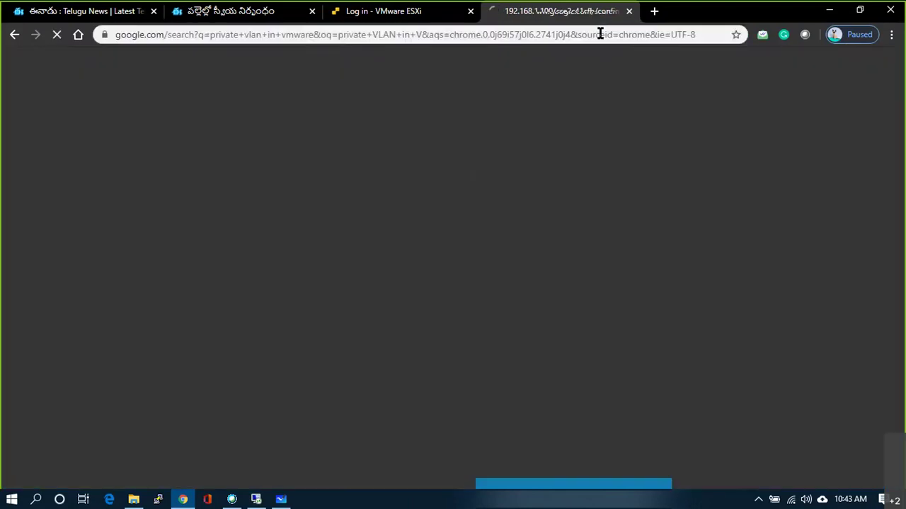
{"action": "left_click", "coordinate": [241, 120]}
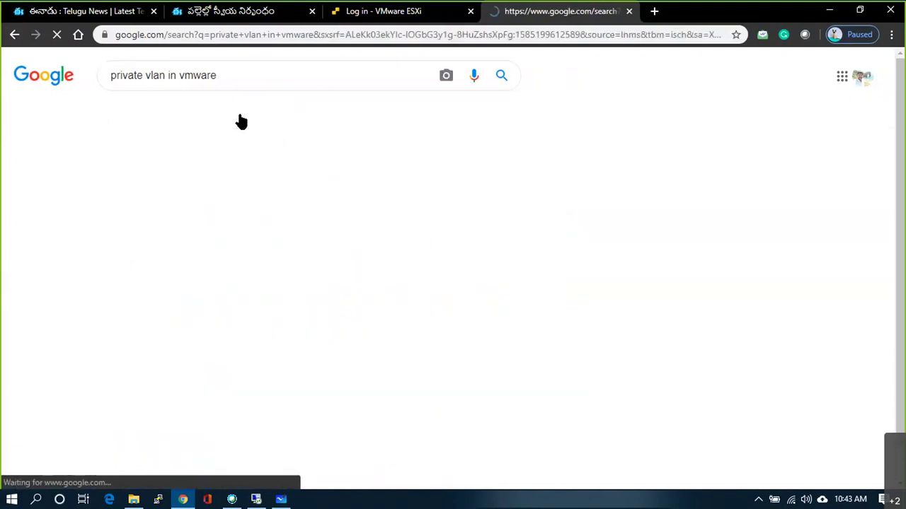
{"action": "left_click", "coordinate": [100, 256]}
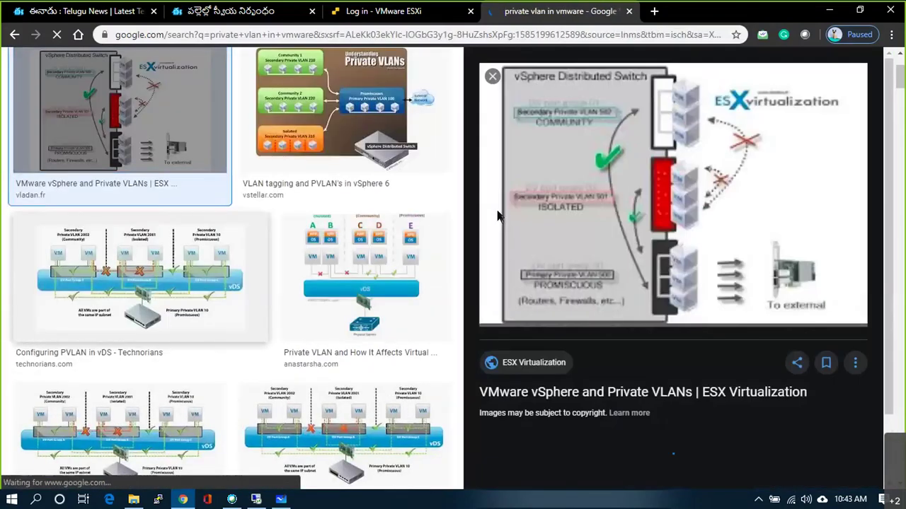
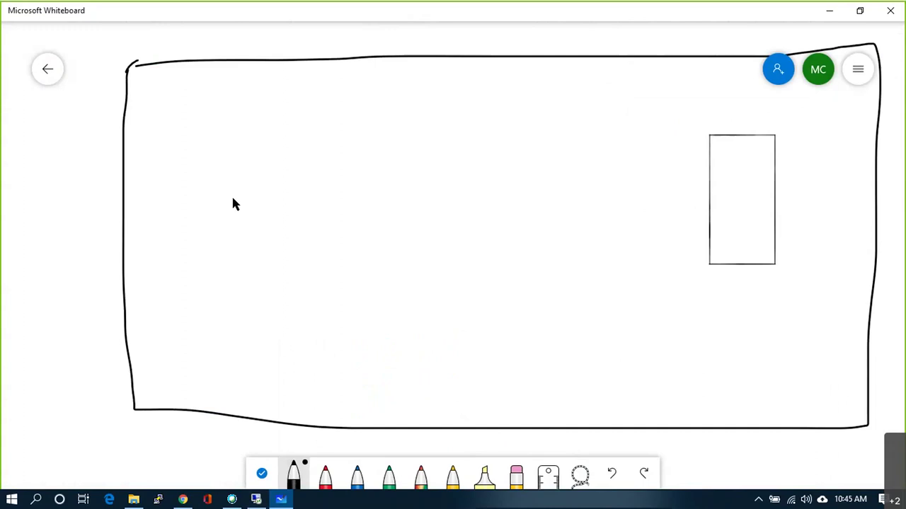
Step: Add the text label "Backup Server" inside the tall rectangle on the whiteboard
{"action": "right_click", "coordinate": [732, 164]}
{"action": "left_click", "coordinate": [745, 126]}
{"action": "type", "text": "Backup Stinger"}
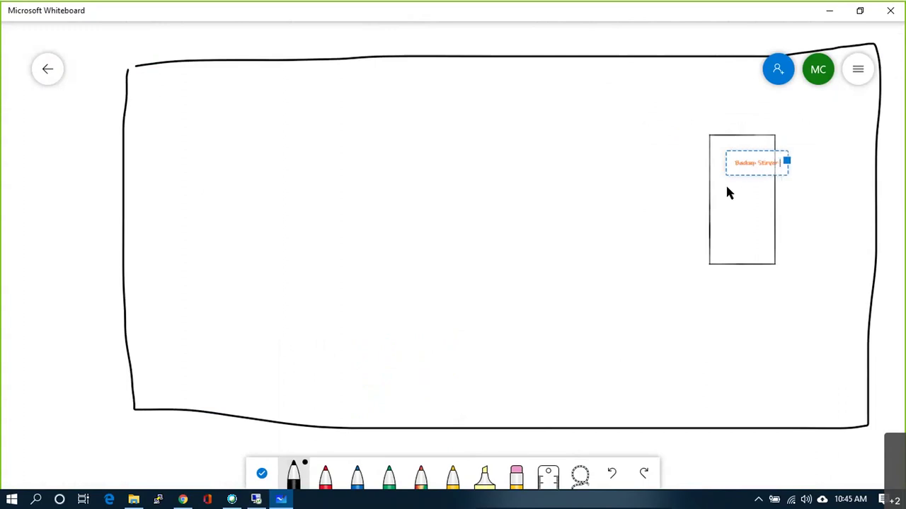
Step: Undo the first misshapen outline and draw four squares stacked vertically in the middle of the large frame
{"action": "mouse_move", "coordinate": [426, 76]}
{"action": "left_mouse_down"}
{"action": "mouse_move", "coordinate": [426, 210]}
{"action": "mouse_move", "coordinate": [493, 204]}
{"action": "mouse_move", "coordinate": [503, 100]}
{"action": "left_mouse_up"}
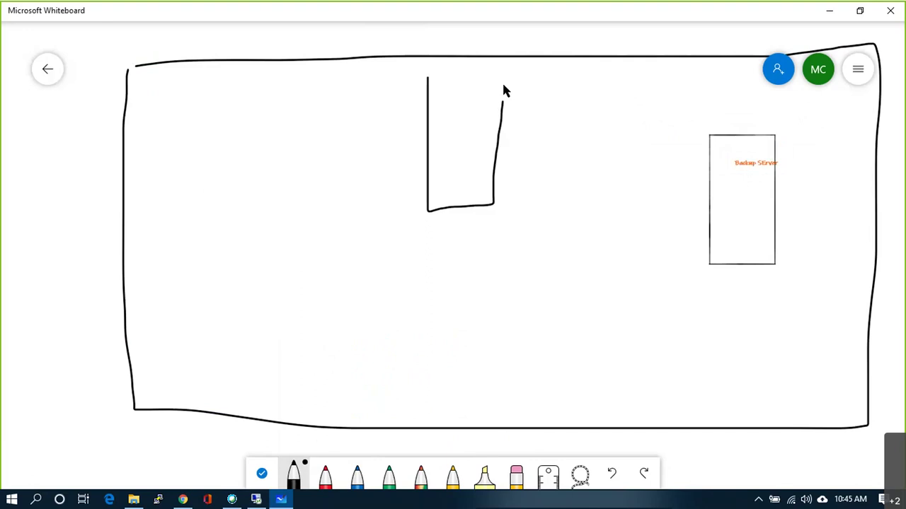
{"action": "key", "text": "ctrl+z"}
{"action": "mouse_move", "coordinate": [438, 75]}
{"action": "left_mouse_down"}
{"action": "mouse_move", "coordinate": [477, 119]}
{"action": "mouse_move", "coordinate": [481, 75]}
{"action": "left_mouse_up"}
{"action": "mouse_move", "coordinate": [443, 147]}
{"action": "left_mouse_down"}
{"action": "mouse_move", "coordinate": [491, 177]}
{"action": "mouse_move", "coordinate": [490, 154]}
{"action": "left_mouse_up"}
{"action": "mouse_move", "coordinate": [490, 273]}
{"action": "left_mouse_down"}
{"action": "mouse_move", "coordinate": [514, 227]}
{"action": "mouse_move", "coordinate": [448, 220]}
{"action": "left_mouse_up"}
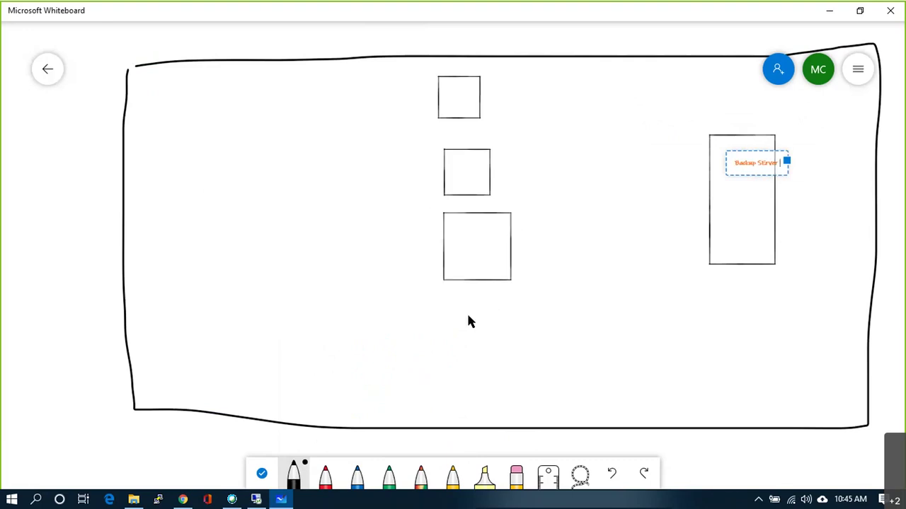
{"action": "mouse_move", "coordinate": [446, 297]}
{"action": "left_mouse_down"}
{"action": "mouse_move", "coordinate": [494, 354]}
{"action": "mouse_move", "coordinate": [517, 293]}
{"action": "mouse_move", "coordinate": [446, 288]}
{"action": "left_mouse_up"}
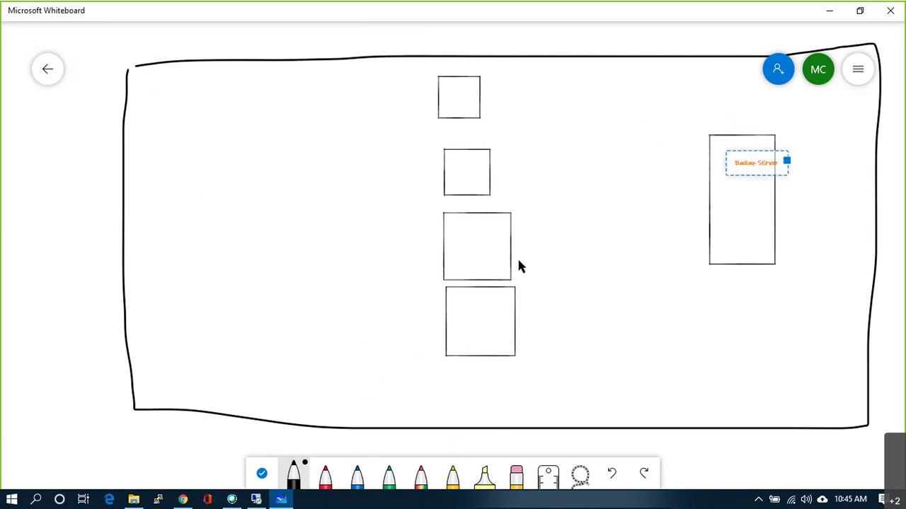
Step: Mark the lower two squares with a brace and a boxed E, and the upper two with a boxed letter i
{"action": "mouse_move", "coordinate": [536, 271]}
{"action": "left_mouse_down"}
{"action": "mouse_move", "coordinate": [543, 267]}
{"action": "mouse_move", "coordinate": [542, 279]}
{"action": "mouse_move", "coordinate": [542, 268]}
{"action": "mouse_move", "coordinate": [530, 286]}
{"action": "mouse_move", "coordinate": [530, 259]}
{"action": "left_mouse_up"}
{"action": "mouse_move", "coordinate": [503, 108]}
{"action": "left_mouse_down"}
{"action": "mouse_move", "coordinate": [503, 118]}
{"action": "mouse_move", "coordinate": [525, 124]}
{"action": "mouse_move", "coordinate": [505, 108]}
{"action": "mouse_move", "coordinate": [514, 131]}
{"action": "left_mouse_up"}
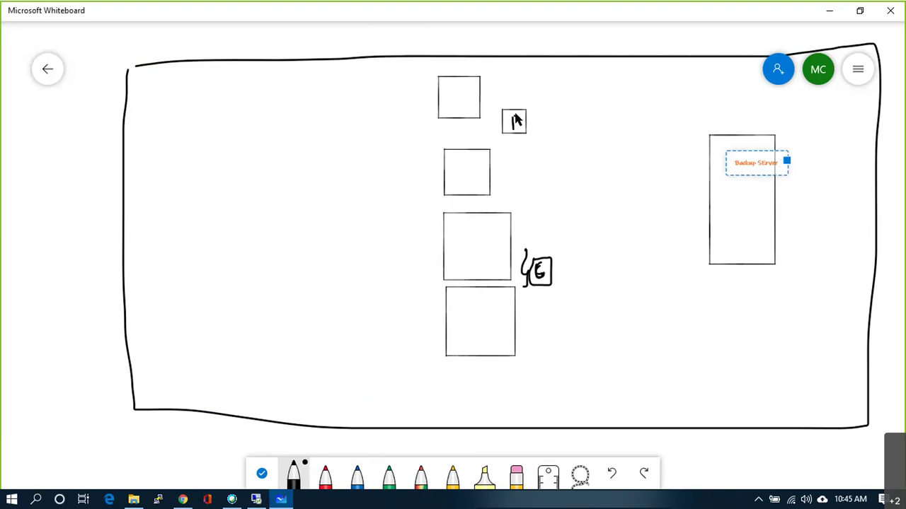
{"action": "left_click", "coordinate": [514, 112]}
Step: Draw a small network port on both side edges of each of the four stacked squares
{"action": "mouse_move", "coordinate": [438, 92]}
{"action": "left_mouse_down"}
{"action": "mouse_move", "coordinate": [438, 107]}
{"action": "mouse_move", "coordinate": [430, 99]}
{"action": "mouse_move", "coordinate": [486, 99]}
{"action": "mouse_move", "coordinate": [480, 104]}
{"action": "left_mouse_up"}
{"action": "mouse_move", "coordinate": [444, 168]}
{"action": "left_mouse_down"}
{"action": "mouse_move", "coordinate": [443, 179]}
{"action": "mouse_move", "coordinate": [494, 175]}
{"action": "left_mouse_up"}
{"action": "mouse_move", "coordinate": [443, 251]}
{"action": "left_mouse_down"}
{"action": "mouse_move", "coordinate": [443, 262]}
{"action": "mouse_move", "coordinate": [450, 250]}
{"action": "left_mouse_up"}
{"action": "mouse_move", "coordinate": [503, 225]}
{"action": "left_mouse_down"}
{"action": "mouse_move", "coordinate": [512, 234]}
{"action": "mouse_move", "coordinate": [503, 226]}
{"action": "left_mouse_up"}
{"action": "mouse_move", "coordinate": [439, 322]}
{"action": "left_mouse_down"}
{"action": "mouse_move", "coordinate": [439, 333]}
{"action": "mouse_move", "coordinate": [452, 329]}
{"action": "mouse_move", "coordinate": [442, 322]}
{"action": "left_mouse_up"}
{"action": "mouse_move", "coordinate": [510, 319]}
{"action": "left_mouse_down"}
{"action": "mouse_move", "coordinate": [520, 329]}
{"action": "mouse_move", "coordinate": [510, 320]}
{"action": "left_mouse_up"}
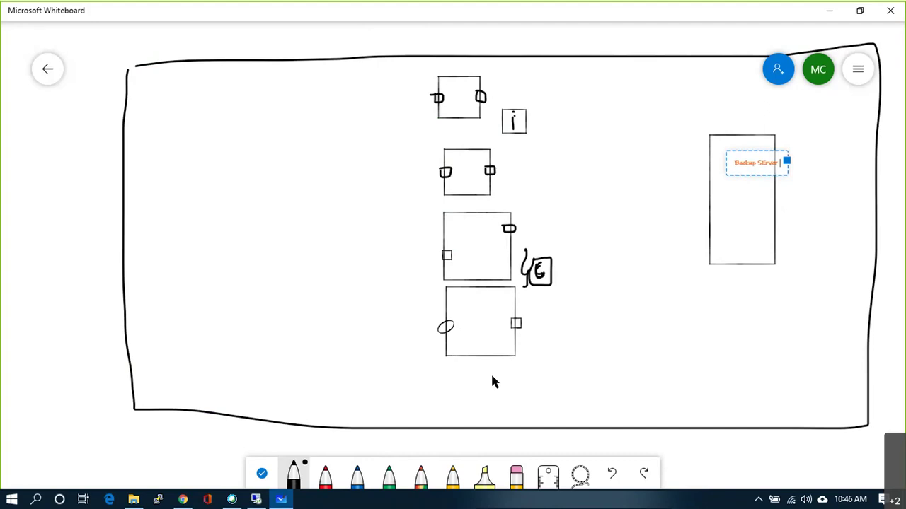
Step: Draw a short line outward from each square's port on the side facing away from the backup server
{"action": "left_click_drag", "start_coordinate": [438, 95], "coordinate": [392, 114]}
{"action": "left_click_drag", "start_coordinate": [444, 172], "coordinate": [402, 172]}
{"action": "left_click_drag", "start_coordinate": [444, 254], "coordinate": [409, 252]}
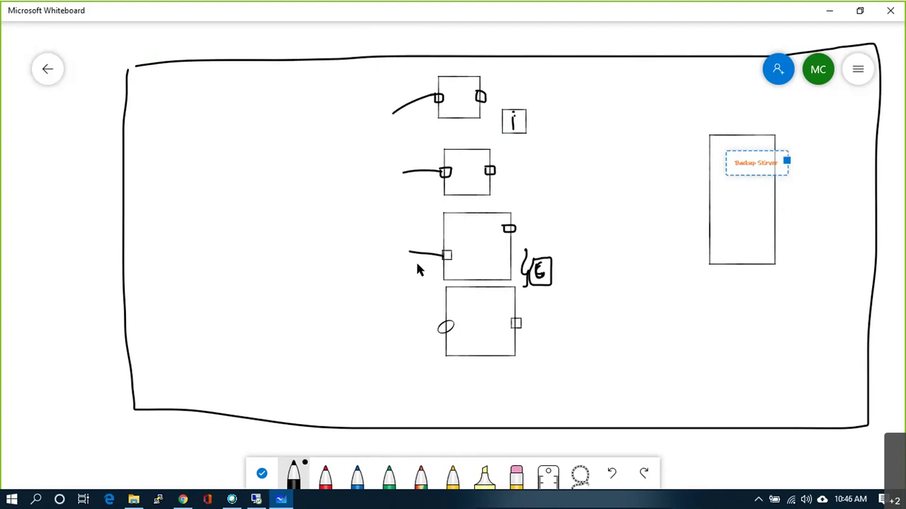
{"action": "left_click_drag", "start_coordinate": [447, 327], "coordinate": [419, 320]}
Step: Draw a tall four-sided shape opposite the squares and extend the four port lines until they reach it
{"action": "mouse_move", "coordinate": [270, 106]}
{"action": "left_mouse_down"}
{"action": "mouse_move", "coordinate": [276, 310]}
{"action": "mouse_move", "coordinate": [313, 299]}
{"action": "mouse_move", "coordinate": [323, 122]}
{"action": "mouse_move", "coordinate": [276, 106]}
{"action": "left_mouse_up"}
{"action": "left_click_drag", "start_coordinate": [391, 114], "coordinate": [337, 129]}
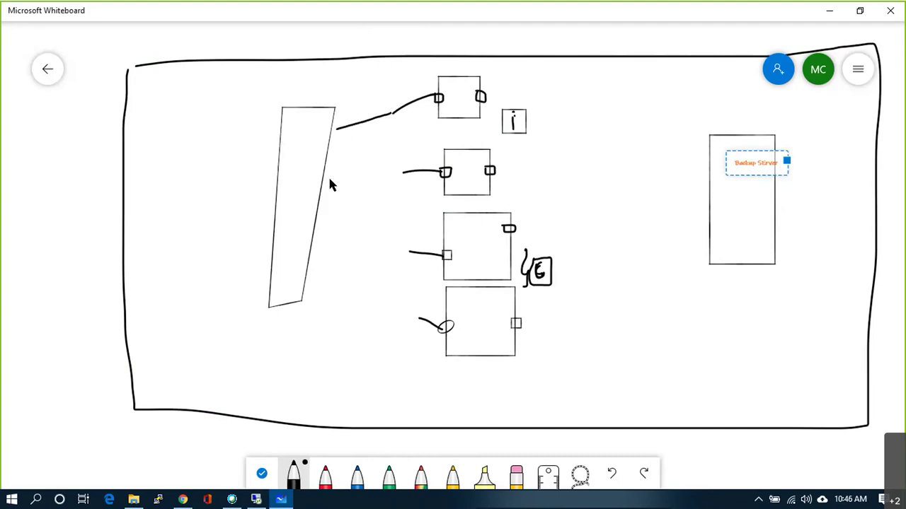
{"action": "left_click_drag", "start_coordinate": [405, 172], "coordinate": [323, 177]}
{"action": "left_click", "coordinate": [312, 239]}
{"action": "left_click_drag", "start_coordinate": [402, 253], "coordinate": [311, 239]}
{"action": "left_click_drag", "start_coordinate": [311, 276], "coordinate": [439, 325]}
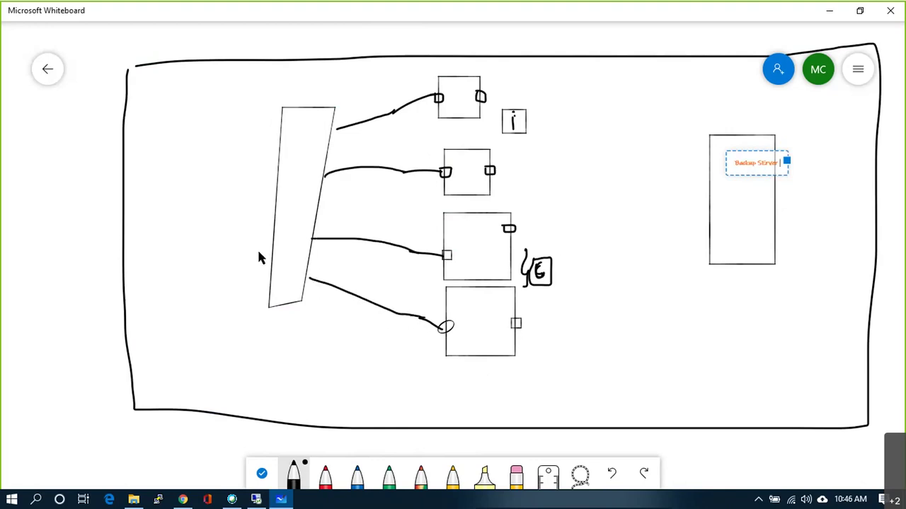
Step: Draw an upright rectangle beyond the tall four-sided shape, away from the squares, and connect the two shapes with a line
{"action": "left_click_drag", "start_coordinate": [291, 183], "coordinate": [184, 196]}
{"action": "mouse_move", "coordinate": [179, 121]}
{"action": "left_mouse_down"}
{"action": "mouse_move", "coordinate": [178, 248]}
{"action": "mouse_move", "coordinate": [225, 129]}
{"action": "left_mouse_up"}
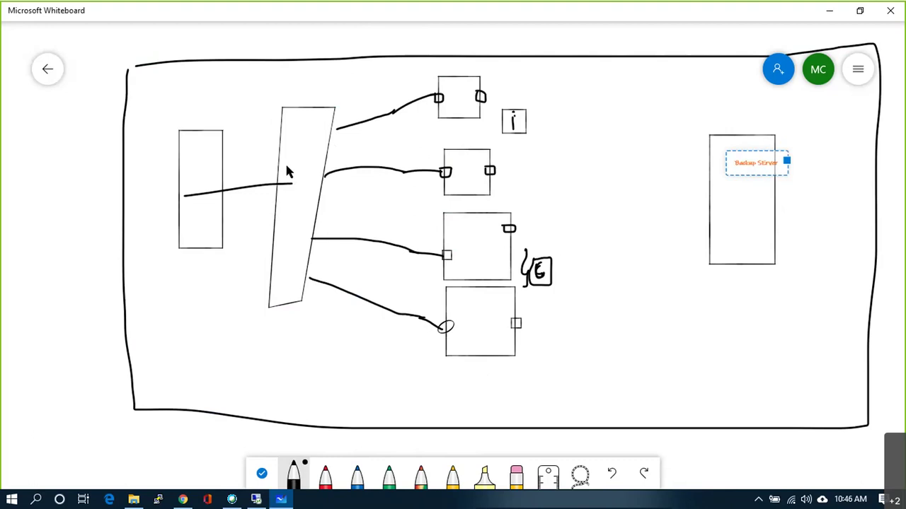
Step: Tick each of the four stacked squares and draw a small box on each line leading to the tall shape
{"action": "left_click_drag", "start_coordinate": [443, 85], "coordinate": [452, 81]}
{"action": "left_click_drag", "start_coordinate": [443, 170], "coordinate": [453, 153]}
{"action": "left_click_drag", "start_coordinate": [448, 252], "coordinate": [454, 235]}
{"action": "mouse_move", "coordinate": [446, 320]}
{"action": "left_mouse_down"}
{"action": "mouse_move", "coordinate": [454, 302]}
{"action": "mouse_move", "coordinate": [426, 327]}
{"action": "left_mouse_up"}
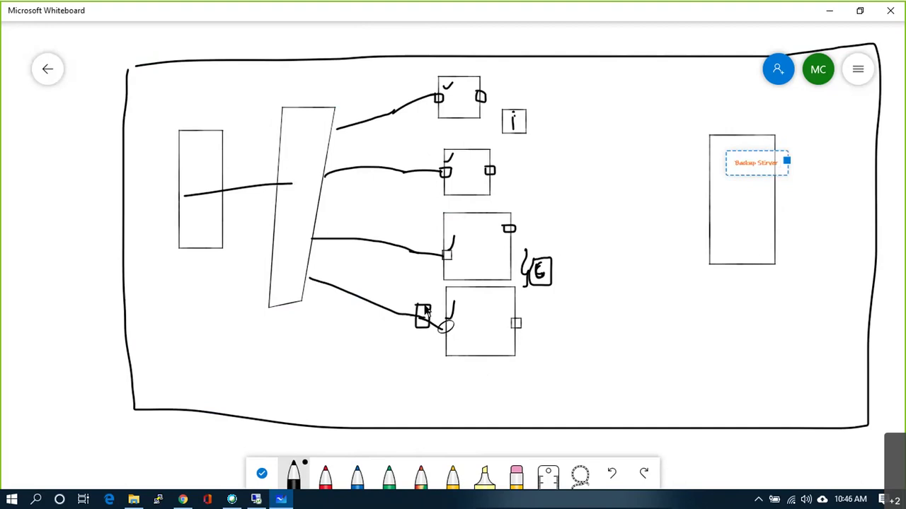
{"action": "mouse_move", "coordinate": [412, 234]}
{"action": "left_mouse_down"}
{"action": "mouse_move", "coordinate": [424, 261]}
{"action": "mouse_move", "coordinate": [417, 232]}
{"action": "left_mouse_up"}
{"action": "mouse_move", "coordinate": [416, 167]}
{"action": "left_mouse_down"}
{"action": "mouse_move", "coordinate": [423, 182]}
{"action": "mouse_move", "coordinate": [416, 159]}
{"action": "left_mouse_up"}
{"action": "mouse_move", "coordinate": [405, 115]}
{"action": "left_mouse_down"}
{"action": "mouse_move", "coordinate": [414, 96]}
{"action": "mouse_move", "coordinate": [396, 99]}
{"action": "mouse_move", "coordinate": [392, 111]}
{"action": "left_mouse_up"}
Step: Label the tall four-sided shape with the letters P and S
{"action": "left_click", "coordinate": [297, 151]}
{"action": "left_click", "coordinate": [295, 157]}
{"action": "left_click_drag", "start_coordinate": [294, 132], "coordinate": [287, 191]}
Step: Add a tick and the letters PW inside the outermost rectangle, and draw an arrow pointing into it from outside
{"action": "mouse_move", "coordinate": [184, 180]}
{"action": "left_mouse_down"}
{"action": "mouse_move", "coordinate": [190, 193]}
{"action": "mouse_move", "coordinate": [205, 164]}
{"action": "left_mouse_up"}
{"action": "left_click_drag", "start_coordinate": [191, 205], "coordinate": [191, 225]}
{"action": "mouse_move", "coordinate": [191, 207]}
{"action": "left_mouse_down"}
{"action": "mouse_move", "coordinate": [193, 221]}
{"action": "mouse_move", "coordinate": [204, 220]}
{"action": "left_mouse_up"}
{"action": "left_click", "coordinate": [191, 226]}
{"action": "left_click", "coordinate": [191, 232]}
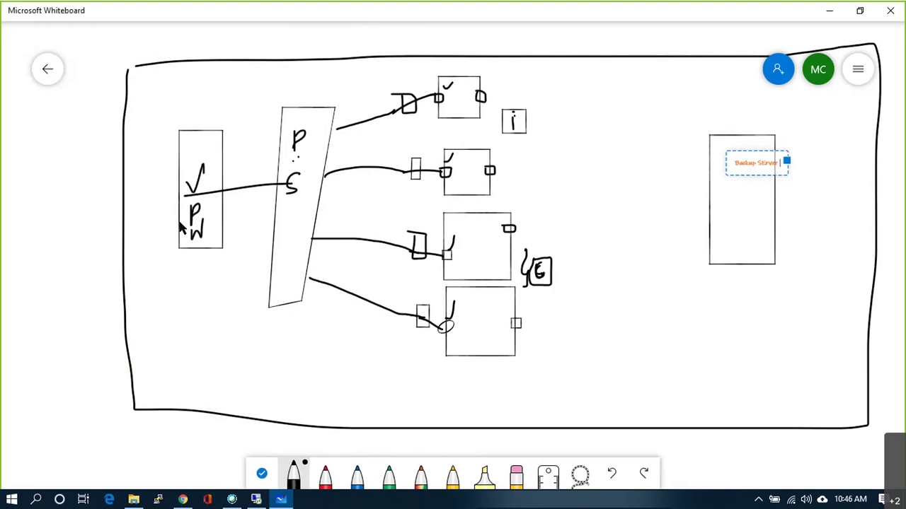
{"action": "left_click_drag", "start_coordinate": [79, 207], "coordinate": [167, 205]}
{"action": "left_click_drag", "start_coordinate": [167, 205], "coordinate": [145, 220]}
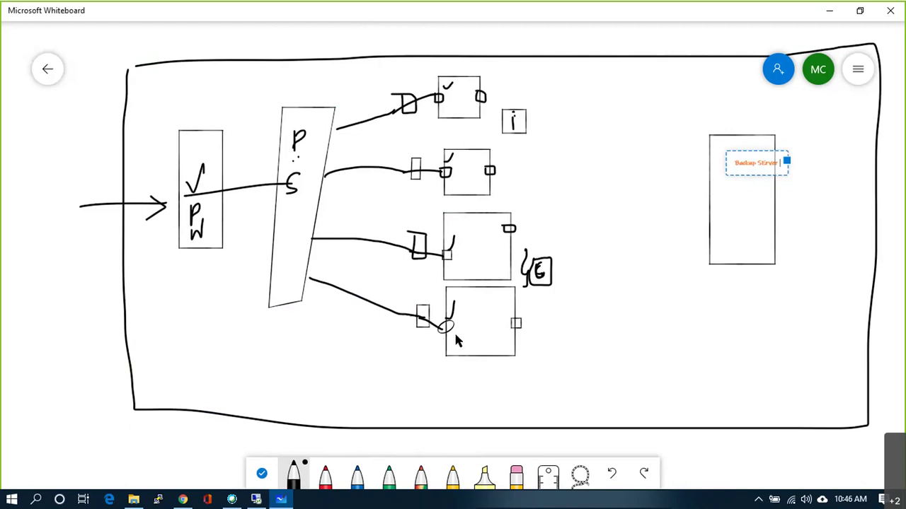
Step: Draw a red dashed vertical line through the four squares and label its two sides F.S and BS
{"action": "left_click", "coordinate": [325, 475]}
{"action": "left_click_drag", "start_coordinate": [454, 62], "coordinate": [463, 252]}
{"action": "left_click_drag", "start_coordinate": [463, 297], "coordinate": [464, 420]}
{"action": "mouse_move", "coordinate": [414, 397]}
{"action": "left_mouse_down"}
{"action": "mouse_move", "coordinate": [414, 414]}
{"action": "mouse_move", "coordinate": [423, 397]}
{"action": "left_mouse_up"}
{"action": "left_click_drag", "start_coordinate": [416, 406], "coordinate": [429, 412]}
{"action": "mouse_move", "coordinate": [482, 396]}
{"action": "left_mouse_down"}
{"action": "mouse_move", "coordinate": [484, 411]}
{"action": "mouse_move", "coordinate": [496, 410]}
{"action": "left_mouse_up"}
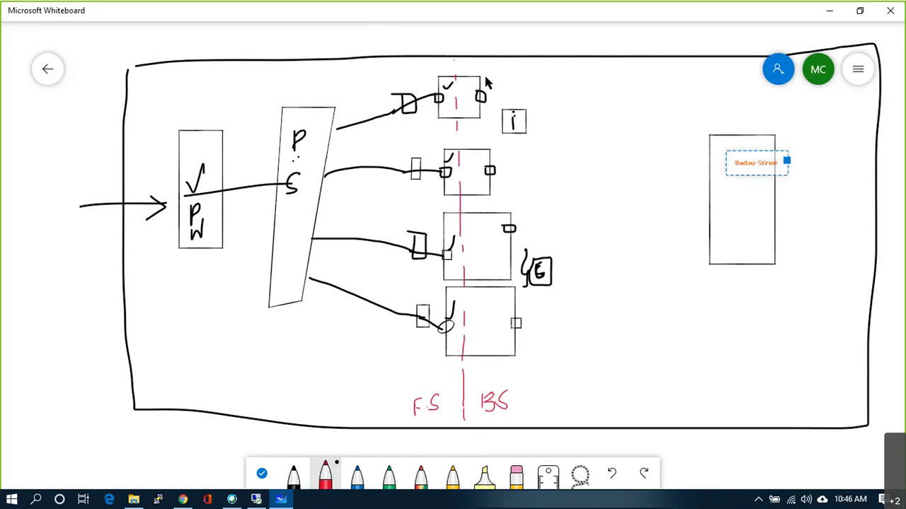
Step: Write red numbers beside the first and third squares, with 62 at the third, and add a port labelled VLAN60 to the backup server
{"action": "left_click_drag", "start_coordinate": [486, 72], "coordinate": [501, 71]}
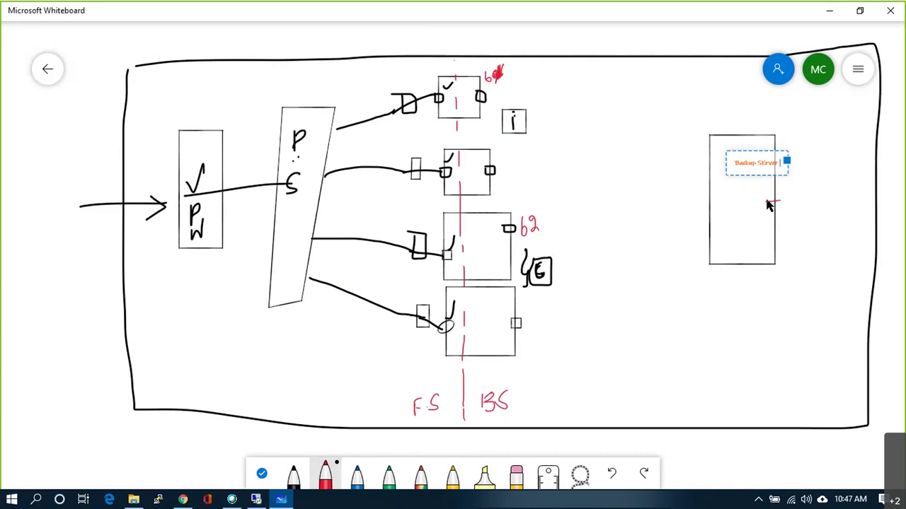
{"action": "mouse_move", "coordinate": [779, 202]}
{"action": "left_mouse_down"}
{"action": "mouse_move", "coordinate": [765, 215]}
{"action": "mouse_move", "coordinate": [793, 200]}
{"action": "left_mouse_up"}
{"action": "mouse_move", "coordinate": [798, 201]}
{"action": "left_mouse_down"}
{"action": "mouse_move", "coordinate": [797, 209]}
{"action": "mouse_move", "coordinate": [814, 210]}
{"action": "mouse_move", "coordinate": [823, 195]}
{"action": "mouse_move", "coordinate": [842, 194]}
{"action": "left_mouse_up"}
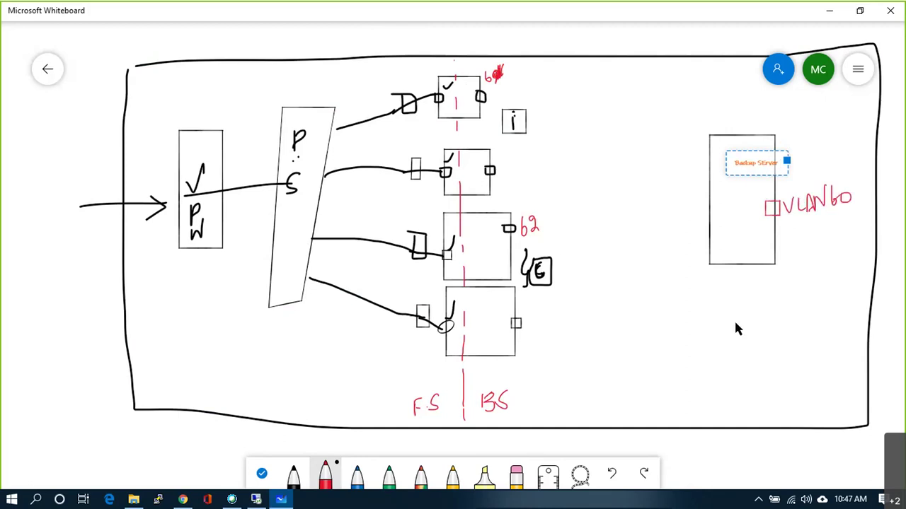
Step: Write 60.1 and 60.254 in a red box below the backup server, and draw an arrow from it to the VLAN60 label
{"action": "mouse_move", "coordinate": [741, 284]}
{"action": "left_mouse_down"}
{"action": "mouse_move", "coordinate": [740, 293]}
{"action": "mouse_move", "coordinate": [758, 286]}
{"action": "mouse_move", "coordinate": [774, 305]}
{"action": "left_mouse_up"}
{"action": "left_click", "coordinate": [765, 290]}
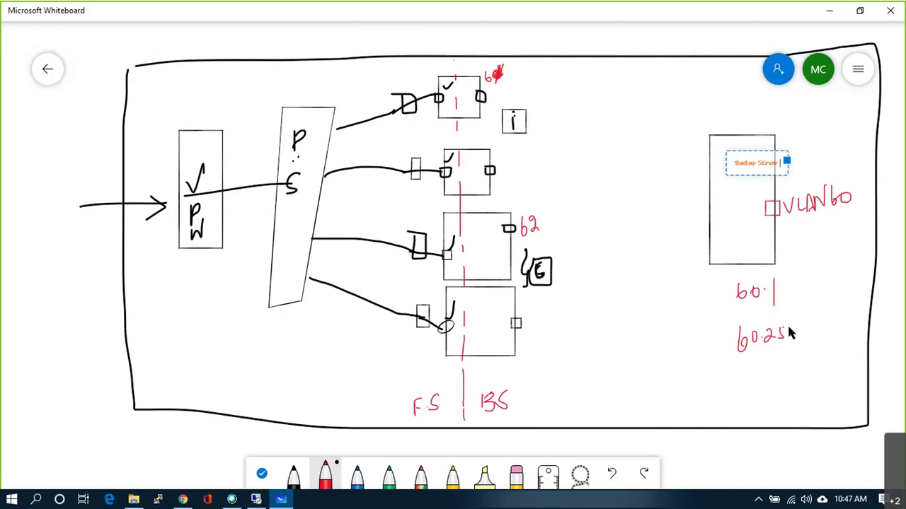
{"action": "mouse_move", "coordinate": [716, 285]}
{"action": "left_mouse_down"}
{"action": "mouse_move", "coordinate": [751, 273]}
{"action": "mouse_move", "coordinate": [710, 365]}
{"action": "mouse_move", "coordinate": [713, 285]}
{"action": "left_mouse_up"}
{"action": "left_click_drag", "start_coordinate": [815, 306], "coordinate": [814, 224]}
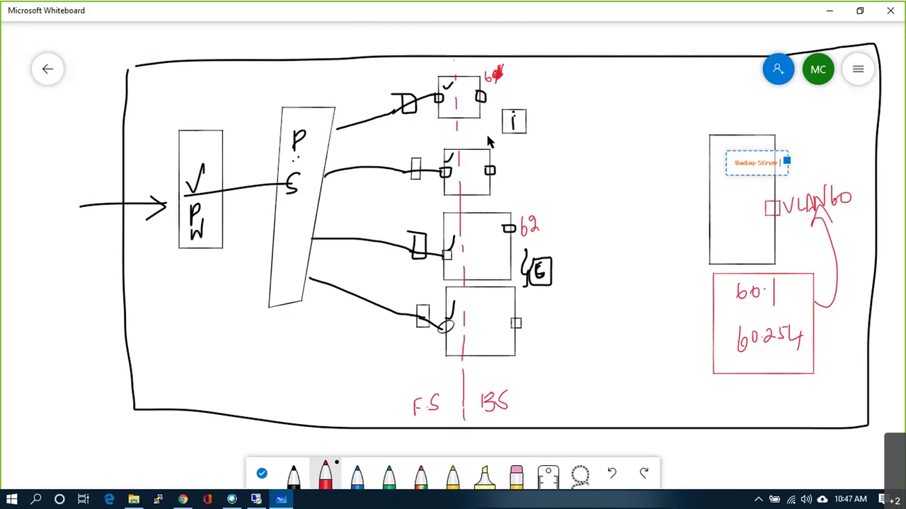
Step: Add red ticks beside the upper two squares and draw an arrow from each one's backup-side port to the backup server
{"action": "left_click_drag", "start_coordinate": [501, 75], "coordinate": [496, 70]}
{"action": "mouse_move", "coordinate": [522, 99]}
{"action": "left_mouse_down"}
{"action": "mouse_move", "coordinate": [531, 90]}
{"action": "mouse_move", "coordinate": [563, 118]}
{"action": "mouse_move", "coordinate": [701, 170]}
{"action": "left_mouse_up"}
{"action": "left_click_drag", "start_coordinate": [492, 172], "coordinate": [685, 182]}
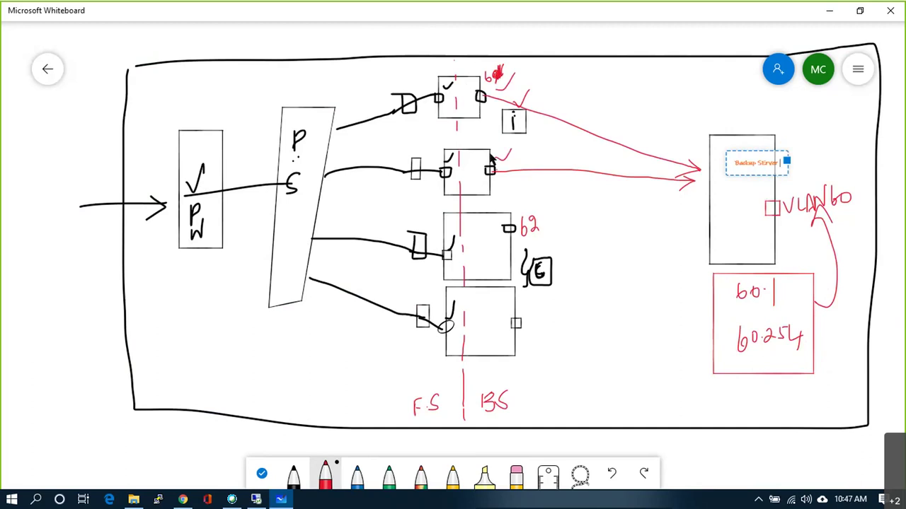
Step: Circle the VLAN60 label and write 60.2 in a red box inside the backup server
{"action": "mouse_move", "coordinate": [829, 178]}
{"action": "left_mouse_down"}
{"action": "mouse_move", "coordinate": [805, 173]}
{"action": "mouse_move", "coordinate": [783, 213]}
{"action": "left_mouse_up"}
{"action": "mouse_move", "coordinate": [832, 171]}
{"action": "left_mouse_down"}
{"action": "mouse_move", "coordinate": [862, 191]}
{"action": "mouse_move", "coordinate": [845, 224]}
{"action": "left_mouse_up"}
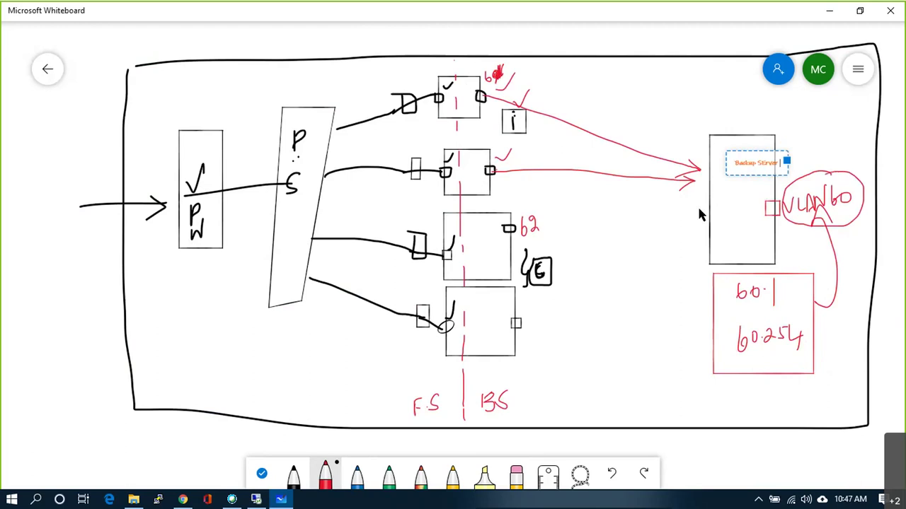
{"action": "mouse_move", "coordinate": [722, 208]}
{"action": "left_mouse_down"}
{"action": "mouse_move", "coordinate": [718, 221]}
{"action": "mouse_move", "coordinate": [748, 222]}
{"action": "left_mouse_up"}
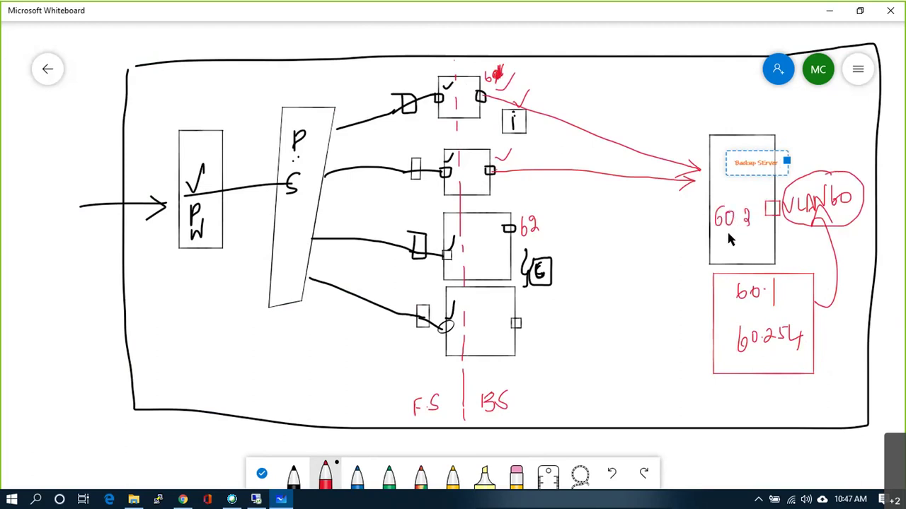
{"action": "left_click_drag", "start_coordinate": [714, 192], "coordinate": [713, 236]}
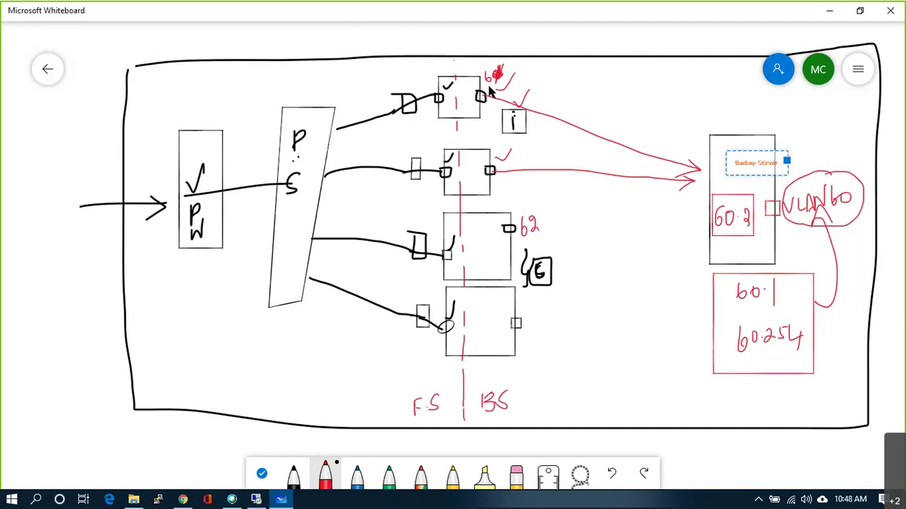
Step: Label the upper two squares 60.3 and 60.4 on the backup side, and all four 10.61, 10.21, 30.5 and 80.99 on the opposite side
{"action": "mouse_move", "coordinate": [515, 71]}
{"action": "left_mouse_down"}
{"action": "mouse_move", "coordinate": [509, 85]}
{"action": "mouse_move", "coordinate": [535, 83]}
{"action": "left_mouse_up"}
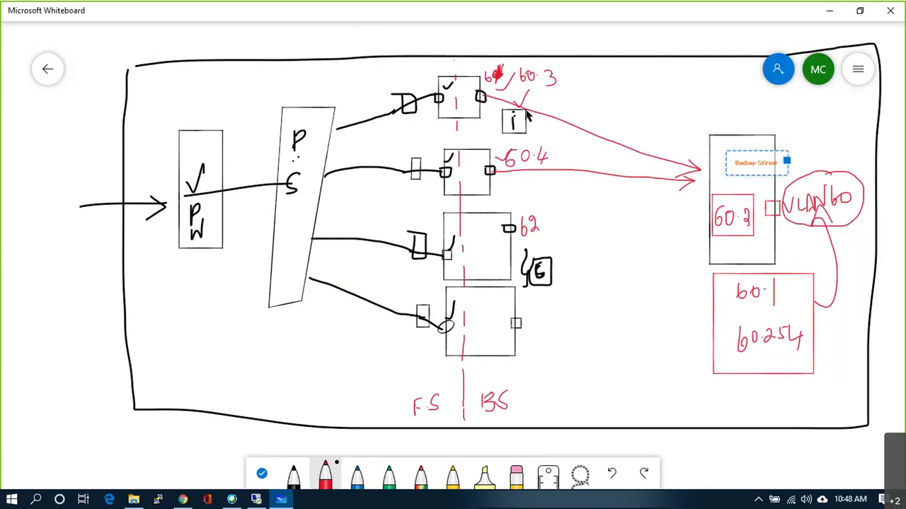
{"action": "left_click_drag", "start_coordinate": [402, 70], "coordinate": [431, 77]}
{"action": "mouse_move", "coordinate": [402, 139]}
{"action": "left_mouse_down"}
{"action": "mouse_move", "coordinate": [403, 149]}
{"action": "mouse_move", "coordinate": [429, 145]}
{"action": "left_mouse_up"}
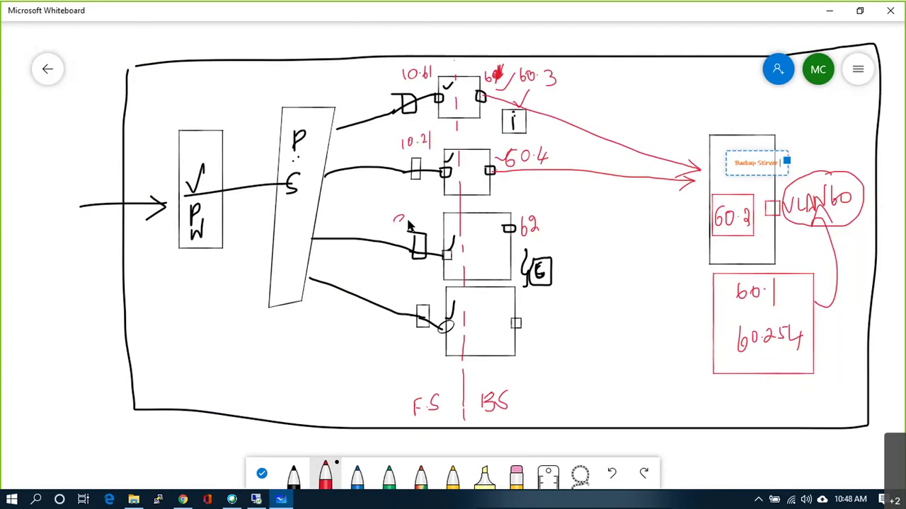
{"action": "left_click", "coordinate": [421, 223]}
{"action": "left_click_drag", "start_coordinate": [429, 208], "coordinate": [425, 221]}
{"action": "left_click_drag", "start_coordinate": [393, 282], "coordinate": [396, 287]}
{"action": "left_click_drag", "start_coordinate": [420, 281], "coordinate": [420, 292]}
{"action": "left_click_drag", "start_coordinate": [426, 281], "coordinate": [427, 292]}
Step: Draw a blue dashed double-headed arrow between the upper two squares and a blue tick beside the boxed letter i
{"action": "left_click", "coordinate": [354, 478]}
{"action": "left_click_drag", "start_coordinate": [486, 116], "coordinate": [483, 146]}
{"action": "left_click_drag", "start_coordinate": [480, 112], "coordinate": [489, 113]}
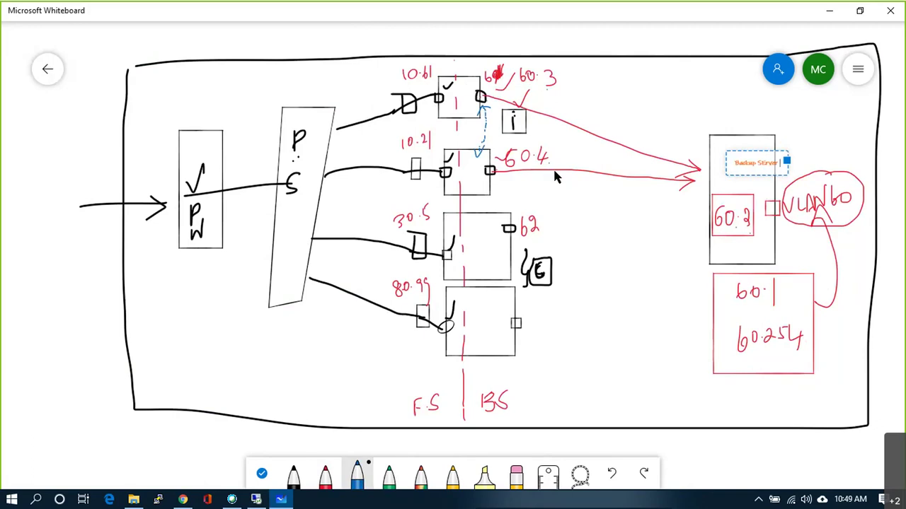
{"action": "left_click_drag", "start_coordinate": [521, 119], "coordinate": [548, 111]}
Step: Write 60.5 and 60.6 in blue beside the lower two squares and draw an arrow from each one's port to the backup server
{"action": "left_click", "coordinate": [570, 222]}
{"action": "left_click_drag", "start_coordinate": [580, 216], "coordinate": [574, 226]}
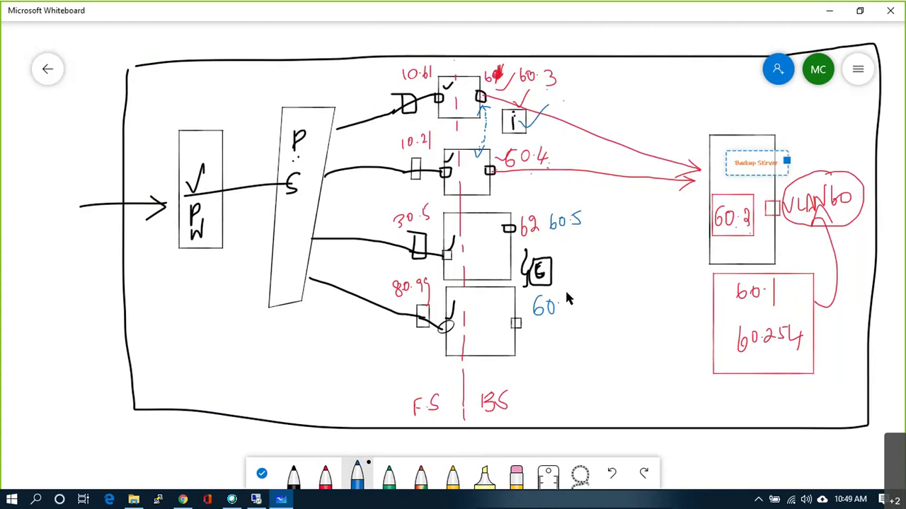
{"action": "left_click_drag", "start_coordinate": [524, 322], "coordinate": [692, 232]}
{"action": "left_click_drag", "start_coordinate": [508, 236], "coordinate": [588, 223]}
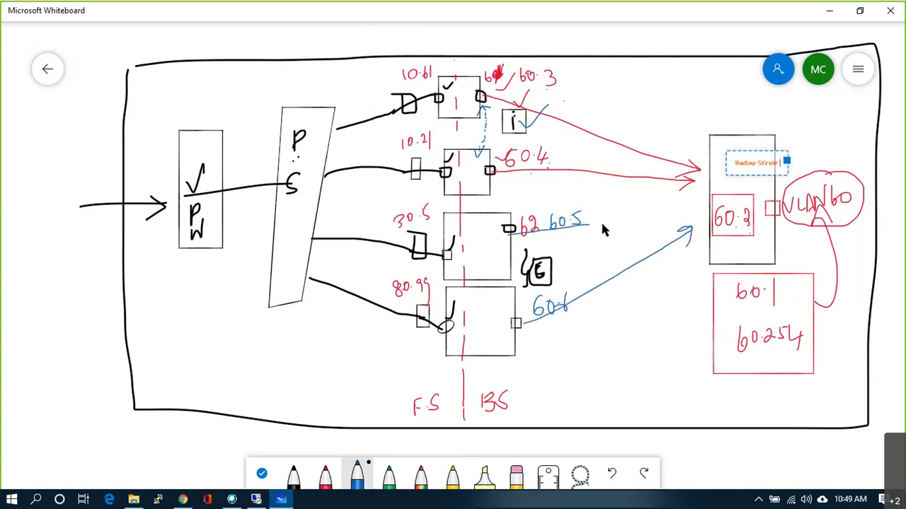
{"action": "left_click_drag", "start_coordinate": [690, 222], "coordinate": [679, 210]}
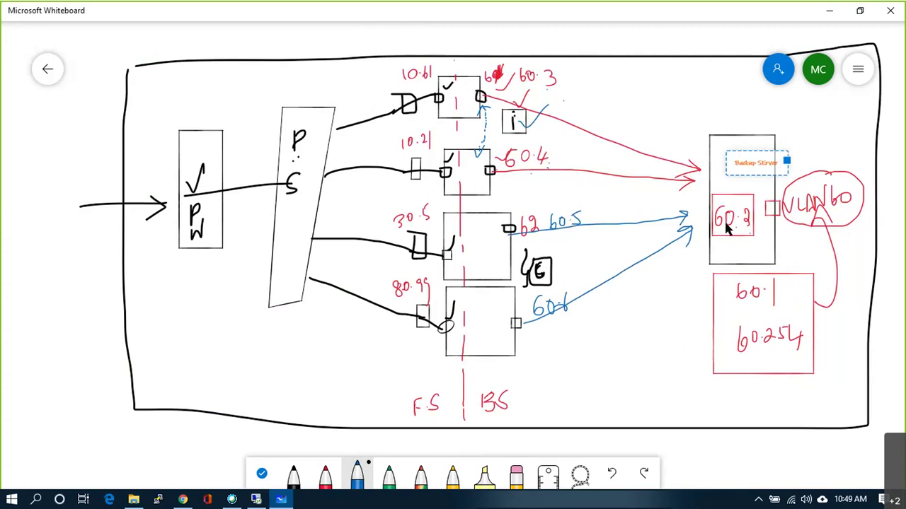
Step: Draw blue arrows linking the neighbouring backup addresses 60.3, 60.4, 60.5 and 60.6
{"action": "left_click", "coordinate": [579, 311]}
{"action": "mouse_move", "coordinate": [574, 282]}
{"action": "left_mouse_down"}
{"action": "mouse_move", "coordinate": [574, 253]}
{"action": "mouse_move", "coordinate": [580, 273]}
{"action": "left_mouse_up"}
{"action": "mouse_move", "coordinate": [555, 163]}
{"action": "left_mouse_down"}
{"action": "mouse_move", "coordinate": [563, 169]}
{"action": "mouse_move", "coordinate": [552, 198]}
{"action": "mouse_move", "coordinate": [561, 182]}
{"action": "left_mouse_up"}
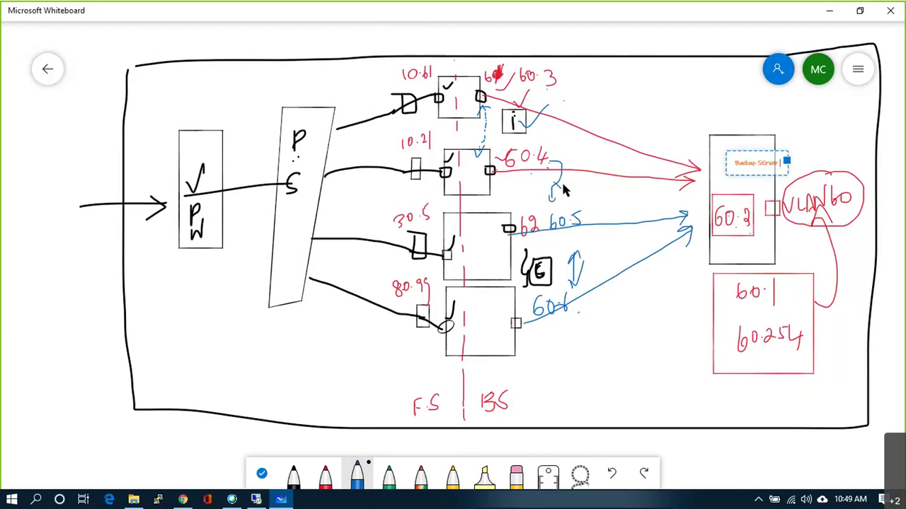
{"action": "mouse_move", "coordinate": [557, 79]}
{"action": "left_mouse_down"}
{"action": "mouse_move", "coordinate": [587, 101]}
{"action": "mouse_move", "coordinate": [574, 177]}
{"action": "mouse_move", "coordinate": [579, 168]}
{"action": "left_mouse_up"}
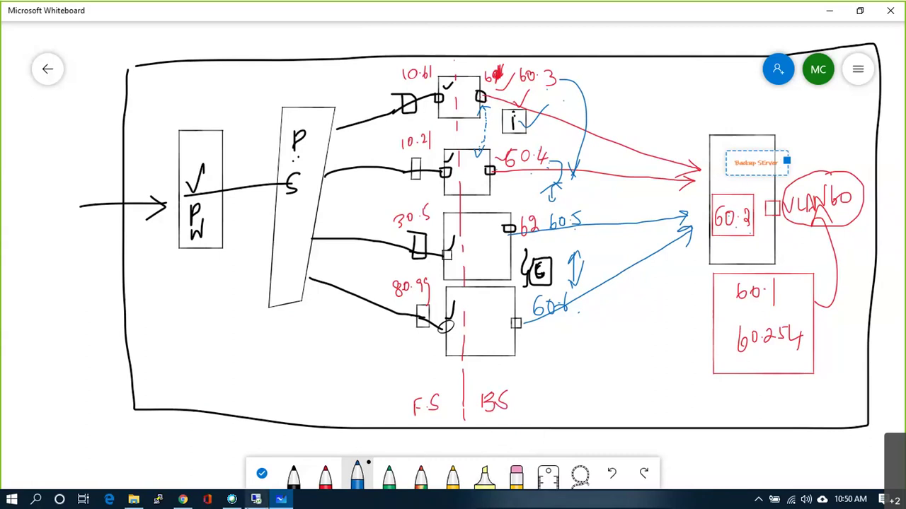
Step: Switch to the remote desktop session with the vSphere Web Client and show the networking inventory
{"action": "left_click", "coordinate": [267, 503]}
{"action": "left_click", "coordinate": [716, 80]}
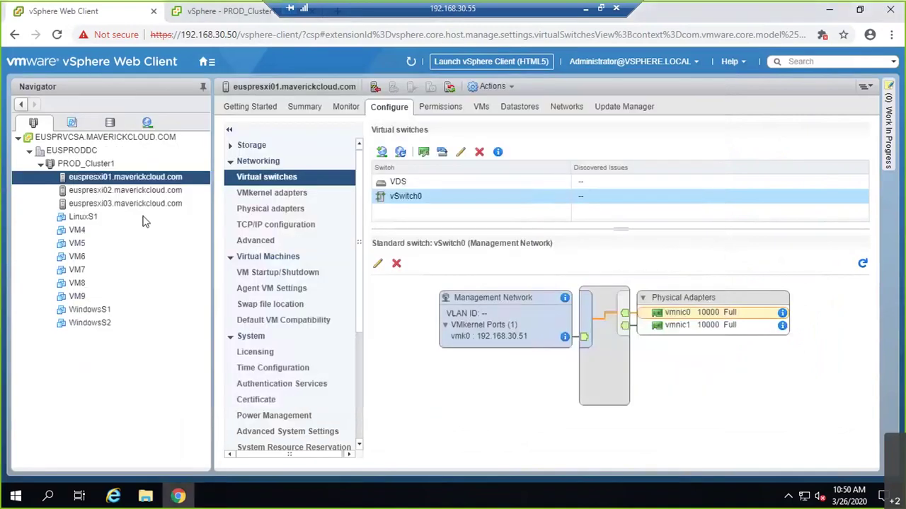
{"action": "left_click", "coordinate": [150, 123]}
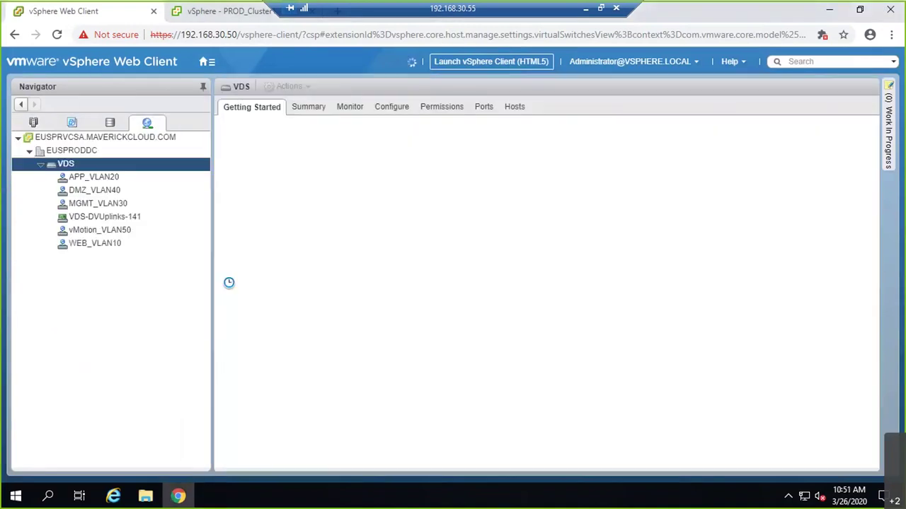
Step: Start a new distributed port group on the VDS switch and name it BKUP_PVLAN60
{"action": "right_click", "coordinate": [70, 167]}
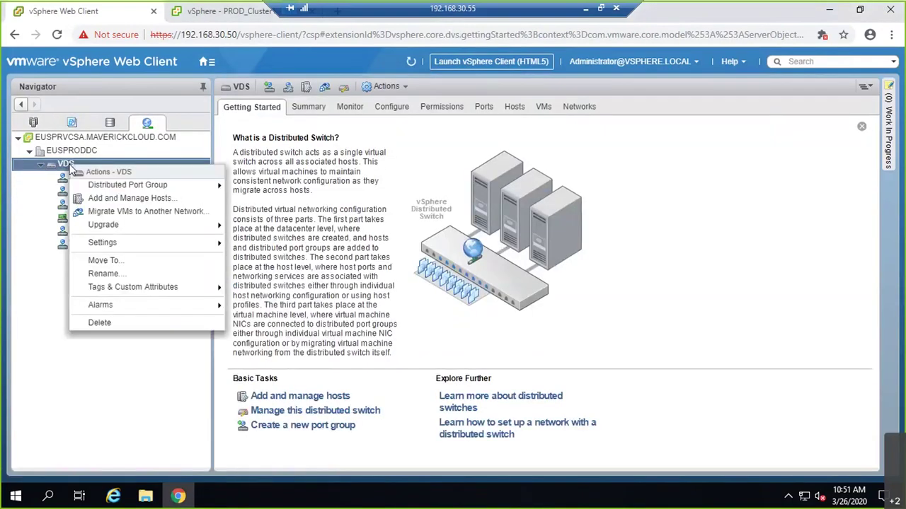
{"action": "mouse_move", "coordinate": [108, 189]}
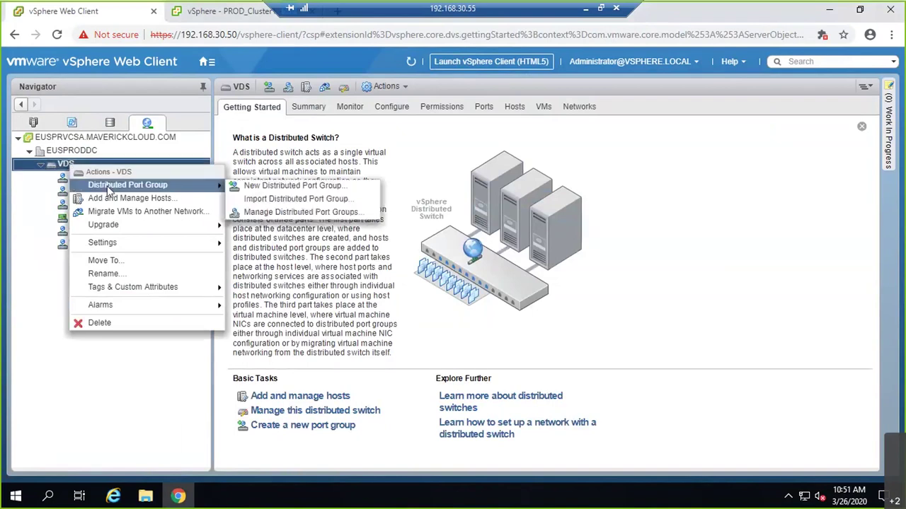
{"action": "left_click", "coordinate": [294, 185]}
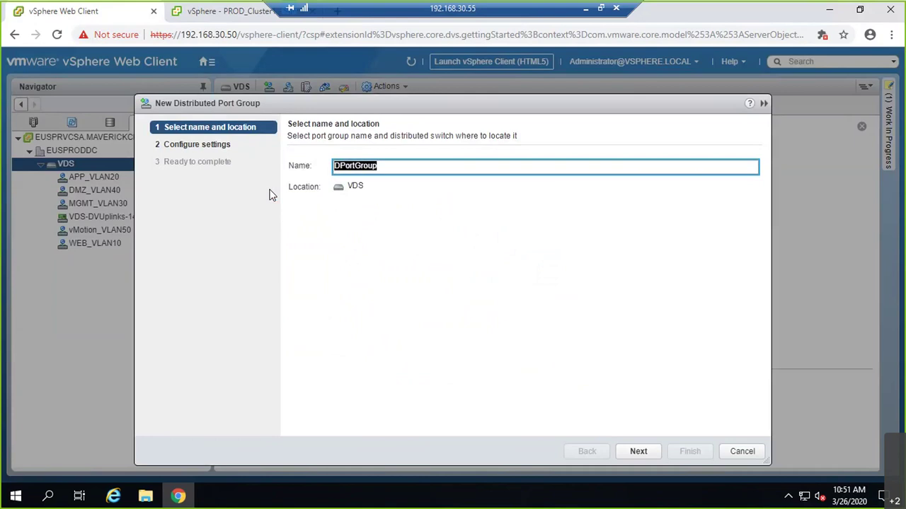
{"action": "type", "text": "BKUP_"}
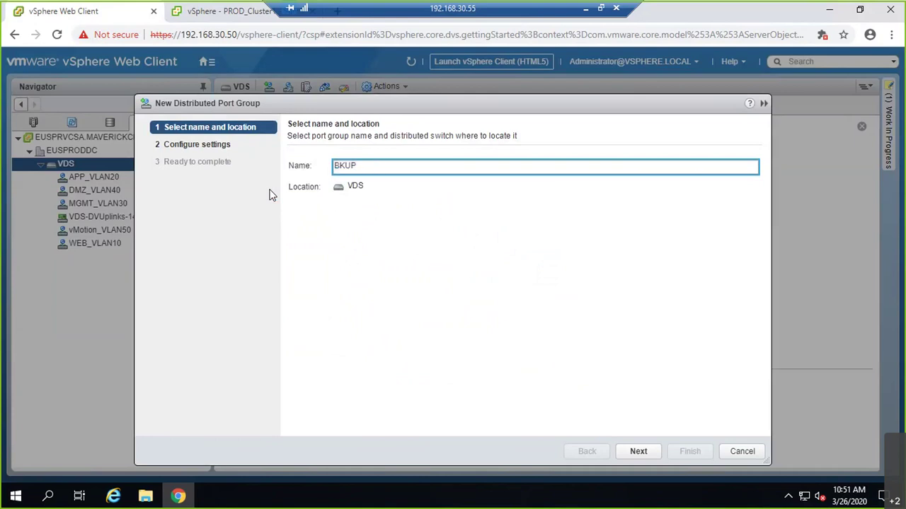
{"action": "type", "text": "PVLAN60"}
{"action": "left_click", "coordinate": [635, 451]}
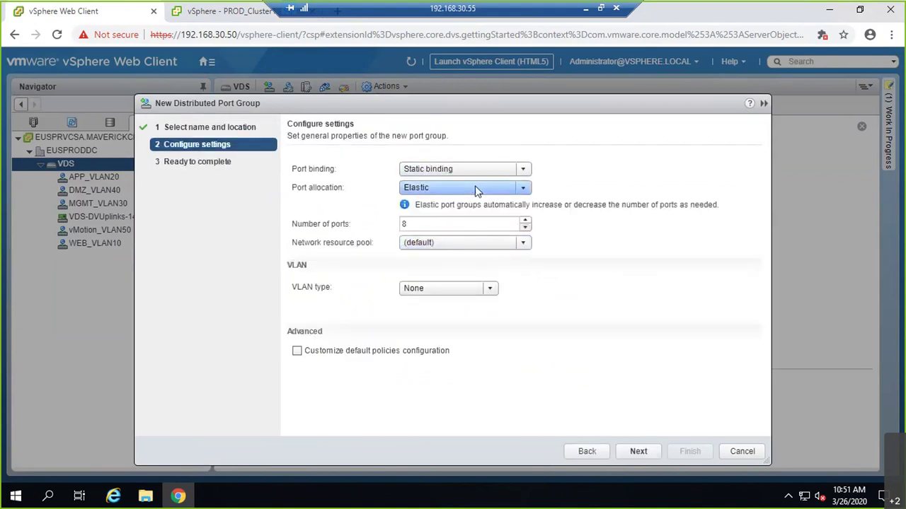
Step: Try to configure the new port group with 254 ports and the Private VLAN type, and abandon the wizard
{"action": "double_click", "coordinate": [478, 224]}
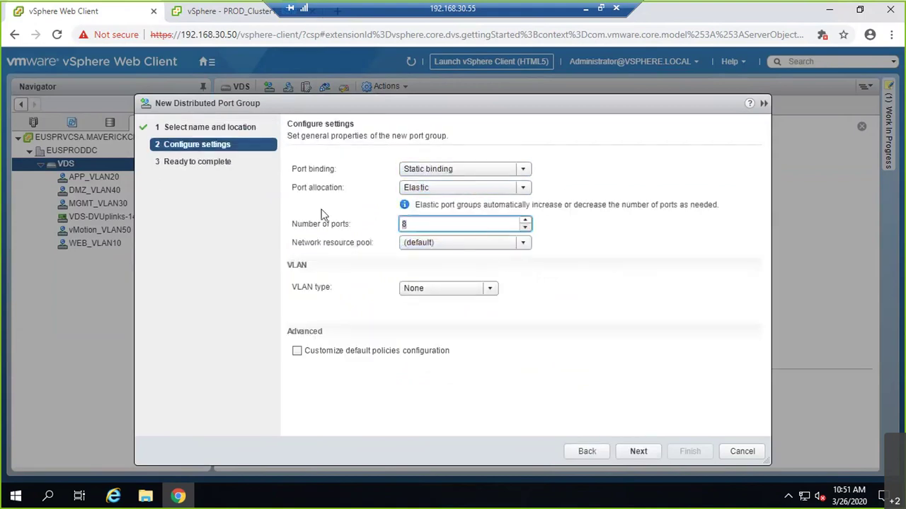
{"action": "type", "text": "254"}
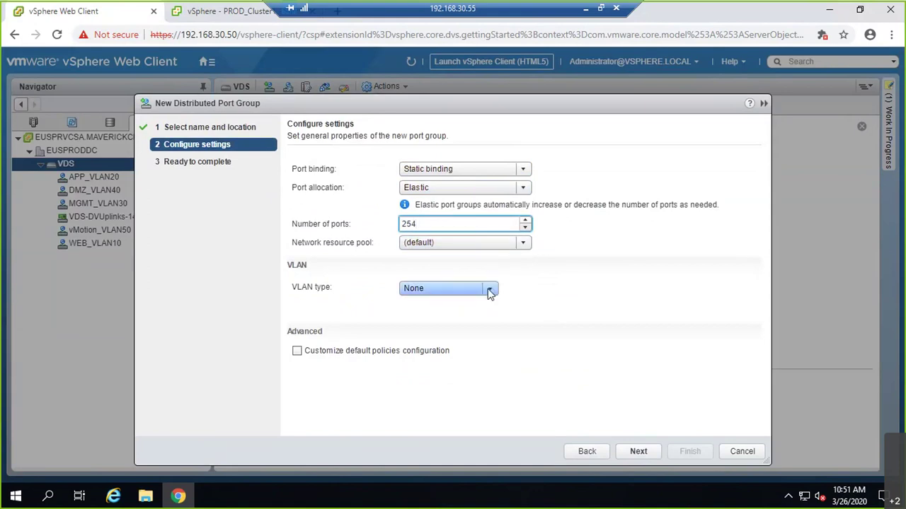
{"action": "left_click", "coordinate": [489, 288]}
{"action": "left_click", "coordinate": [453, 346]}
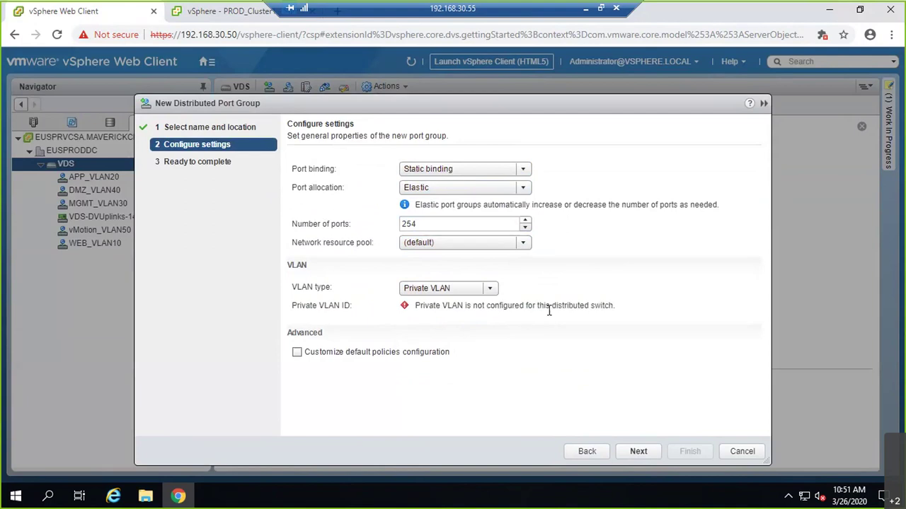
{"action": "left_click", "coordinate": [629, 450]}
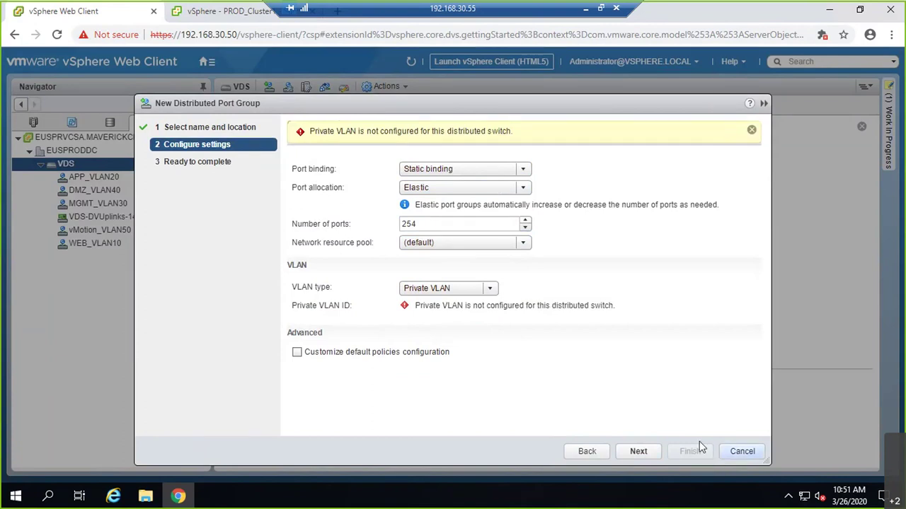
{"action": "left_click", "coordinate": [742, 451]}
Step: Open the Private VLAN settings of the VDS switch for editing and add primary VLAN ID 60
{"action": "right_click", "coordinate": [66, 164]}
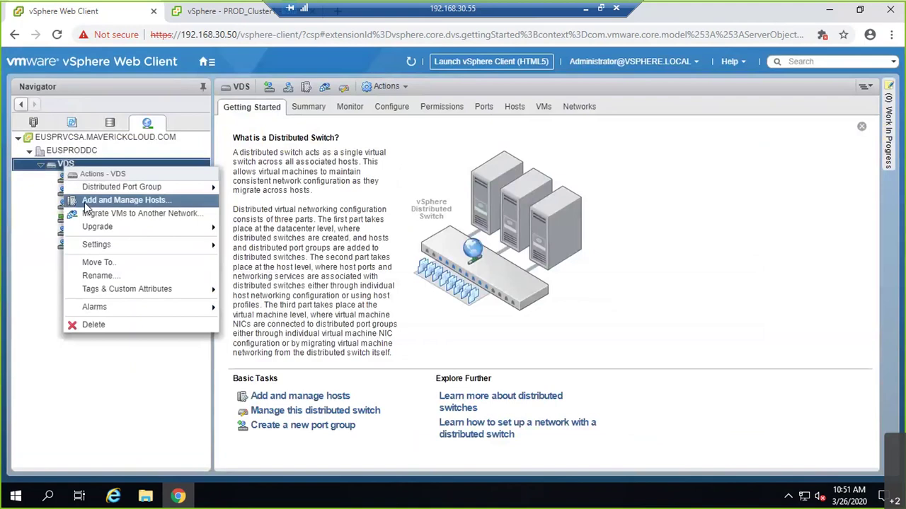
{"action": "left_click", "coordinate": [386, 107]}
{"action": "left_click", "coordinate": [274, 210]}
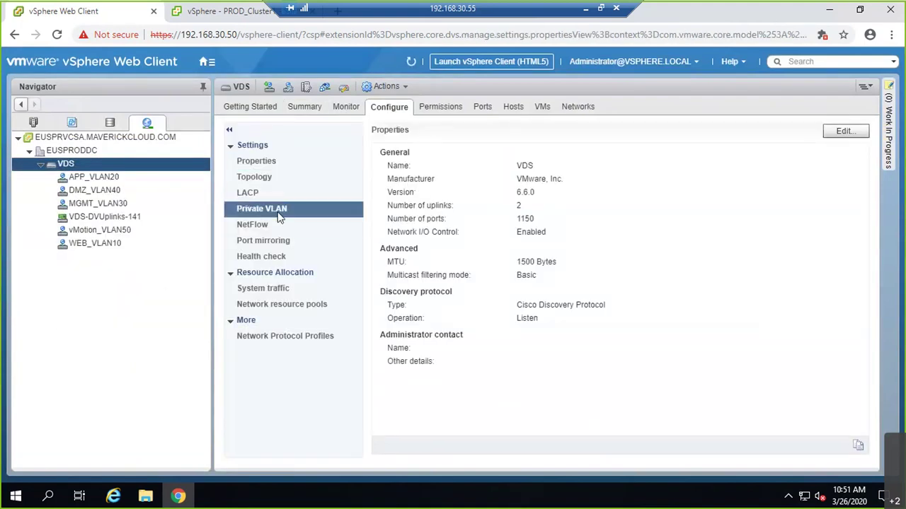
{"action": "left_click", "coordinate": [844, 132]}
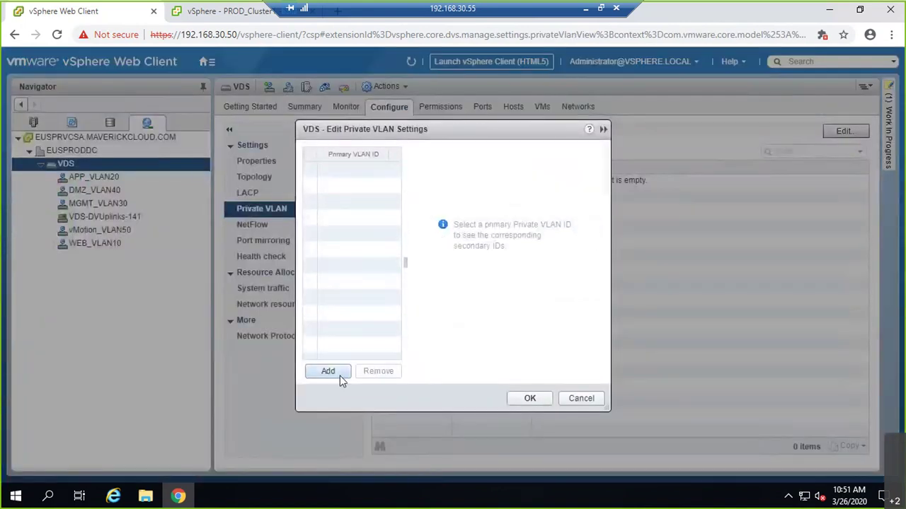
{"action": "left_click", "coordinate": [340, 376]}
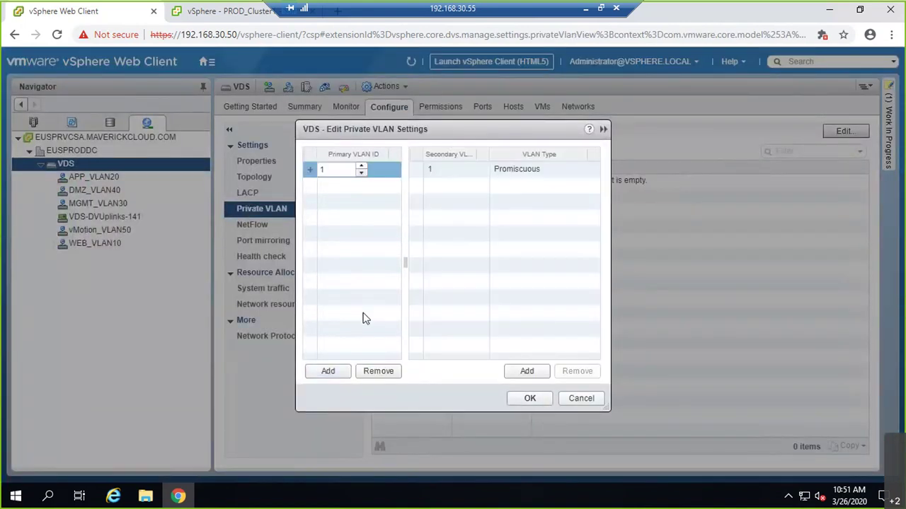
{"action": "left_click", "coordinate": [338, 172]}
{"action": "left_click", "coordinate": [499, 177]}
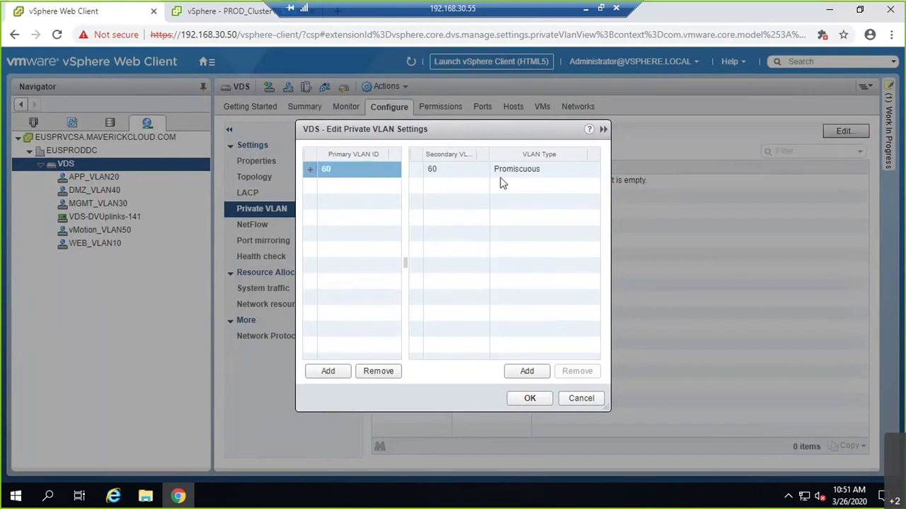
Step: Add secondary VLAN ID 61 of type Community under primary VLAN 60
{"action": "left_click", "coordinate": [526, 370]}
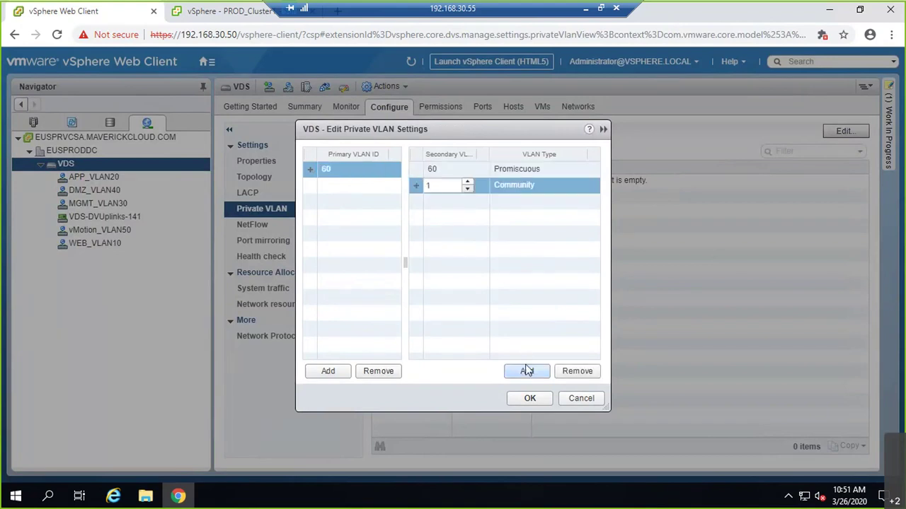
{"action": "left_click", "coordinate": [441, 185]}
{"action": "type", "text": "5"}
{"action": "key", "text": "BackSpace"}
{"action": "type", "text": "61"}
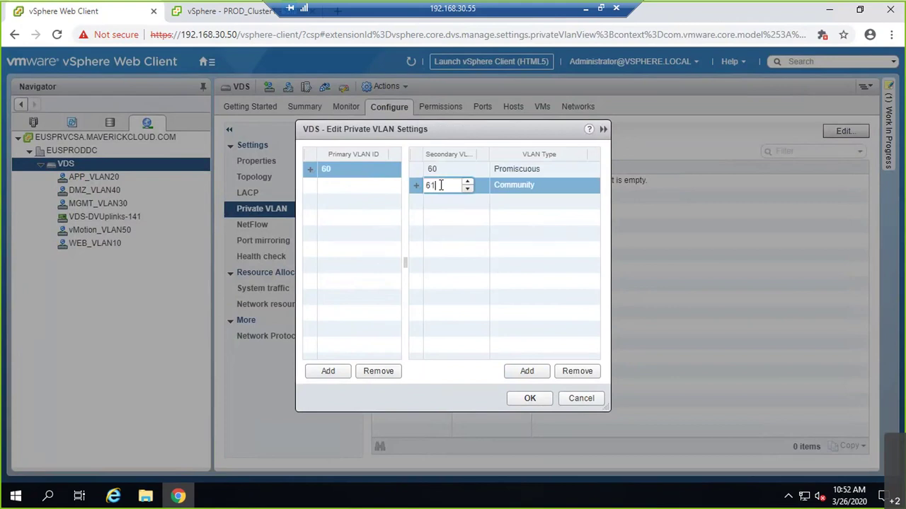
Step: Add secondary VLAN ID 62 of type Isolated under primary VLAN 60 and save the private VLAN settings
{"action": "left_click", "coordinate": [539, 373]}
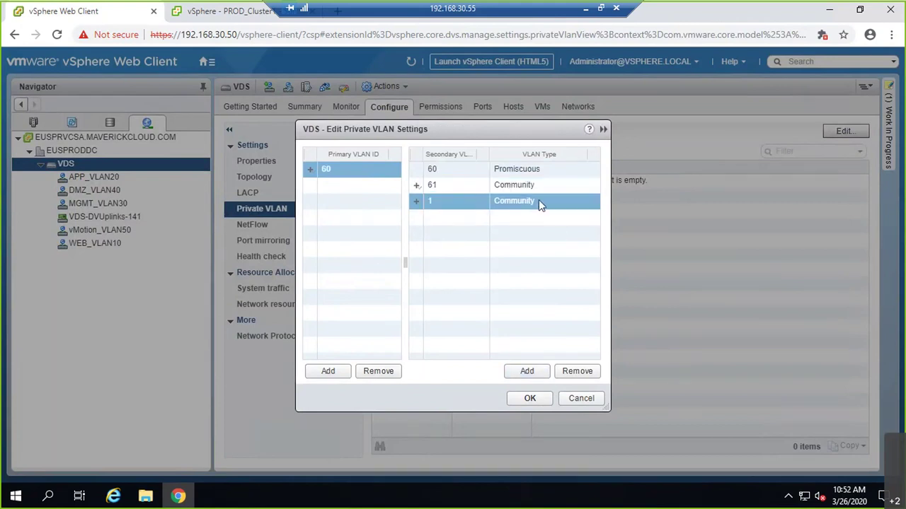
{"action": "left_click", "coordinate": [451, 201]}
{"action": "key", "text": "BackSpace"}
{"action": "type", "text": "62"}
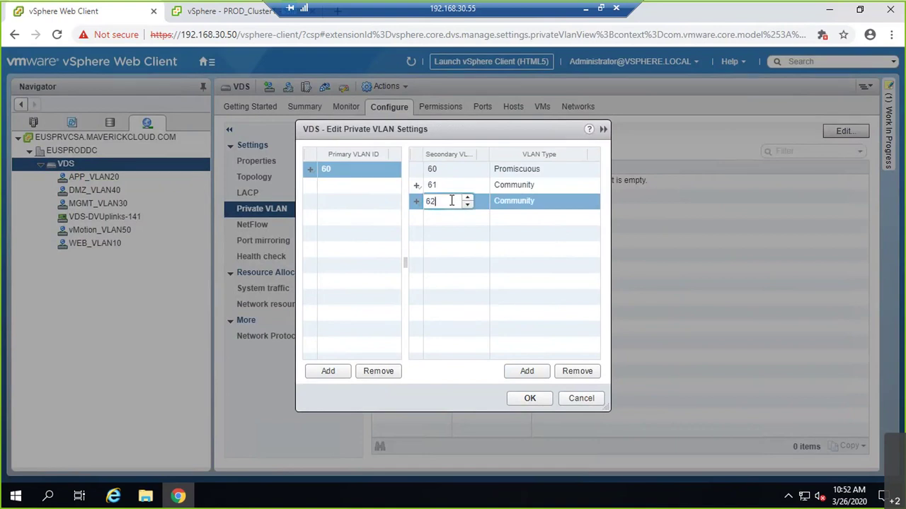
{"action": "left_click", "coordinate": [542, 196]}
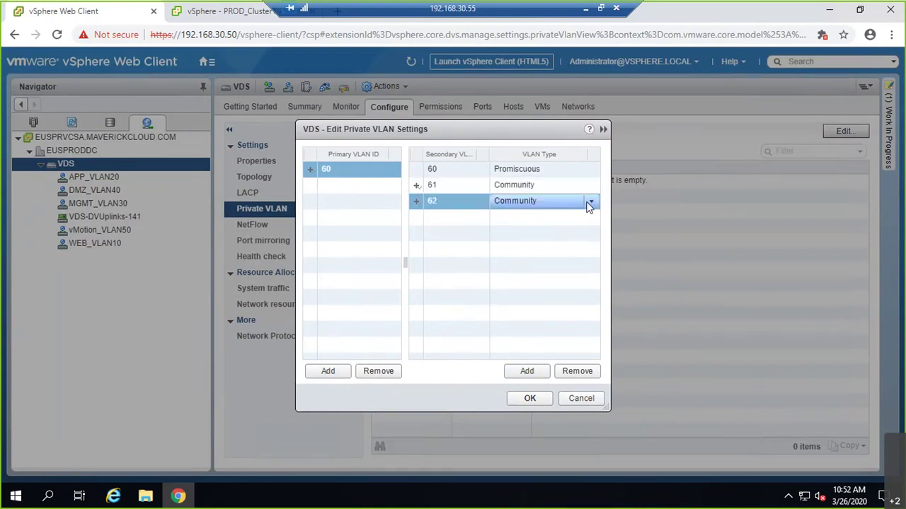
{"action": "left_click", "coordinate": [590, 202]}
{"action": "left_click", "coordinate": [520, 229]}
{"action": "left_click", "coordinate": [519, 259]}
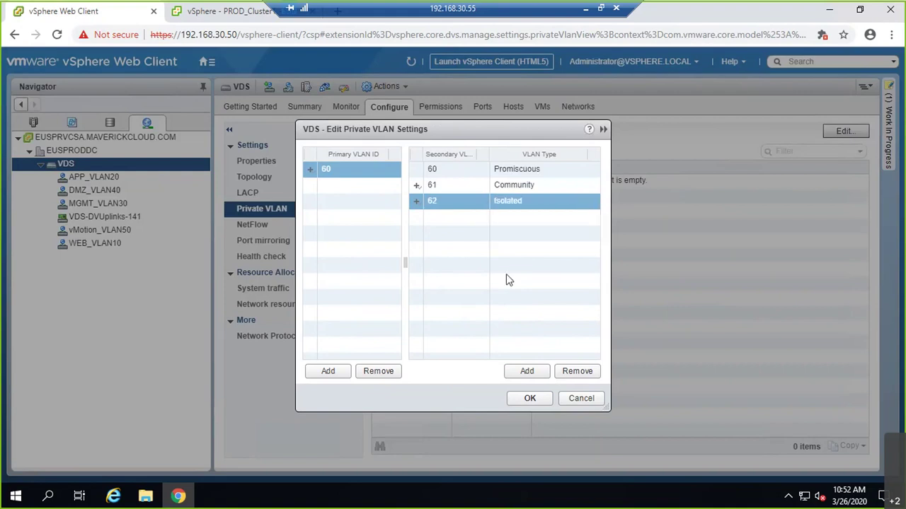
{"action": "left_click", "coordinate": [532, 399]}
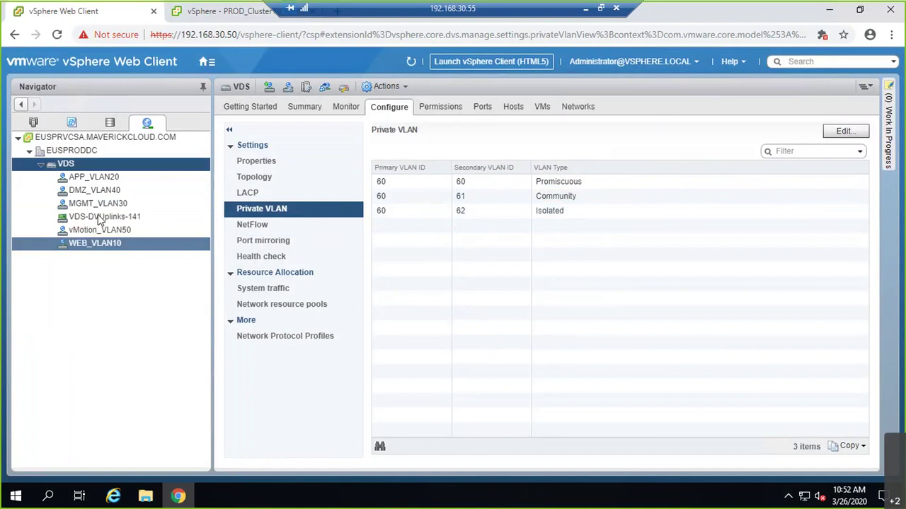
Step: Start a new distributed port group on VDS named BKUP_PVLAN60 and proceed to its settings
{"action": "right_click", "coordinate": [61, 165]}
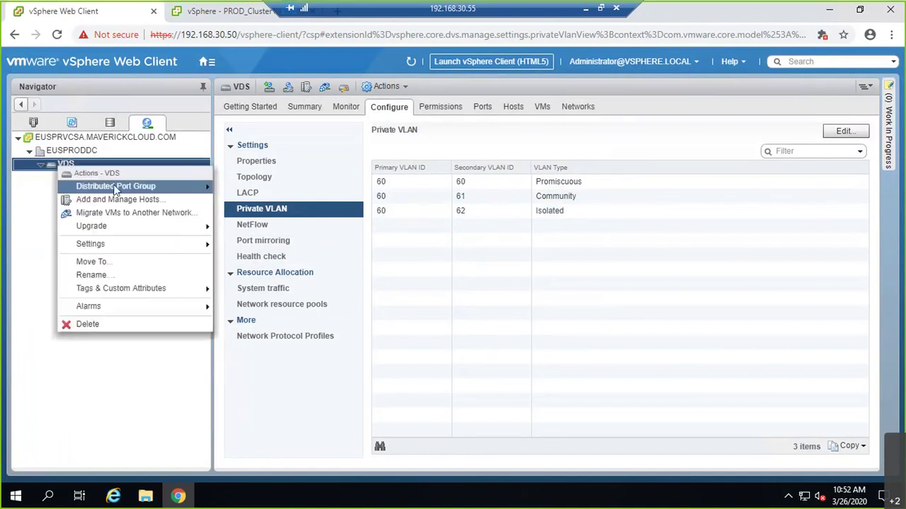
{"action": "mouse_move", "coordinate": [208, 188]}
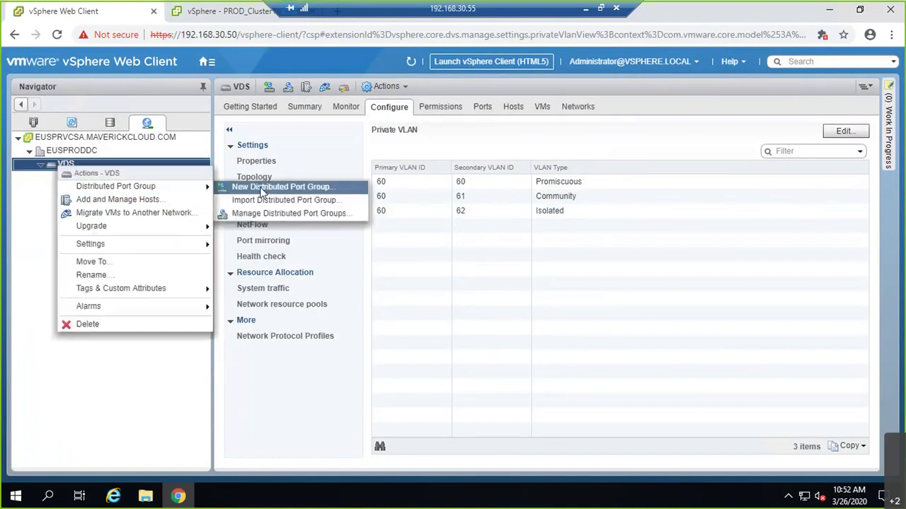
{"action": "left_click", "coordinate": [299, 186]}
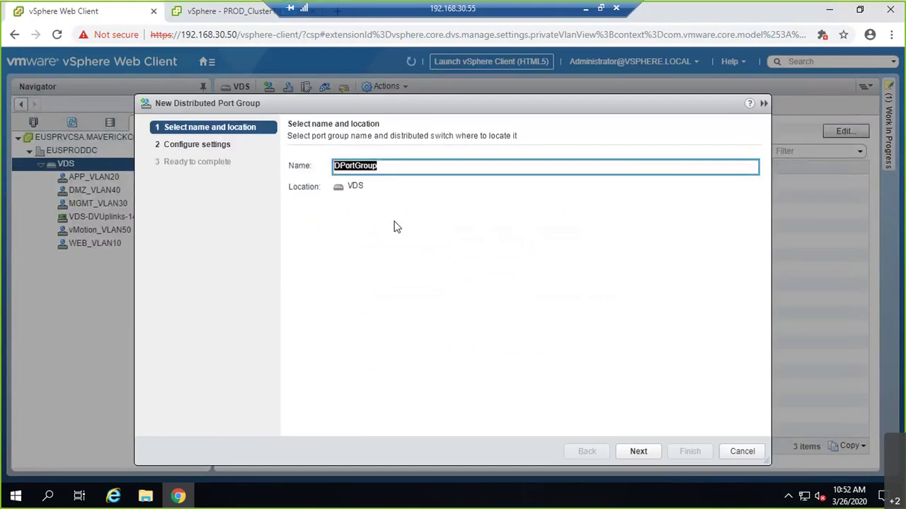
{"action": "key", "text": "BackSpace"}
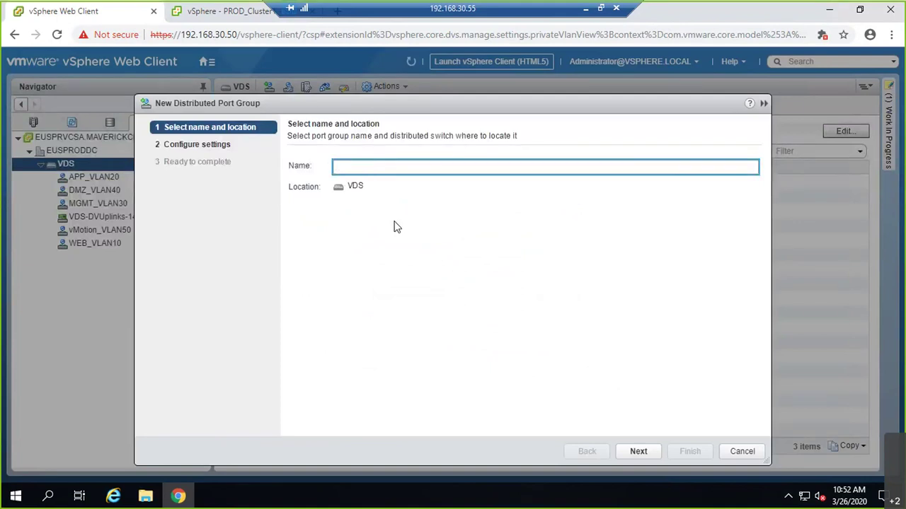
{"action": "type", "text": "BKUP_PVLAN60"}
{"action": "left_click", "coordinate": [636, 452]}
Step: Set the VLAN type of BKUP_PVLAN60 to Private VLAN with the Promiscuous (60, 60) ID
{"action": "left_click", "coordinate": [487, 288]}
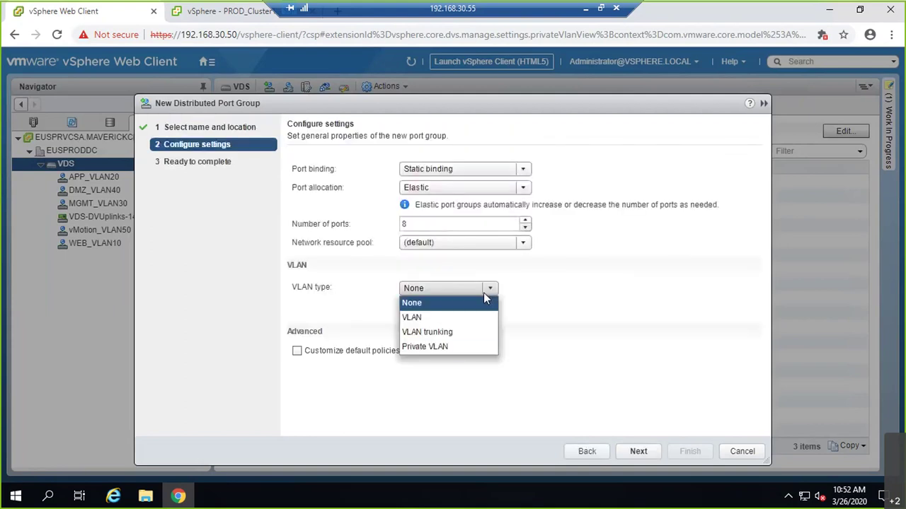
{"action": "left_click", "coordinate": [451, 348]}
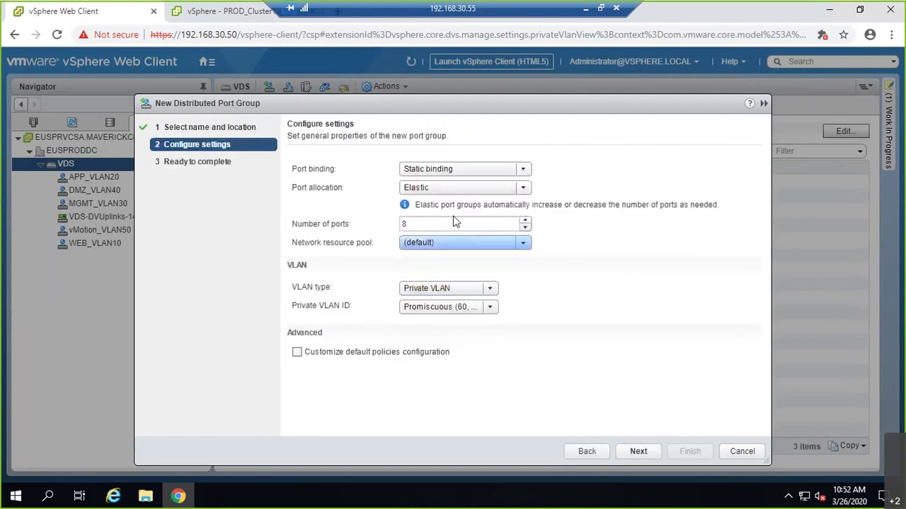
{"action": "left_click", "coordinate": [491, 308]}
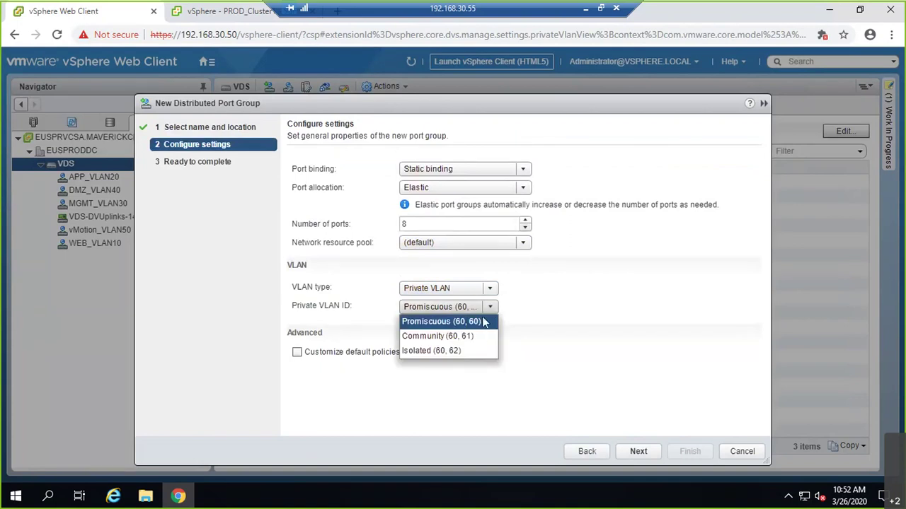
{"action": "left_click", "coordinate": [586, 307]}
Step: Set the number of ports to 254 and finish creating the BKUP_PVLAN60 port group
{"action": "left_click", "coordinate": [440, 223]}
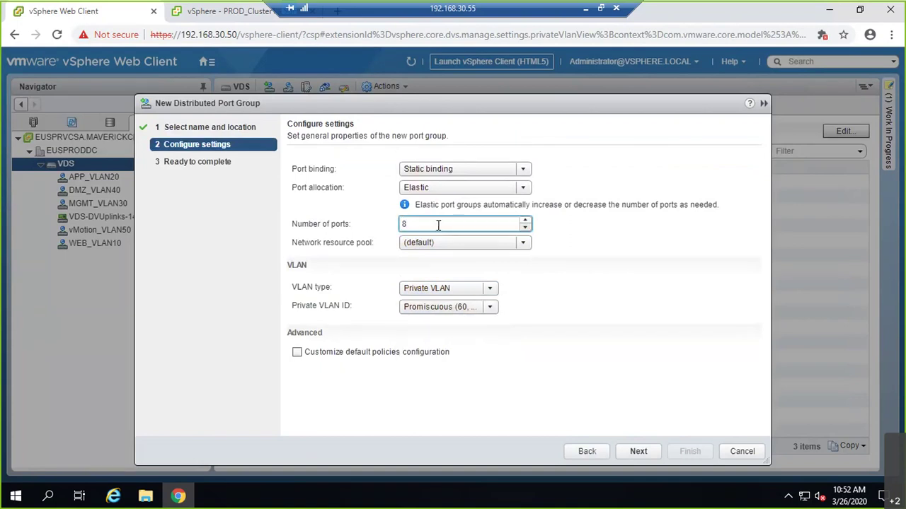
{"action": "key", "text": "BackSpace"}
{"action": "type", "text": "8"}
{"action": "key", "text": "BackSpace"}
{"action": "type", "text": "254"}
{"action": "left_click", "coordinate": [627, 452]}
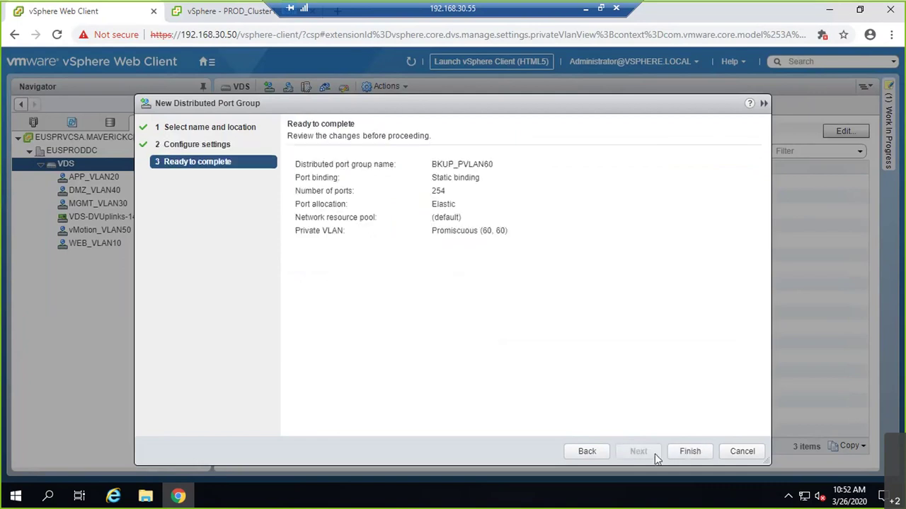
{"action": "left_click", "coordinate": [690, 453]}
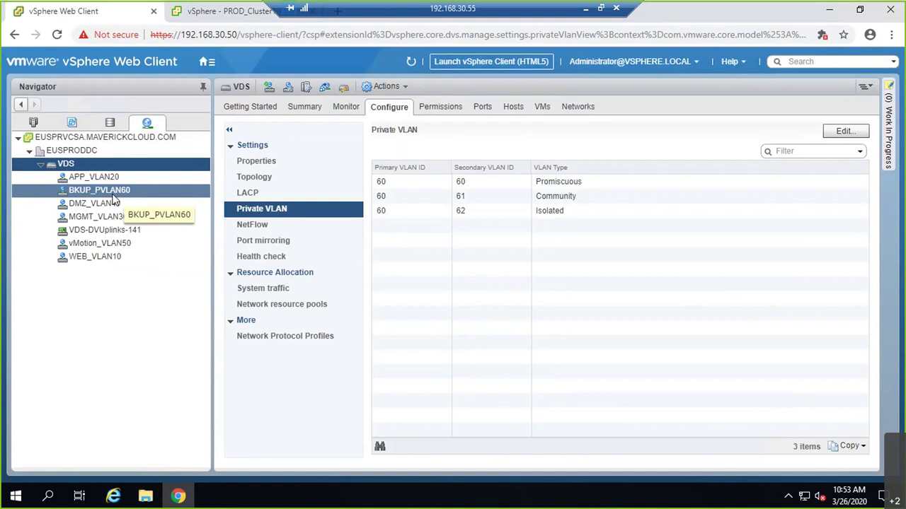
Step: Start another distributed port group on VDS named BKUP_PVLAN61 and proceed to its settings
{"action": "right_click", "coordinate": [97, 162]}
{"action": "mouse_move", "coordinate": [154, 183]}
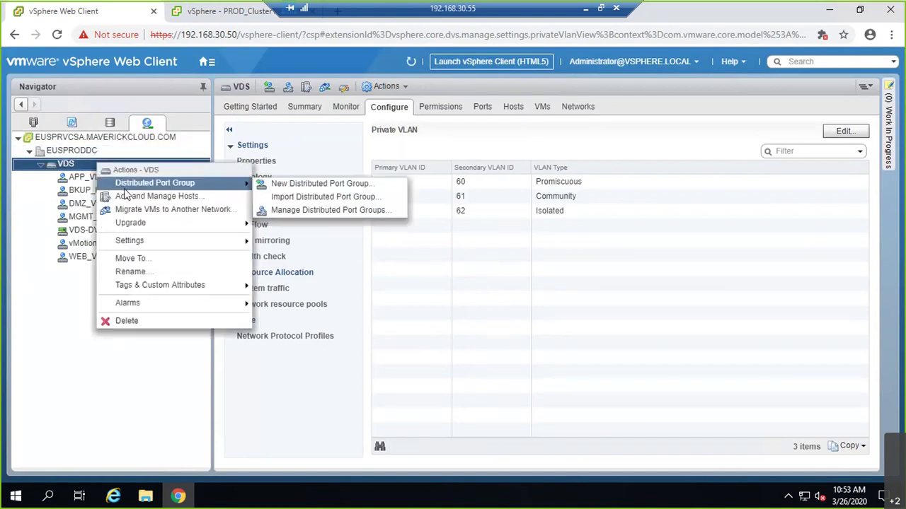
{"action": "left_click", "coordinate": [375, 184]}
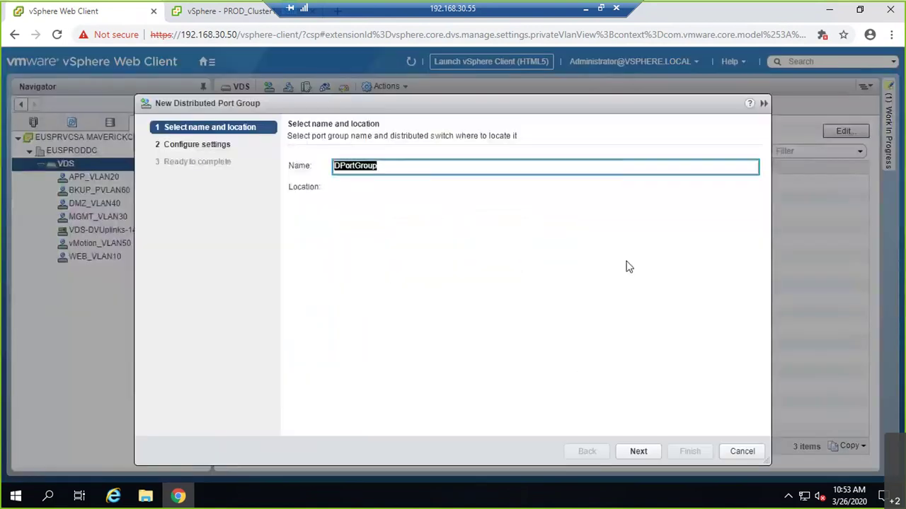
{"action": "type", "text": "BKUP"}
{"action": "type", "text": "_PRIV"}
{"action": "key", "text": "BackSpace"}
{"action": "key", "text": "BackSpace"}
{"action": "key", "text": "BackSpace"}
{"action": "type", "text": "VLAN61"}
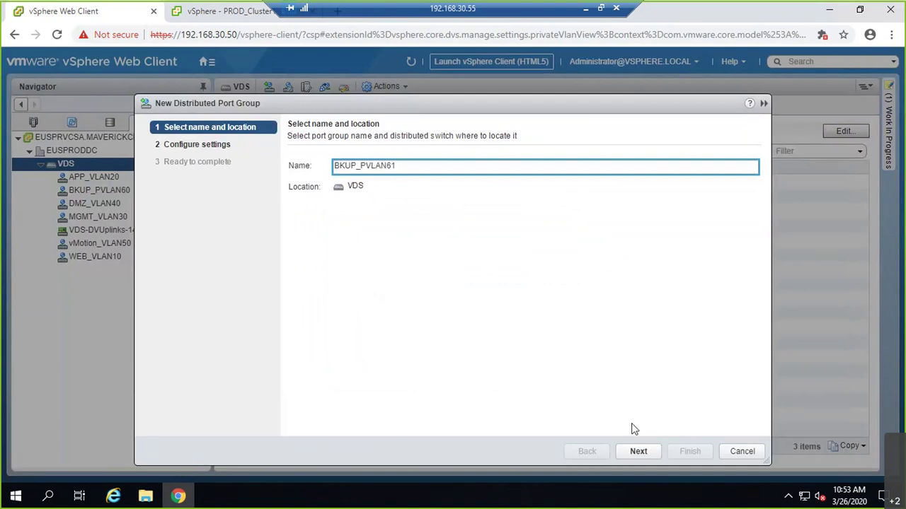
{"action": "left_click", "coordinate": [638, 451]}
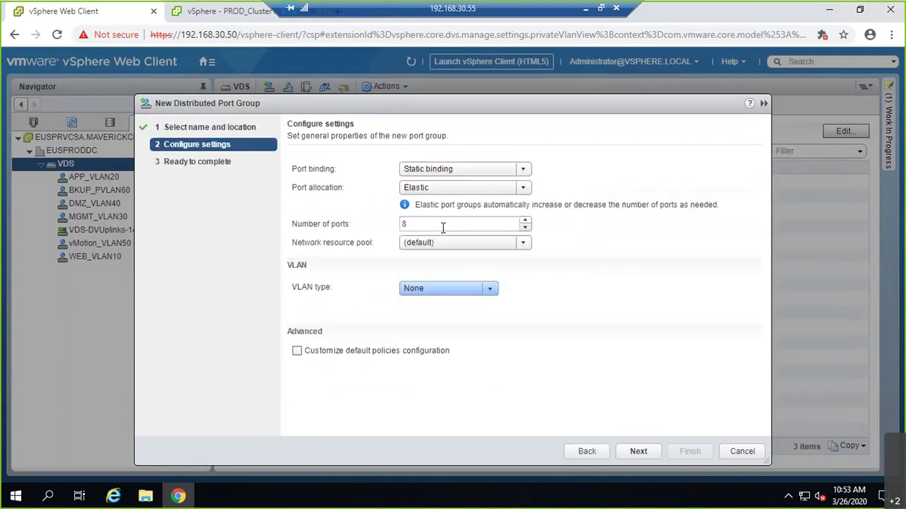
Step: Configure BKUP_PVLAN61 with 254 ports and Private VLAN Community (60, 61), and finish creating it
{"action": "left_click", "coordinate": [485, 226]}
{"action": "type", "text": "254"}
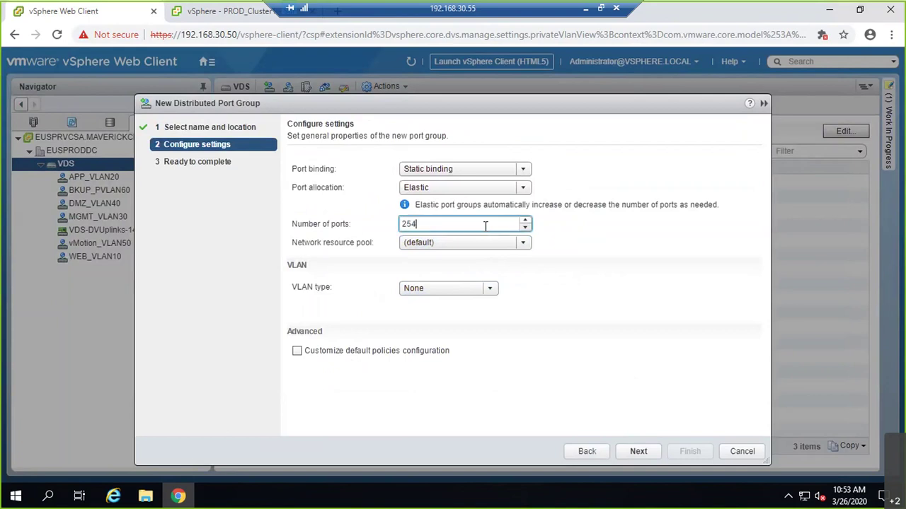
{"action": "left_click", "coordinate": [486, 290]}
{"action": "left_click", "coordinate": [477, 342]}
{"action": "left_click", "coordinate": [495, 310]}
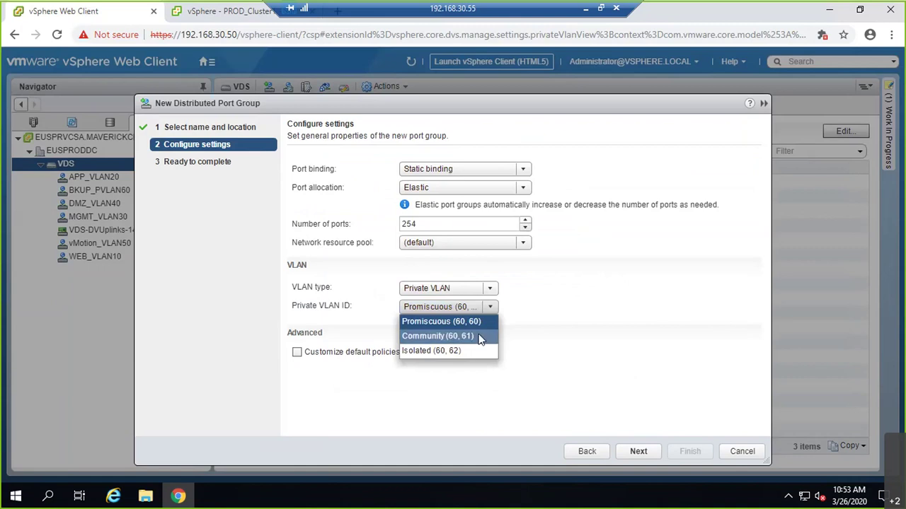
{"action": "left_click", "coordinate": [479, 337]}
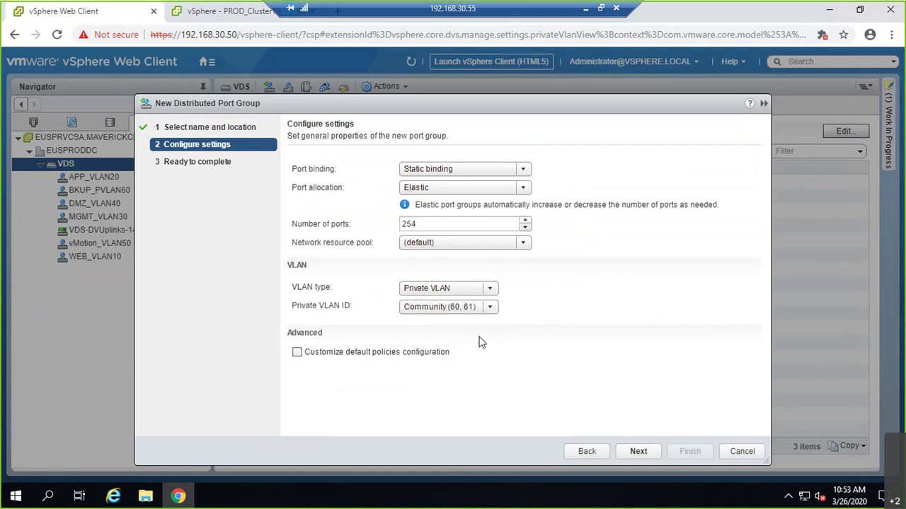
{"action": "left_click", "coordinate": [633, 452]}
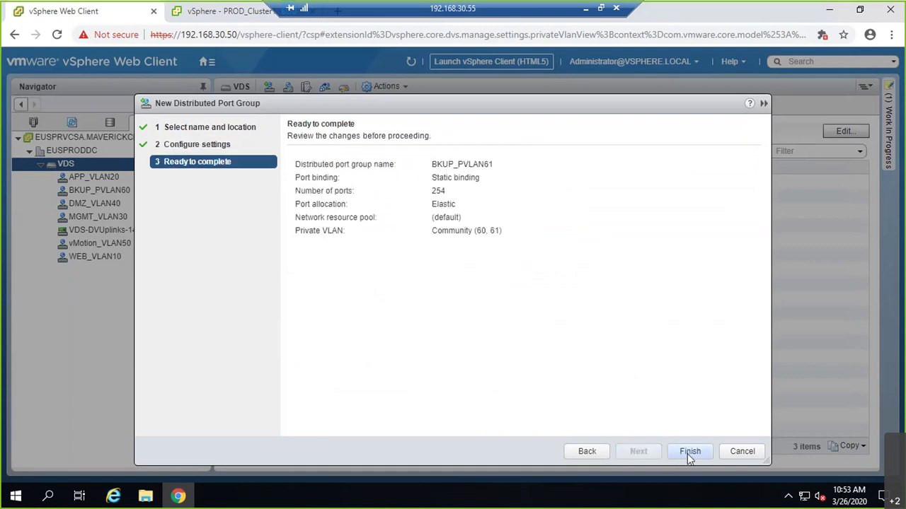
{"action": "left_click", "coordinate": [689, 453]}
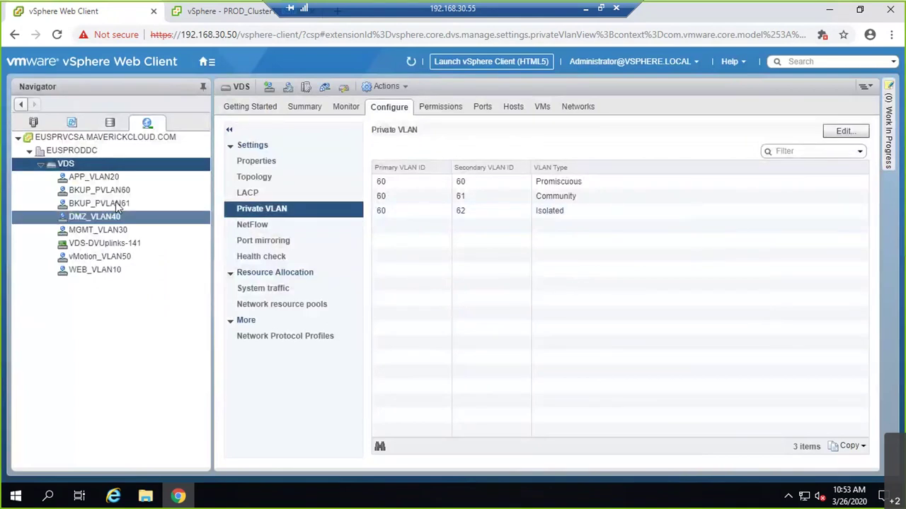
Step: Start a third distributed port group on VDS named BKUP_PVLAN62 and proceed to its settings
{"action": "right_click", "coordinate": [88, 166]}
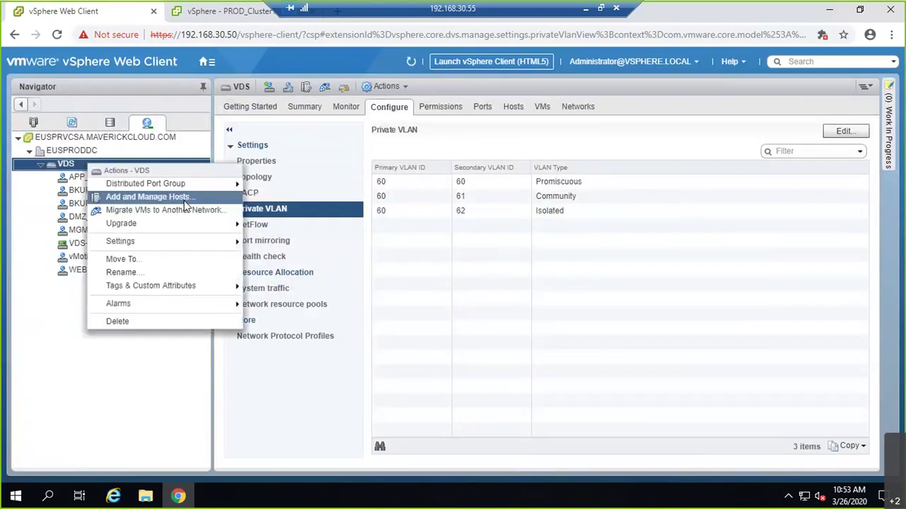
{"action": "mouse_move", "coordinate": [219, 184]}
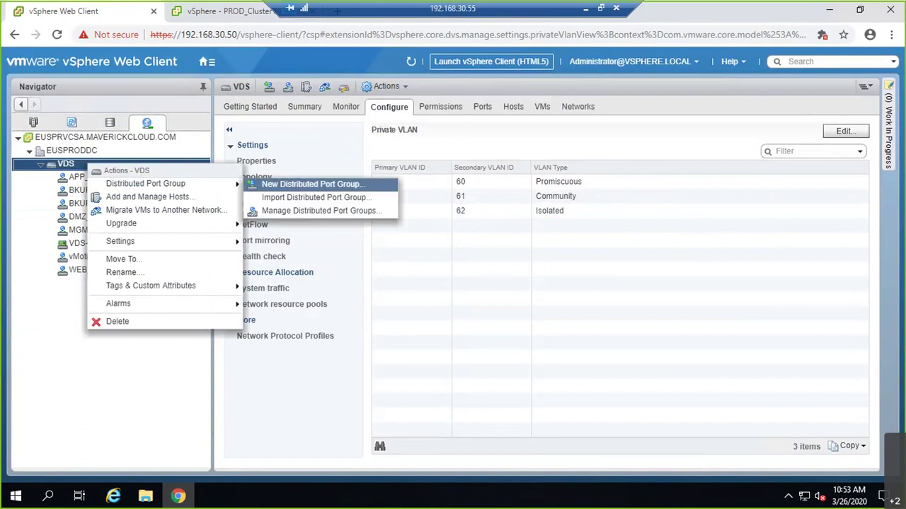
{"action": "left_click", "coordinate": [311, 184]}
{"action": "type", "text": "BKUP"}
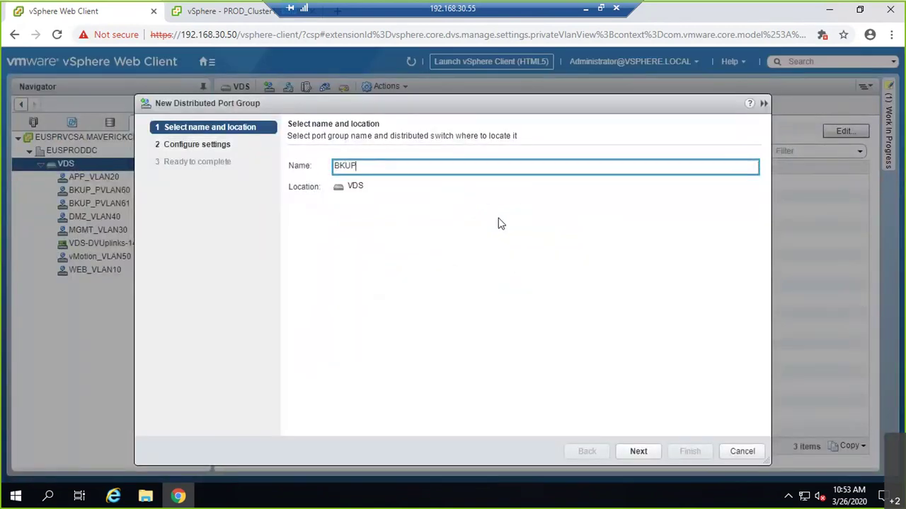
{"action": "type", "text": "_PVLAN62"}
{"action": "left_click", "coordinate": [641, 457]}
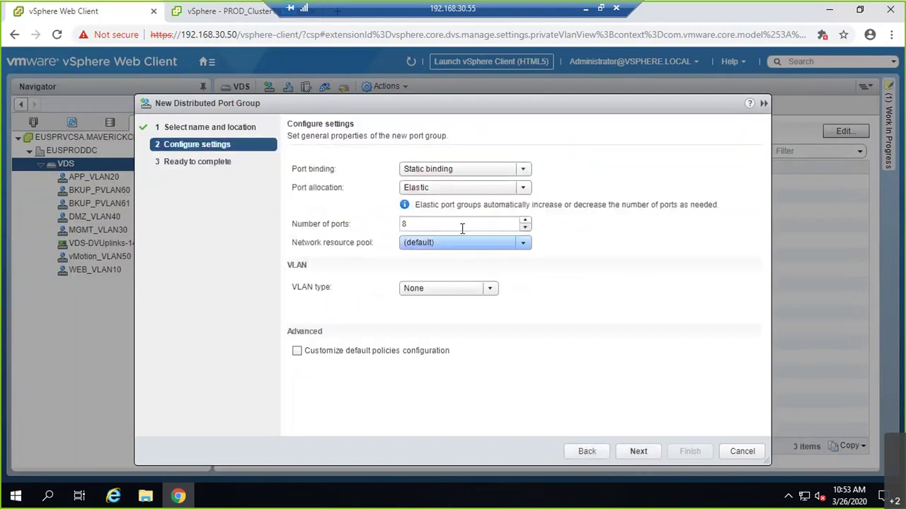
Step: Configure BKUP_PVLAN62 with 254 ports and Private VLAN Isolated (60, 62), and finish creating it
{"action": "left_click", "coordinate": [461, 225]}
{"action": "key", "text": "BackSpace"}
{"action": "type", "text": "254"}
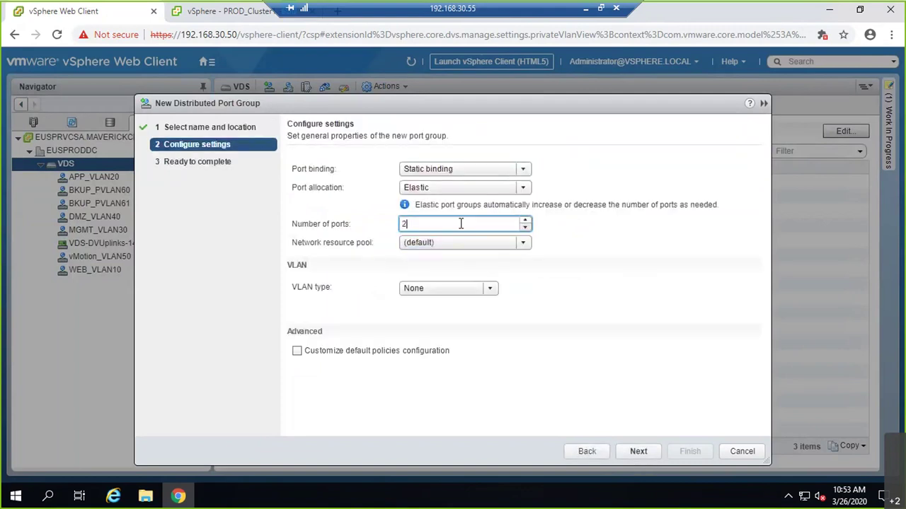
{"action": "left_click", "coordinate": [480, 292]}
{"action": "left_click", "coordinate": [459, 347]}
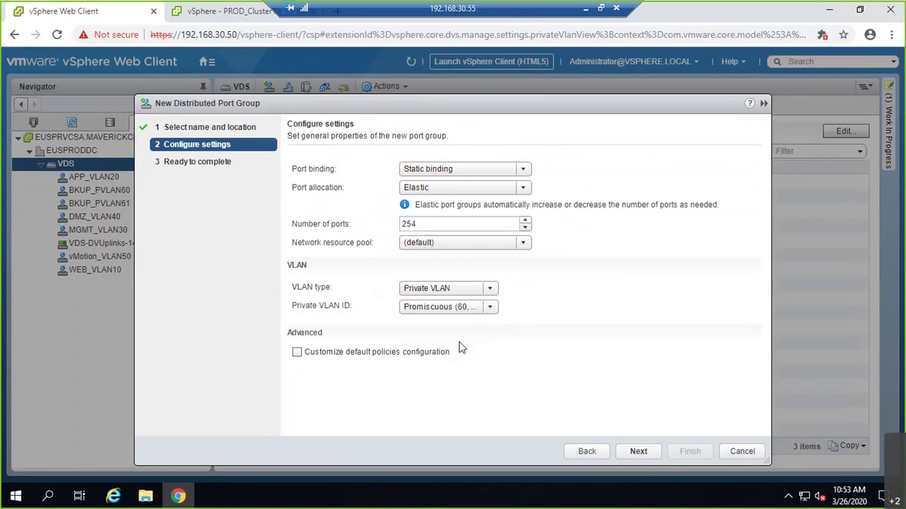
{"action": "left_click", "coordinate": [483, 307]}
{"action": "left_click", "coordinate": [473, 354]}
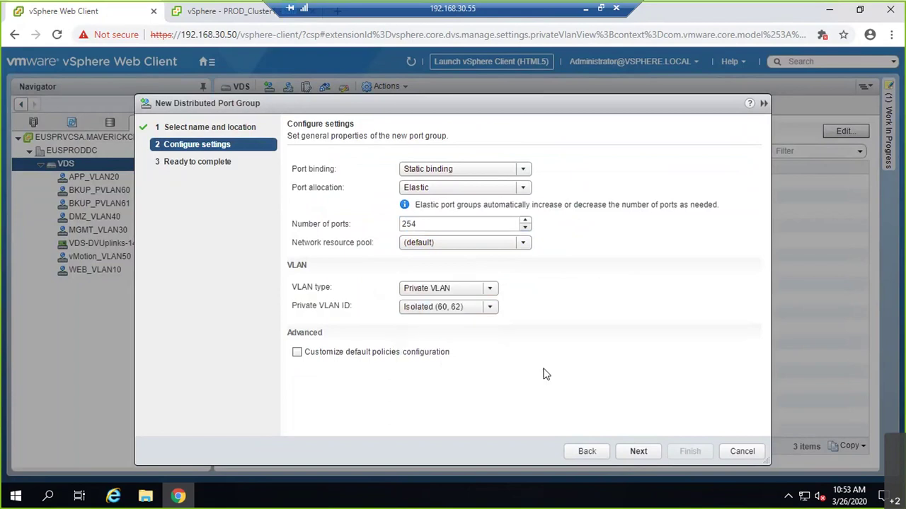
{"action": "left_click", "coordinate": [639, 451]}
{"action": "left_click", "coordinate": [677, 451]}
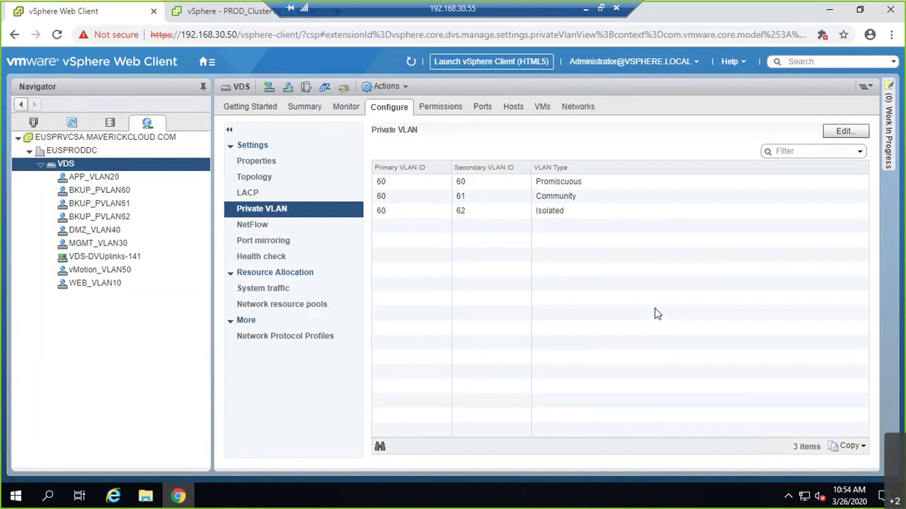
Step: Show the virtual machines that belong to host euspresxi03.maverickcloud.com
{"action": "left_click", "coordinate": [32, 123]}
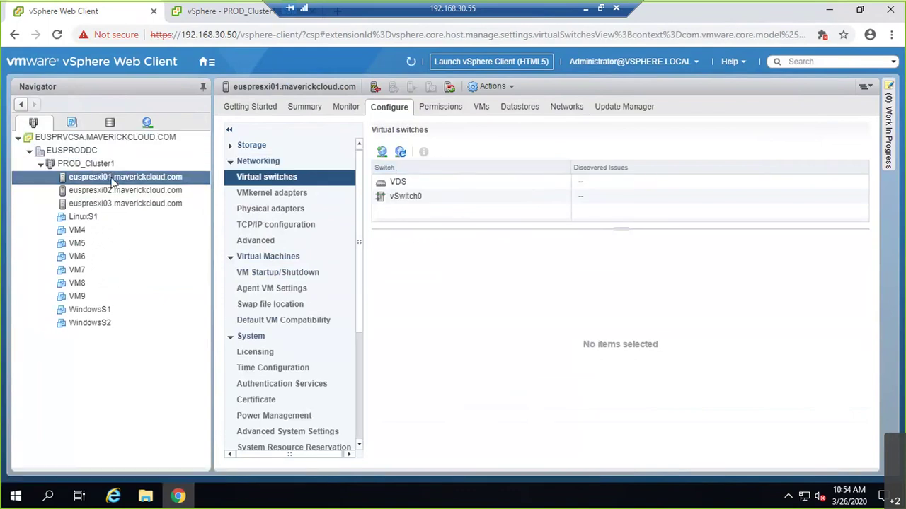
{"action": "left_click", "coordinate": [163, 205]}
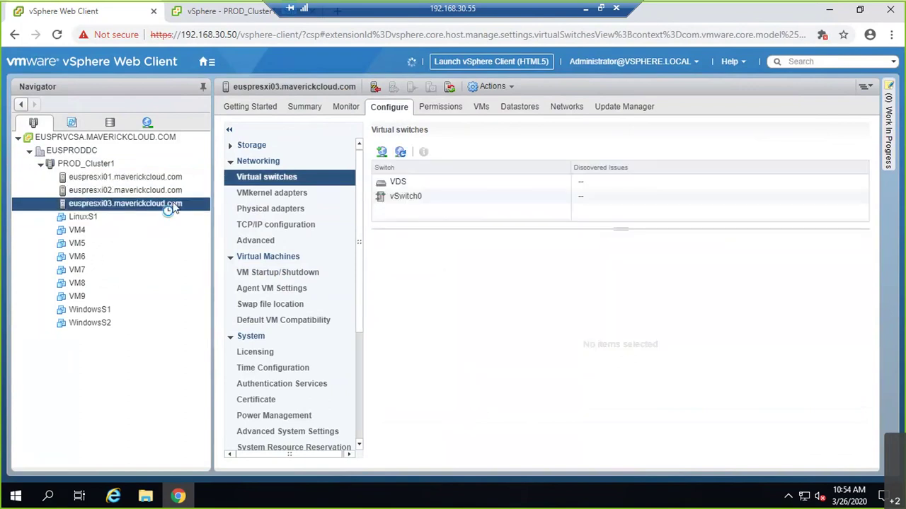
{"action": "left_click", "coordinate": [482, 108]}
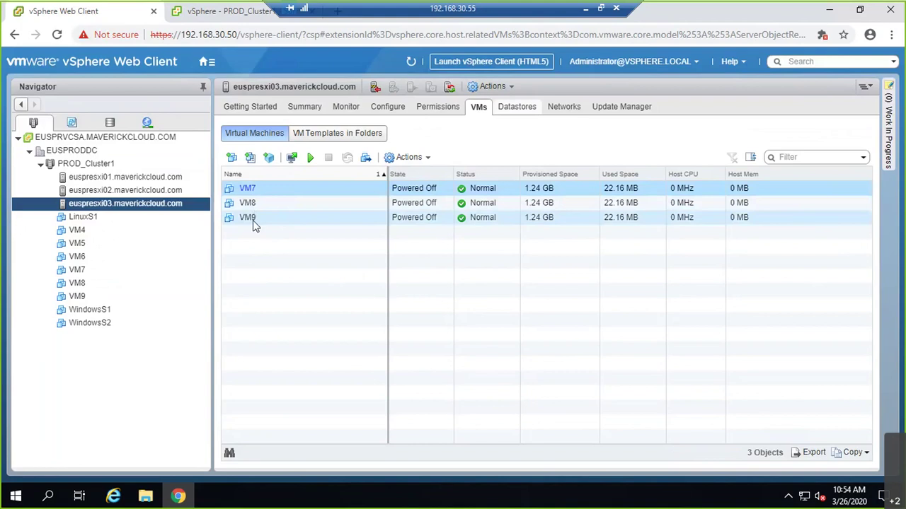
Step: Connect VM7's network adapter 1 to the BKUP_PVLAN60 port group and save its settings
{"action": "right_click", "coordinate": [250, 195]}
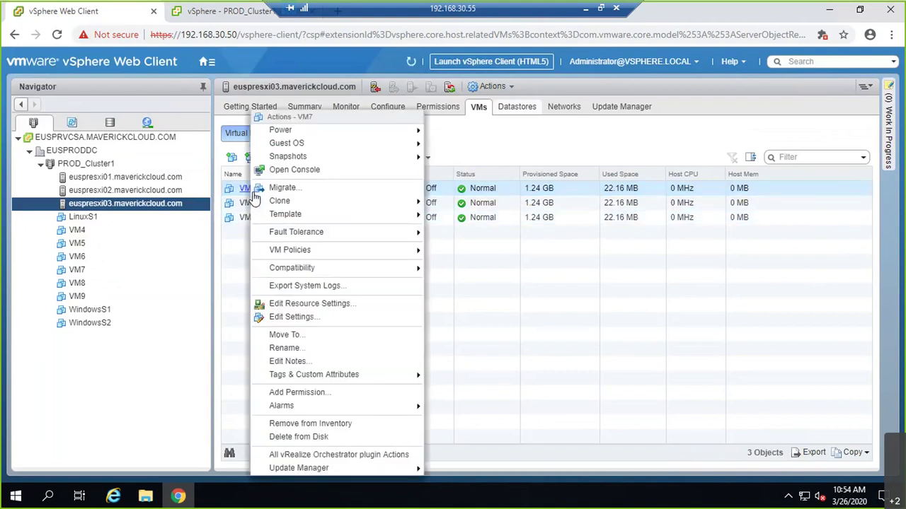
{"action": "left_click", "coordinate": [294, 317]}
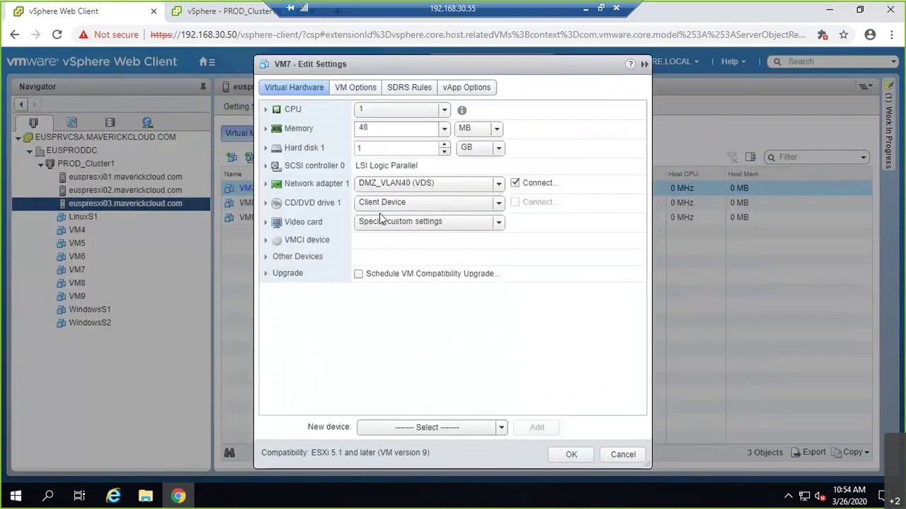
{"action": "left_click", "coordinate": [417, 190]}
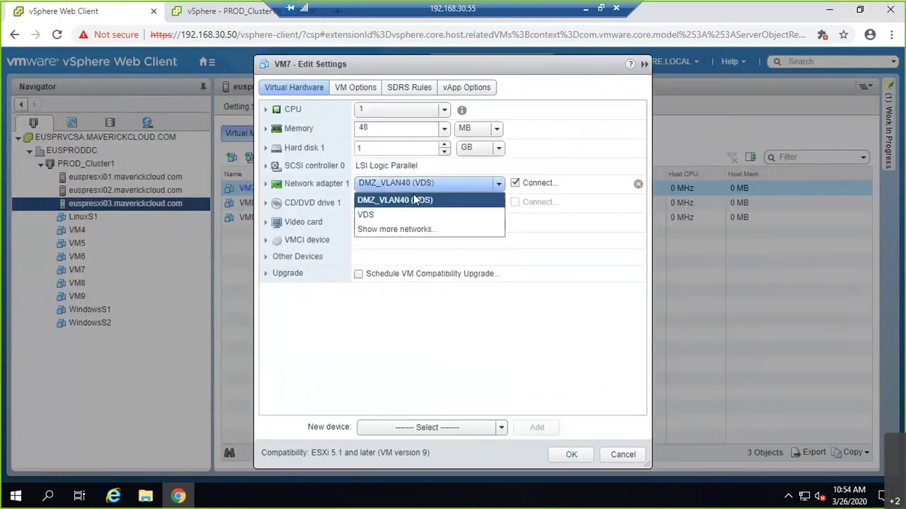
{"action": "left_click", "coordinate": [400, 230]}
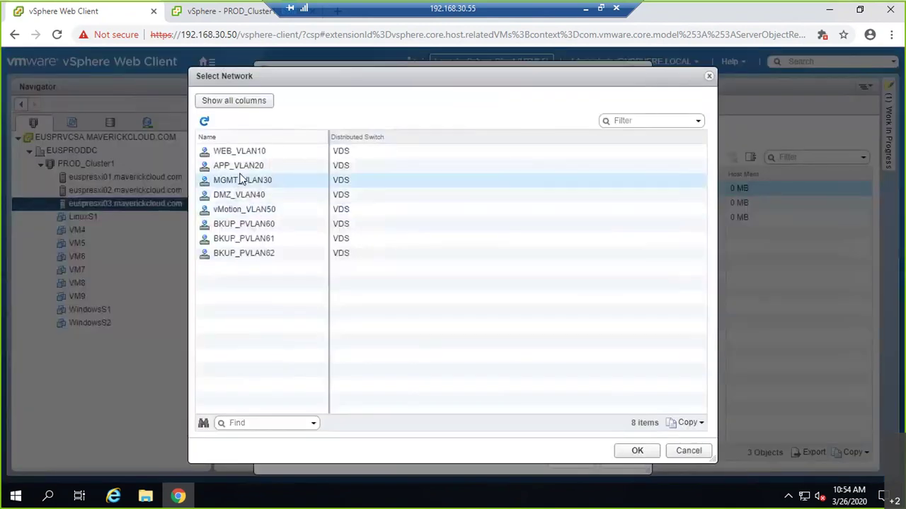
{"action": "left_click", "coordinate": [239, 227]}
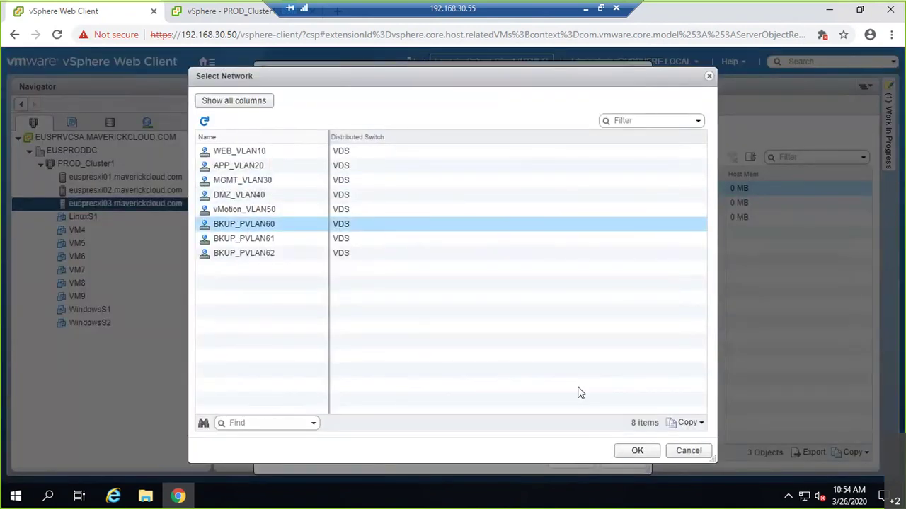
{"action": "left_click", "coordinate": [636, 451]}
{"action": "left_click", "coordinate": [570, 461]}
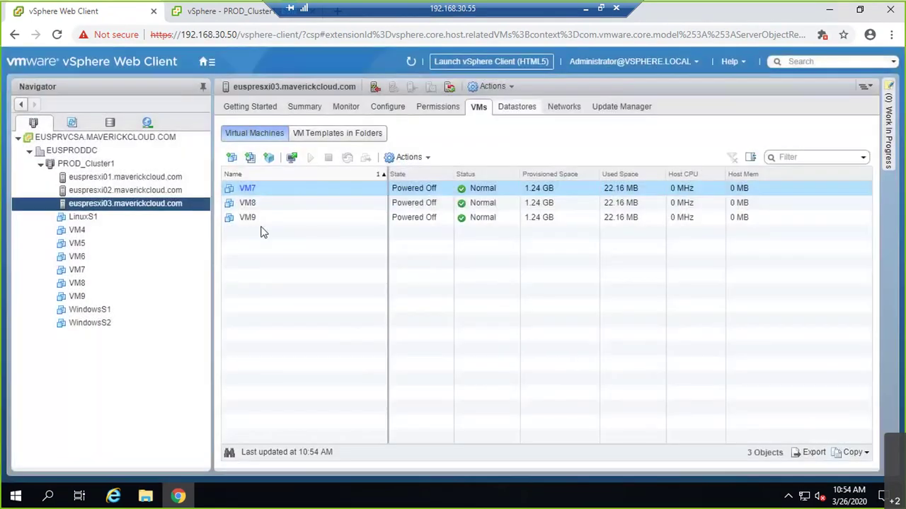
Step: Connect VM8's network adapter 1 to the BKUP_PVLAN62 port group and save its settings
{"action": "left_click", "coordinate": [255, 202]}
{"action": "right_click", "coordinate": [255, 203]}
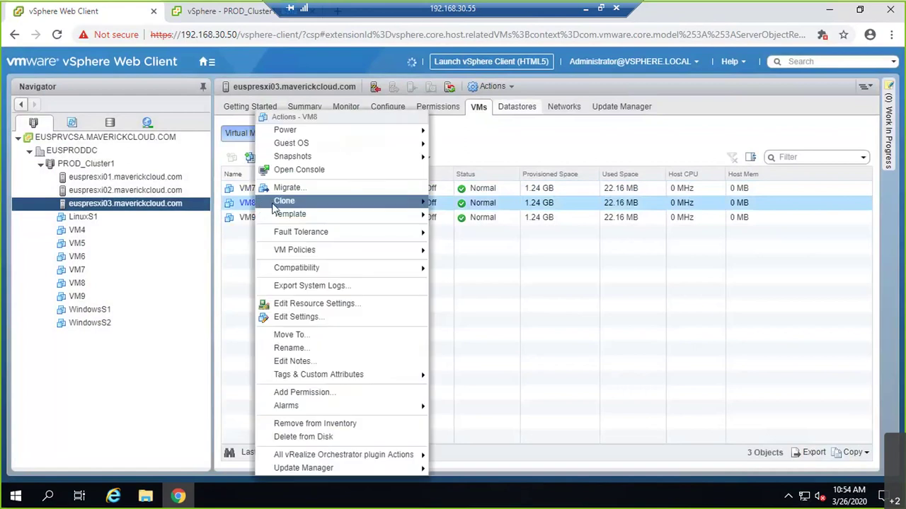
{"action": "left_click", "coordinate": [324, 318]}
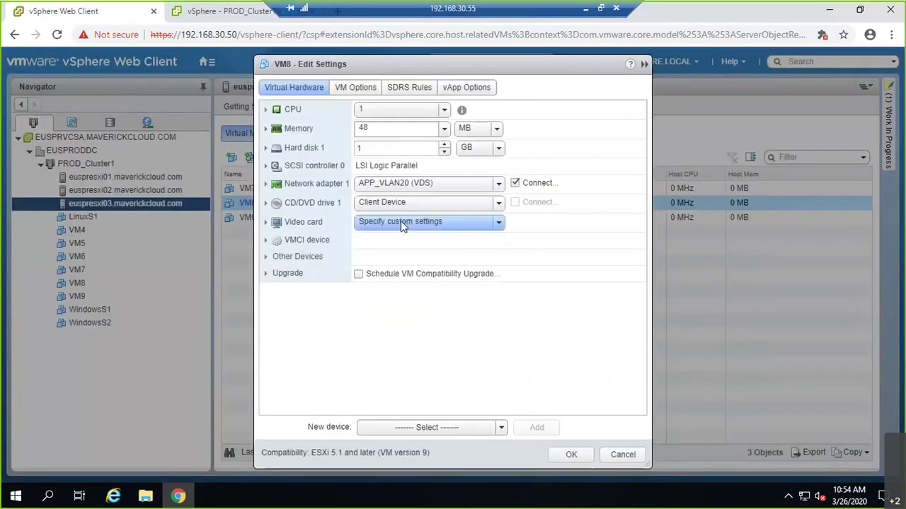
{"action": "left_click", "coordinate": [445, 186]}
{"action": "left_click", "coordinate": [441, 229]}
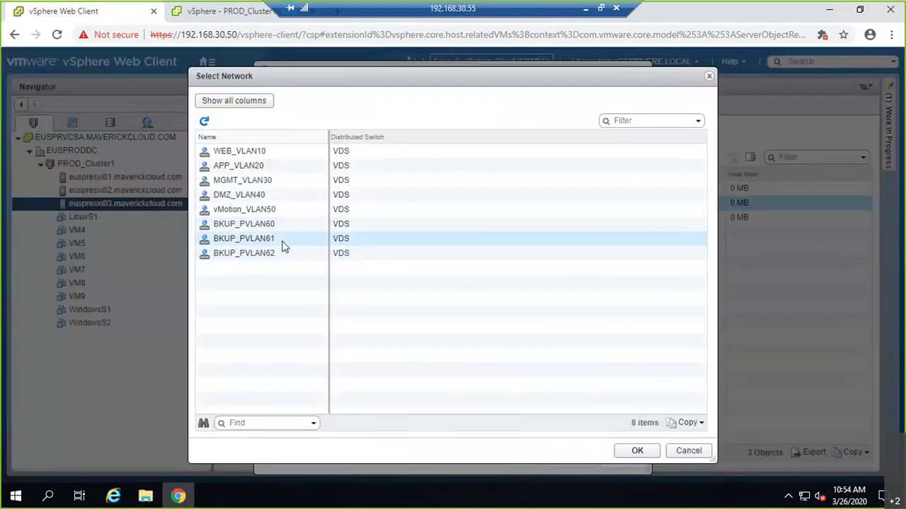
{"action": "left_click", "coordinate": [283, 257]}
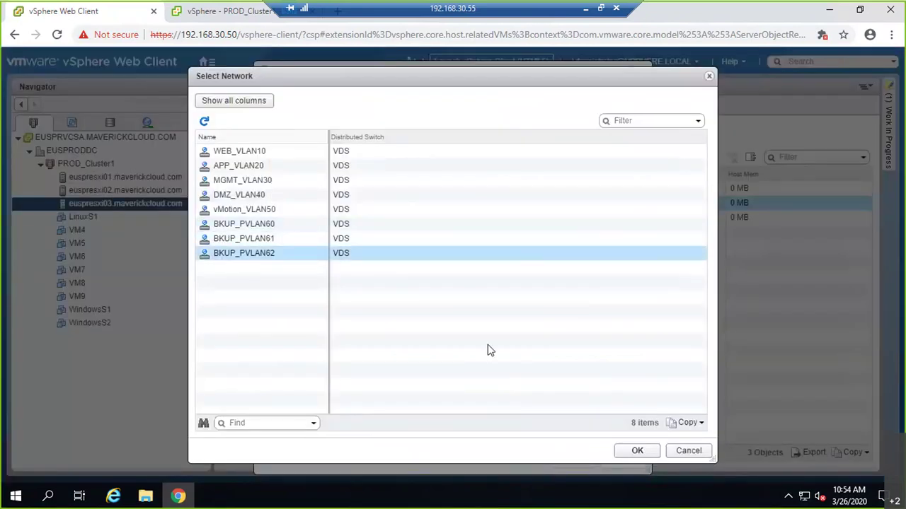
{"action": "left_click", "coordinate": [627, 452]}
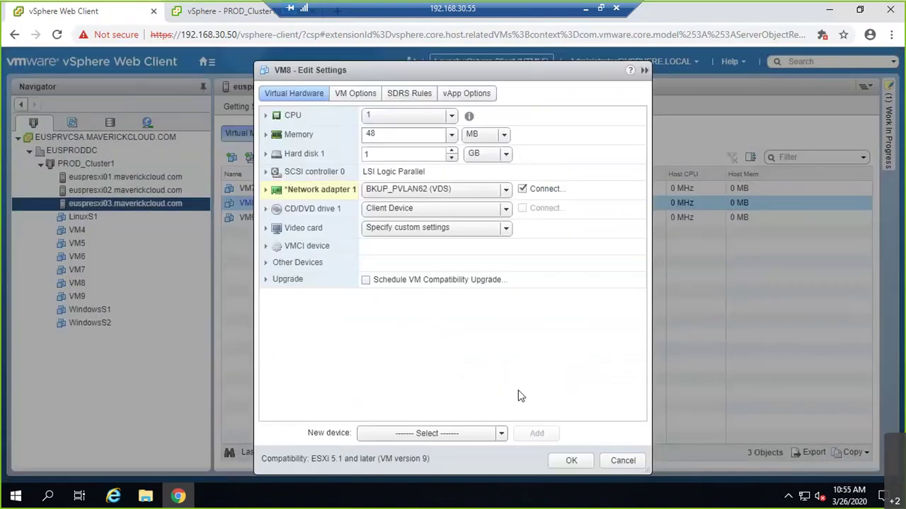
{"action": "left_click", "coordinate": [570, 459]}
Step: Connect VM9's network adapter 1 to the BKUP_PVLAN62 port group and save its settings
{"action": "left_click", "coordinate": [283, 219]}
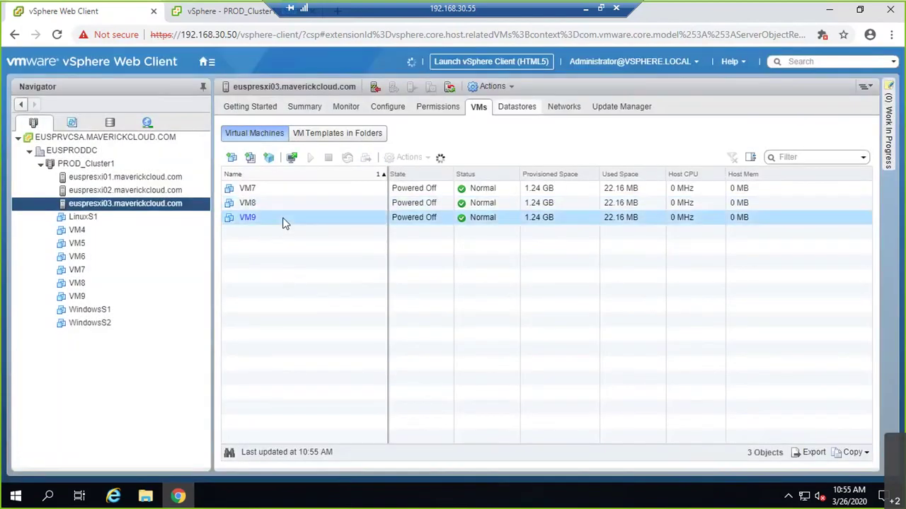
{"action": "right_click", "coordinate": [283, 223]}
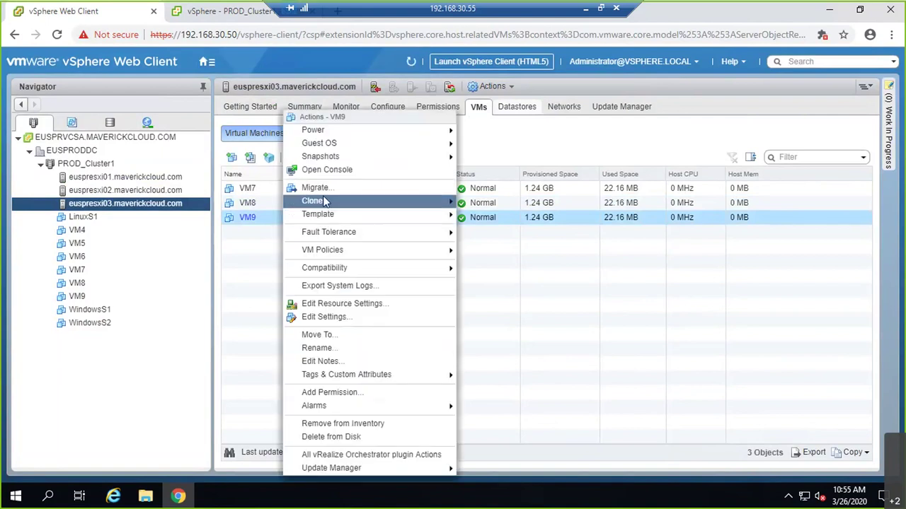
{"action": "left_click", "coordinate": [324, 318]}
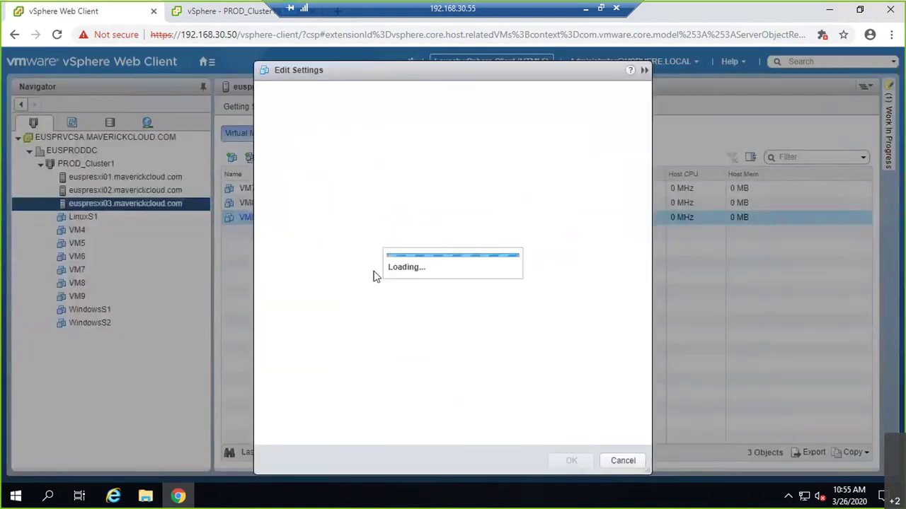
{"action": "left_click", "coordinate": [425, 184]}
{"action": "left_click", "coordinate": [428, 229]}
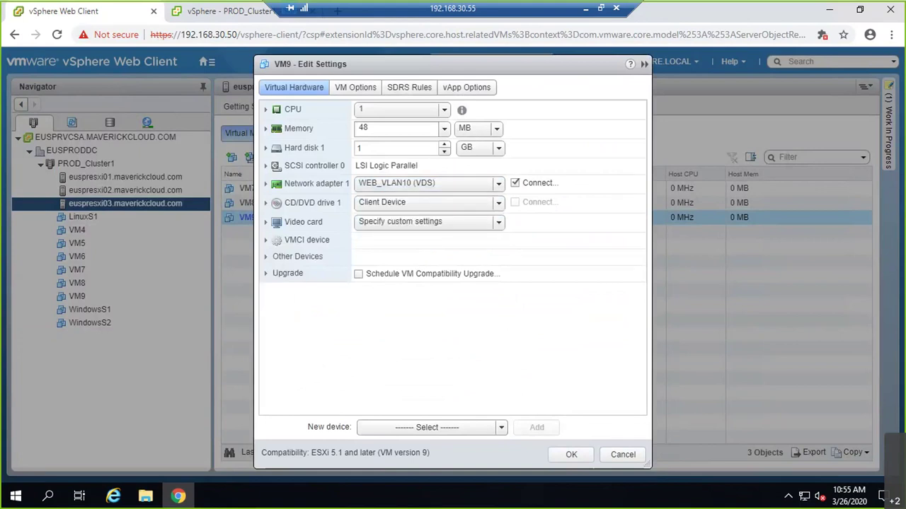
{"action": "left_click", "coordinate": [287, 255]}
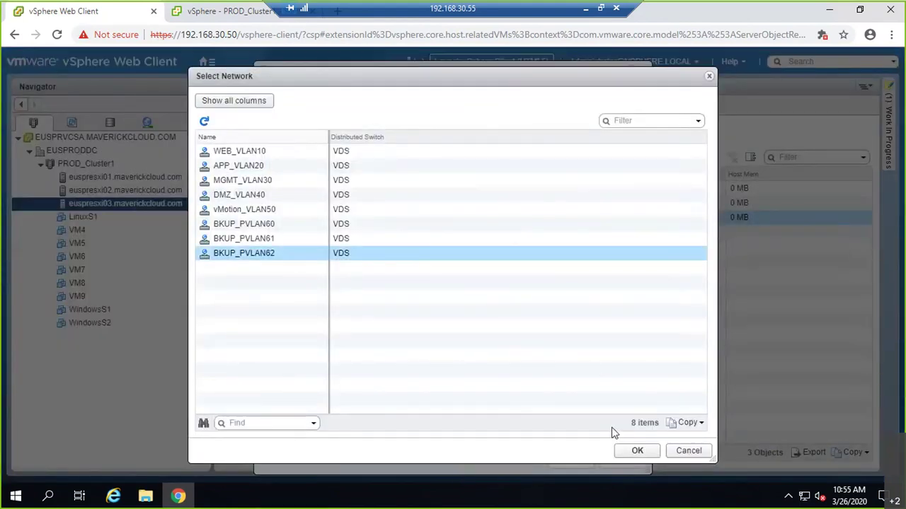
{"action": "left_click", "coordinate": [634, 450]}
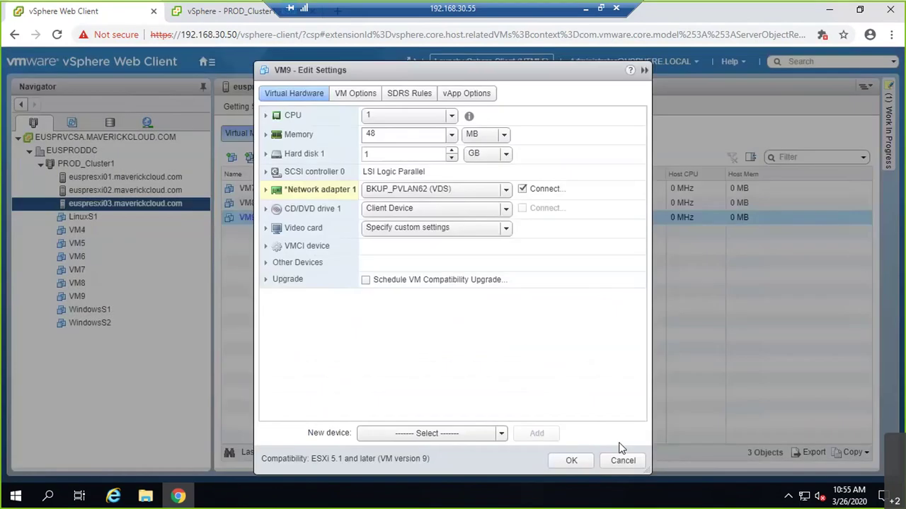
{"action": "left_click", "coordinate": [575, 460]}
Step: Power on VM7, VM8 and VM9 together
{"action": "left_click", "coordinate": [479, 188], "text": "shift"}
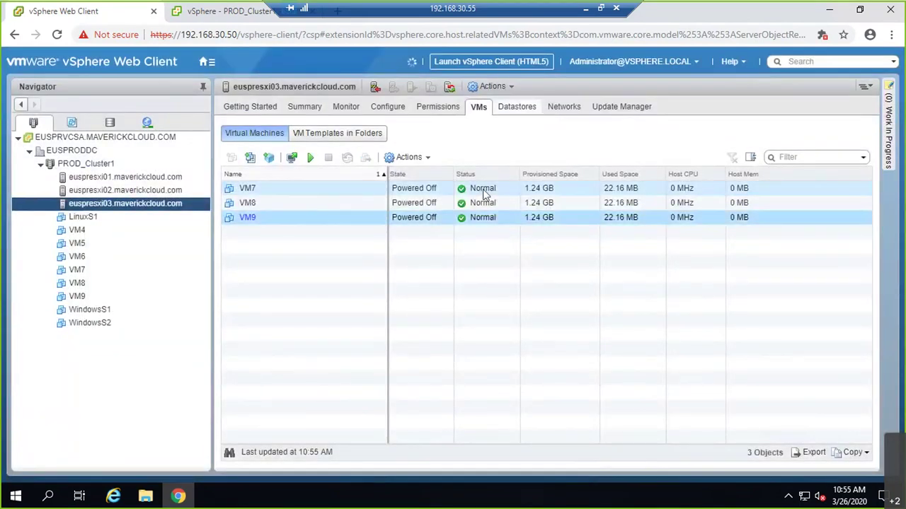
{"action": "left_click", "coordinate": [293, 159]}
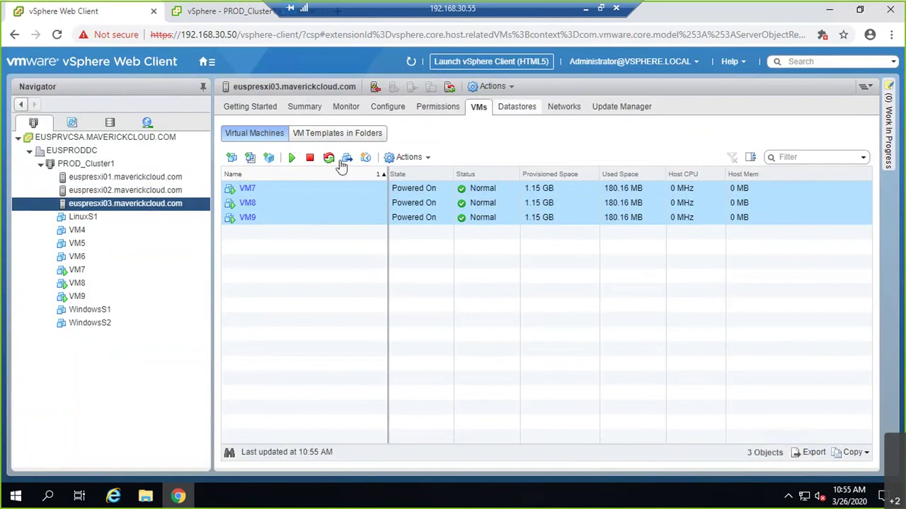
Step: Open VM7 in VMware Remote Console and switch the console to full screen
{"action": "right_click", "coordinate": [249, 191]}
{"action": "mouse_move", "coordinate": [284, 240]}
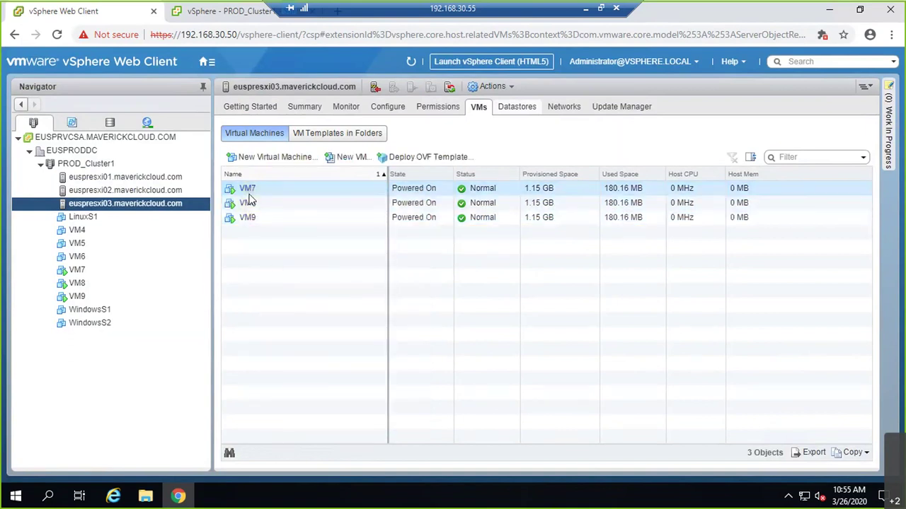
{"action": "left_click", "coordinate": [249, 191]}
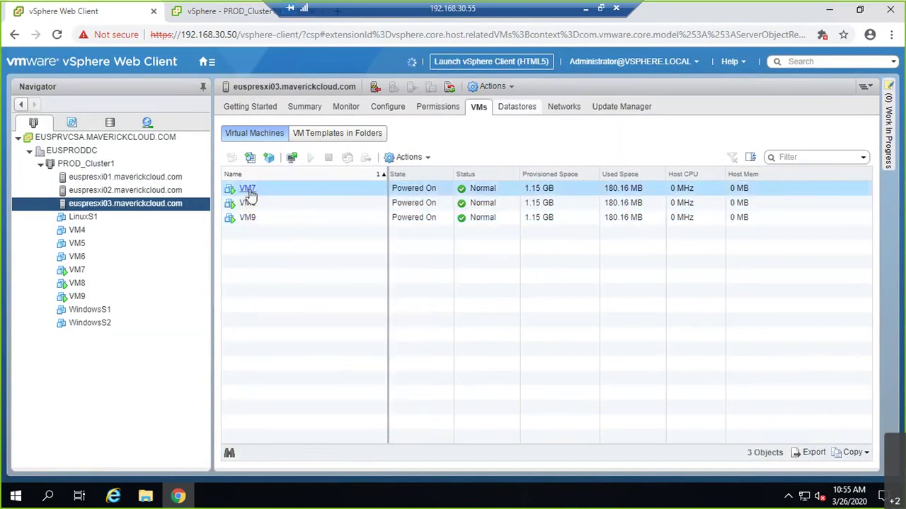
{"action": "left_click", "coordinate": [293, 160]}
{"action": "left_click", "coordinate": [481, 113]}
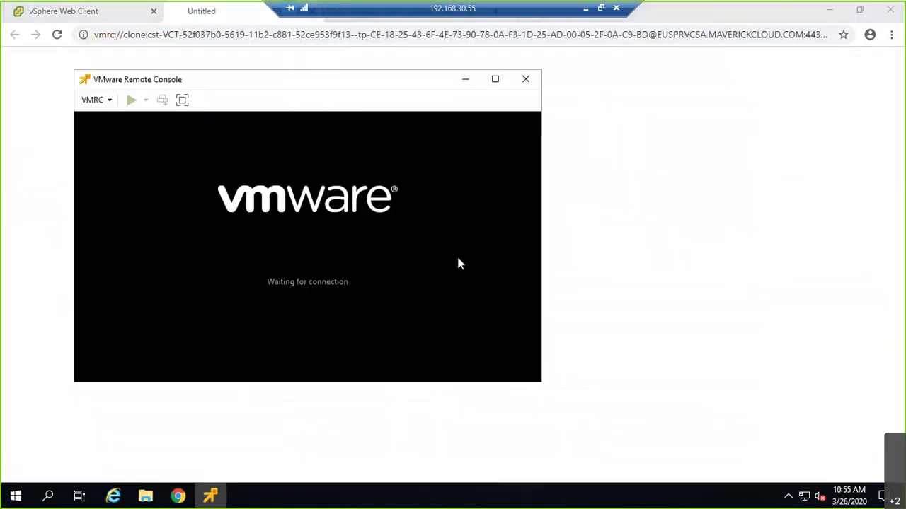
{"action": "left_click_drag", "start_coordinate": [357, 87], "coordinate": [418, 87]}
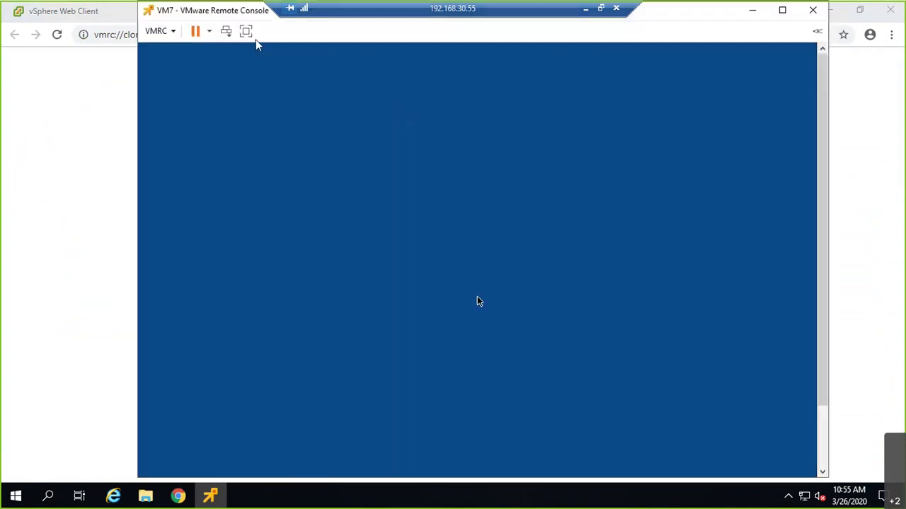
{"action": "left_click", "coordinate": [245, 31]}
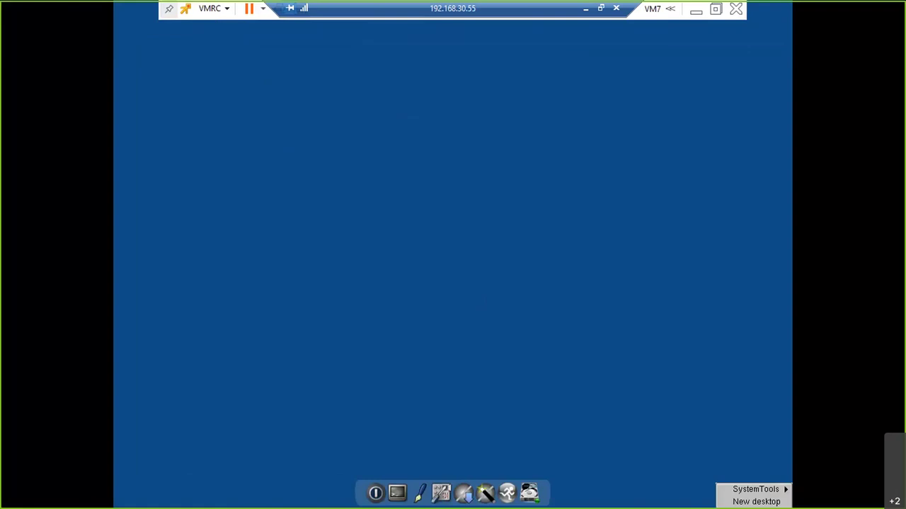
Step: Open the Network configuration from the guest's control panel and set the eth0 IP address to 192.168.60.2
{"action": "mouse_move", "coordinate": [756, 489]}
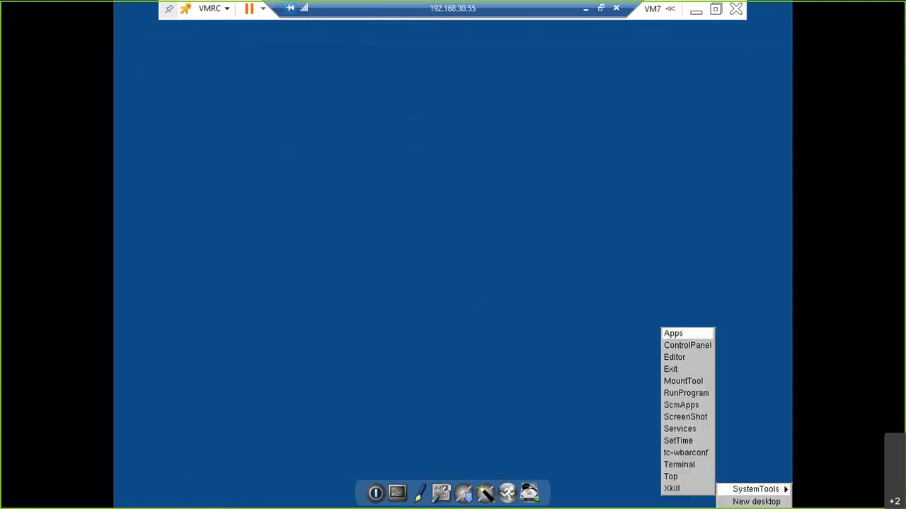
{"action": "left_click", "coordinate": [687, 345]}
{"action": "left_click", "coordinate": [165, 88]}
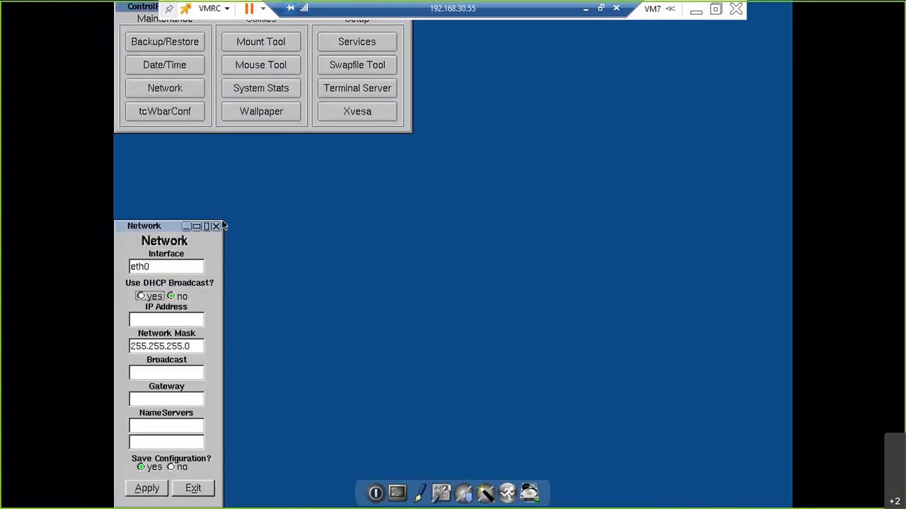
{"action": "key", "text": "Tab"}
{"action": "type", "text": "192.168.60.2"}
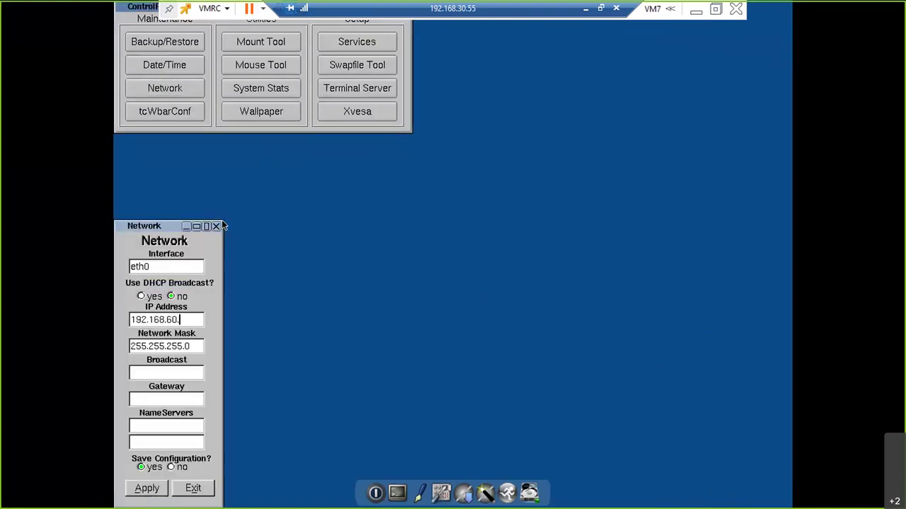
Step: Set the eth0 gateway to 192.168.60.1 and the name server to 8.8.8.8, and apply the network configuration
{"action": "key", "text": "Tab"}
{"action": "key", "text": "Tab"}
{"action": "key", "text": "Tab"}
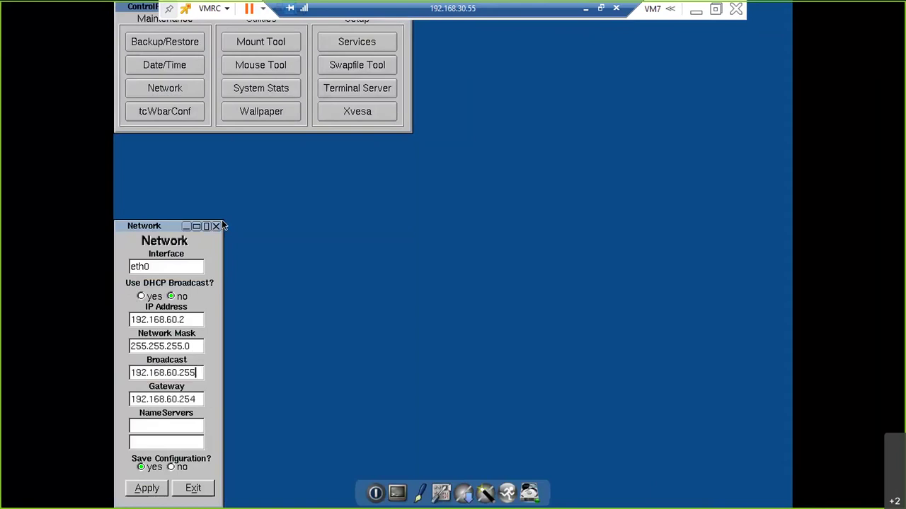
{"action": "key", "text": "BackSpace"}
{"action": "key", "text": "BackSpace"}
{"action": "key", "text": "BackSpace"}
{"action": "type", "text": "1"}
{"action": "key", "text": "Tab"}
{"action": "type", "text": "8.8.8.8"}
{"action": "key", "text": "Tab"}
{"action": "key", "text": "Tab"}
{"action": "key", "text": "Tab"}
{"action": "key", "text": "Tab"}
{"action": "key", "text": "Tab"}
{"action": "key", "text": "Tab"}
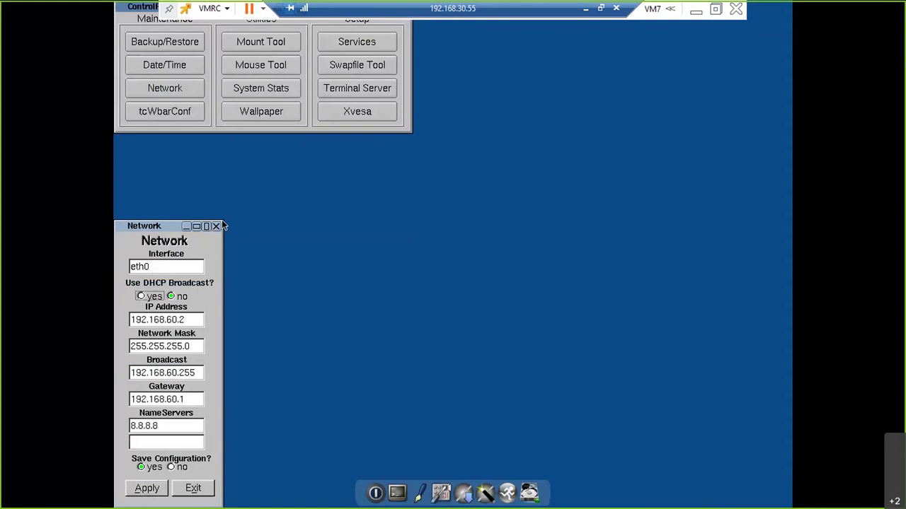
{"action": "key", "text": "Tab"}
{"action": "key", "text": "Tab"}
{"action": "key", "text": "Tab"}
{"action": "key", "text": "Tab"}
{"action": "key", "text": "Tab"}
{"action": "key", "text": "Tab"}
{"action": "key", "text": "Tab"}
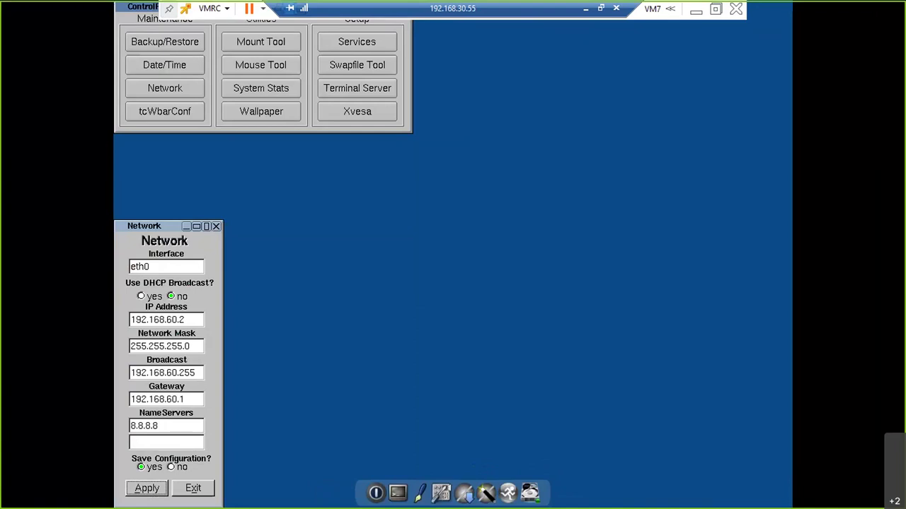
{"action": "key", "text": "Tab"}
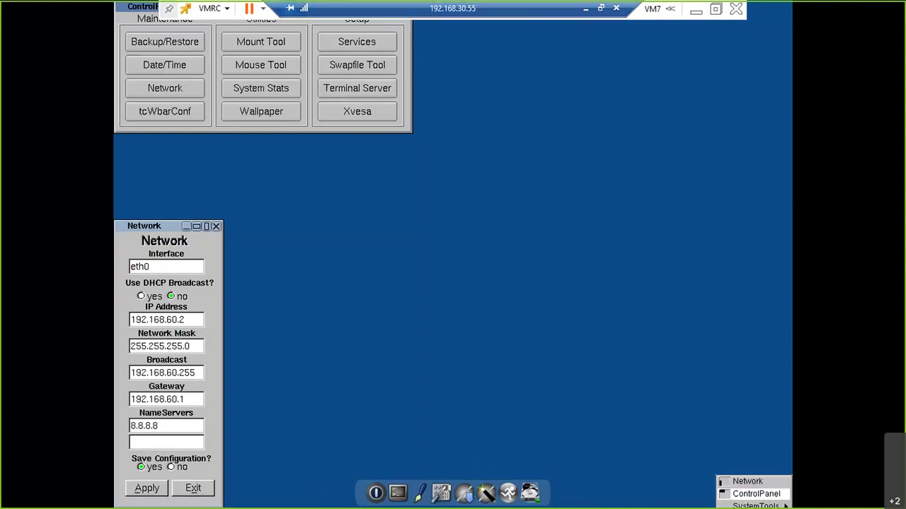
Step: Open a terminal in VM7 and ping google.com
{"action": "key", "text": "Down"}
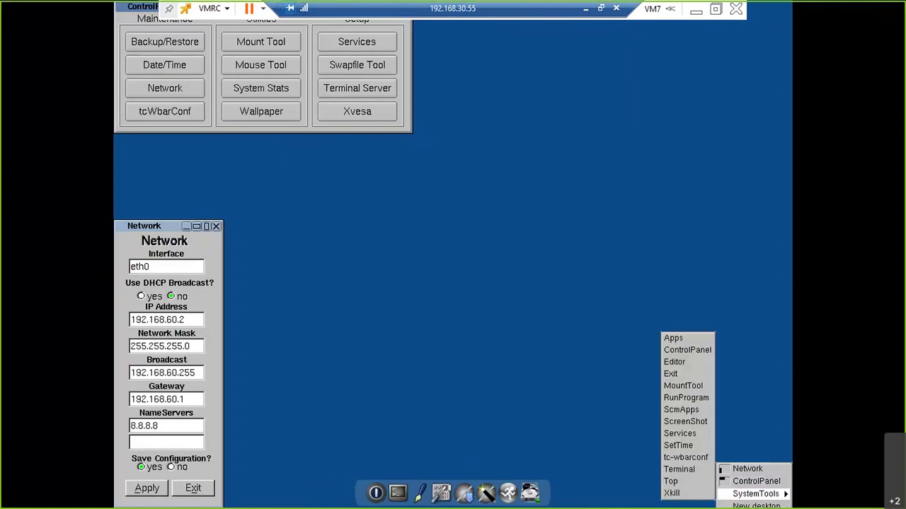
{"action": "key", "text": "Up"}
{"action": "key", "text": "Down"}
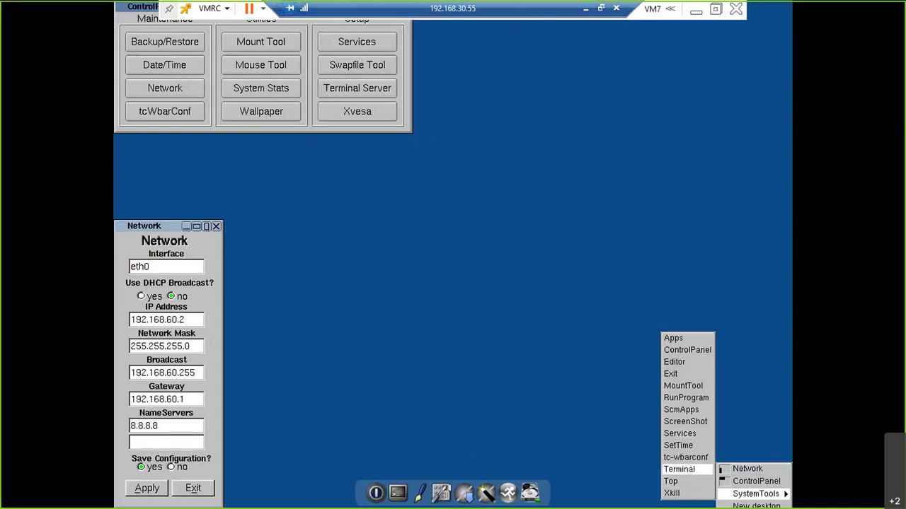
{"action": "key", "text": "Return"}
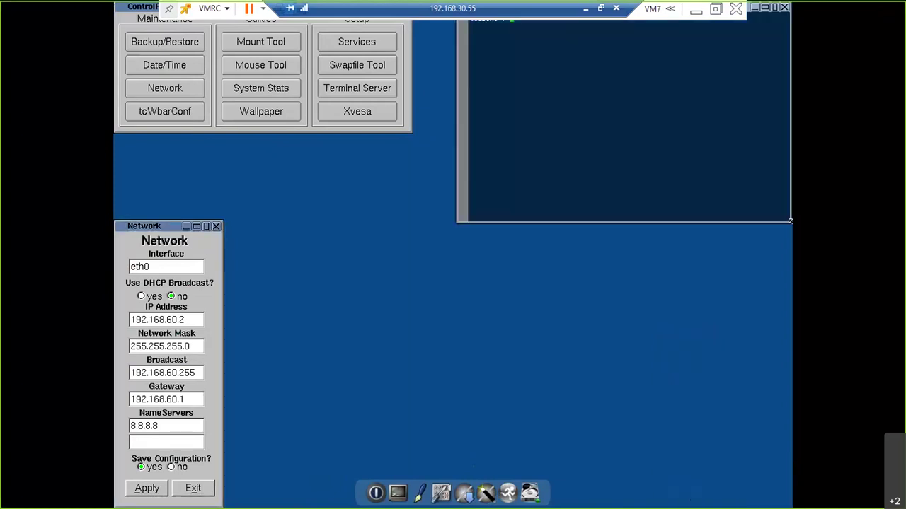
{"action": "type", "text": "ping google.com"}
{"action": "key", "text": "Return"}
Step: Leave the remote desktop, open a command prompt on the local computer, and ping 192.168.60.1 until interrupted
{"action": "left_click", "coordinate": [583, 11]}
{"action": "key", "text": "super+r"}
{"action": "type", "text": "cmd"}
{"action": "key", "text": "Return"}
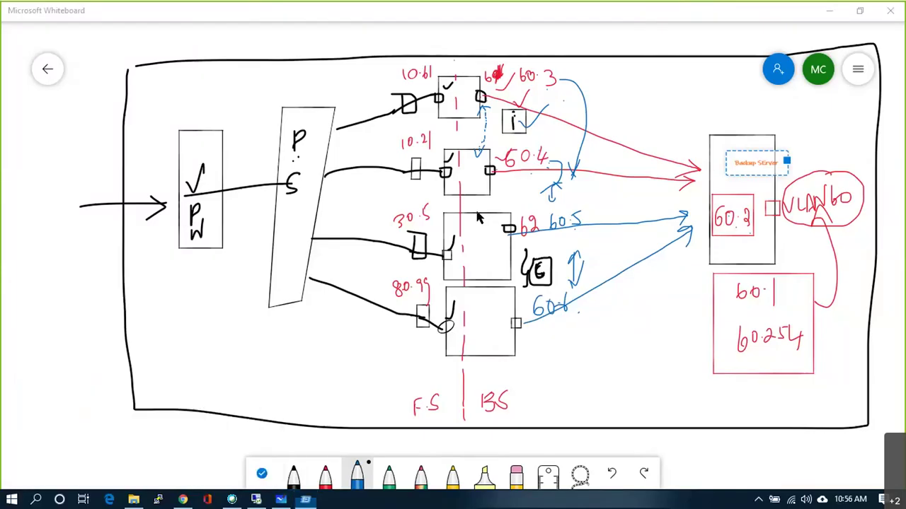
{"action": "type", "text": "ping 192.1"}
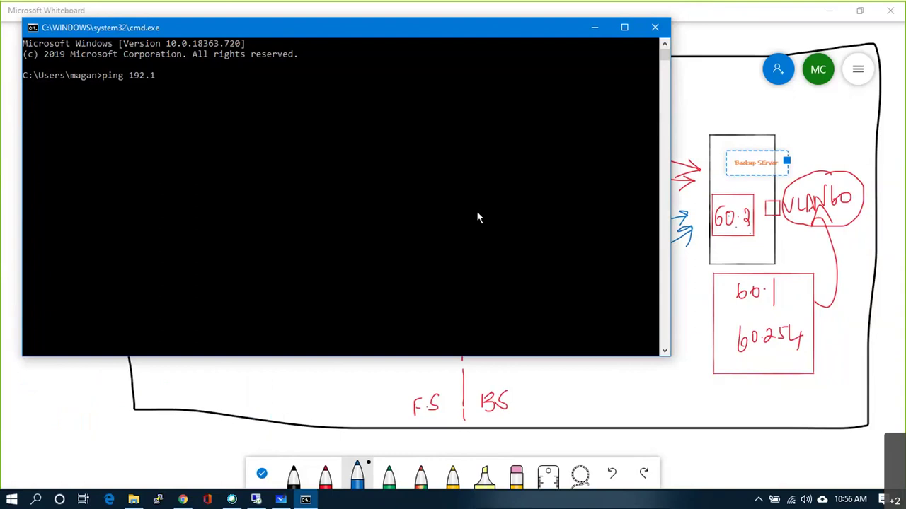
{"action": "type", "text": "68.60.1"}
{"action": "key", "text": "Return"}
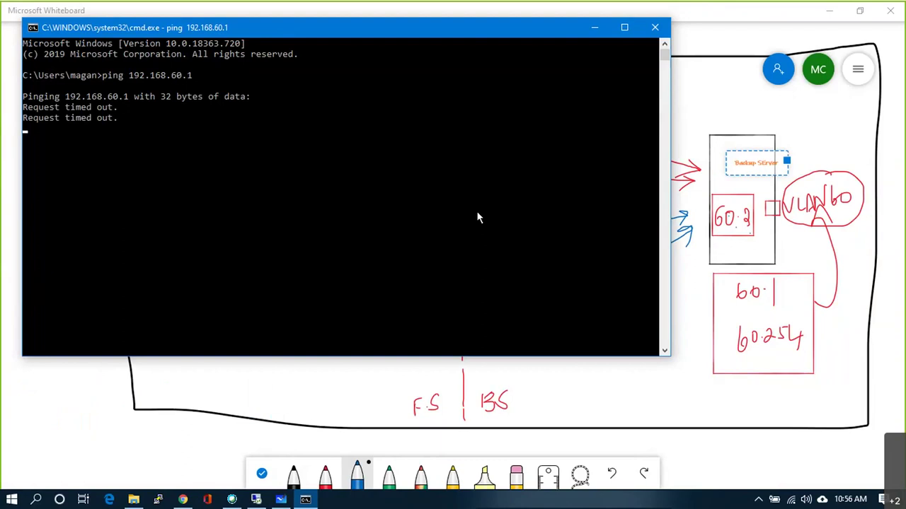
{"action": "key", "text": "ctrl+c"}
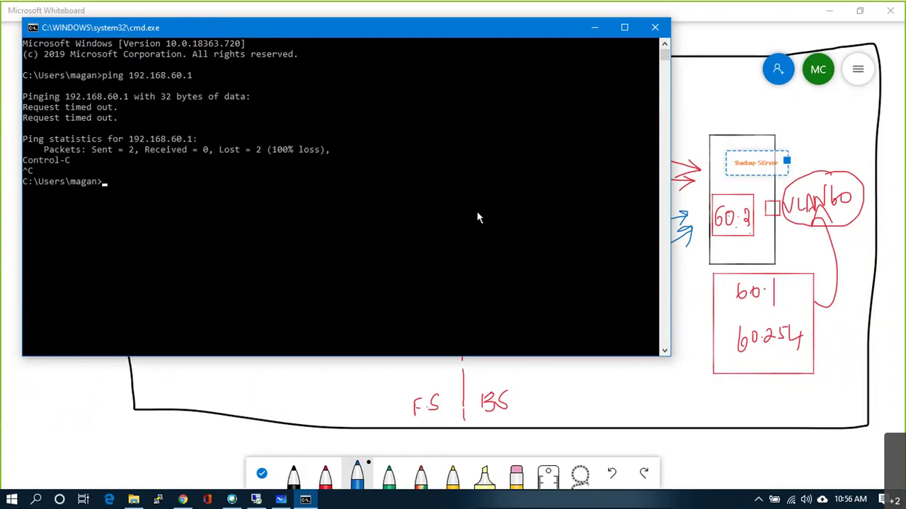
{"action": "key", "text": "Up"}
{"action": "key", "text": "alt+Tab"}
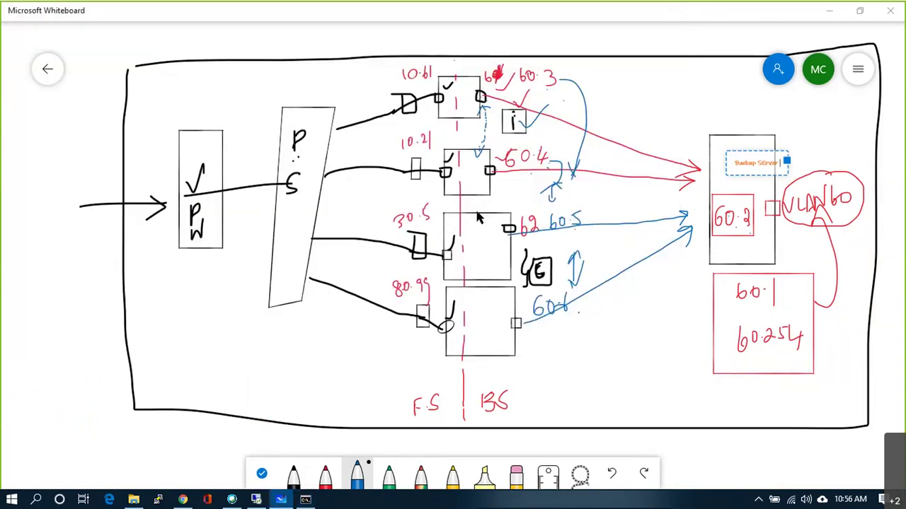
Step: Return to VM7's console in the remote desktop and repeat the ping to google.com
{"action": "left_click", "coordinate": [257, 499]}
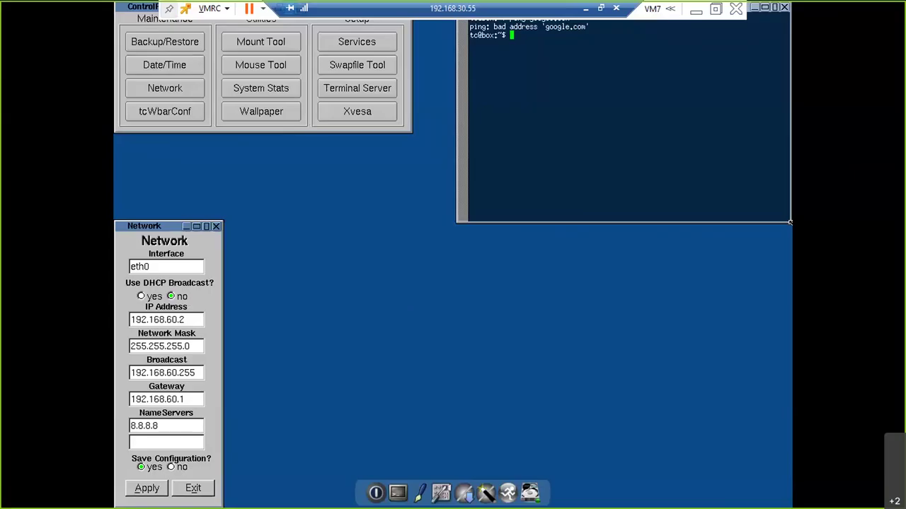
{"action": "key", "text": "Up"}
{"action": "key", "text": "Return"}
Step: Change eth0 to IP address 192.168.50.2 with broadcast 192.168.50.255 and gateway 192.168.50.1, and apply the network configuration
{"action": "left_click", "coordinate": [193, 488]}
{"action": "key", "text": "Tab"}
{"action": "key", "text": "Tab"}
{"action": "key", "text": "Tab"}
{"action": "key", "text": "End"}
{"action": "key", "text": "BackSpace"}
{"action": "key", "text": "BackSpace"}
{"action": "key", "text": "BackSpace"}
{"action": "key", "text": "BackSpace"}
{"action": "type", "text": "50.2"}
{"action": "key", "text": "Tab"}
{"action": "key", "text": "Tab"}
{"action": "key", "text": "Tab"}
{"action": "key", "text": "End"}
{"action": "key", "text": "BackSpace"}
{"action": "key", "text": "BackSpace"}
{"action": "key", "text": "BackSpace"}
{"action": "type", "text": "1"}
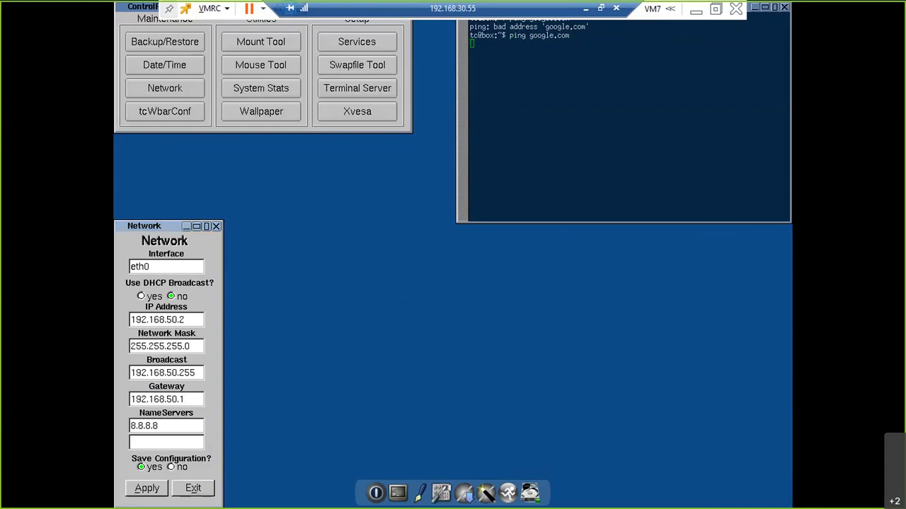
{"action": "left_click", "coordinate": [147, 488]}
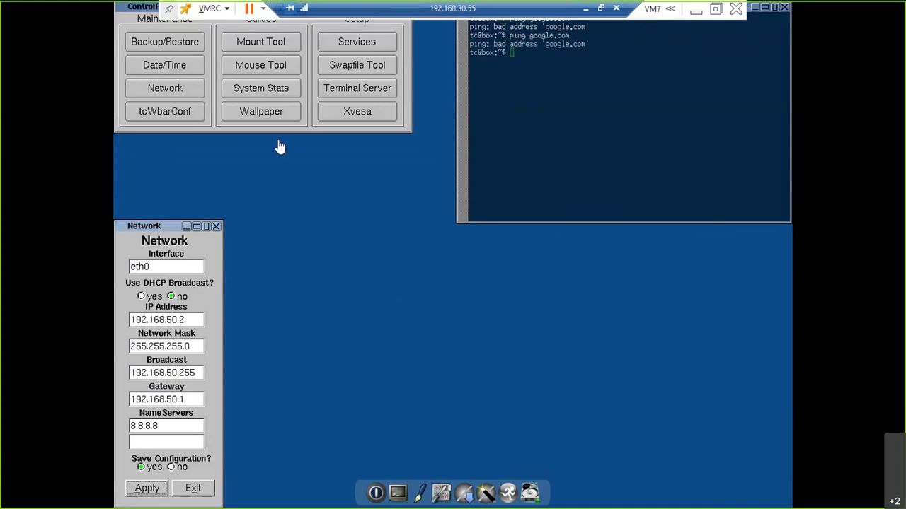
Step: Ping google.com again from the VM7 terminal to test the 192.168.50.2 configuration
{"action": "key", "text": "shift+Tab"}
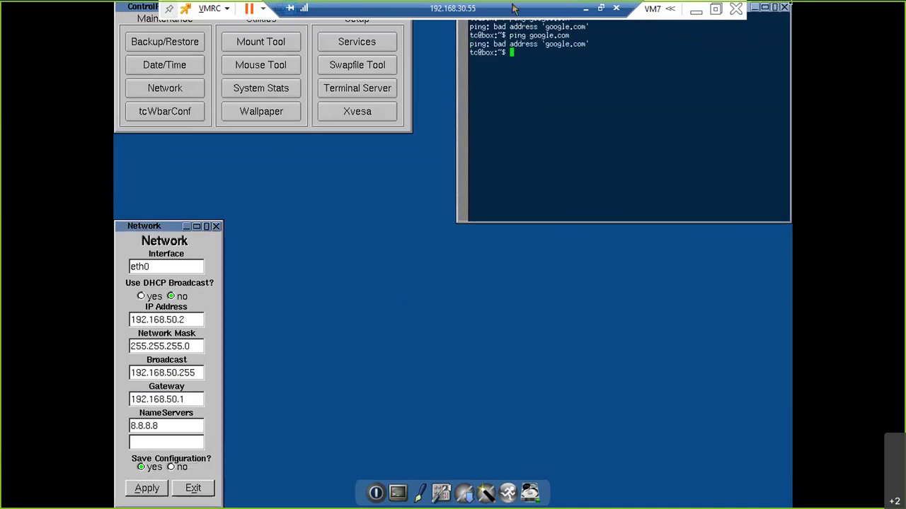
{"action": "key", "text": "Up"}
{"action": "key", "text": "Return"}
{"action": "left_click", "coordinate": [586, 14]}
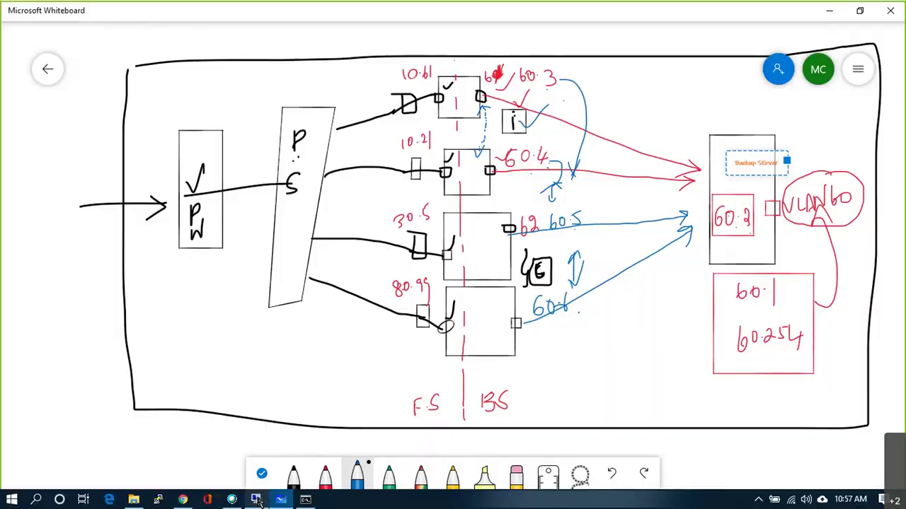
{"action": "left_click", "coordinate": [257, 501]}
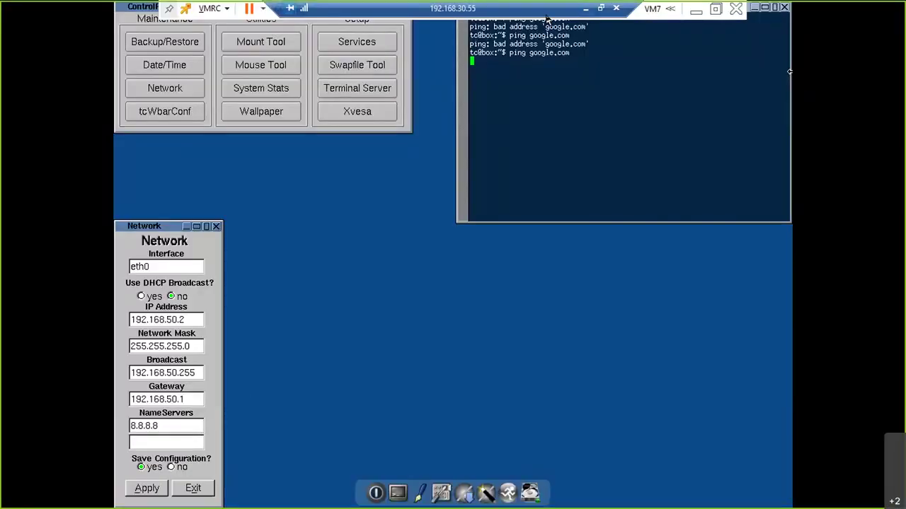
Step: Try to change the primary private VLAN ID on the VDS switch to 50 in the vSphere Web Client, and close the dialog
{"action": "left_click", "coordinate": [695, 10]}
{"action": "left_click", "coordinate": [102, 21]}
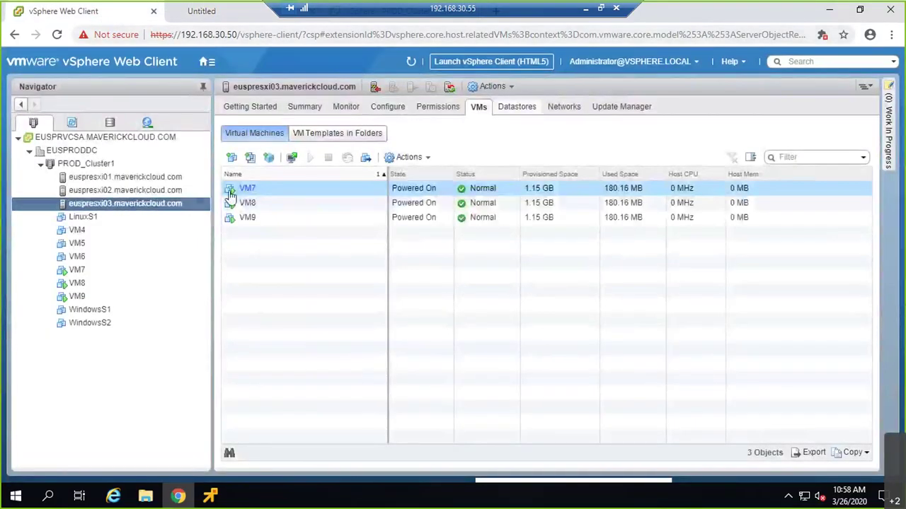
{"action": "left_click", "coordinate": [147, 124]}
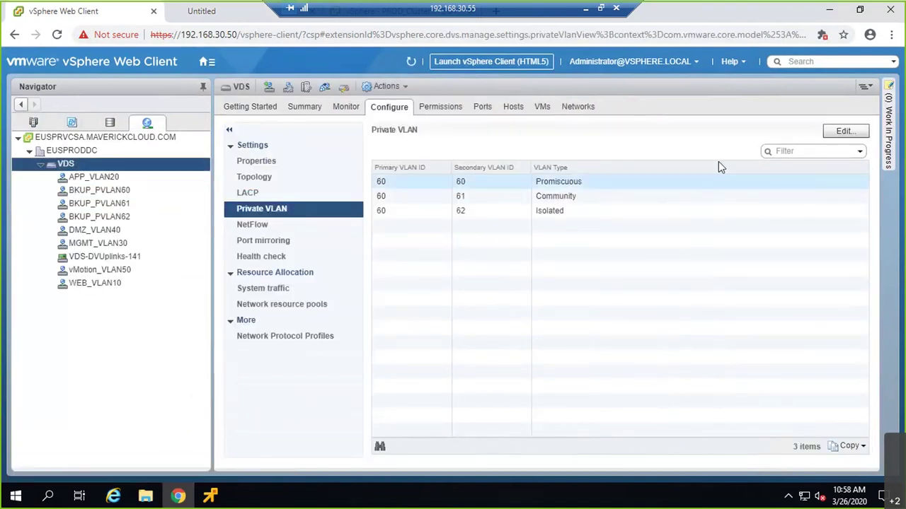
{"action": "left_click", "coordinate": [844, 133]}
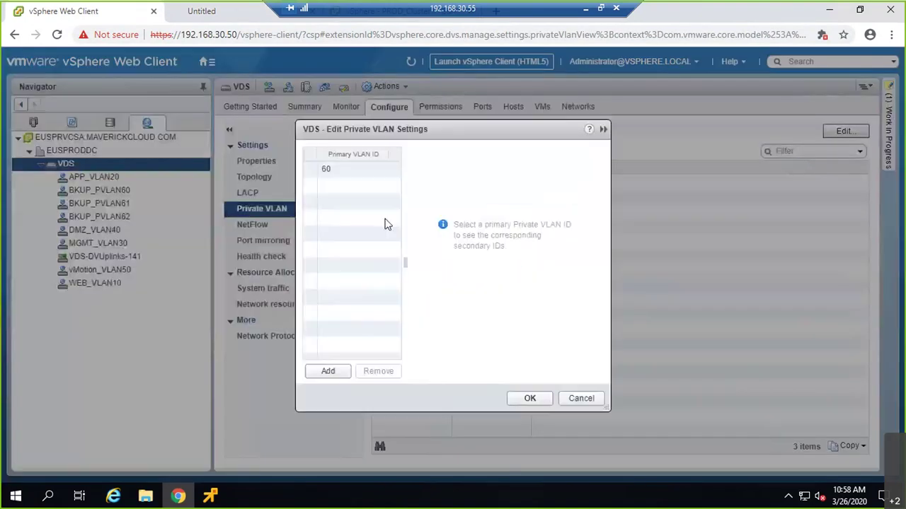
{"action": "left_click", "coordinate": [353, 170]}
{"action": "key", "text": "BackSpace"}
{"action": "type", "text": "50"}
{"action": "left_click", "coordinate": [433, 171]}
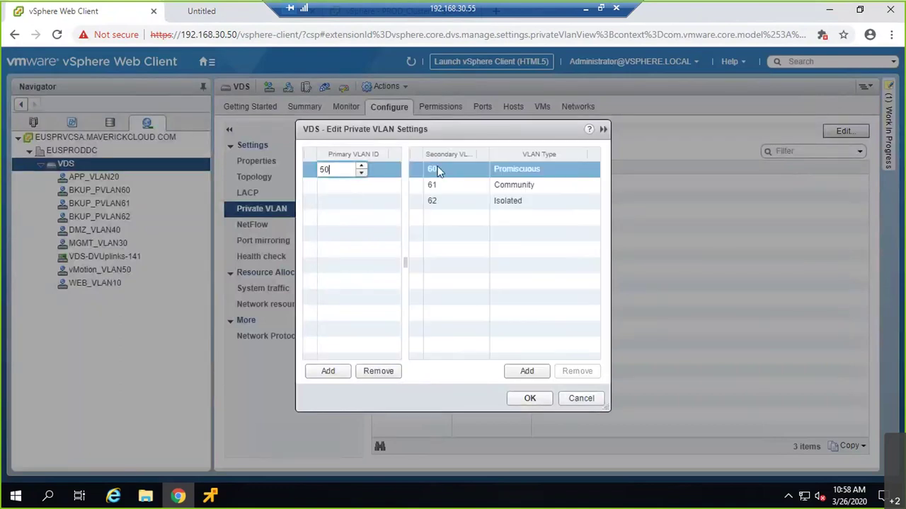
{"action": "left_click", "coordinate": [439, 188]}
{"action": "key", "text": "BackSpace"}
{"action": "type", "text": "1"}
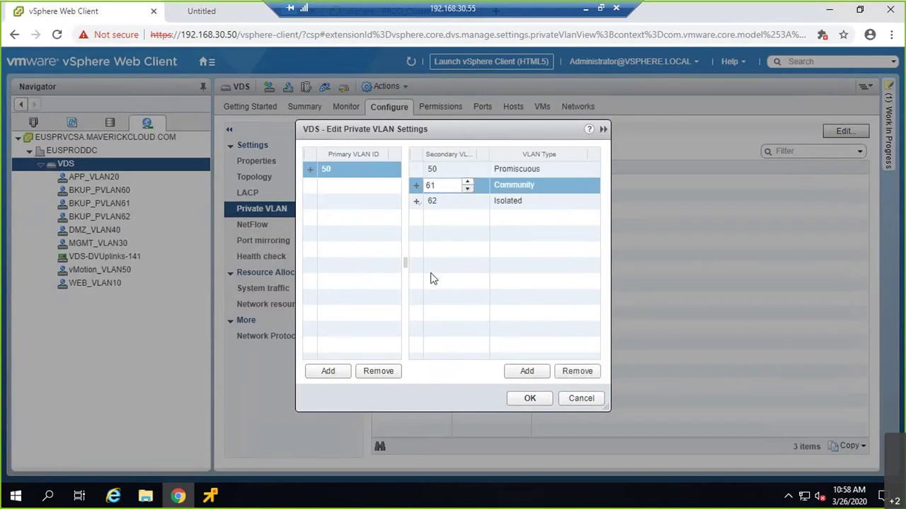
{"action": "left_click", "coordinate": [529, 372]}
{"action": "left_click", "coordinate": [576, 372]}
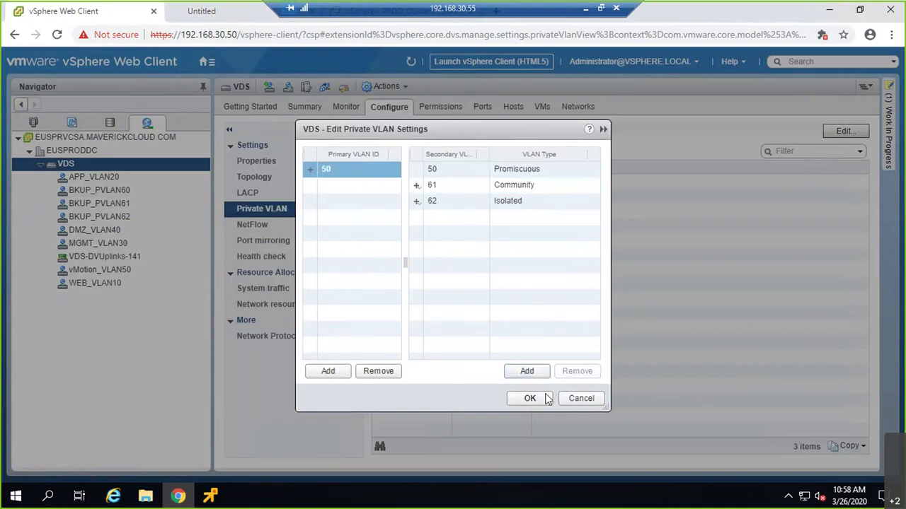
{"action": "left_click", "coordinate": [530, 399]}
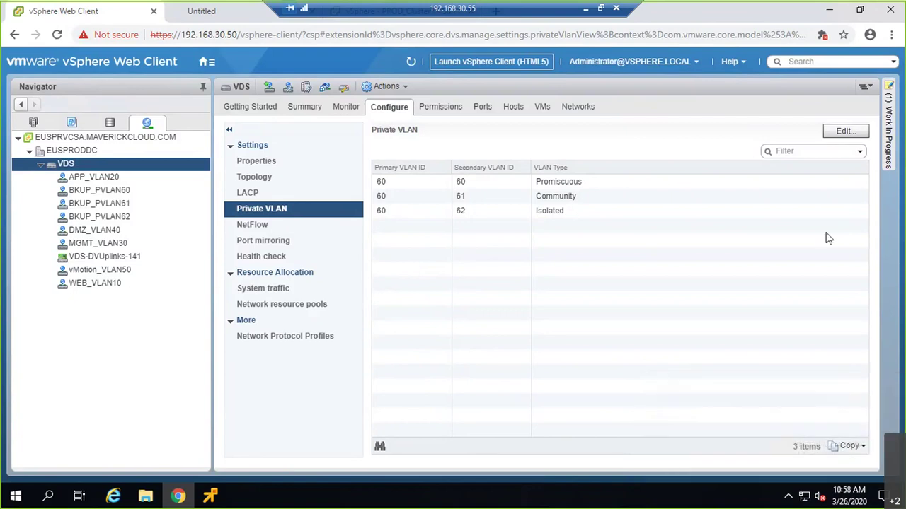
{"action": "left_click", "coordinate": [846, 135]}
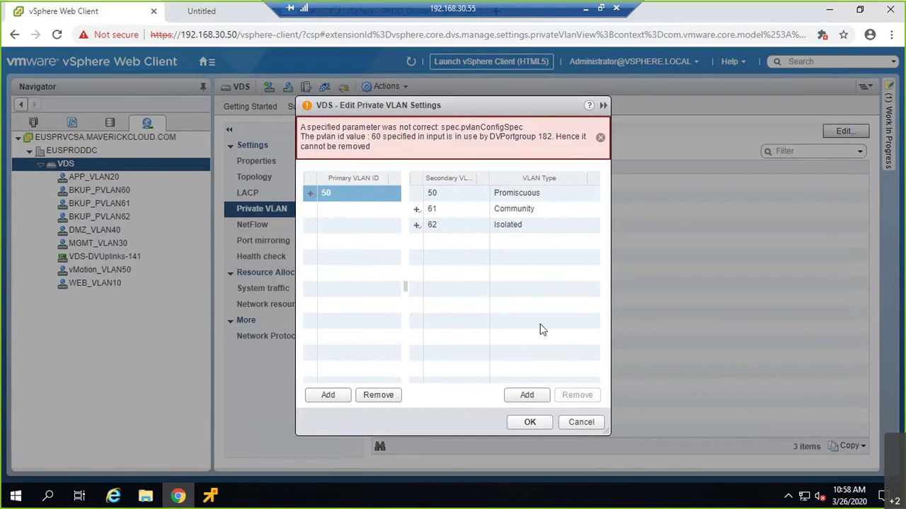
{"action": "left_click", "coordinate": [571, 421]}
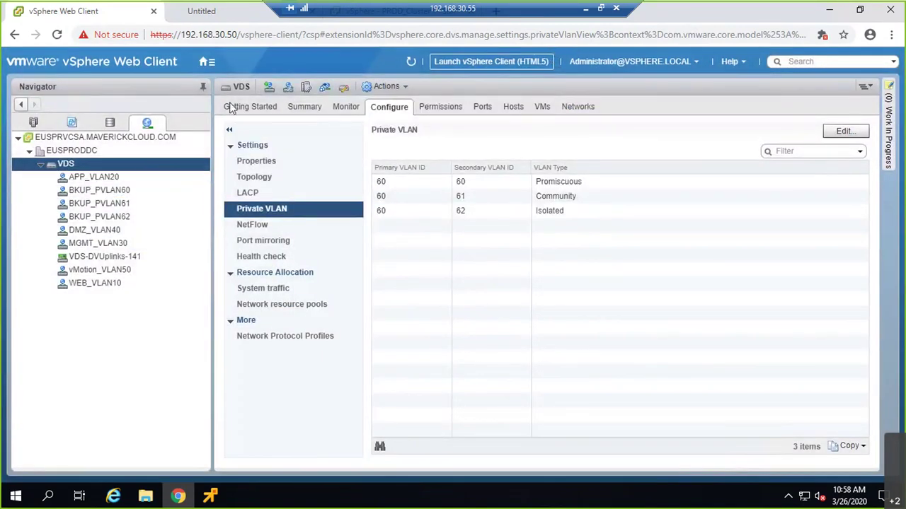
Step: Connect VM7's network adapter 1 to the vMotion_VLAN50 port group and save the VM settings
{"action": "left_click", "coordinate": [33, 121]}
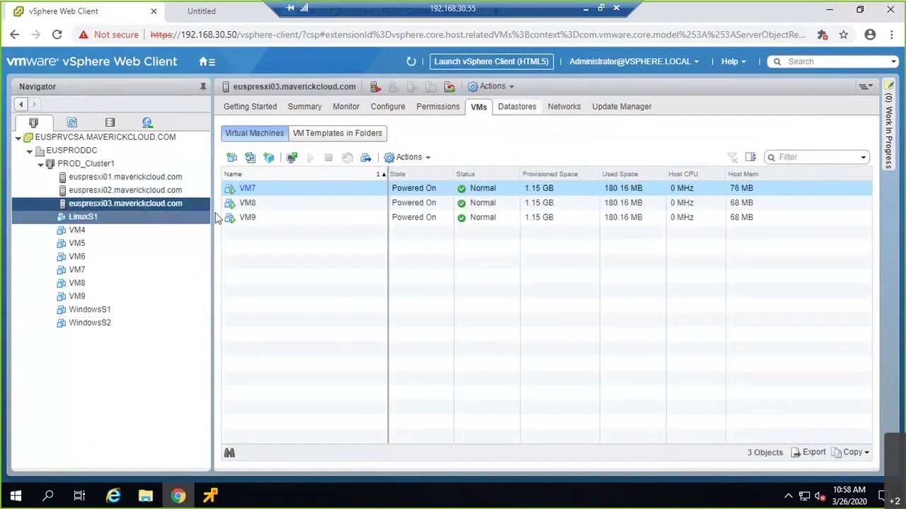
{"action": "right_click", "coordinate": [249, 192]}
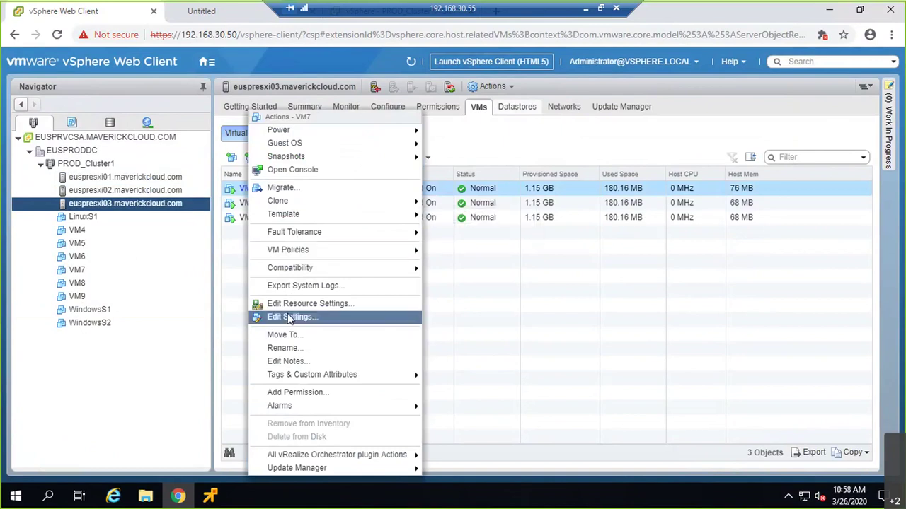
{"action": "left_click", "coordinate": [289, 318]}
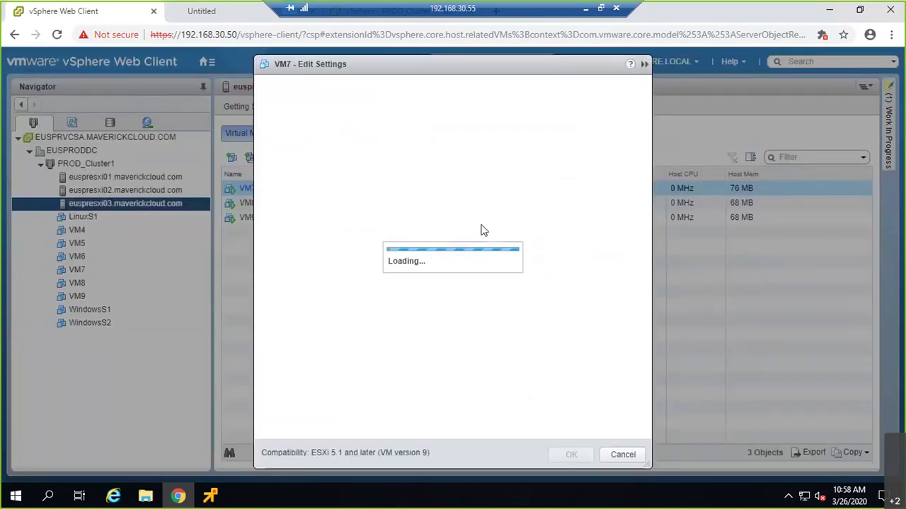
{"action": "left_click", "coordinate": [463, 184]}
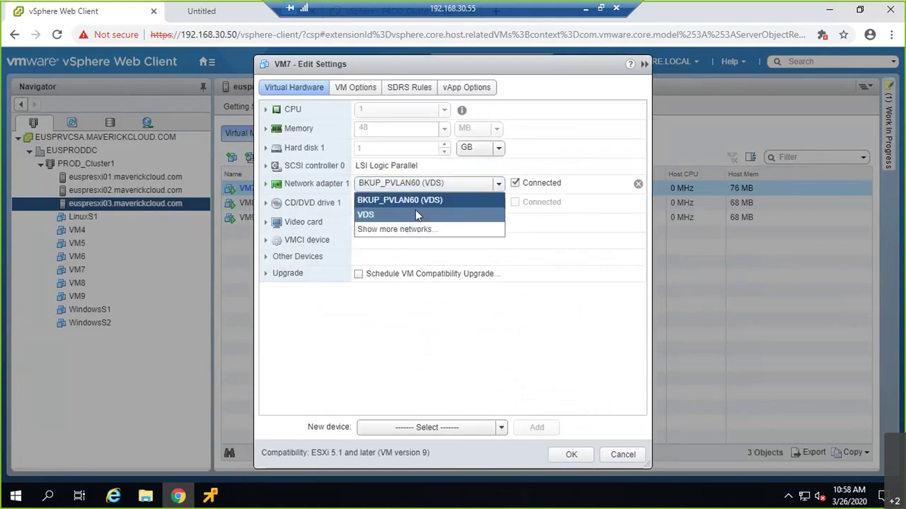
{"action": "left_click", "coordinate": [418, 199]}
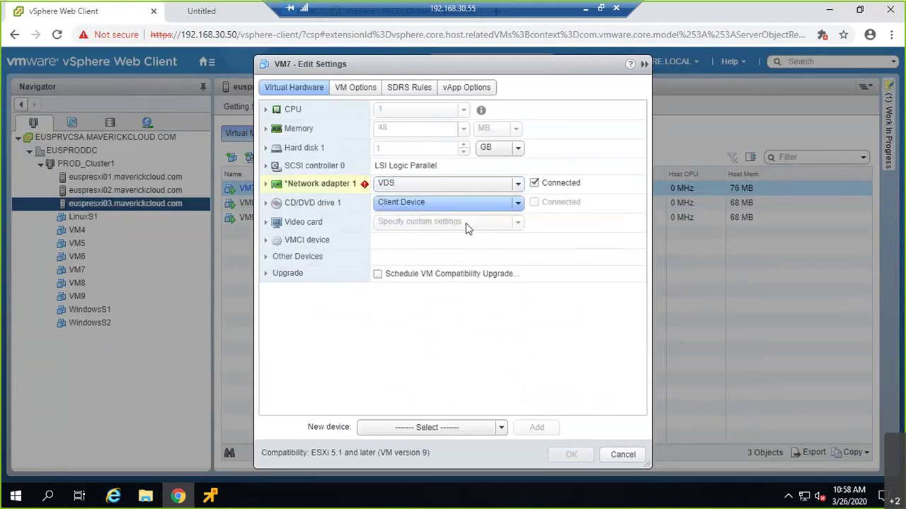
{"action": "left_click", "coordinate": [563, 454]}
{"action": "left_click", "coordinate": [518, 185]}
{"action": "left_click", "coordinate": [233, 225]}
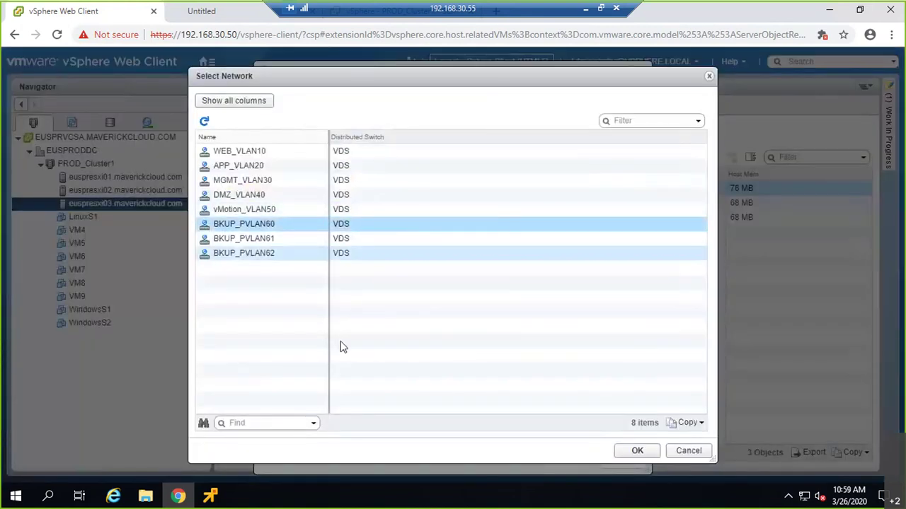
{"action": "left_click", "coordinate": [262, 210]}
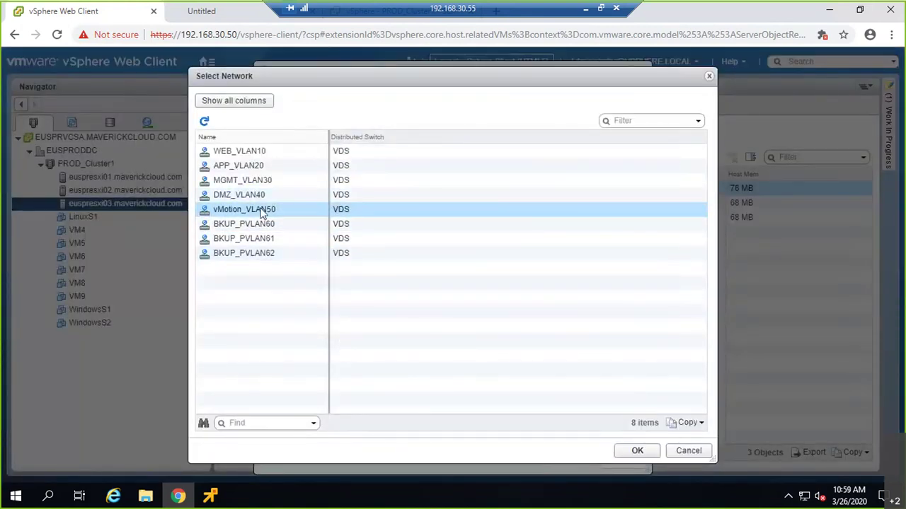
{"action": "left_click", "coordinate": [632, 451]}
{"action": "left_click", "coordinate": [573, 461]}
Step: Repeat the ping to google.com in VM7's console to test the vMotion_VLAN50 connection, and minimize the console
{"action": "key", "text": "alt+Tab"}
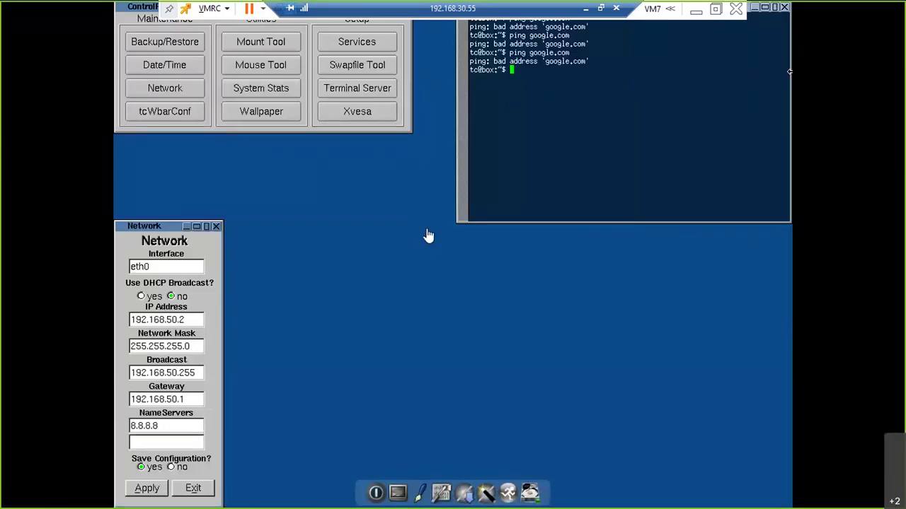
{"action": "key", "text": "Up"}
{"action": "key", "text": "Return"}
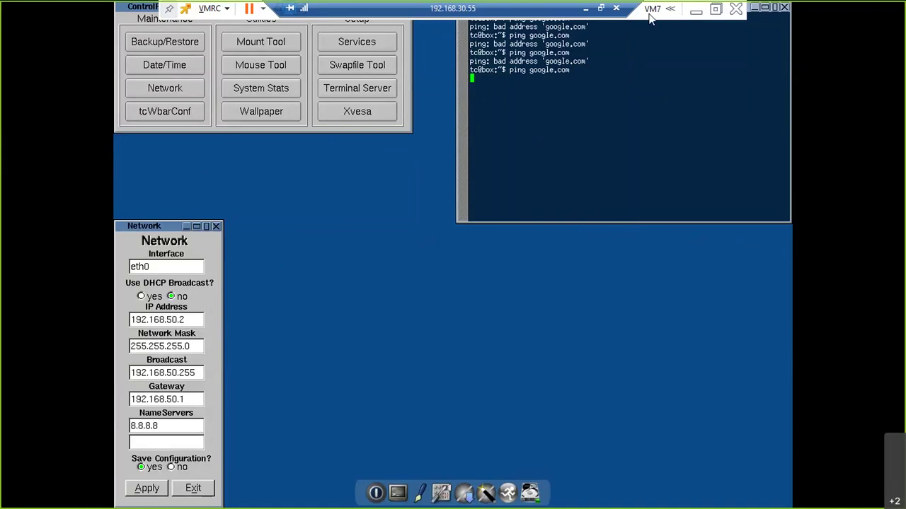
{"action": "left_click", "coordinate": [696, 10]}
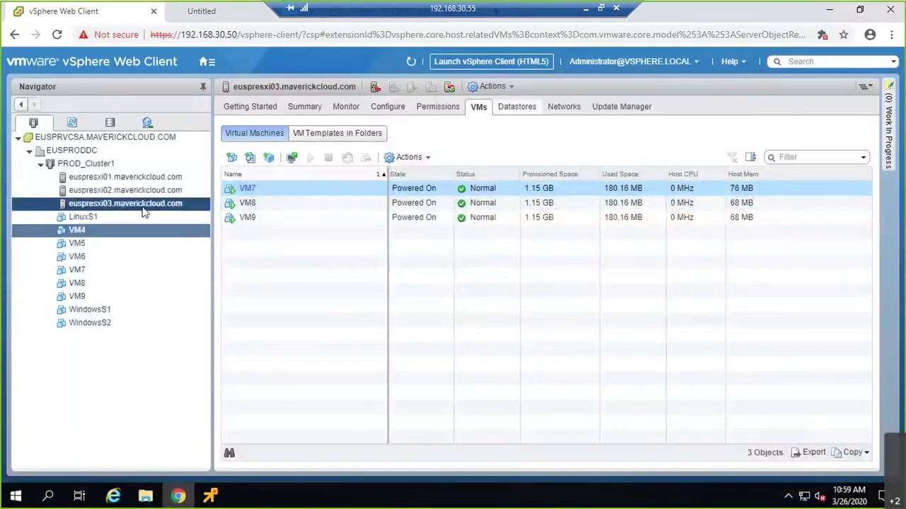
Step: Try again to change the VDS switch's primary private VLAN ID to 50 and submit the settings
{"action": "left_click", "coordinate": [147, 122]}
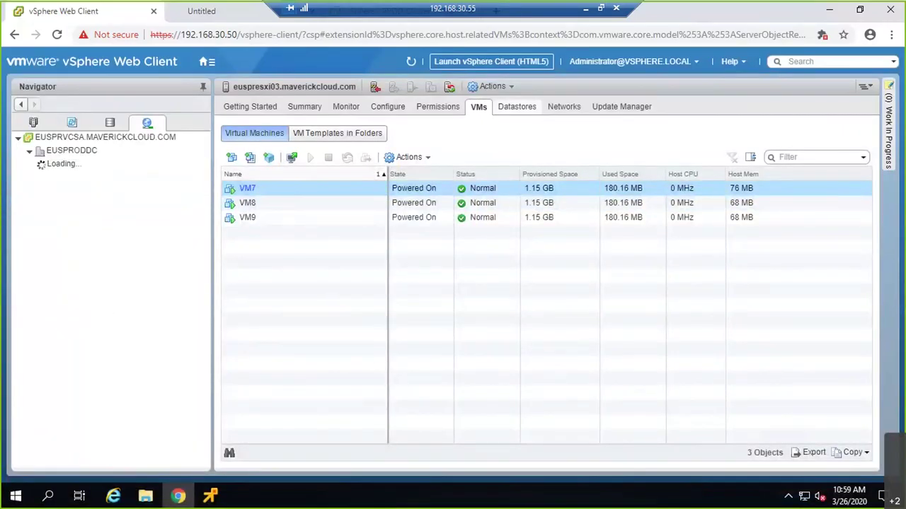
{"action": "left_click", "coordinate": [66, 164]}
{"action": "left_click", "coordinate": [845, 132]}
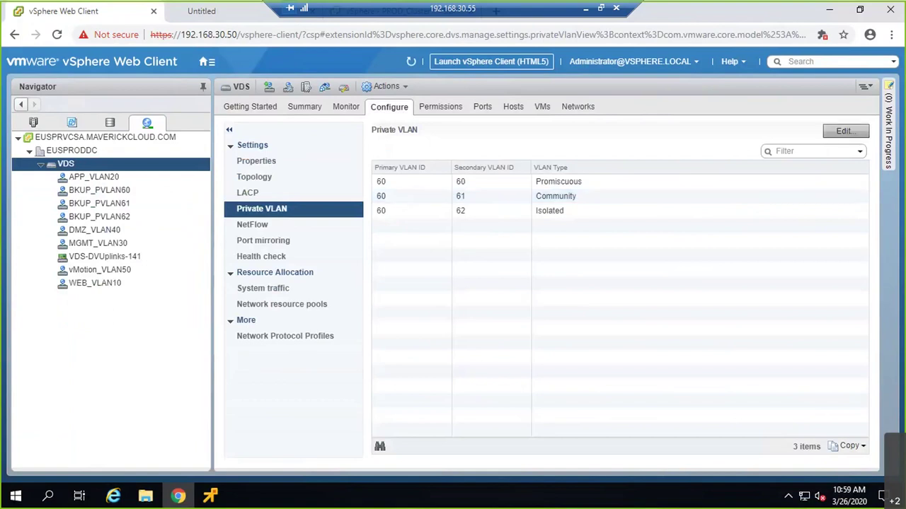
{"action": "left_click", "coordinate": [346, 177]}
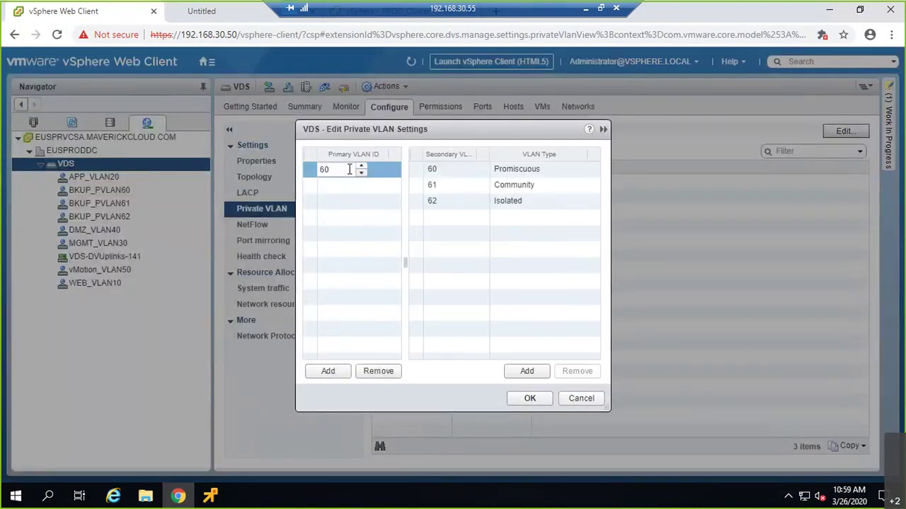
{"action": "type", "text": "50"}
{"action": "key", "text": "Tab"}
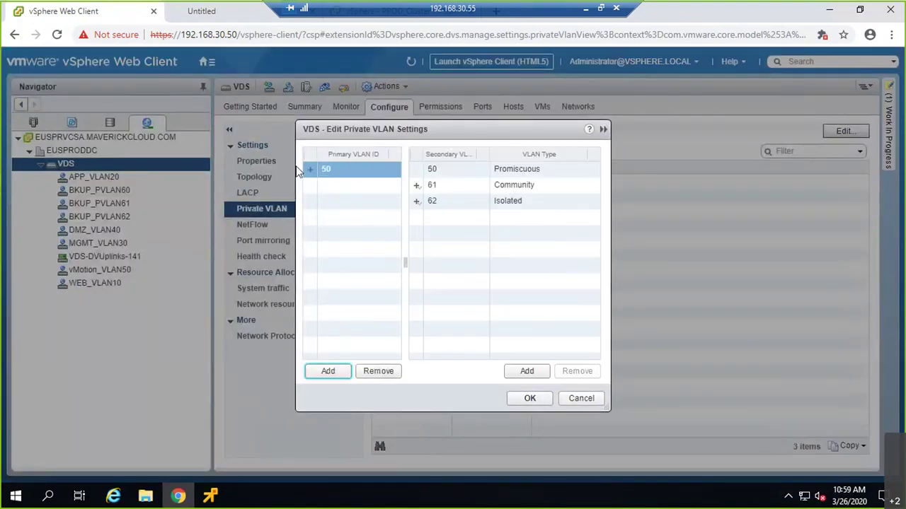
{"action": "left_click", "coordinate": [525, 396]}
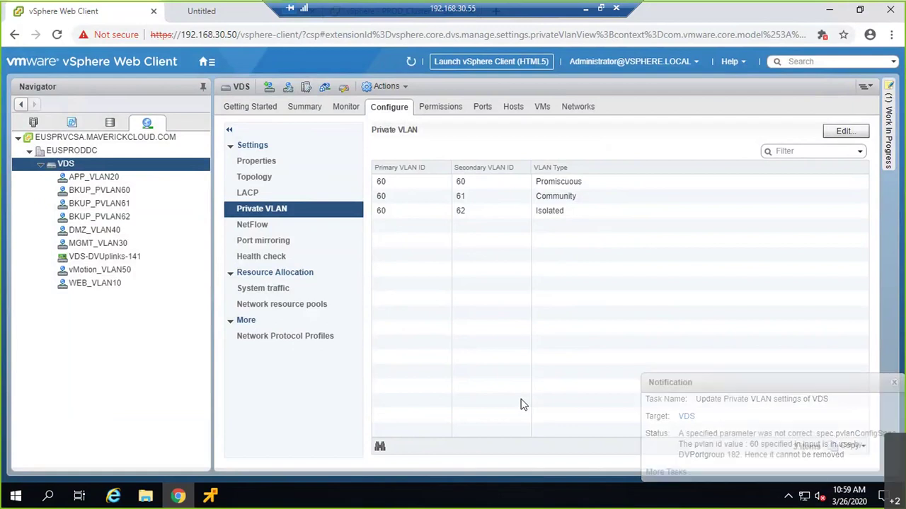
Step: Refresh the client, reopen the VDS private VLAN settings to check the pending change, and cancel the edit
{"action": "left_click", "coordinate": [409, 63]}
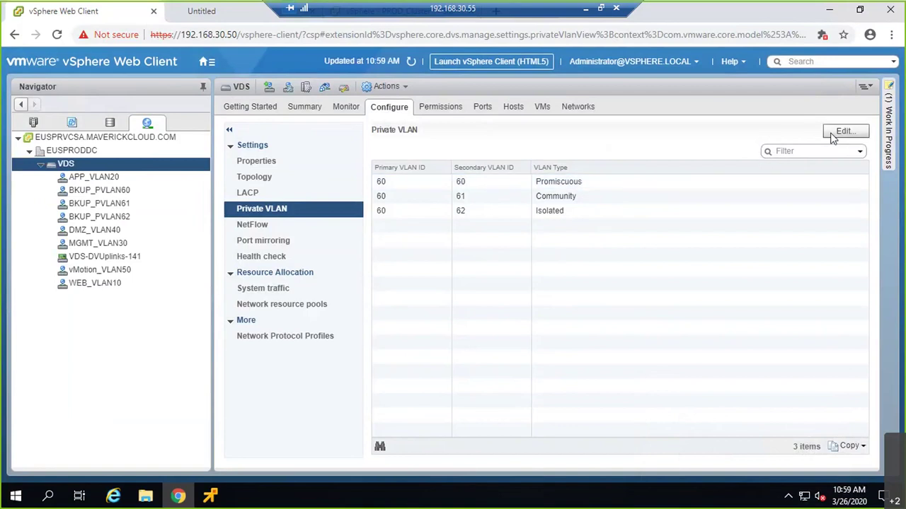
{"action": "left_click", "coordinate": [842, 131]}
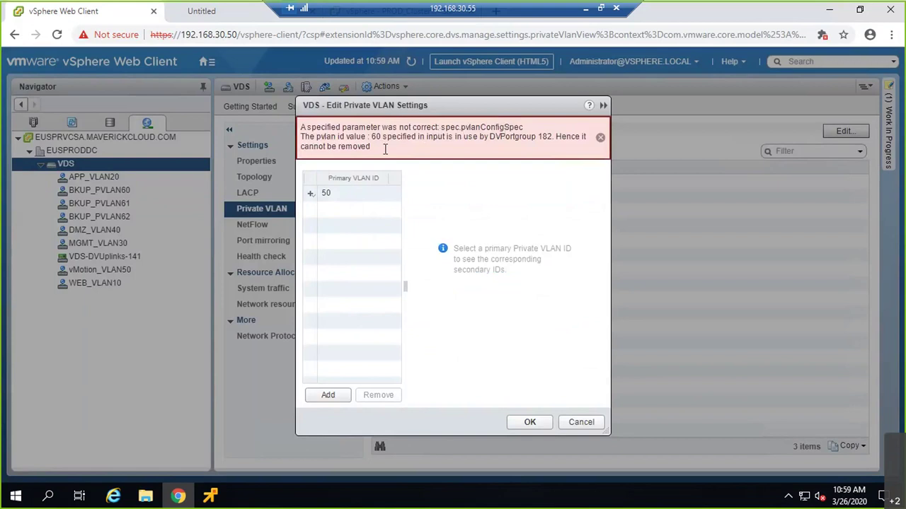
{"action": "left_click", "coordinate": [580, 422]}
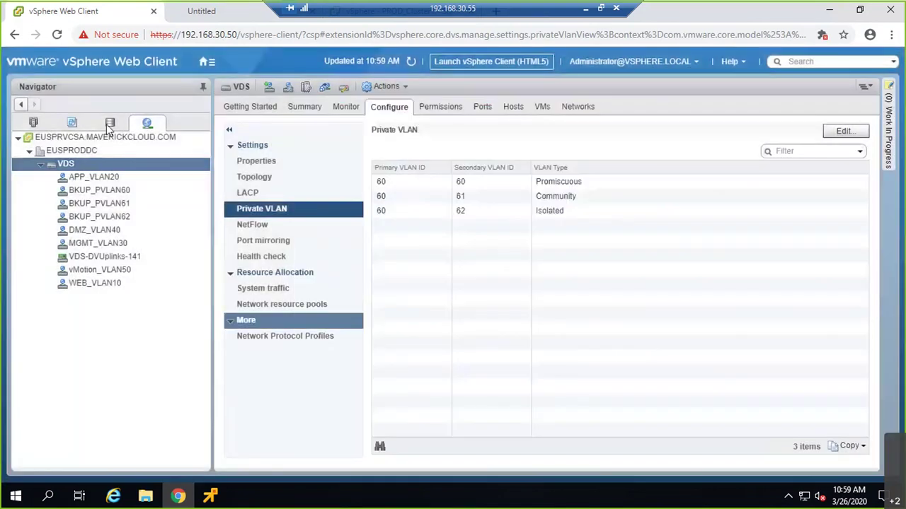
Step: Check the network adapter assignment in VM7's settings and close them without changes
{"action": "left_click", "coordinate": [43, 123]}
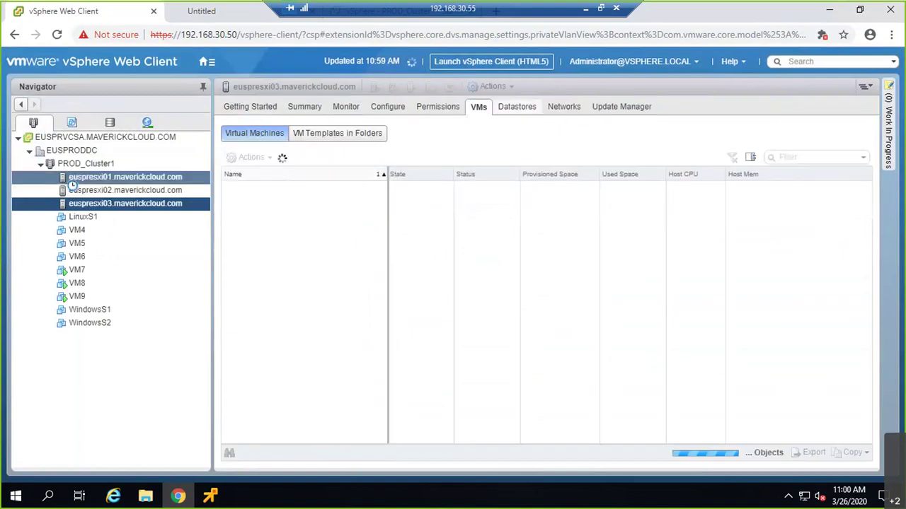
{"action": "left_click", "coordinate": [65, 271]}
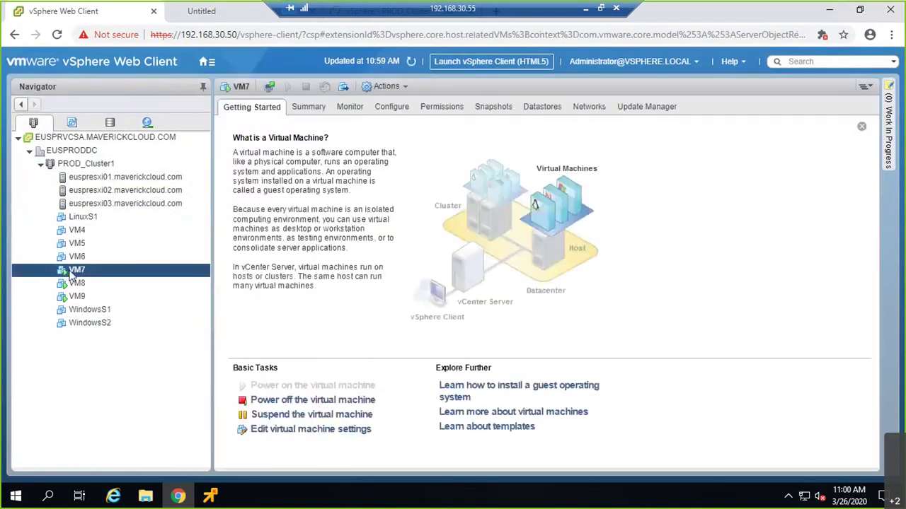
{"action": "right_click", "coordinate": [71, 272]}
{"action": "left_click", "coordinate": [79, 270]}
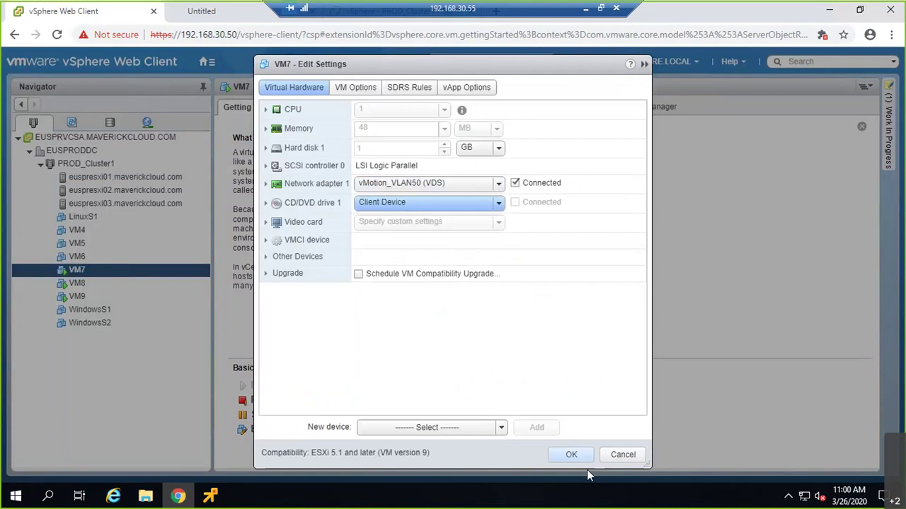
{"action": "left_click", "coordinate": [612, 458]}
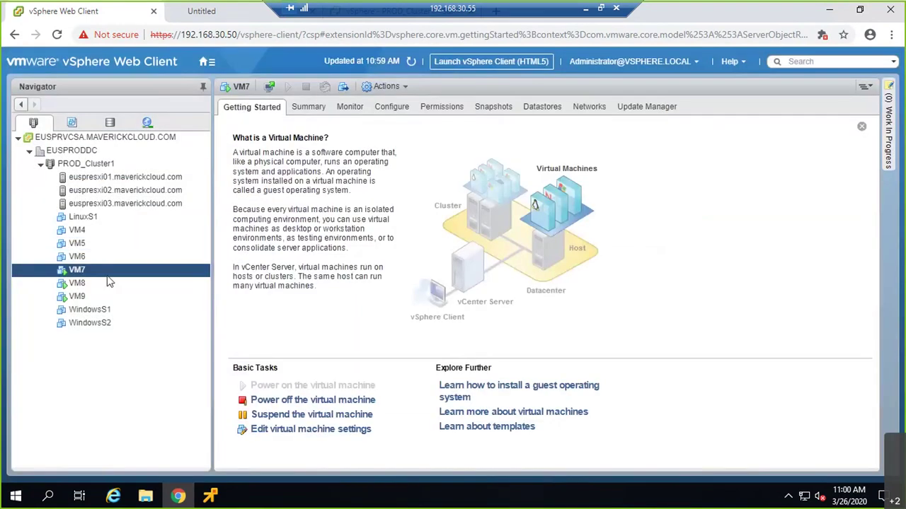
Step: Power off VM7, VM8 and VM9 together on host euspresxi03
{"action": "left_click", "coordinate": [137, 204]}
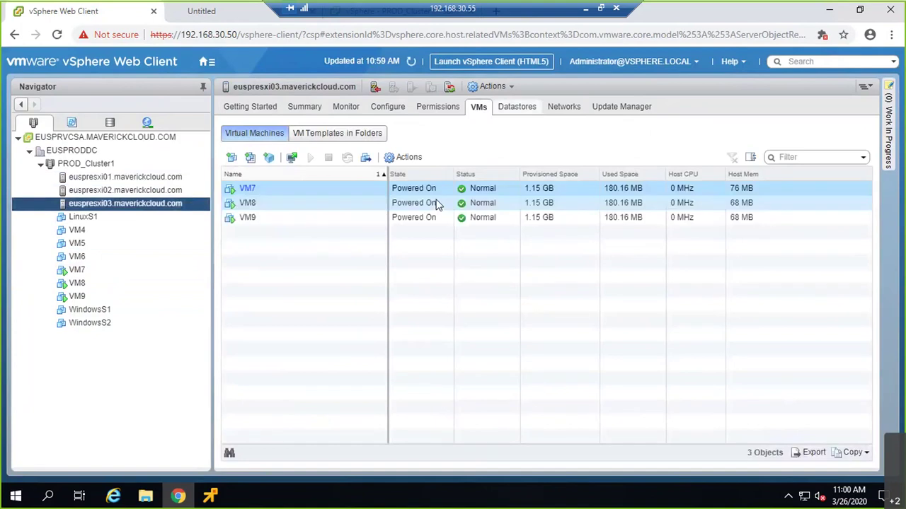
{"action": "left_click", "coordinate": [433, 211], "text": "shift"}
{"action": "right_click", "coordinate": [432, 213]}
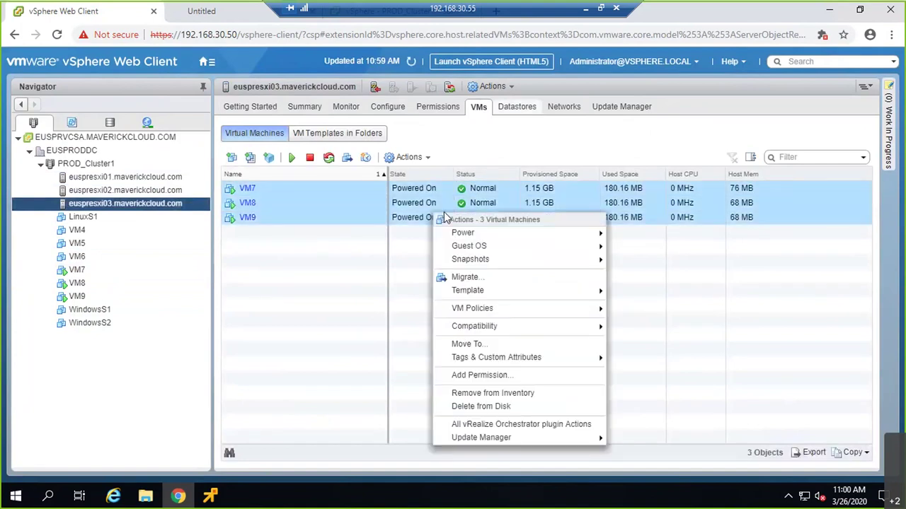
{"action": "mouse_move", "coordinate": [598, 234]}
{"action": "left_click", "coordinate": [640, 247]}
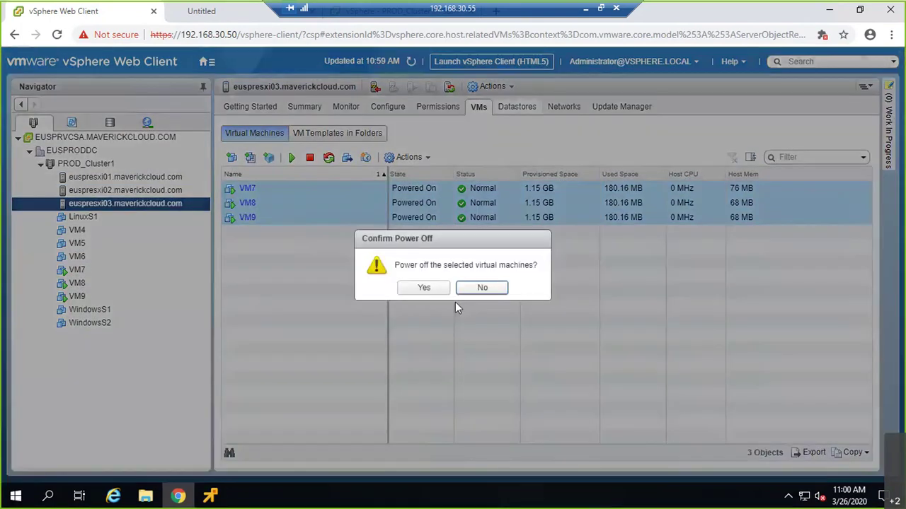
{"action": "left_click", "coordinate": [411, 288]}
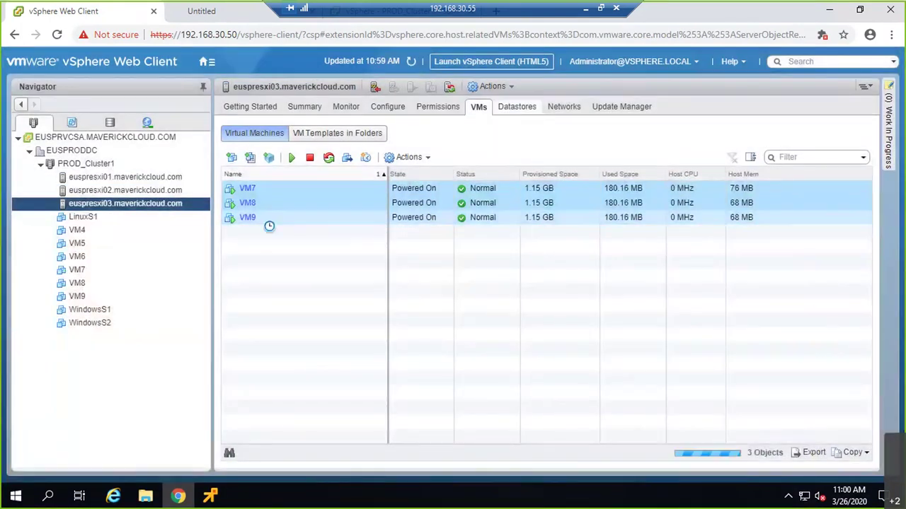
Step: Connect VM8's network adapter 1 to the vMotion_VLAN50 port group and save the VM settings
{"action": "right_click", "coordinate": [248, 188]}
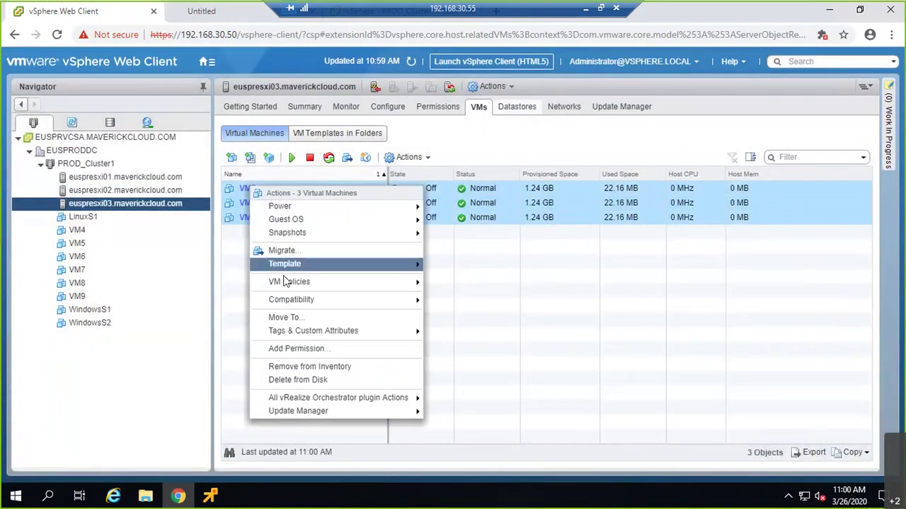
{"action": "left_click", "coordinate": [241, 213]}
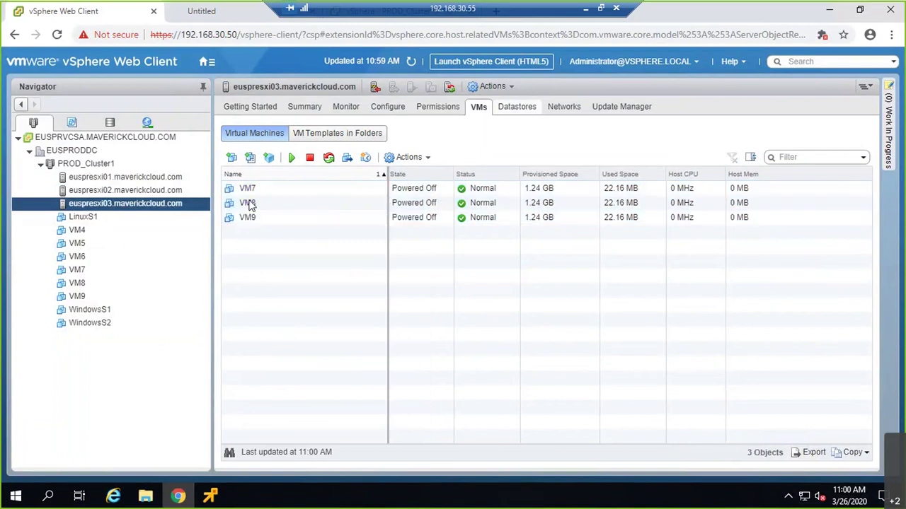
{"action": "right_click", "coordinate": [248, 203]}
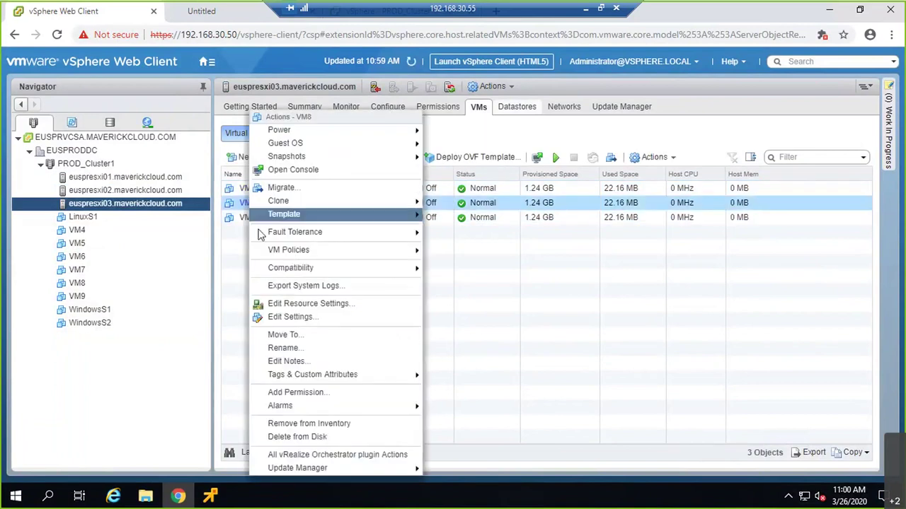
{"action": "left_click", "coordinate": [281, 322]}
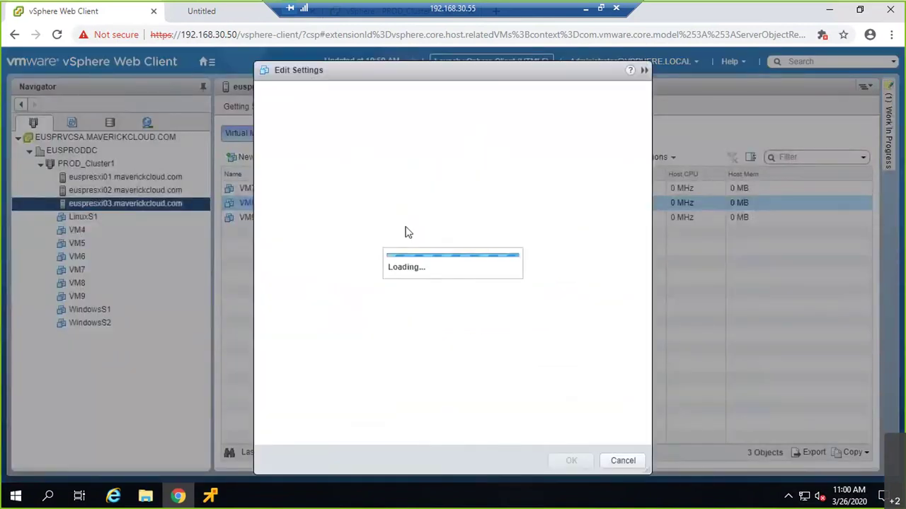
{"action": "left_click", "coordinate": [446, 184]}
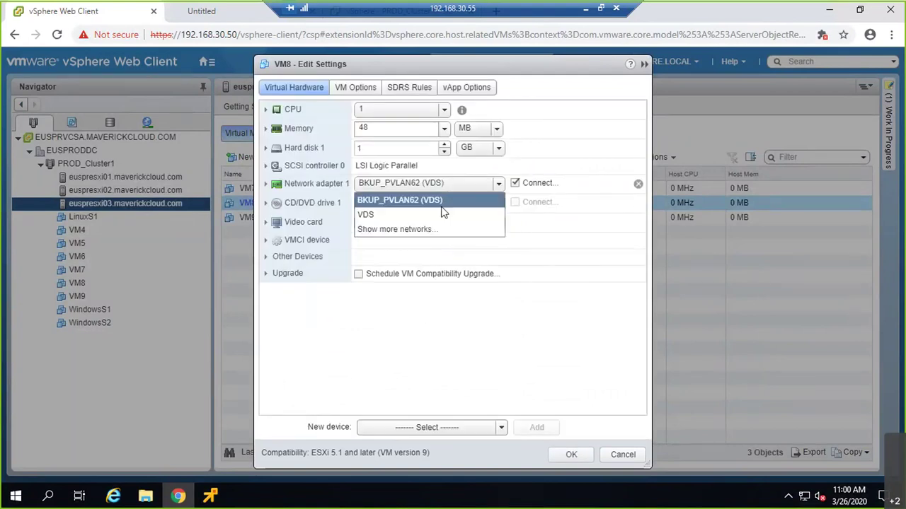
{"action": "left_click", "coordinate": [433, 230]}
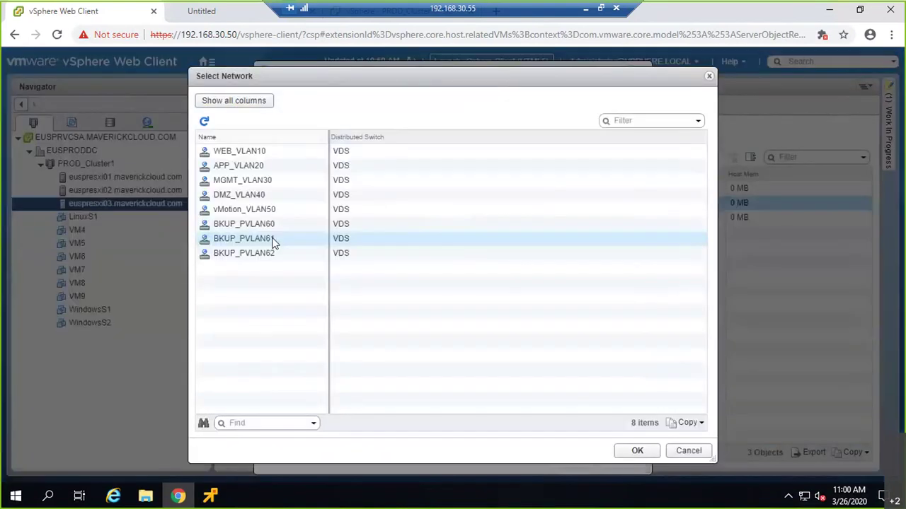
{"action": "left_click", "coordinate": [266, 212]}
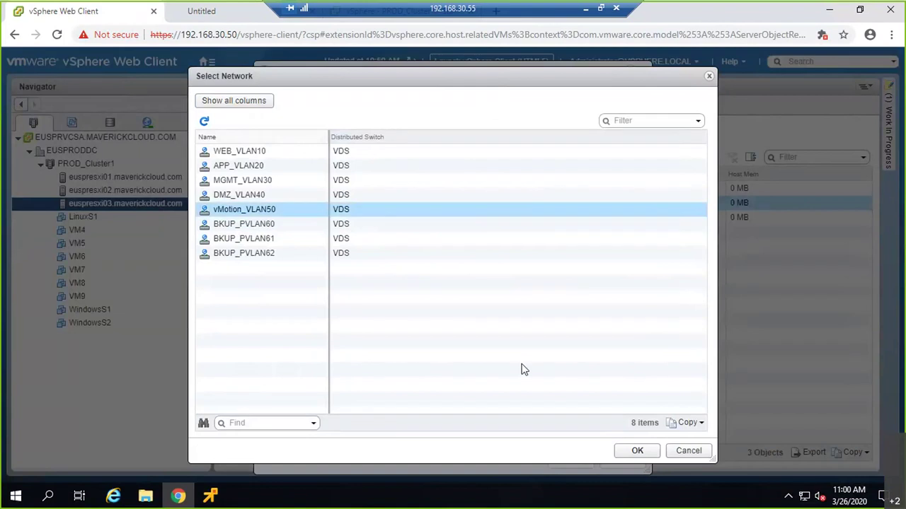
{"action": "left_click", "coordinate": [623, 455]}
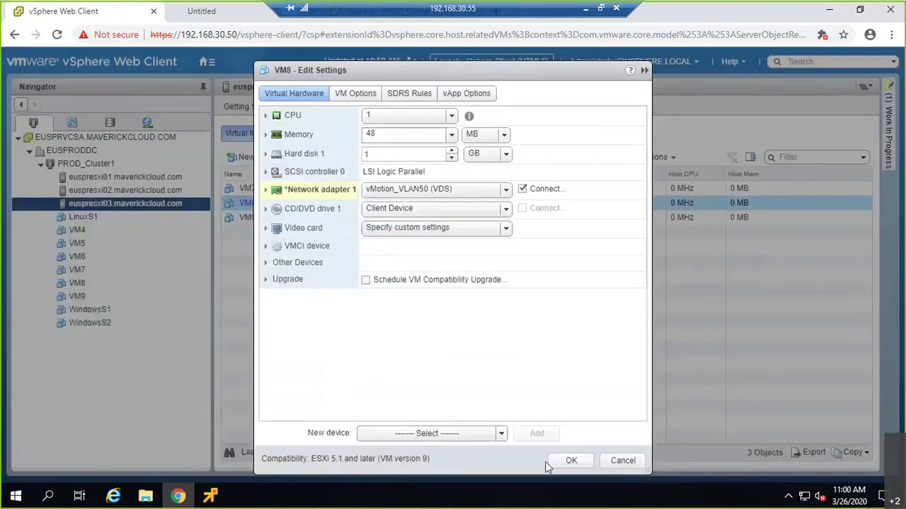
{"action": "left_click", "coordinate": [571, 461]}
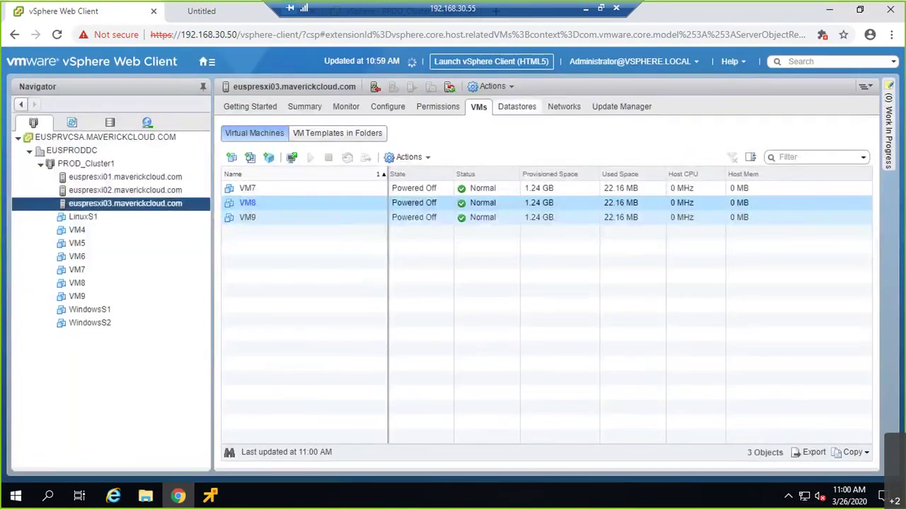
Step: Connect VM9's network adapter 1 to the vMotion_VLAN50 port group and save the VM settings
{"action": "right_click", "coordinate": [338, 219]}
{"action": "mouse_move", "coordinate": [377, 218]}
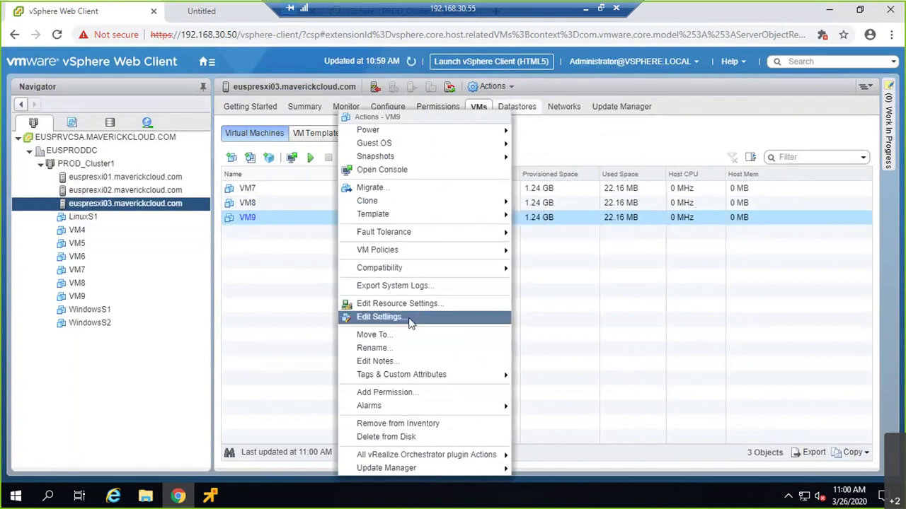
{"action": "left_click", "coordinate": [381, 317]}
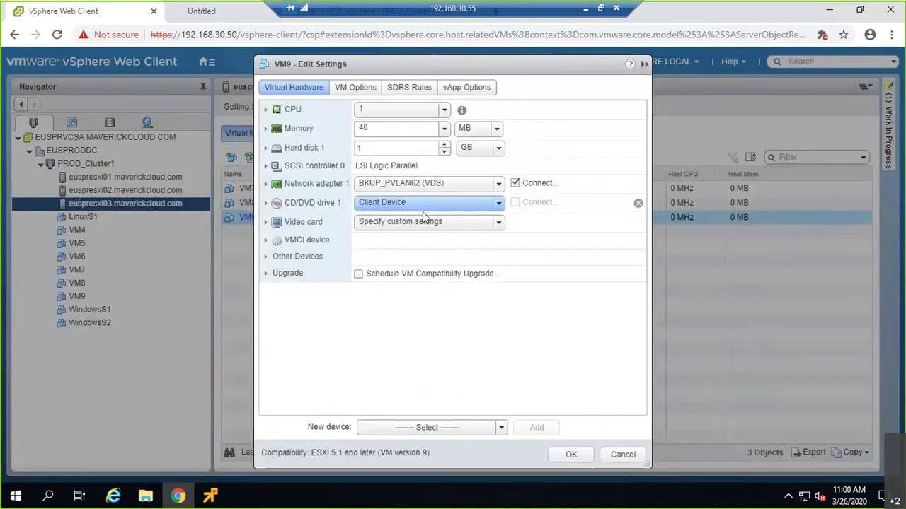
{"action": "left_click", "coordinate": [425, 183]}
{"action": "left_click", "coordinate": [429, 234]}
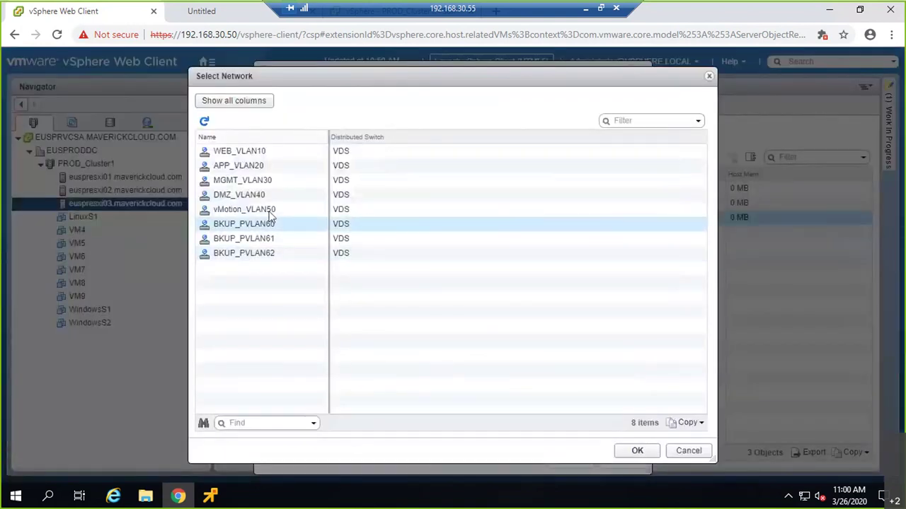
{"action": "left_click", "coordinate": [269, 209]}
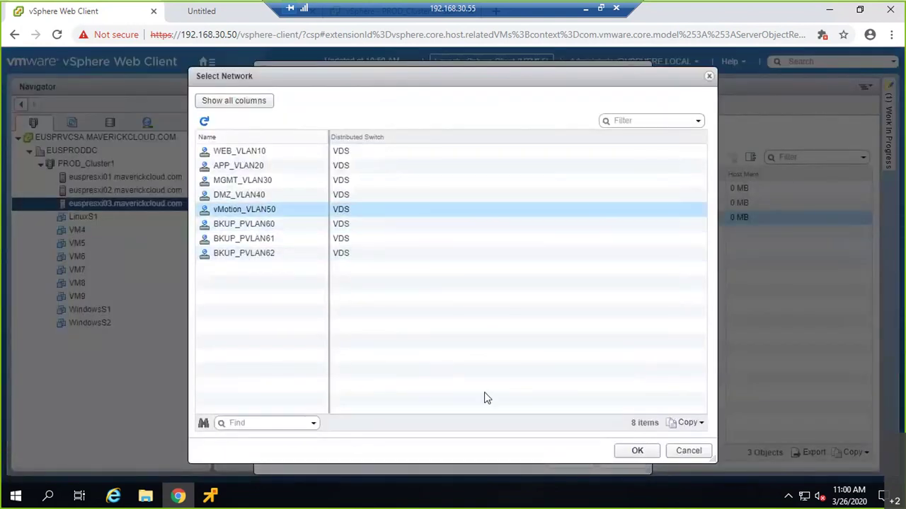
{"action": "left_click", "coordinate": [621, 454]}
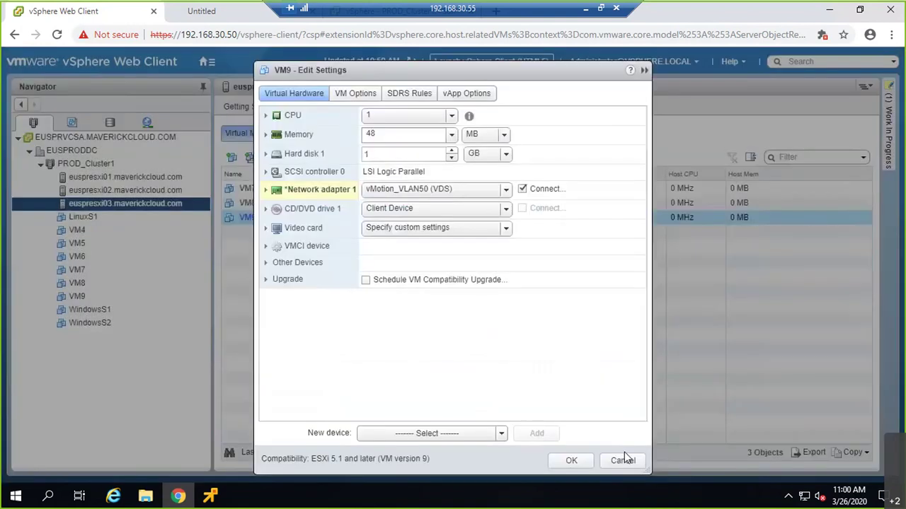
{"action": "left_click", "coordinate": [572, 460]}
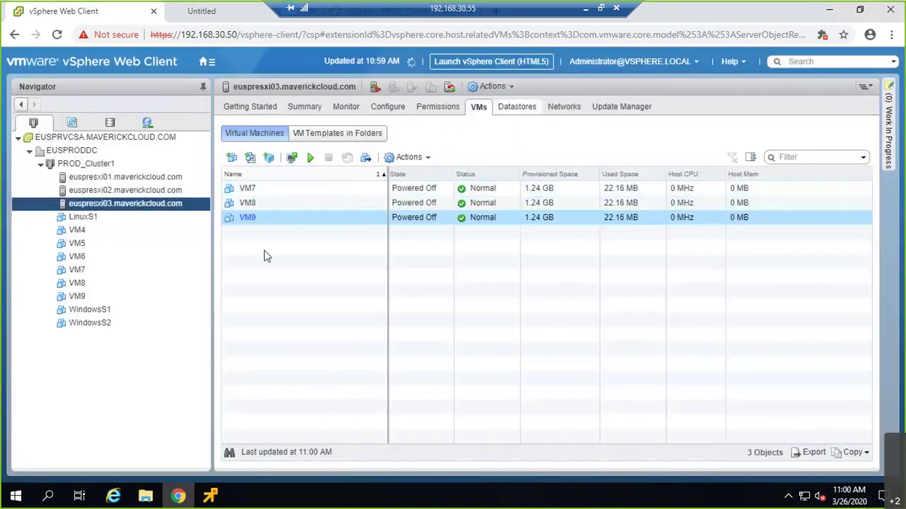
Step: Try to change the primary VLAN ID to 50 in the VDS private VLAN settings and apply it
{"action": "left_click", "coordinate": [147, 124]}
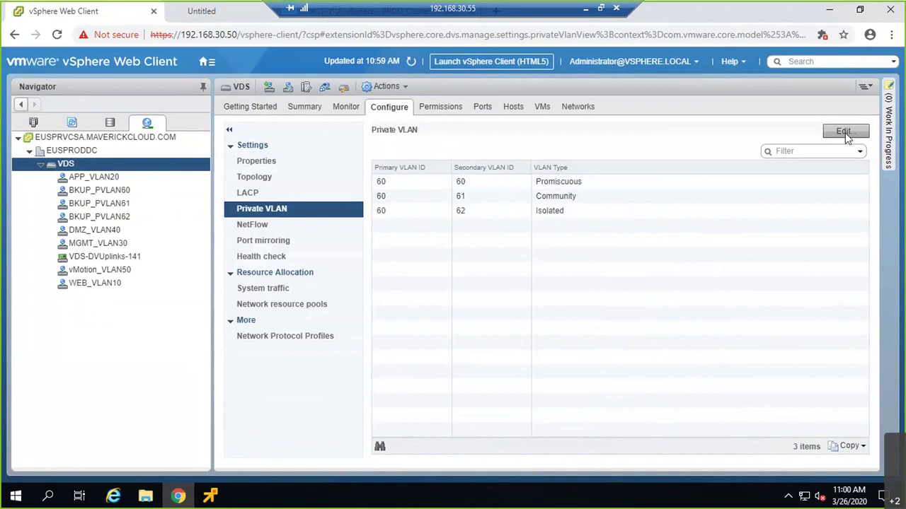
{"action": "left_click", "coordinate": [844, 132]}
{"action": "left_click", "coordinate": [353, 170]}
{"action": "double_click", "coordinate": [352, 170]}
{"action": "type", "text": "50"}
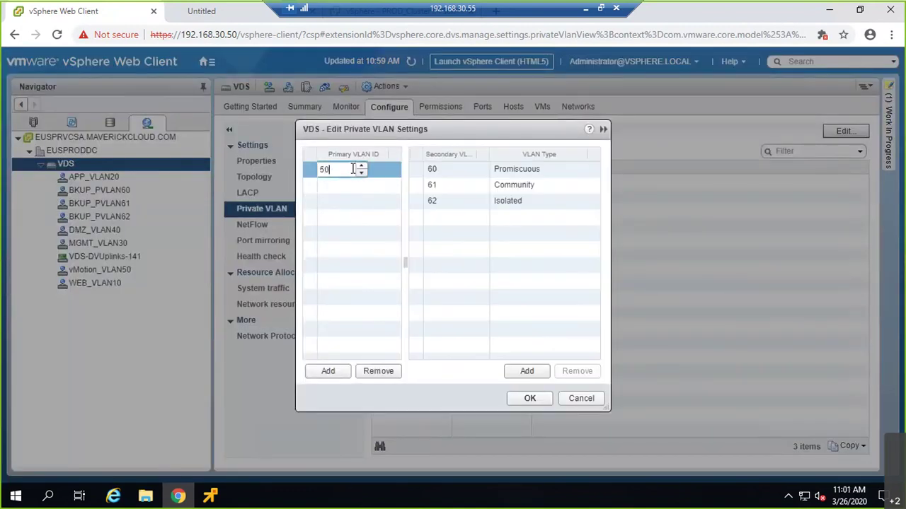
{"action": "left_click", "coordinate": [482, 265]}
{"action": "left_click", "coordinate": [524, 398]}
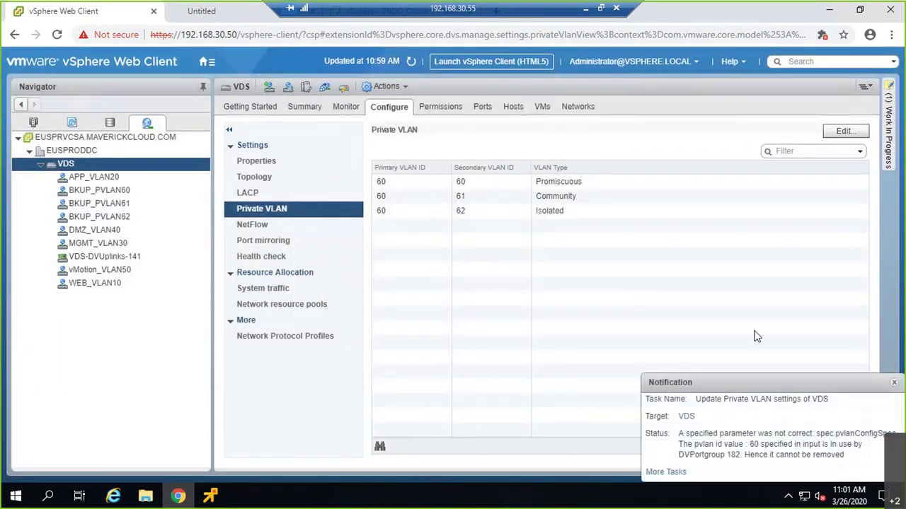
Step: Reopen the VDS private VLAN edit and try to apply secondary VLAN IDs 51 for Community and 52 for Isolated
{"action": "left_click", "coordinate": [410, 186]}
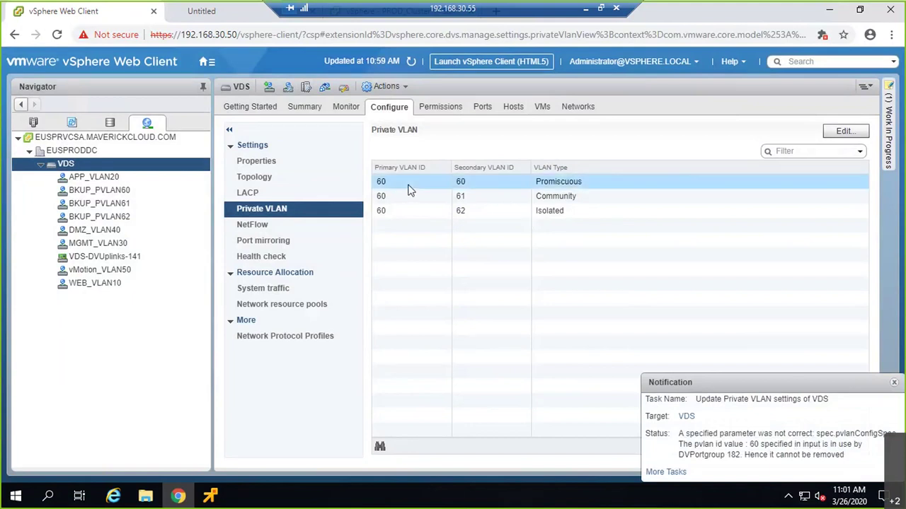
{"action": "left_click", "coordinate": [844, 130]}
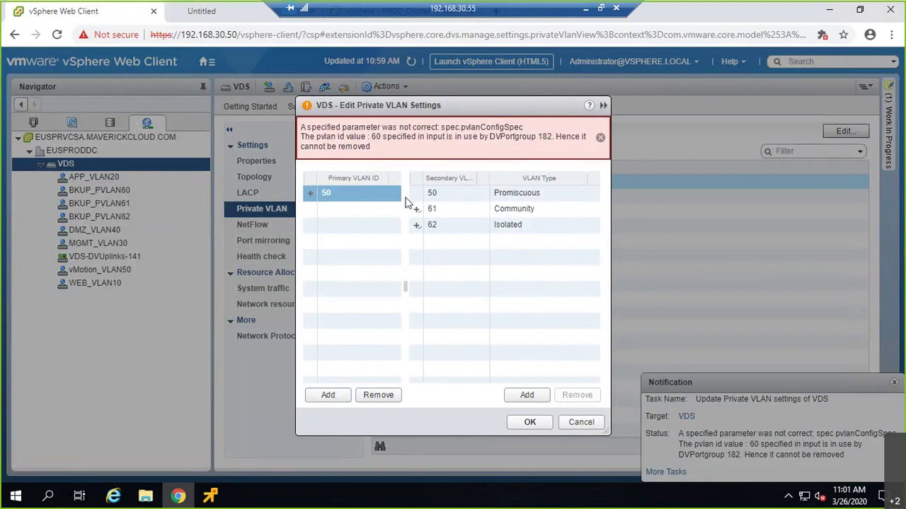
{"action": "left_click", "coordinate": [443, 209]}
{"action": "key", "text": "BackSpace"}
{"action": "key", "text": "BackSpace"}
{"action": "type", "text": "51"}
{"action": "left_click", "coordinate": [453, 224]}
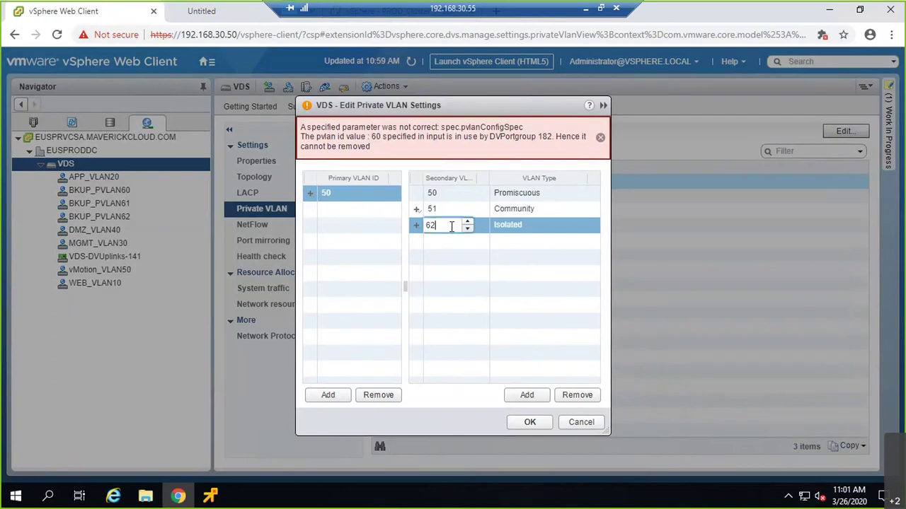
{"action": "key", "text": "BackSpace"}
{"action": "key", "text": "BackSpace"}
{"action": "type", "text": "52"}
{"action": "left_click", "coordinate": [507, 349]}
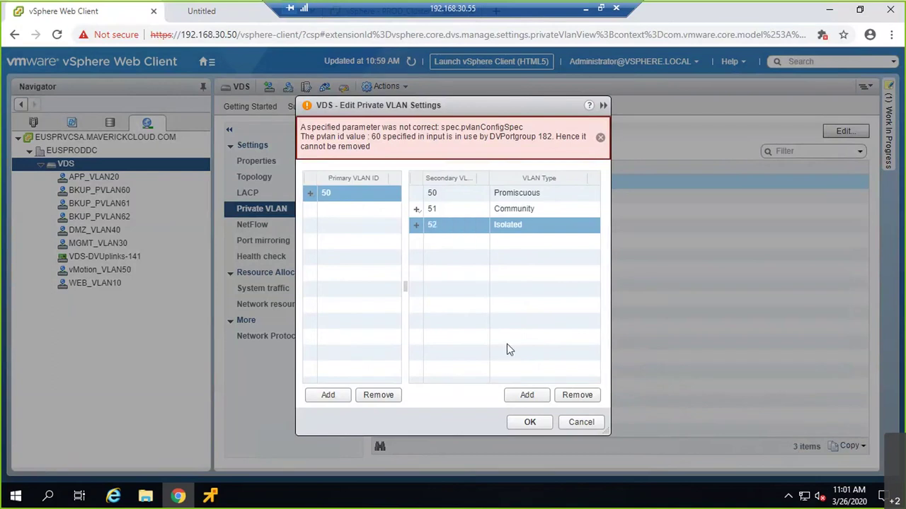
{"action": "left_click", "coordinate": [540, 421]}
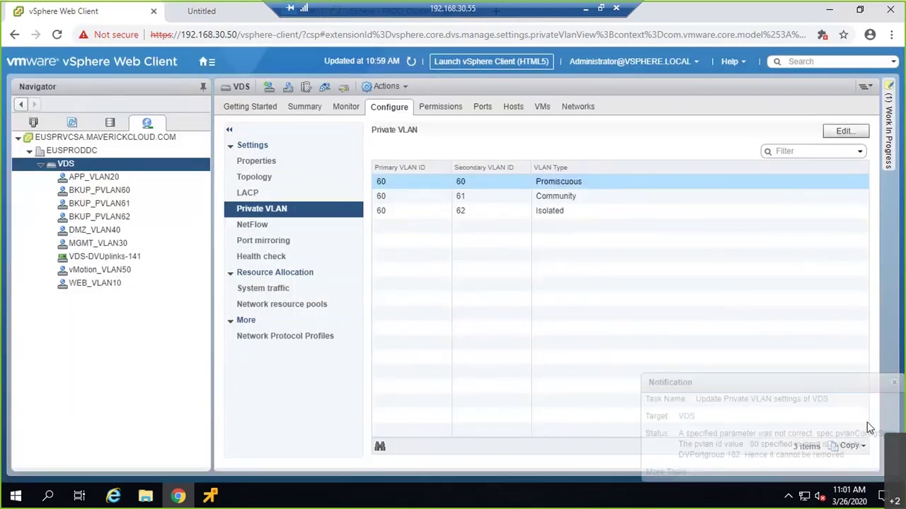
Step: Delete the distributed port groups BKUP_PVLAN60, BKUP_PVLAN61 and BKUP_PVLAN62 from the VDS
{"action": "right_click", "coordinate": [120, 192]}
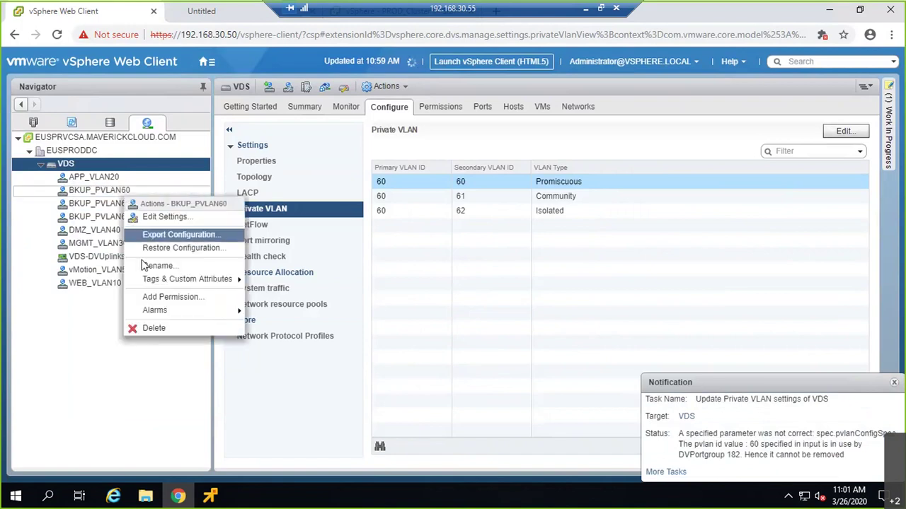
{"action": "left_click", "coordinate": [159, 329]}
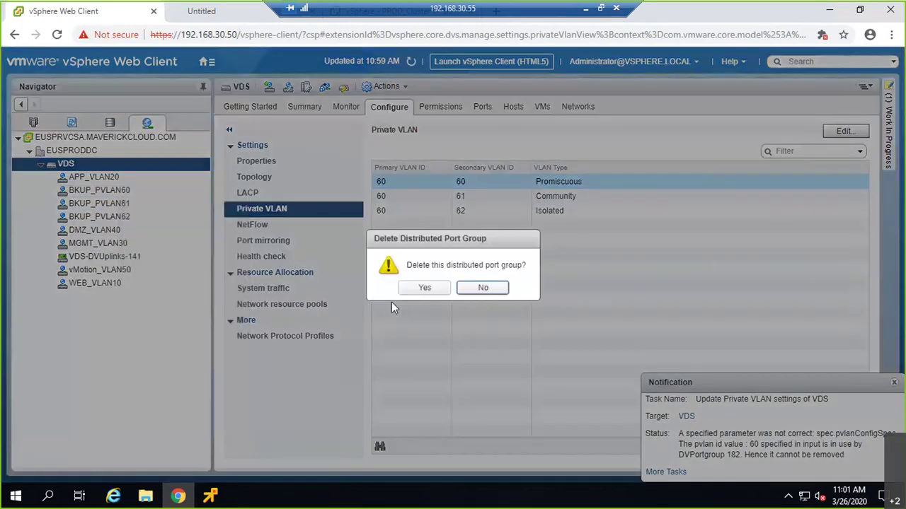
{"action": "left_click", "coordinate": [422, 287]}
{"action": "right_click", "coordinate": [127, 203]}
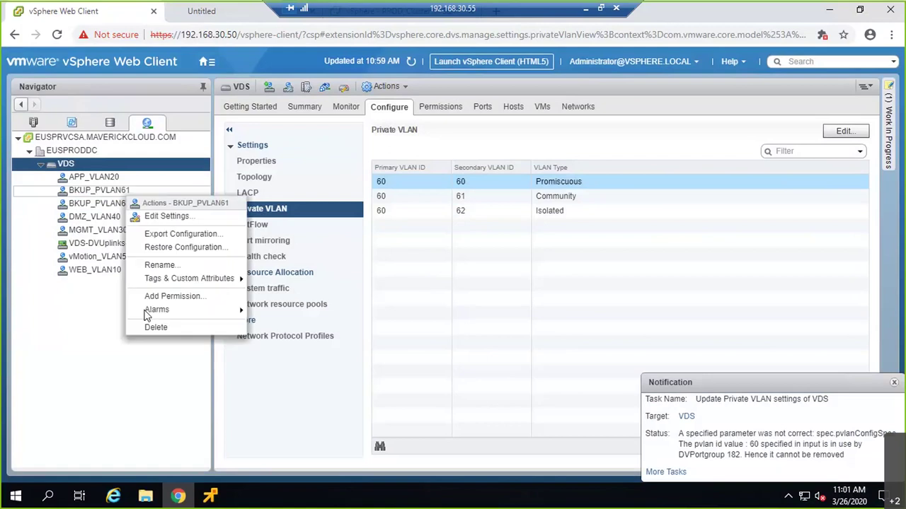
{"action": "left_click", "coordinate": [155, 327]}
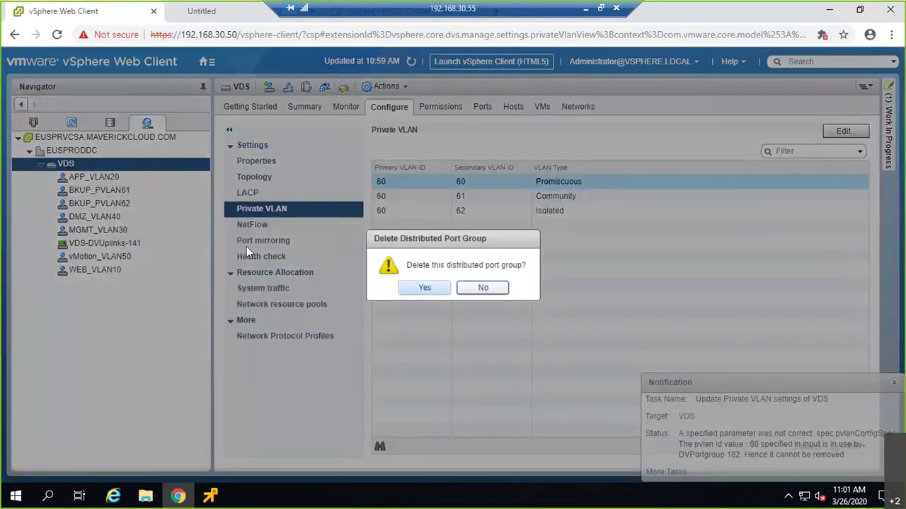
{"action": "key", "text": "Return"}
{"action": "right_click", "coordinate": [114, 191]}
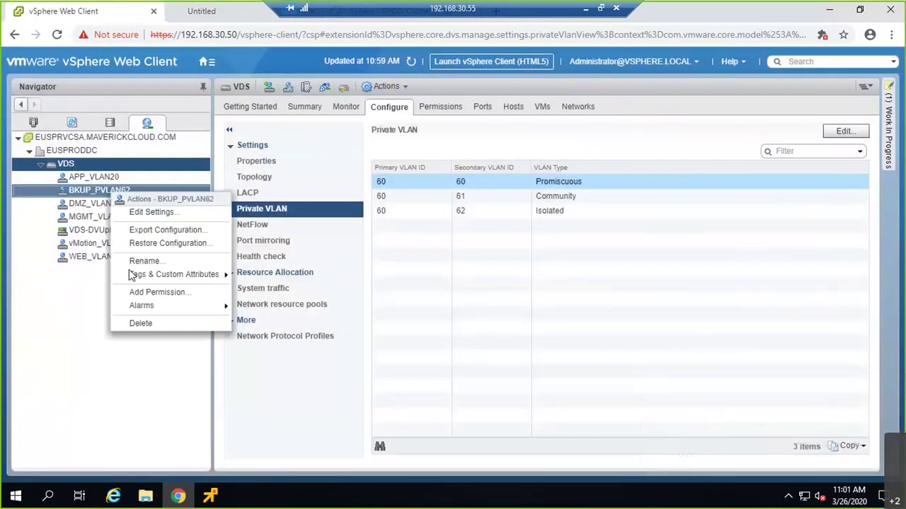
{"action": "left_click", "coordinate": [150, 320]}
{"action": "left_click", "coordinate": [424, 288]}
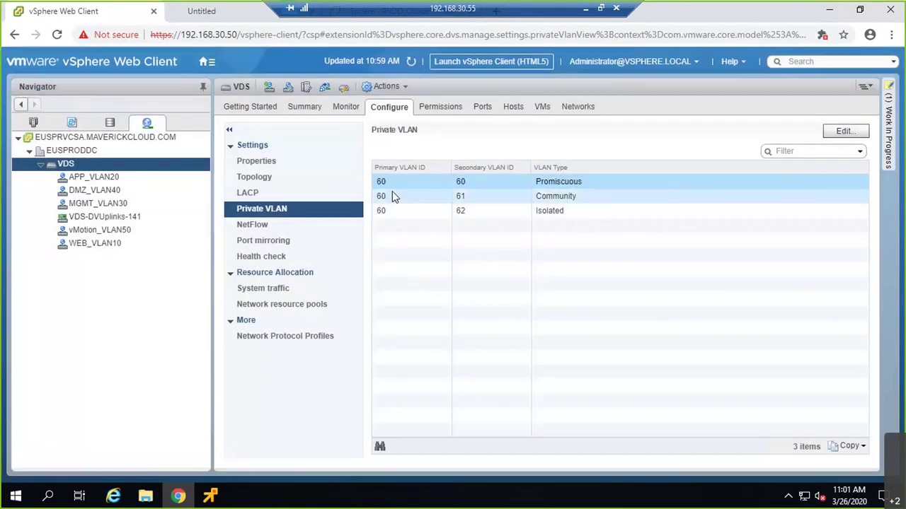
Step: Reopen the VDS private VLAN edit and set the primary VLAN ID to 50
{"action": "left_click", "coordinate": [396, 187]}
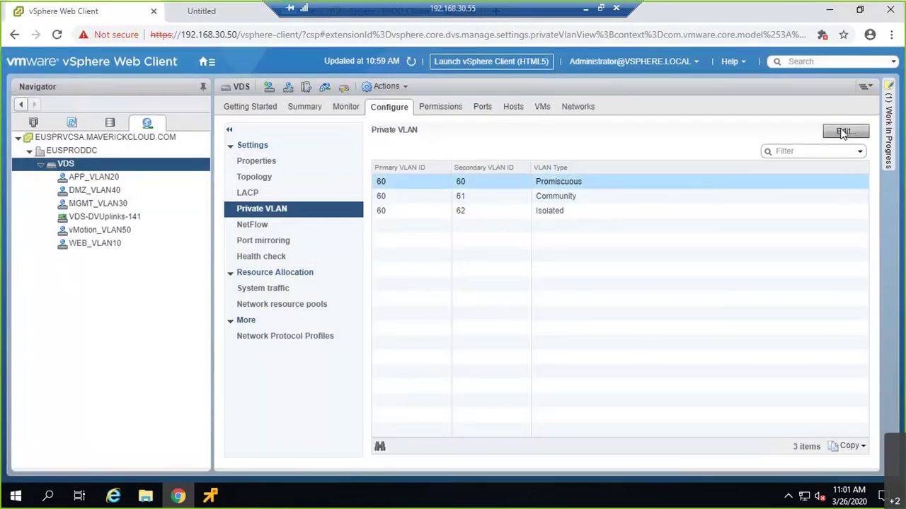
{"action": "left_click", "coordinate": [842, 133]}
{"action": "left_click", "coordinate": [339, 222]}
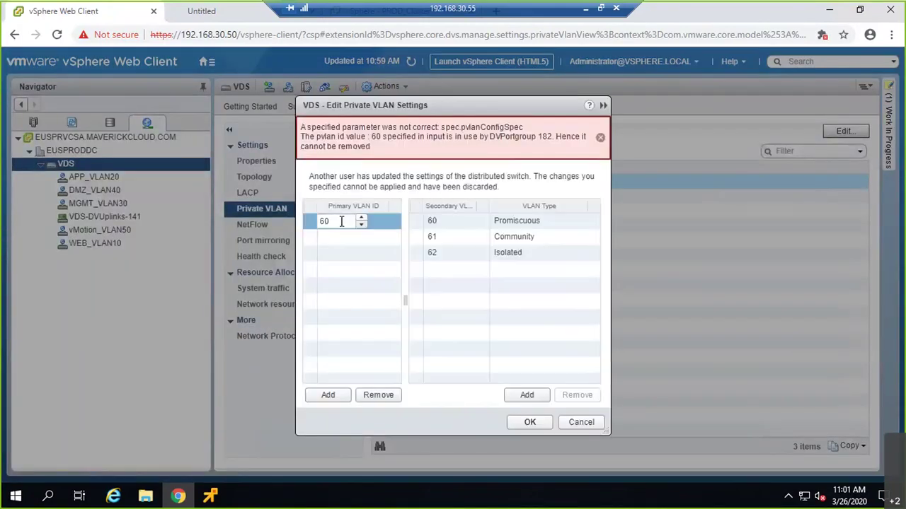
{"action": "key", "text": "BackSpace"}
{"action": "key", "text": "BackSpace"}
{"action": "type", "text": "50"}
{"action": "key", "text": "Tab"}
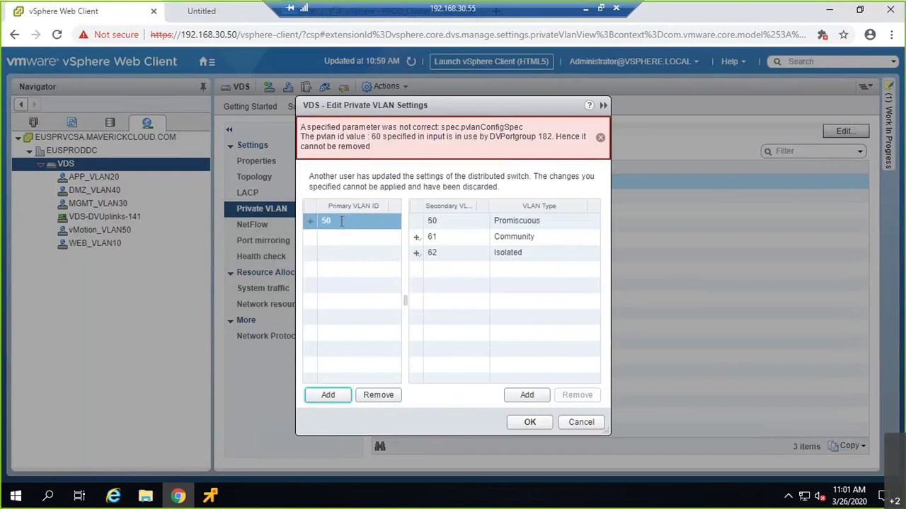
Step: Set the Community secondary VLAN ID to 51, edit the Isolated one, and try to apply the private VLAN settings
{"action": "left_click", "coordinate": [436, 237]}
{"action": "left_click", "coordinate": [435, 237]}
{"action": "key", "text": "BackSpace"}
{"action": "key", "text": "BackSpace"}
{"action": "type", "text": "51"}
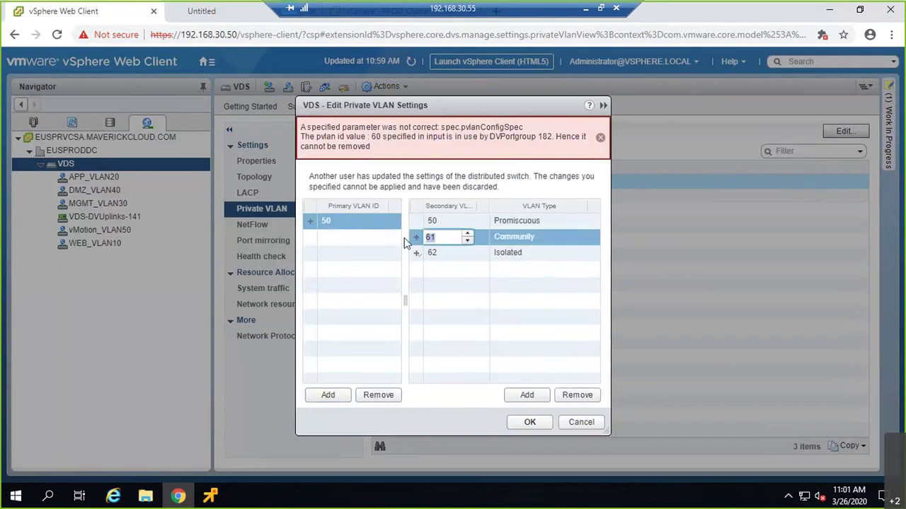
{"action": "left_click", "coordinate": [433, 253]}
{"action": "left_click", "coordinate": [433, 254]}
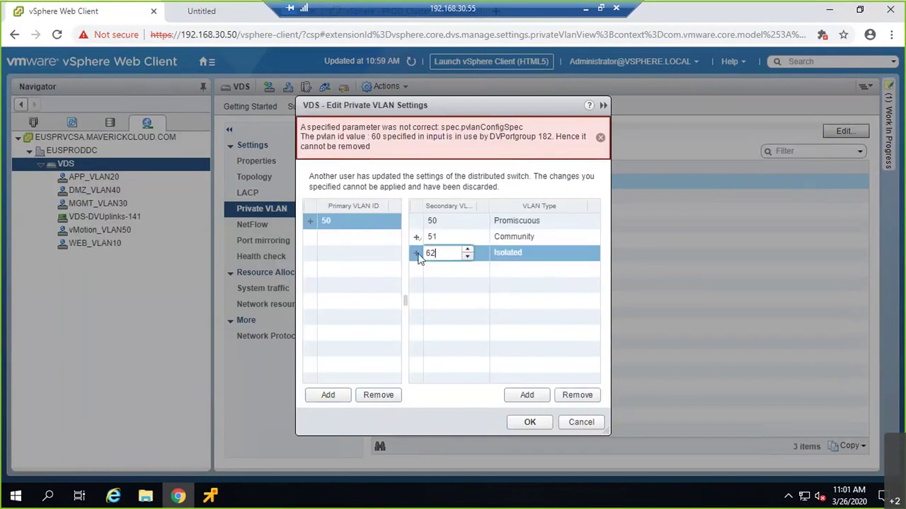
{"action": "left_click", "coordinate": [531, 422]}
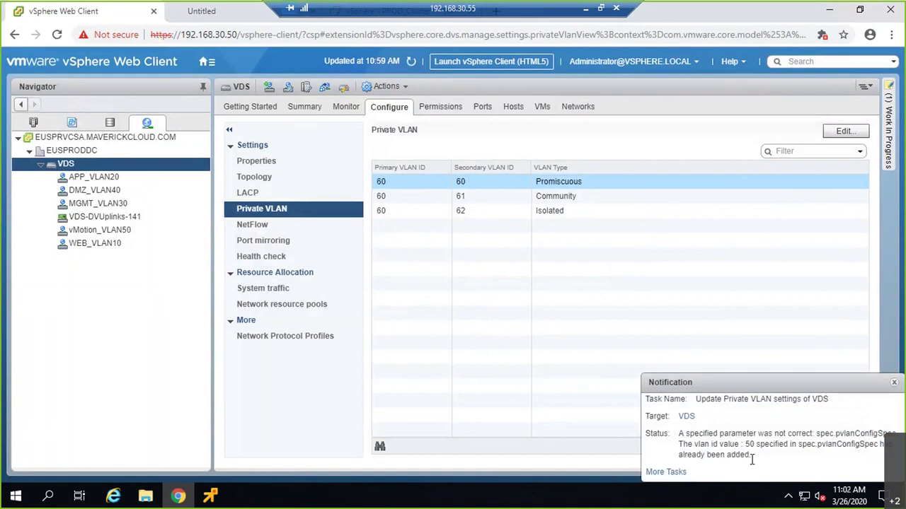
Step: Try to delete the vMotion_VLAN50 distributed port group
{"action": "left_click", "coordinate": [99, 231]}
{"action": "right_click", "coordinate": [117, 237]}
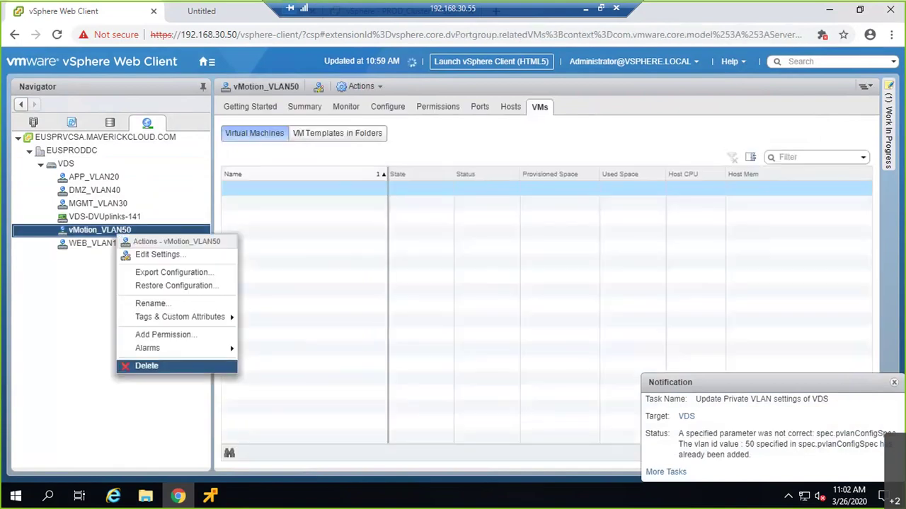
{"action": "left_click", "coordinate": [146, 366]}
{"action": "left_click", "coordinate": [425, 287]}
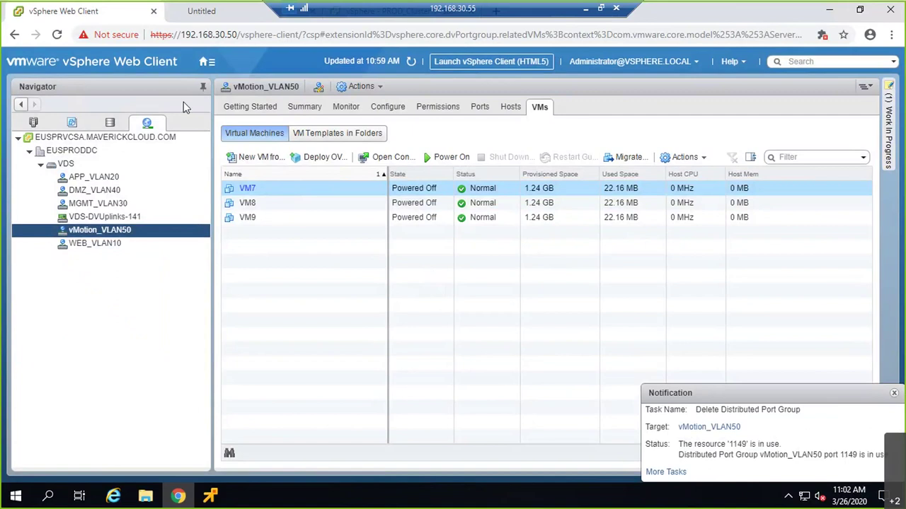
Step: Set the VLAN ID of the vMotion_VLAN50 port group to 1 and save its settings
{"action": "right_click", "coordinate": [116, 236]}
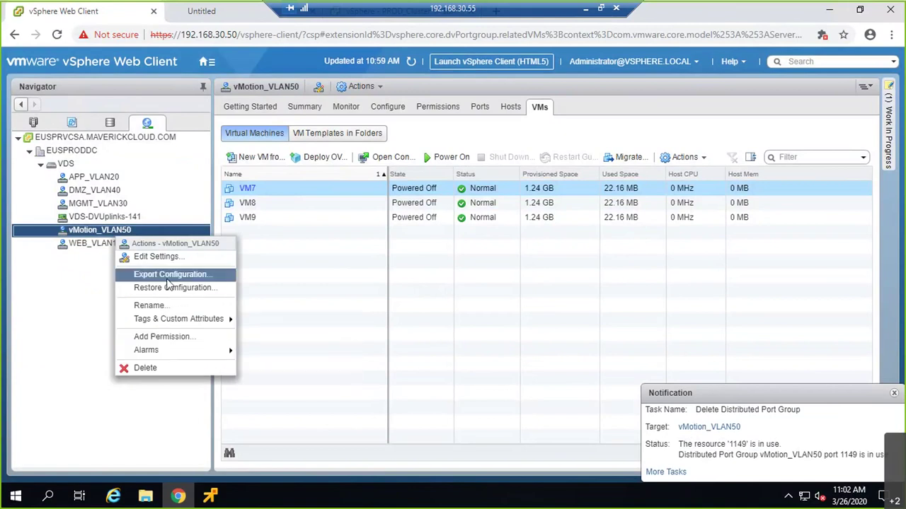
{"action": "left_click", "coordinate": [170, 256]}
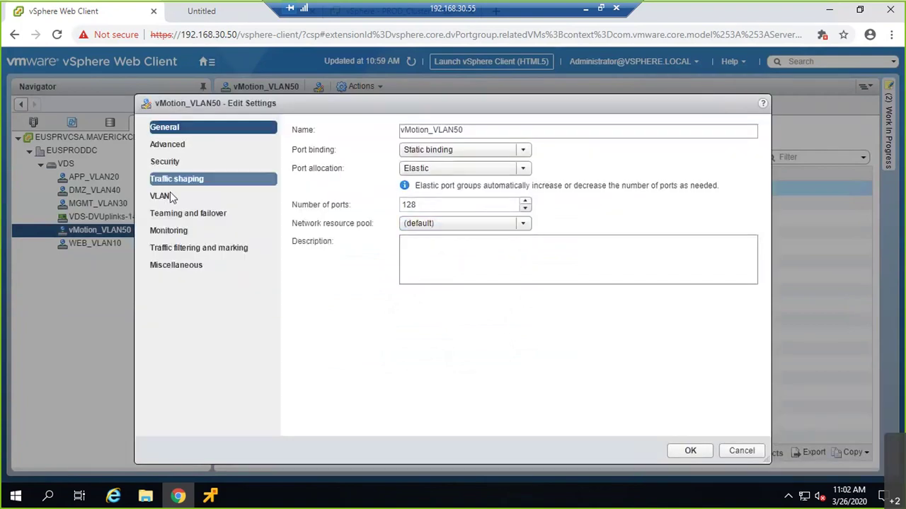
{"action": "left_click", "coordinate": [168, 197]}
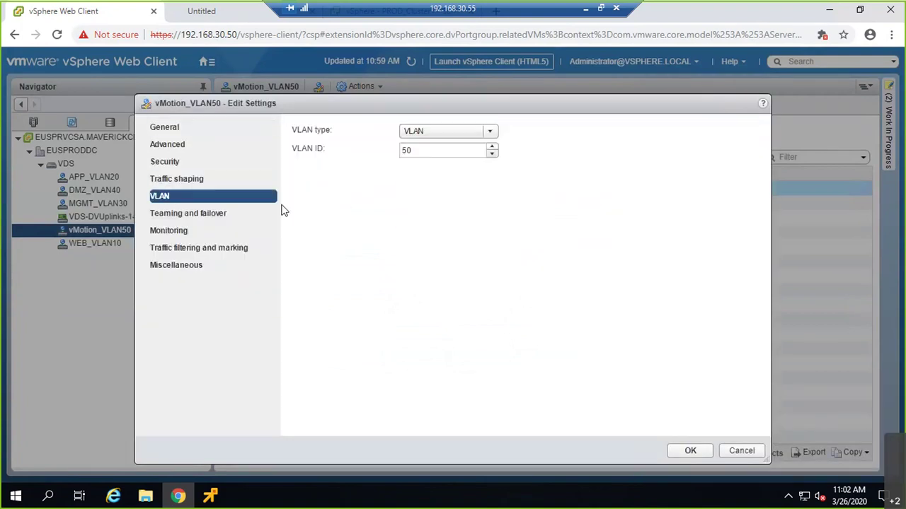
{"action": "left_click", "coordinate": [424, 150]}
{"action": "key", "text": "ctrl+a"}
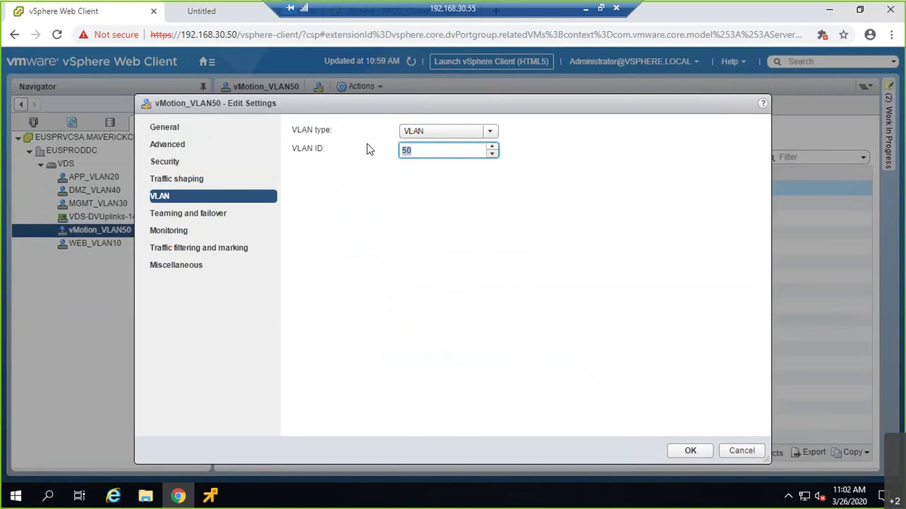
{"action": "type", "text": "1"}
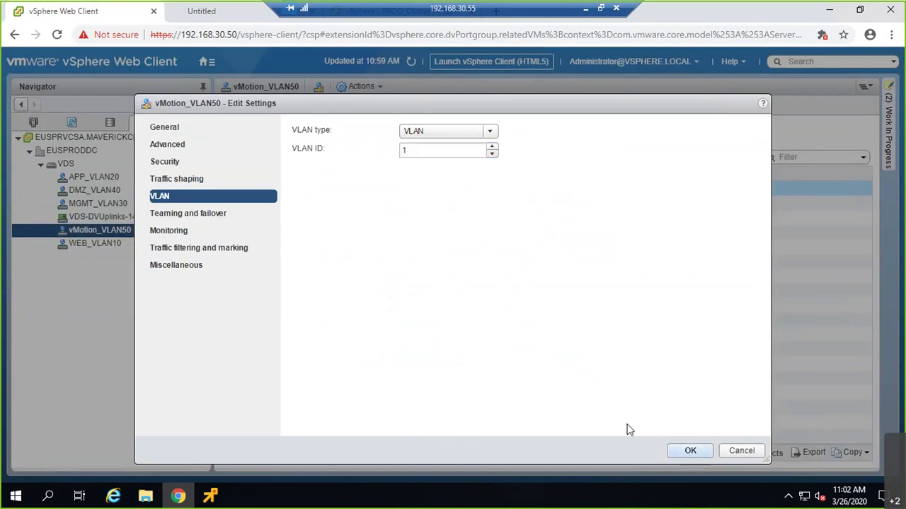
{"action": "key", "text": "Return"}
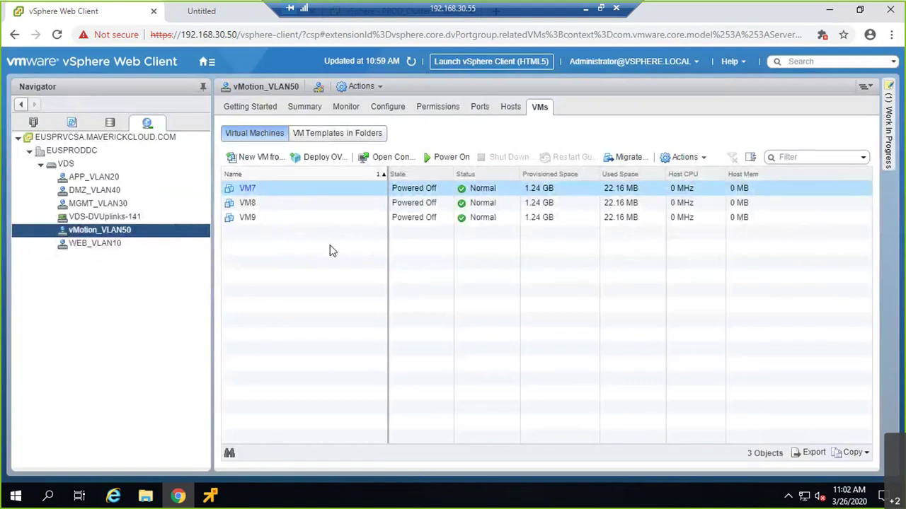
Step: Apply the VDS private VLAN settings with primary VLAN 50, Community VLAN 51 and Isolated VLAN 52
{"action": "left_click", "coordinate": [96, 164]}
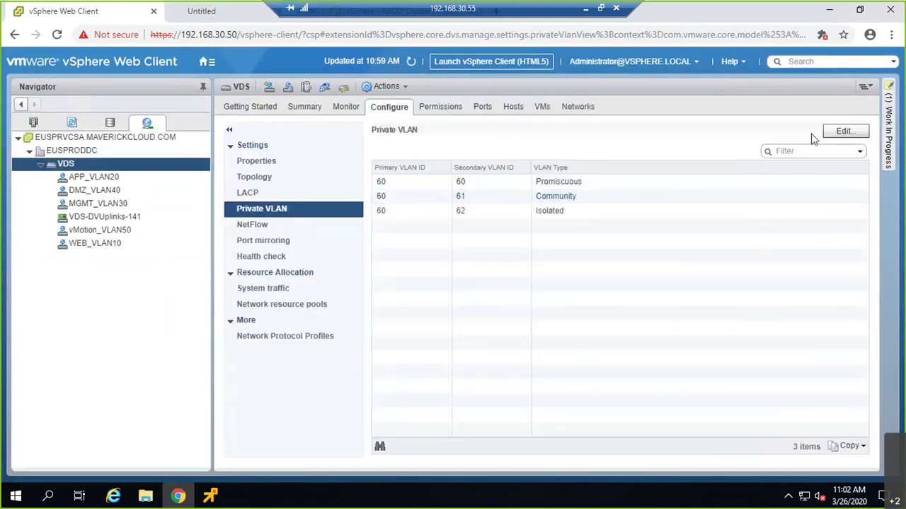
{"action": "left_click", "coordinate": [845, 130]}
{"action": "left_click", "coordinate": [347, 196]}
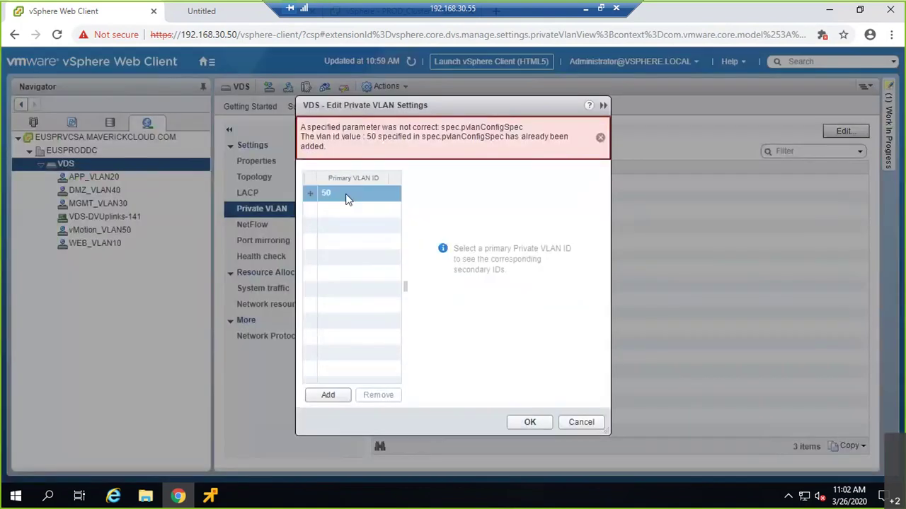
{"action": "left_click", "coordinate": [349, 192]}
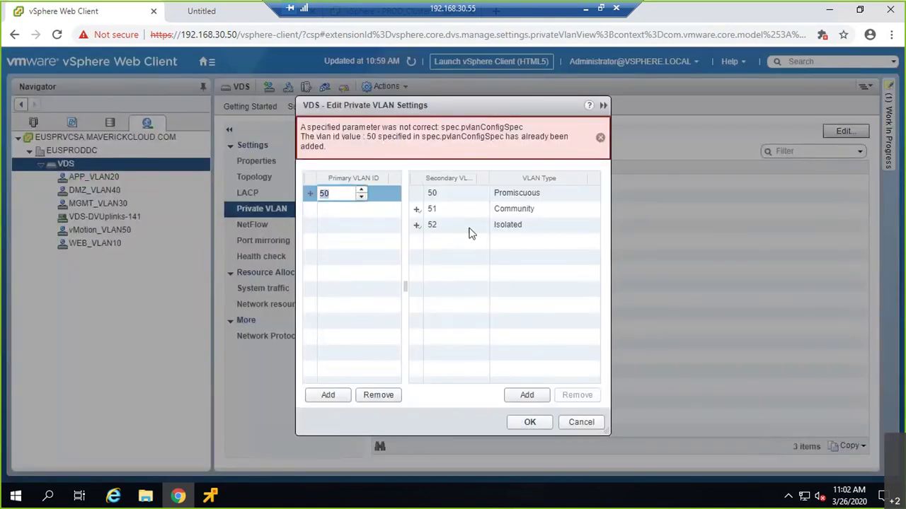
{"action": "left_click", "coordinate": [456, 208]}
{"action": "left_click", "coordinate": [530, 423]}
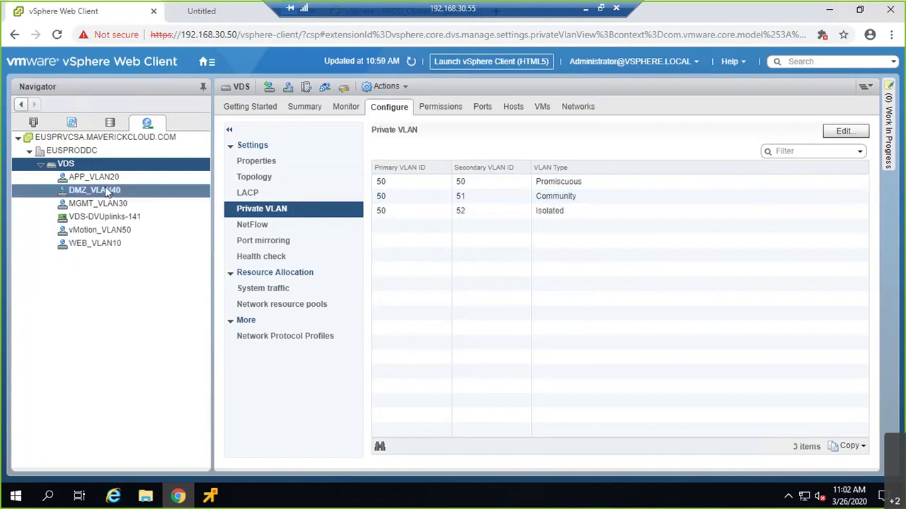
Step: Create a distributed port group named BKUP_50 on VDS, with its VLAN type set to the Promiscuous (50, 50) private VLAN
{"action": "right_click", "coordinate": [62, 164]}
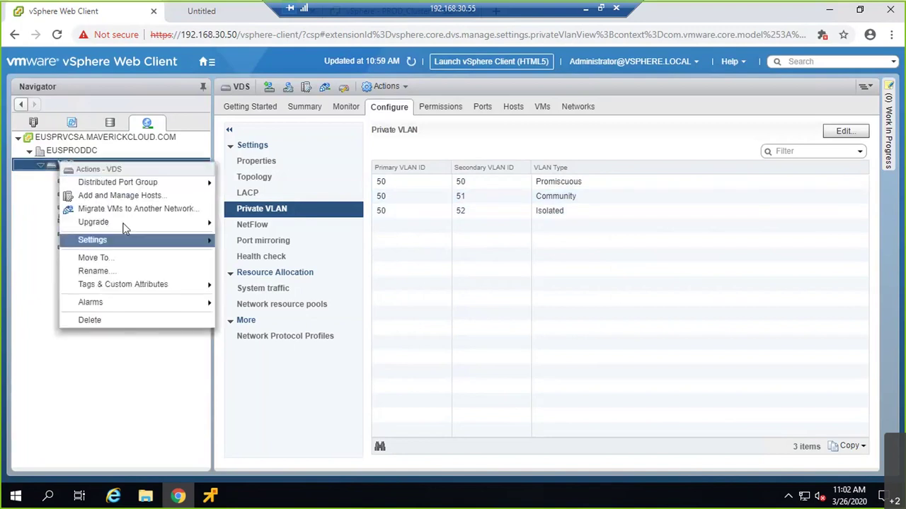
{"action": "mouse_move", "coordinate": [139, 182]}
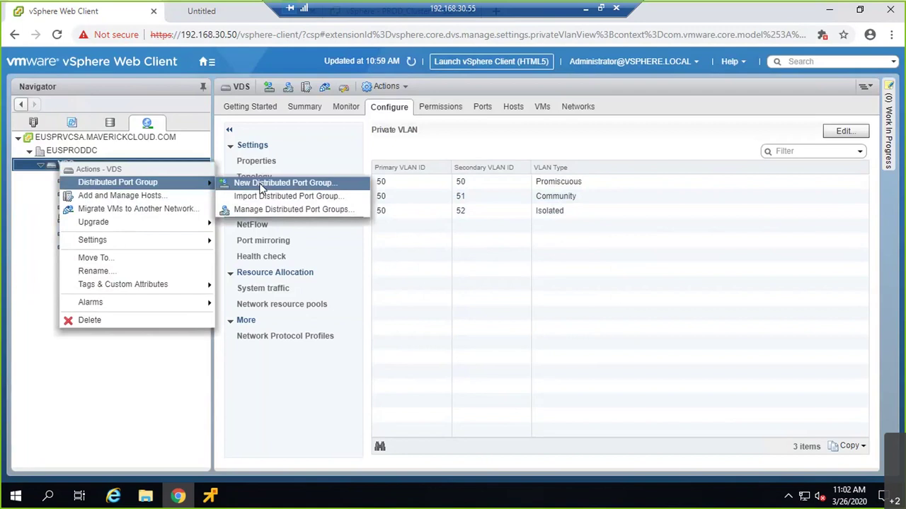
{"action": "left_click", "coordinate": [262, 184]}
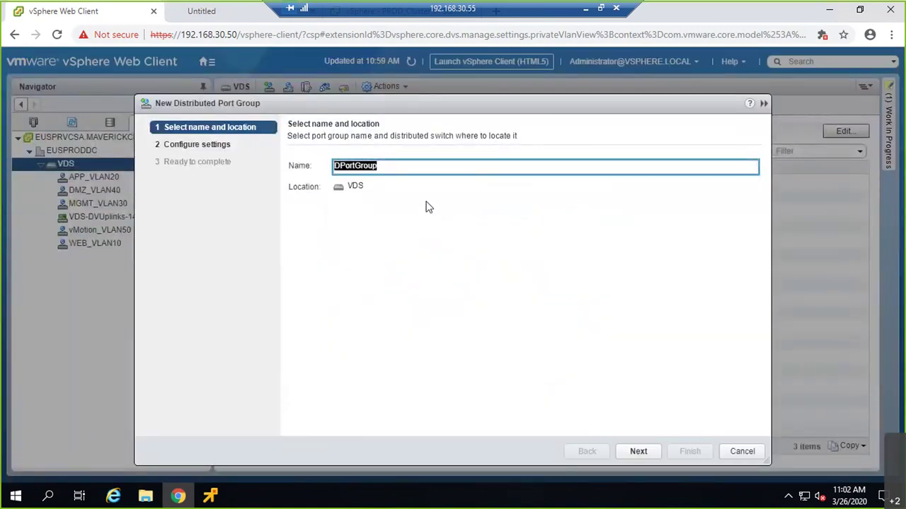
{"action": "type", "text": "BKUP_50"}
{"action": "key", "text": "Return"}
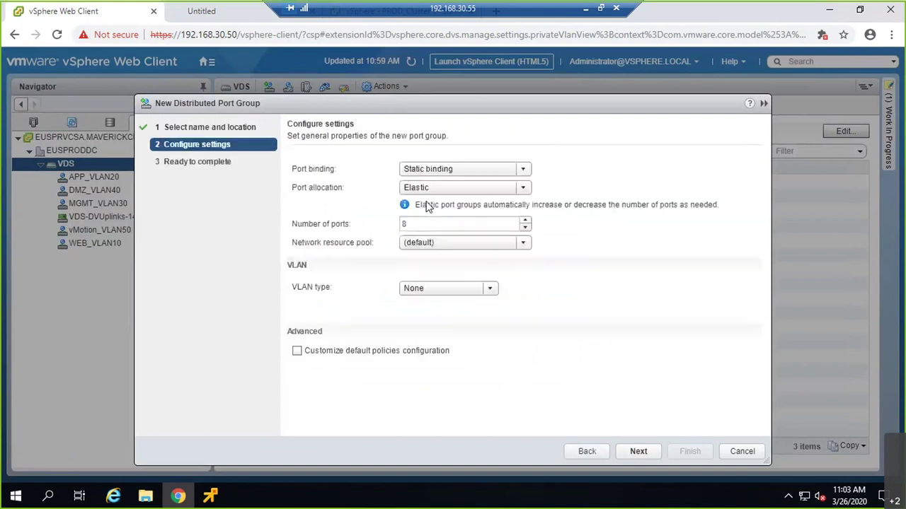
{"action": "left_click", "coordinate": [432, 285]}
{"action": "left_click", "coordinate": [426, 346]}
{"action": "left_click", "coordinate": [453, 307]}
{"action": "left_click", "coordinate": [440, 321]}
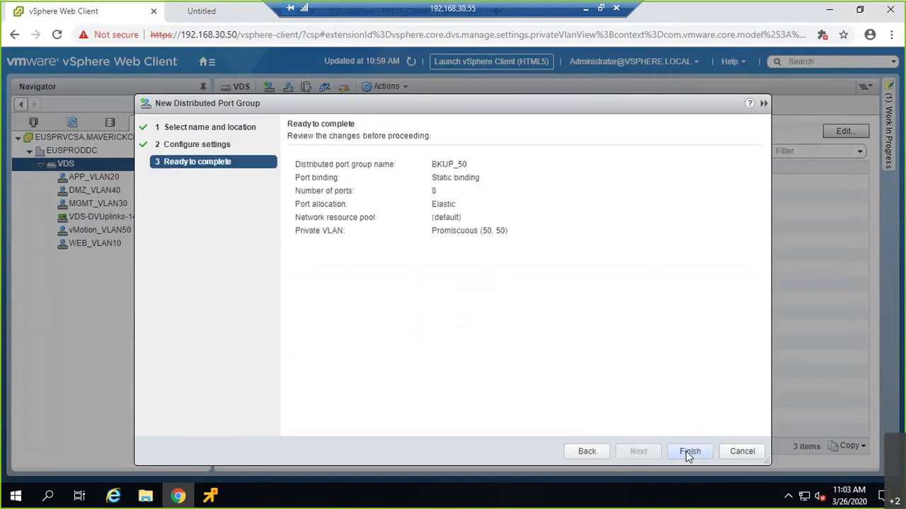
{"action": "left_click", "coordinate": [686, 451]}
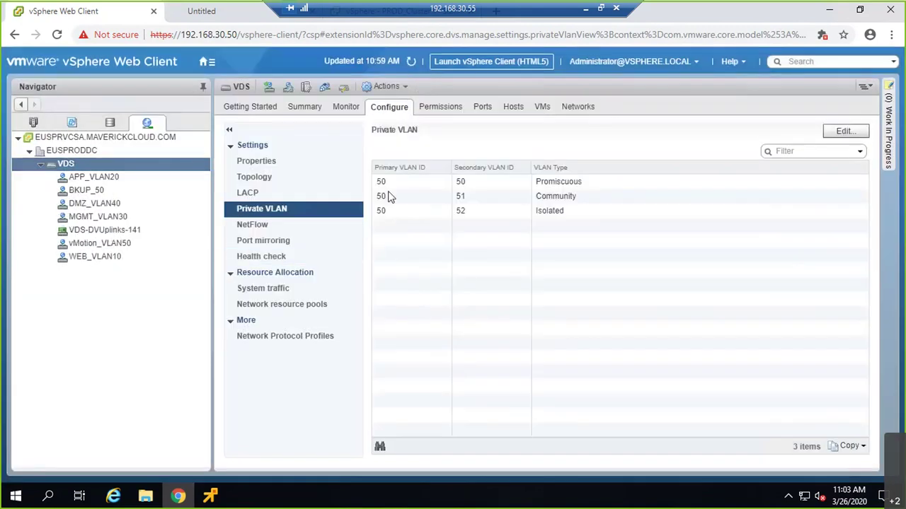
Step: Connect network adapter 1 of VM7 to the BKUP_50 port group and save the virtual machine settings
{"action": "left_click", "coordinate": [33, 123]}
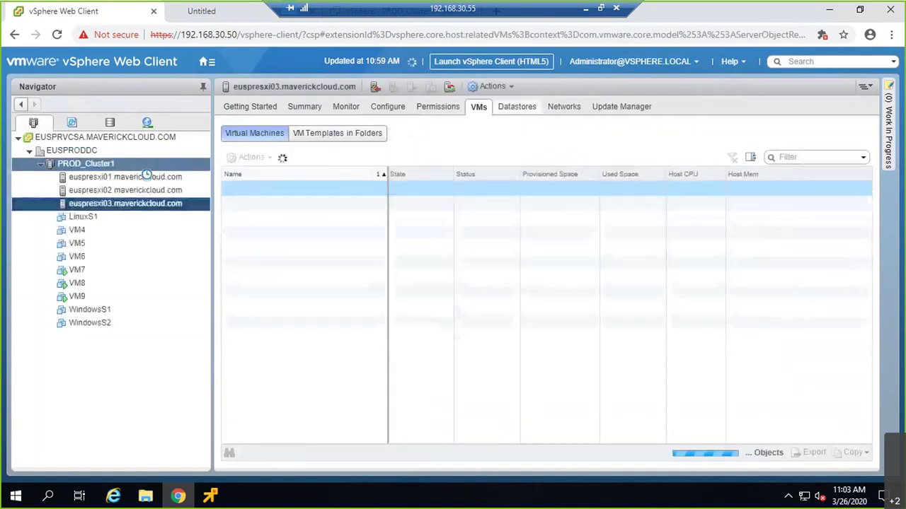
{"action": "left_click", "coordinate": [249, 191]}
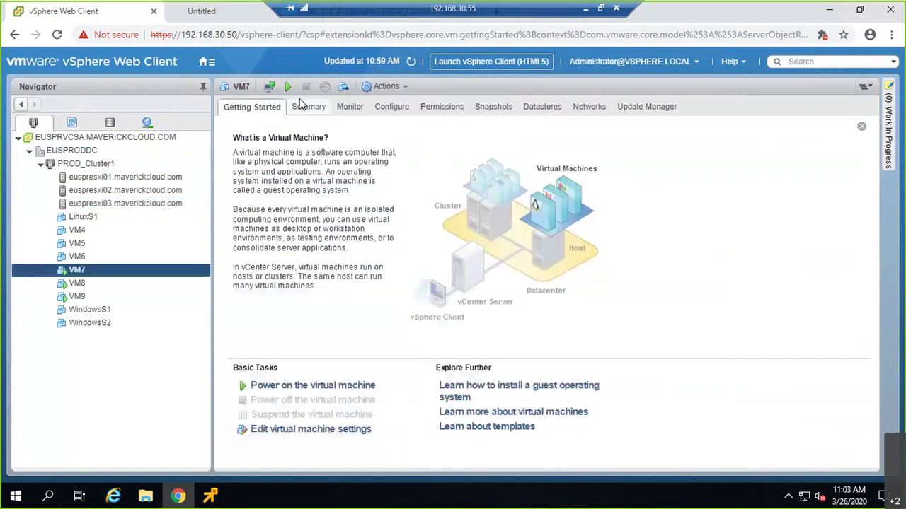
{"action": "right_click", "coordinate": [83, 269]}
{"action": "left_click", "coordinate": [114, 279]}
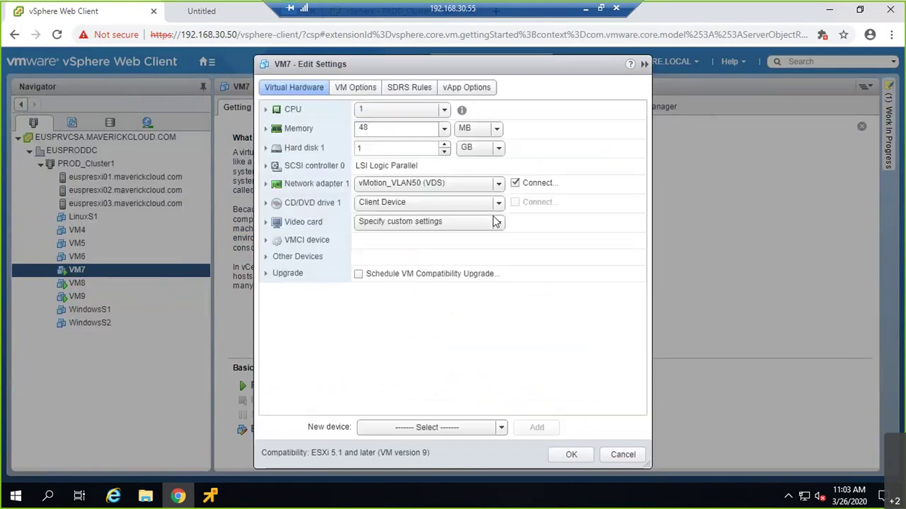
{"action": "left_click", "coordinate": [501, 185]}
{"action": "left_click", "coordinate": [457, 233]}
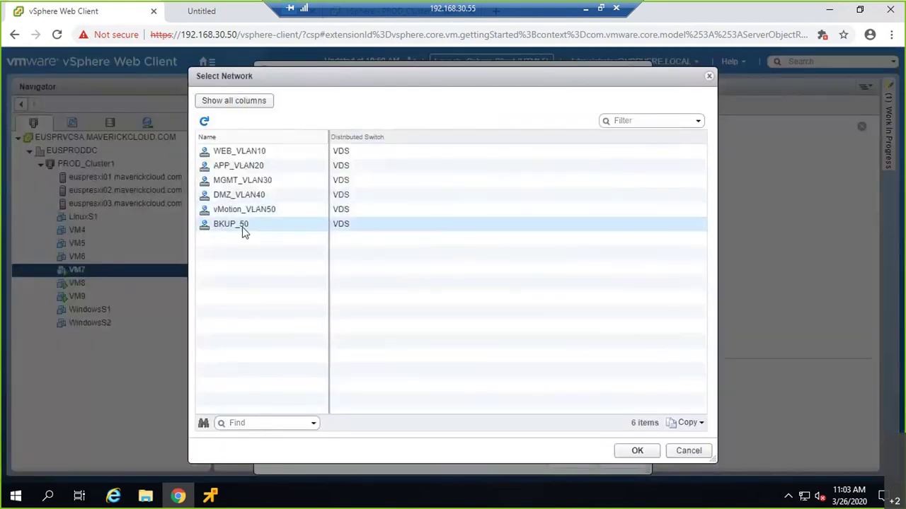
{"action": "left_click", "coordinate": [241, 225]}
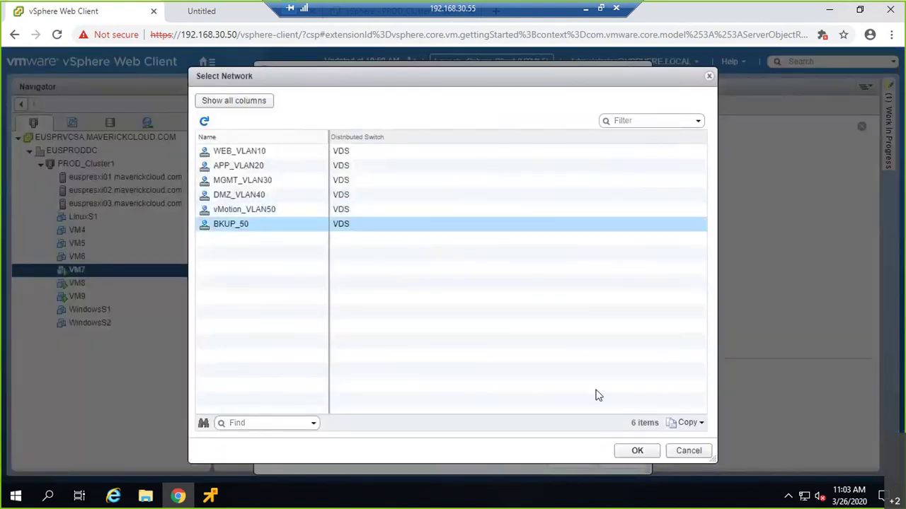
{"action": "left_click", "coordinate": [636, 452]}
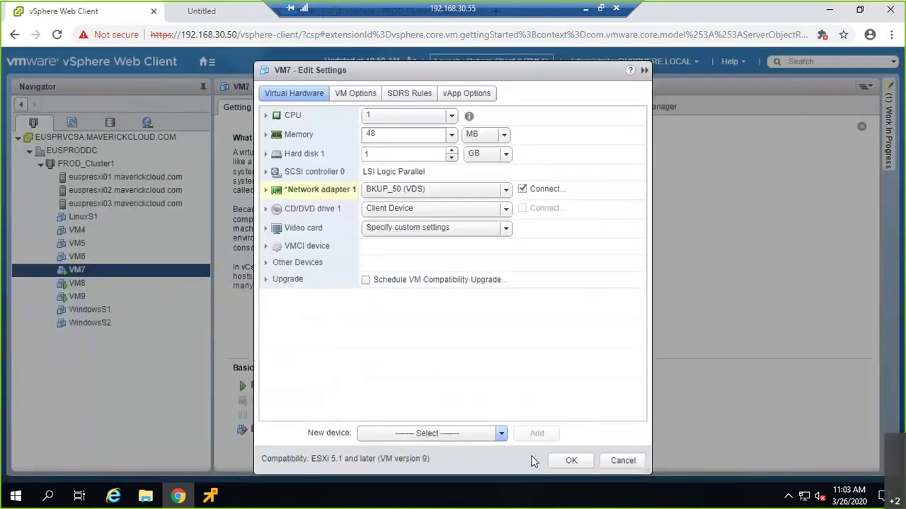
{"action": "left_click", "coordinate": [570, 461]}
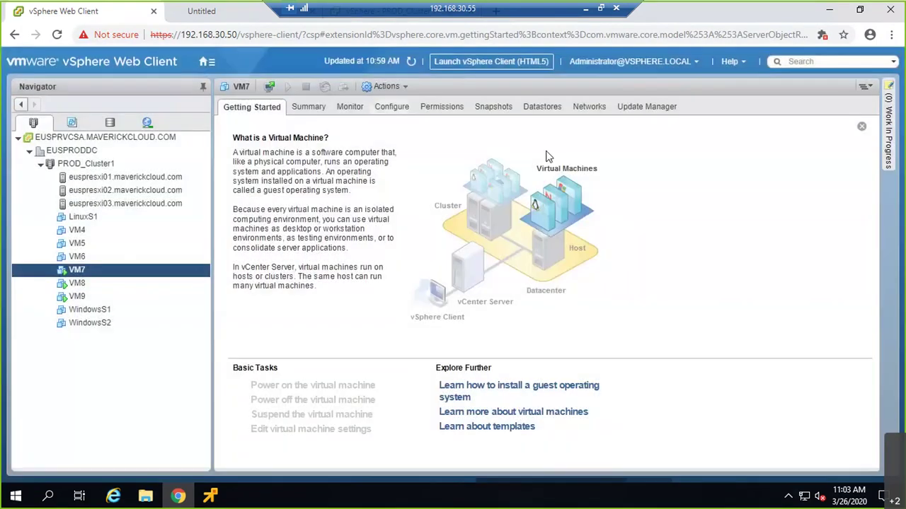
Step: Power on VM7 and switch to its remote console
{"action": "left_click", "coordinate": [289, 87]}
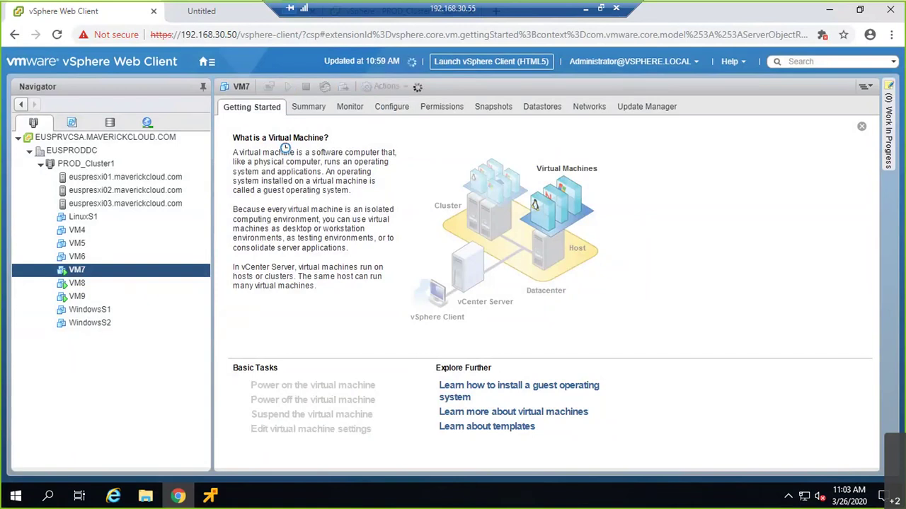
{"action": "left_click", "coordinate": [211, 495]}
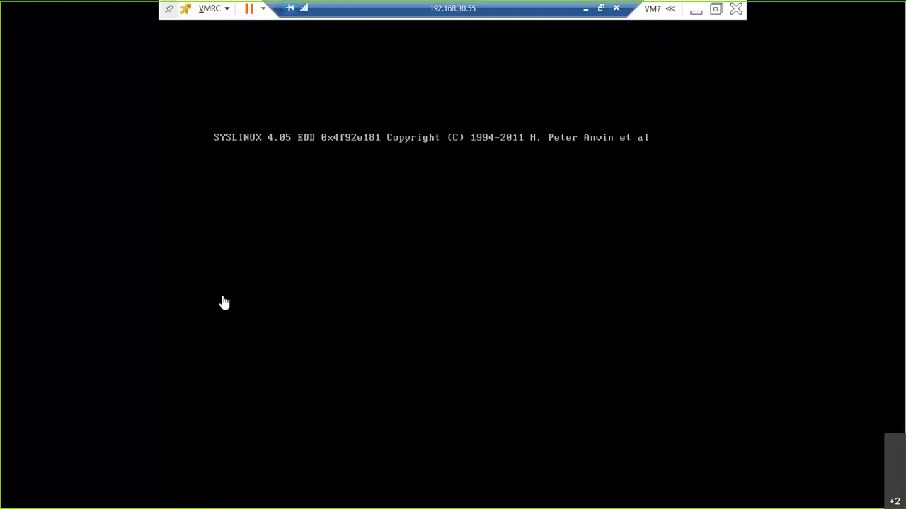
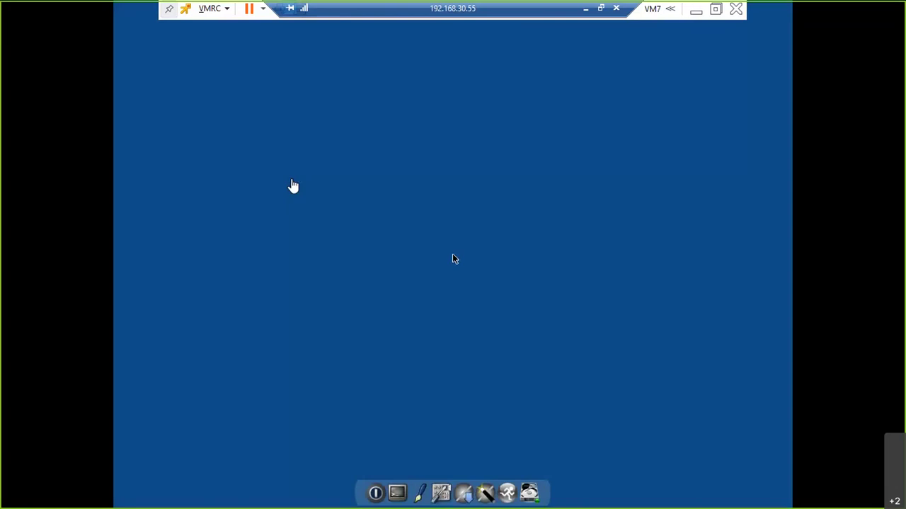
{"action": "left_click", "coordinate": [293, 186]}
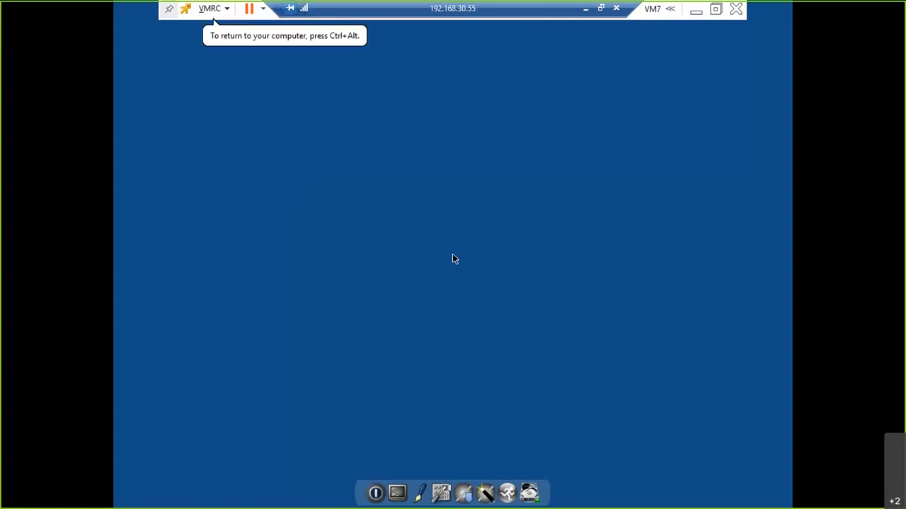
Step: Open the network settings from VM7's guest Control Panel and set the eth0 IP address to 192.168.50.2
{"action": "right_click", "coordinate": [743, 4]}
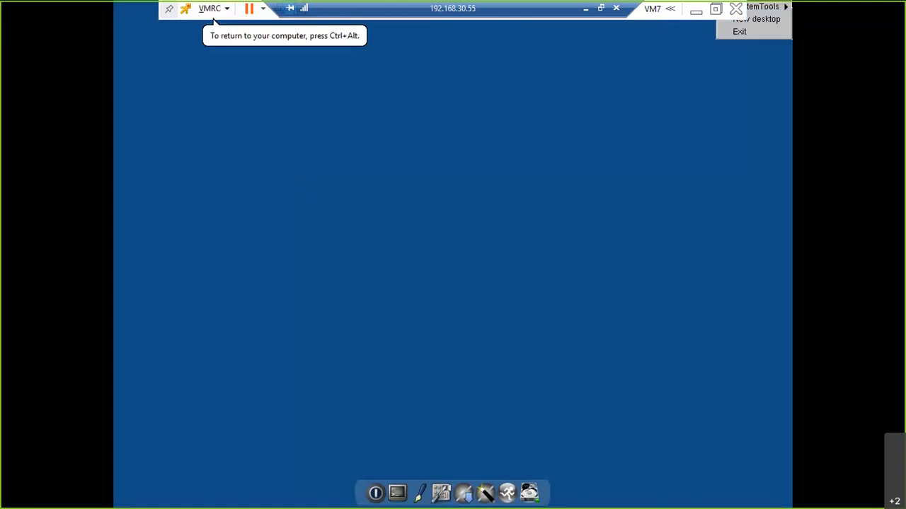
{"action": "mouse_move", "coordinate": [763, 6]}
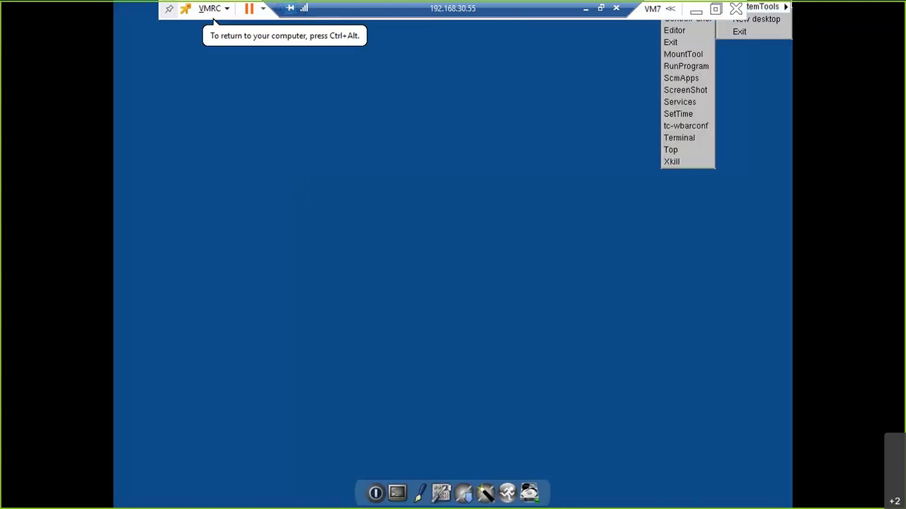
{"action": "left_click", "coordinate": [686, 19]}
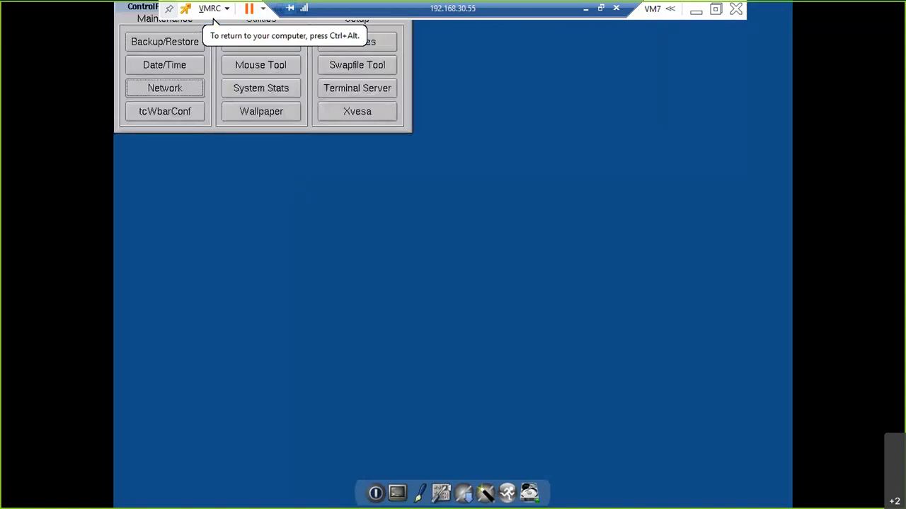
{"action": "key", "text": "Tab"}
{"action": "type", "text": "192.168.50.2"}
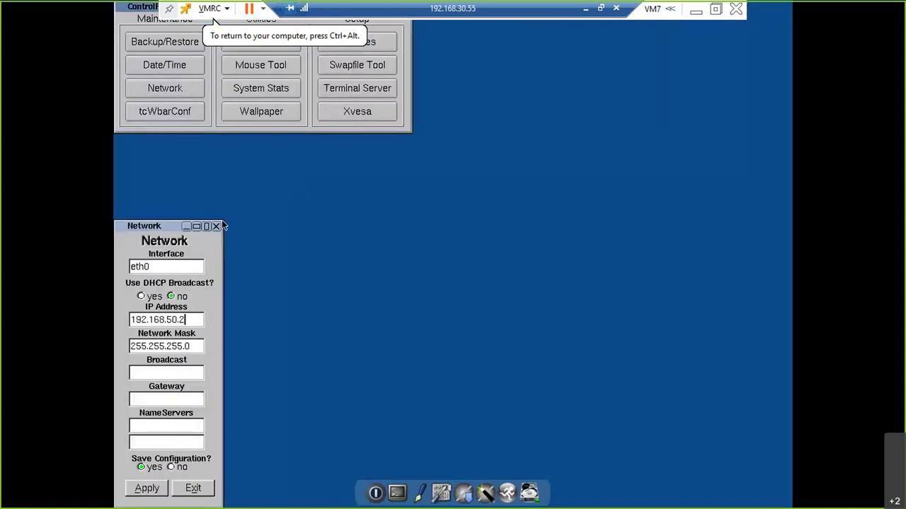
{"action": "key", "text": "Tab"}
{"action": "key", "text": "Tab"}
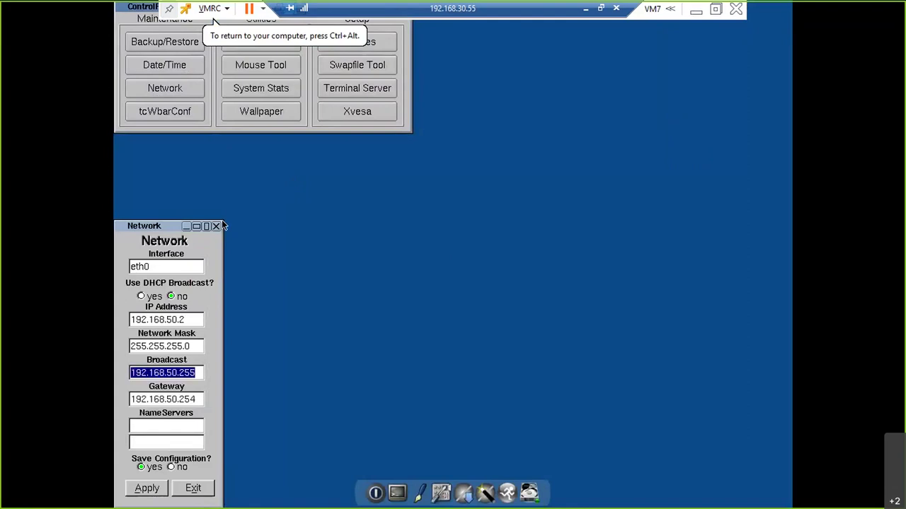
Step: Set VM7's gateway to 192.168.50.1 and its name server to 8.8.8.8, and apply the network configuration
{"action": "key", "text": "Tab"}
{"action": "key", "text": "BackSpace"}
{"action": "key", "text": "BackSpace"}
{"action": "key", "text": "BackSpace"}
{"action": "type", "text": "1"}
{"action": "key", "text": "Tab"}
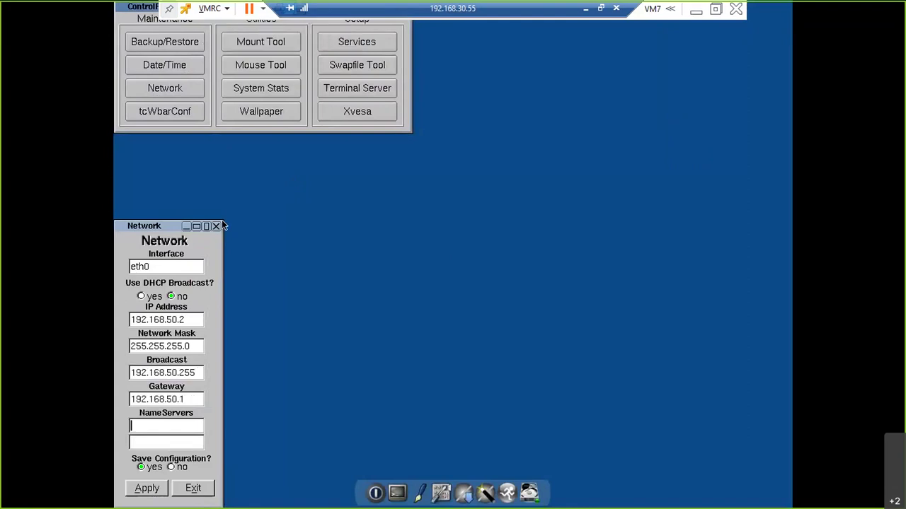
{"action": "type", "text": "8.8.8.8"}
{"action": "key", "text": "Tab"}
{"action": "key", "text": "Tab"}
Step: Open a terminal in VM7 and ping the gateway 192.168.50.1
{"action": "right_click", "coordinate": [758, 6]}
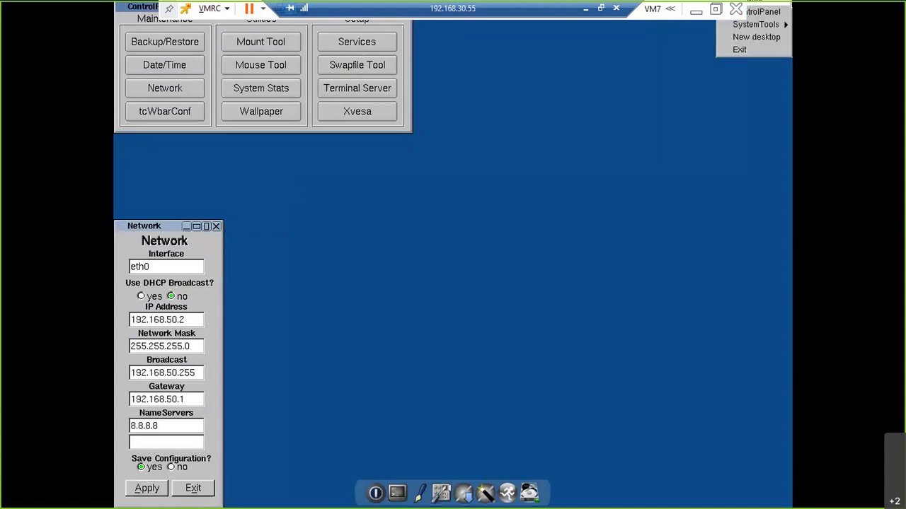
{"action": "mouse_move", "coordinate": [756, 24]}
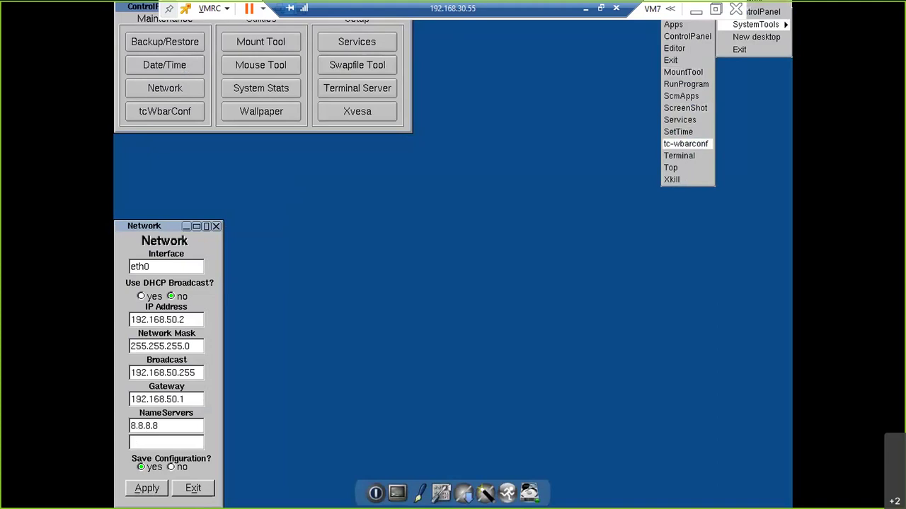
{"action": "left_click", "coordinate": [679, 156]}
{"action": "type", "text": "sud"}
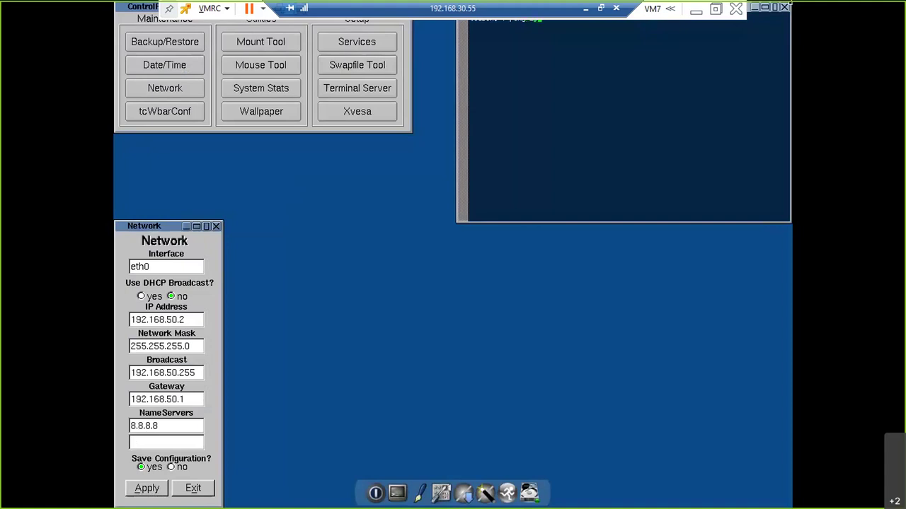
{"action": "type", "text": "o 8.50.1"}
{"action": "key", "text": "Return"}
{"action": "key", "text": "ctrl+c"}
Step: Ping google.com from VM7's terminal to test internet access, and stop the command
{"action": "key", "text": "Up"}
{"action": "key", "text": "BackSpace"}
{"action": "key", "text": "BackSpace"}
{"action": "key", "text": "BackSpace"}
{"action": "key", "text": "BackSpace"}
{"action": "key", "text": "BackSpace"}
{"action": "key", "text": "BackSpace"}
{"action": "key", "text": "BackSpace"}
{"action": "key", "text": "BackSpace"}
{"action": "key", "text": "BackSpace"}
{"action": "key", "text": "BackSpace"}
{"action": "key", "text": "BackSpace"}
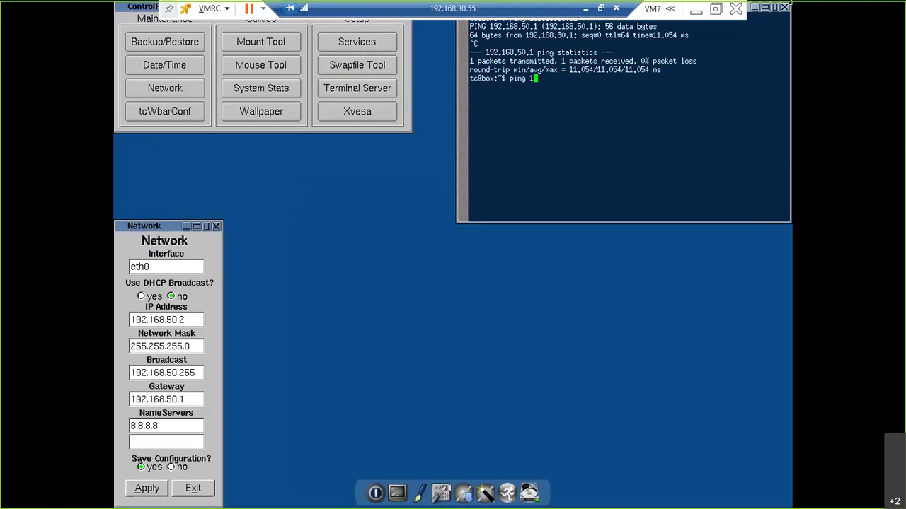
{"action": "key", "text": "BackSpace"}
{"action": "type", "text": "google.com"}
{"action": "key", "text": "Return"}
{"action": "key", "text": "ctrl+c"}
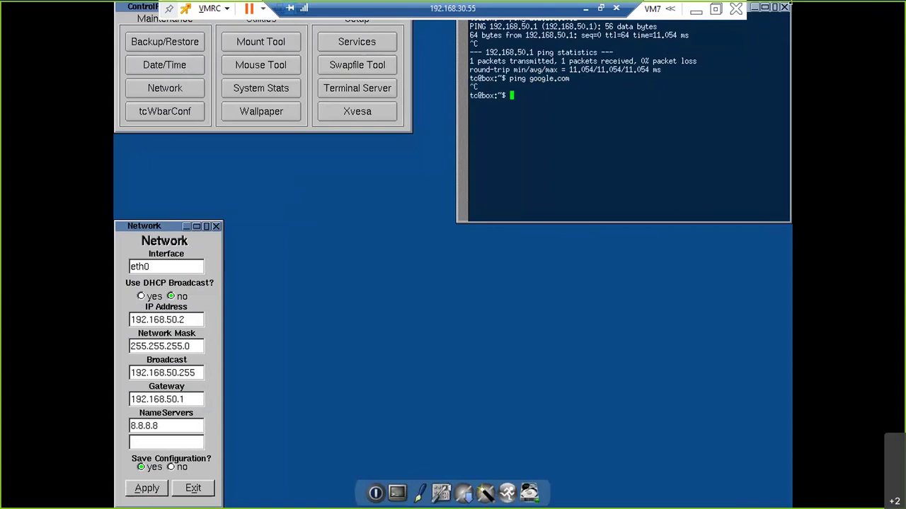
Step: Ping 192.168.50.3 from VM7's terminal
{"action": "key", "text": "Return"}
{"action": "key", "text": "Return"}
{"action": "key", "text": "Return"}
{"action": "key", "text": "Return"}
{"action": "type", "text": "ping 192.168.50."}
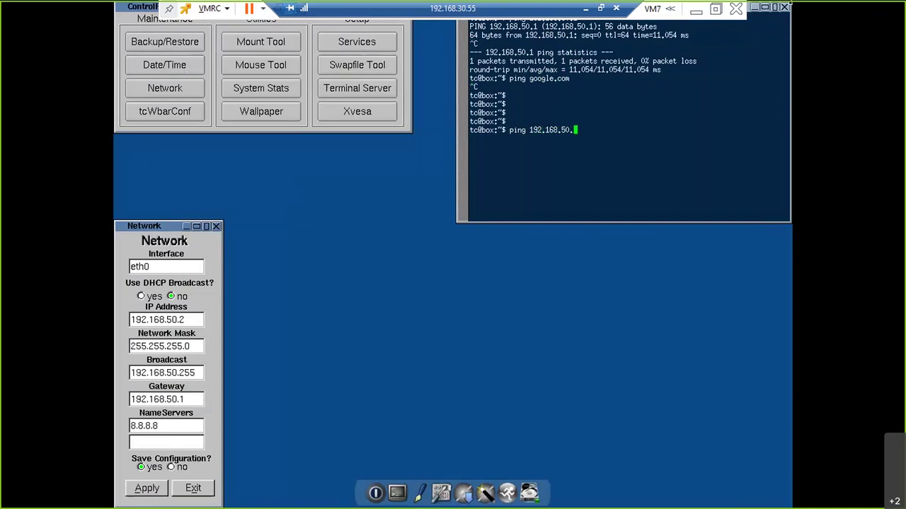
{"action": "type", "text": "3"}
{"action": "key", "text": "Return"}
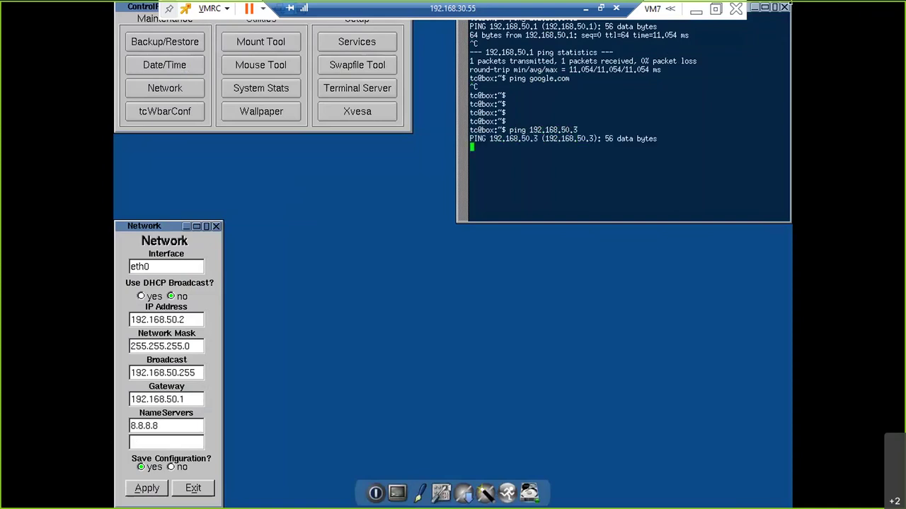
Step: Leave VM7's console and select VM8 in the vSphere Web Client inventory
{"action": "left_click", "coordinate": [706, 13]}
{"action": "left_click", "coordinate": [85, 283]}
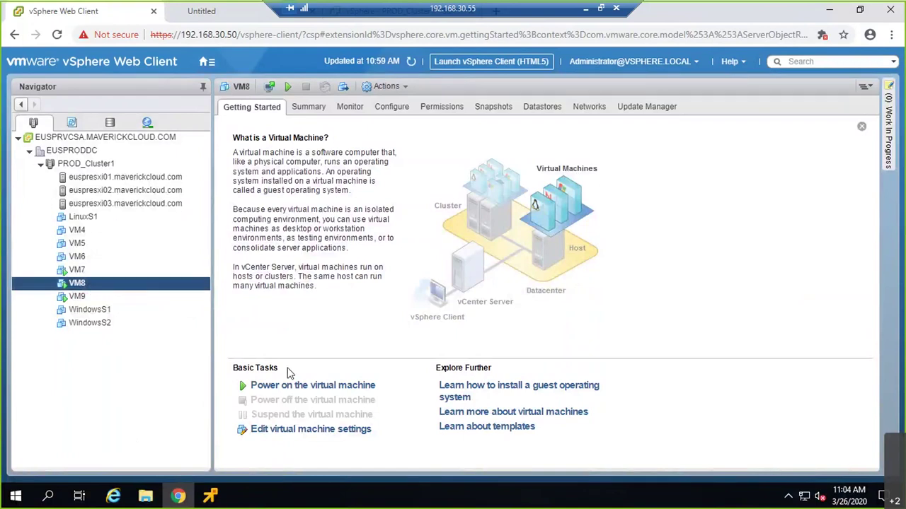
{"action": "right_click", "coordinate": [82, 285]}
{"action": "left_click", "coordinate": [115, 263]}
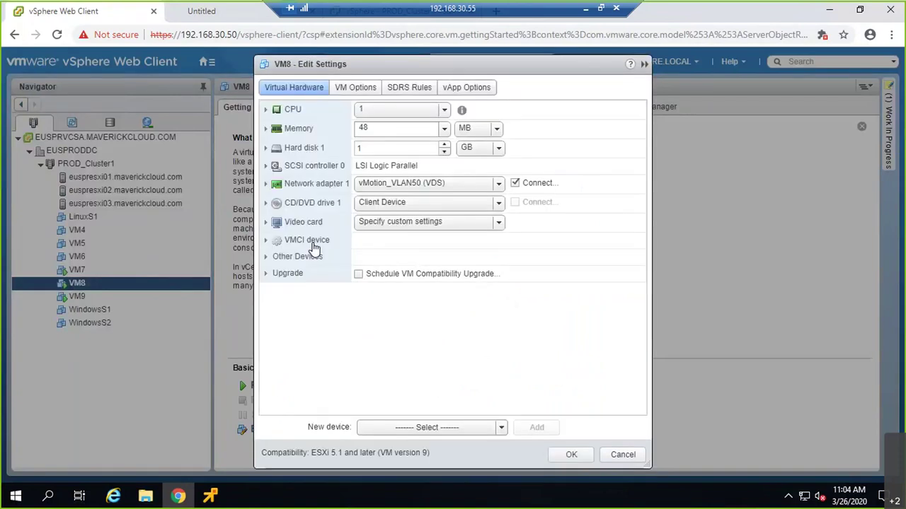
{"action": "left_click", "coordinate": [396, 183]}
{"action": "left_click", "coordinate": [418, 230]}
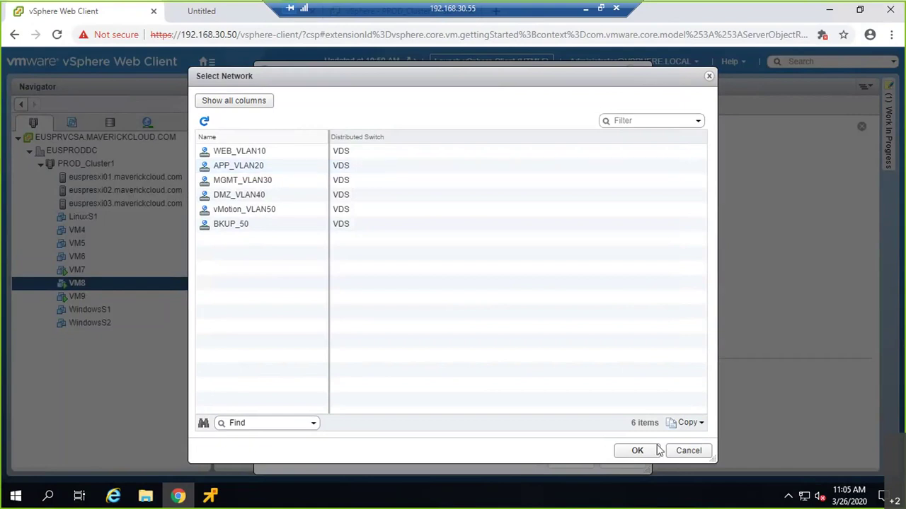
{"action": "left_click", "coordinate": [684, 453]}
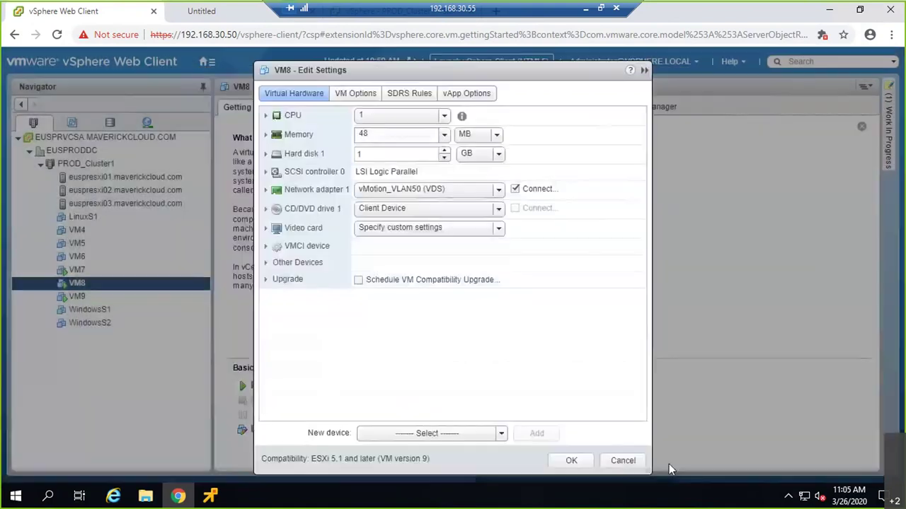
{"action": "left_click", "coordinate": [605, 461]}
Step: Start a new distributed port group on the VDS switch and name it BKUP_52
{"action": "left_click", "coordinate": [65, 164]}
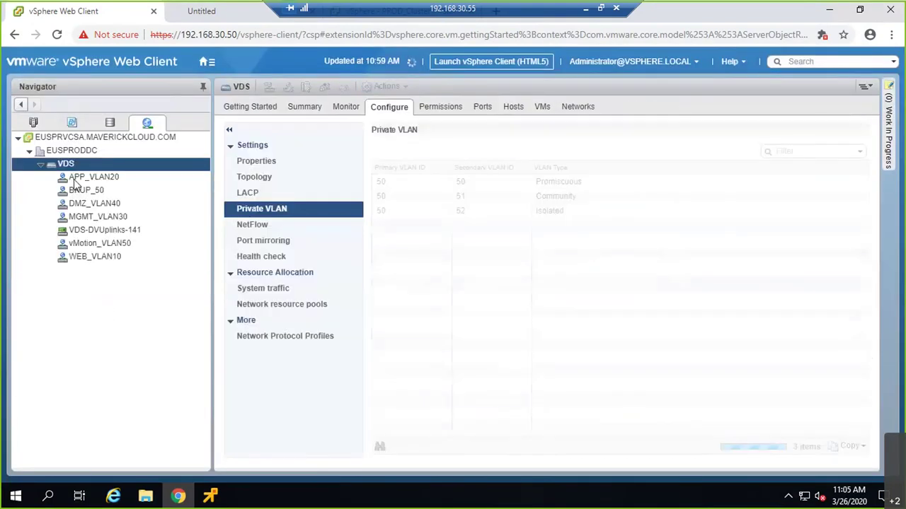
{"action": "right_click", "coordinate": [71, 167]}
{"action": "mouse_move", "coordinate": [184, 187]}
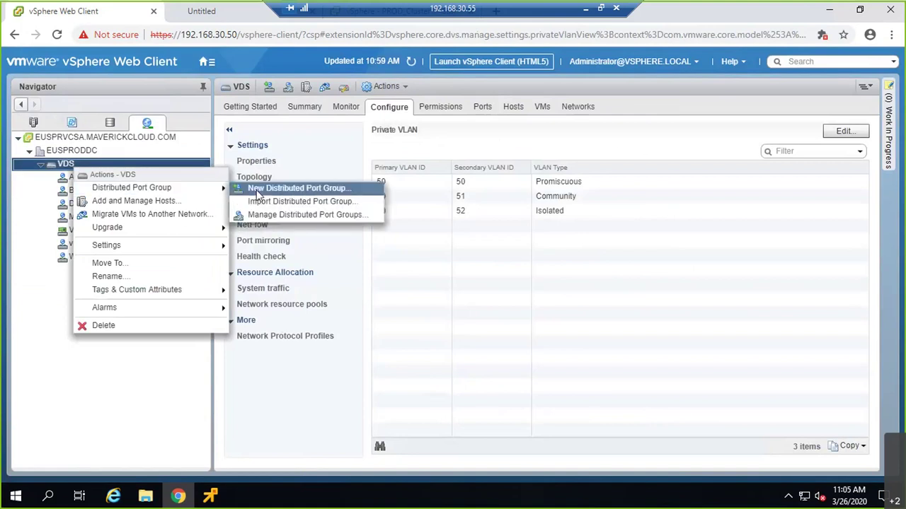
{"action": "left_click", "coordinate": [258, 190]}
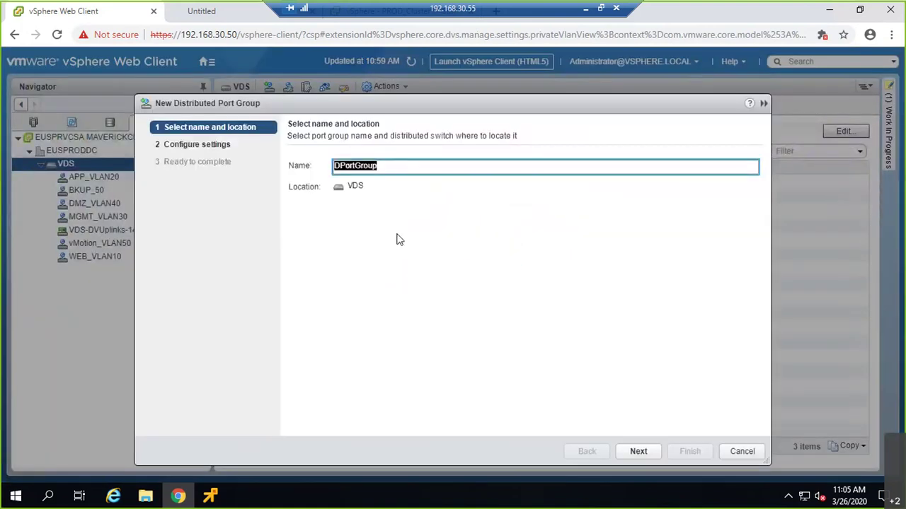
{"action": "type", "text": "BKUP_52"}
{"action": "key", "text": "Return"}
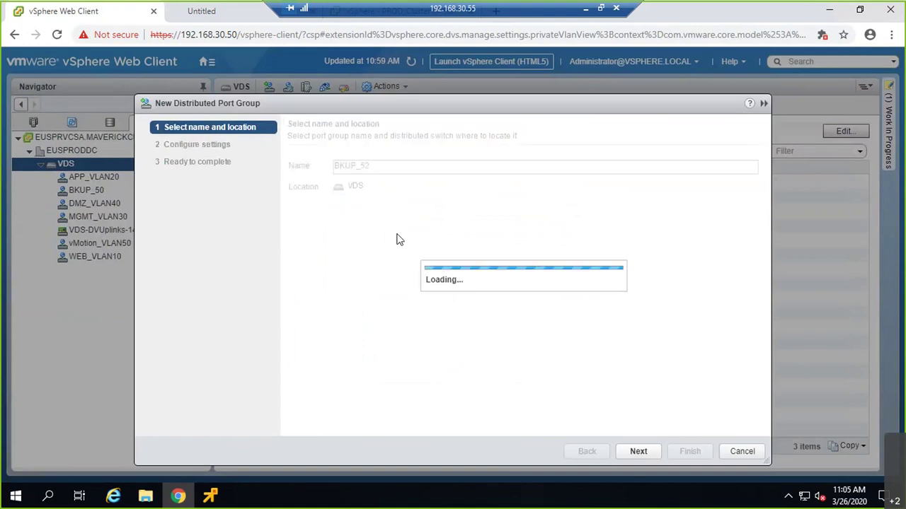
Step: Set the port group's VLAN type to private VLAN with Isolated (50, 52) and finish creating it
{"action": "left_click", "coordinate": [444, 289]}
{"action": "left_click", "coordinate": [425, 346]}
{"action": "left_click", "coordinate": [446, 307]}
{"action": "left_click", "coordinate": [443, 350]}
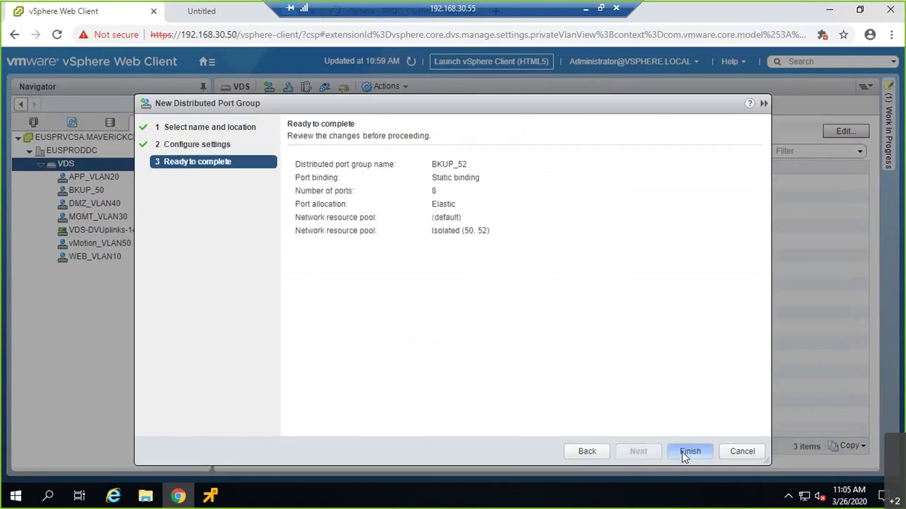
{"action": "left_click", "coordinate": [686, 453]}
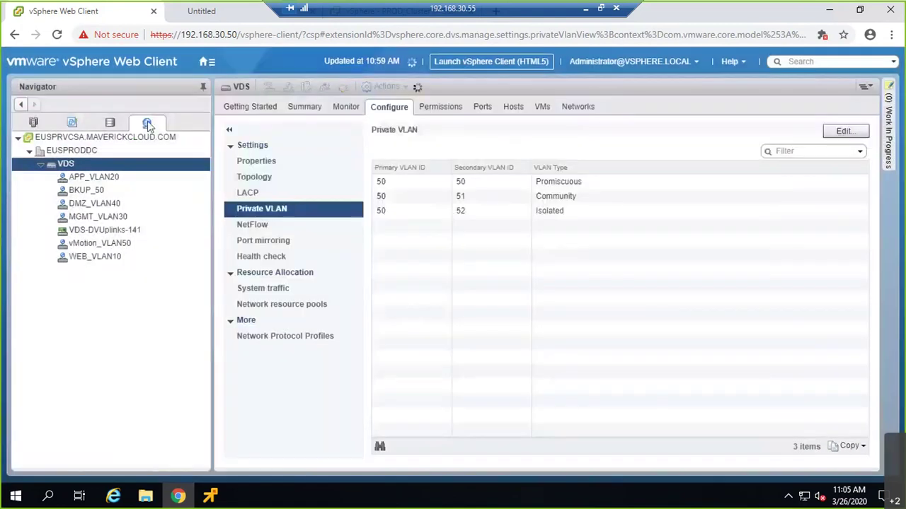
Step: Connect VM8's network adapter 1 to the BKUP_52 port group and save its settings
{"action": "left_click", "coordinate": [33, 123]}
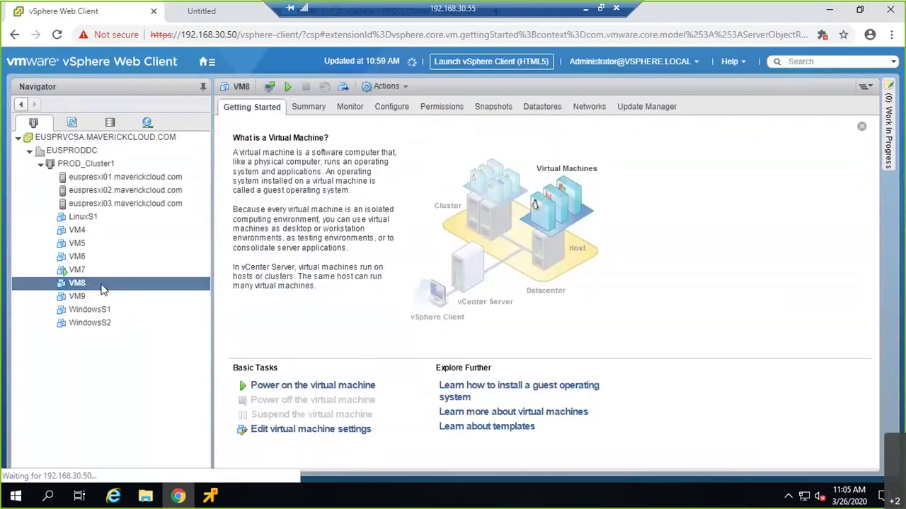
{"action": "right_click", "coordinate": [101, 284]}
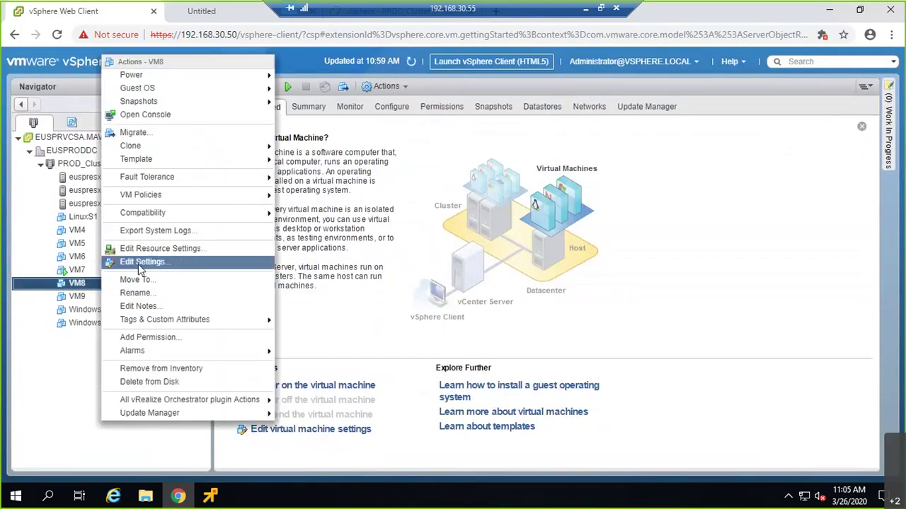
{"action": "left_click", "coordinate": [142, 261]}
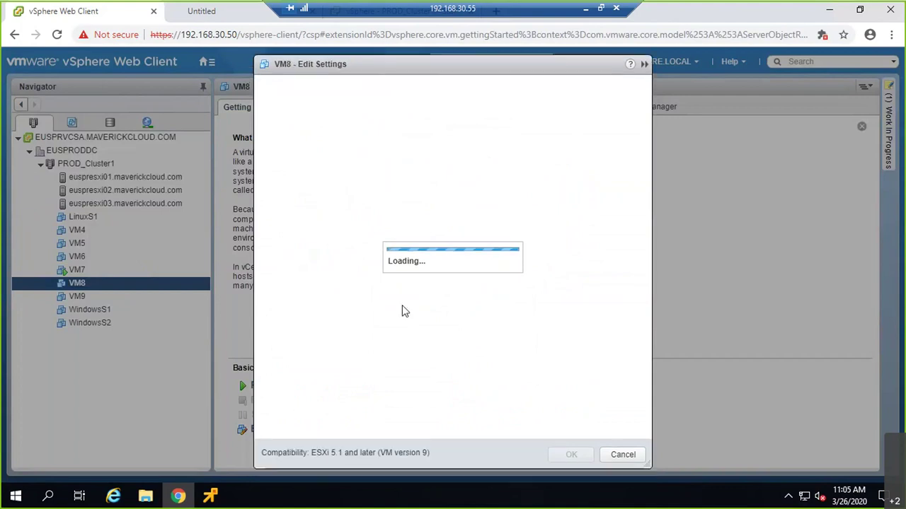
{"action": "left_click", "coordinate": [434, 184]}
{"action": "left_click", "coordinate": [425, 229]}
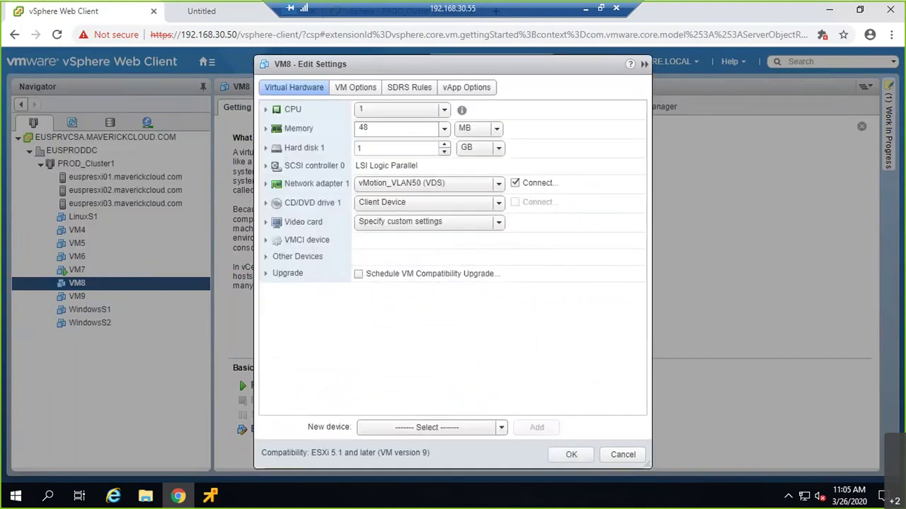
{"action": "left_click", "coordinate": [263, 242]}
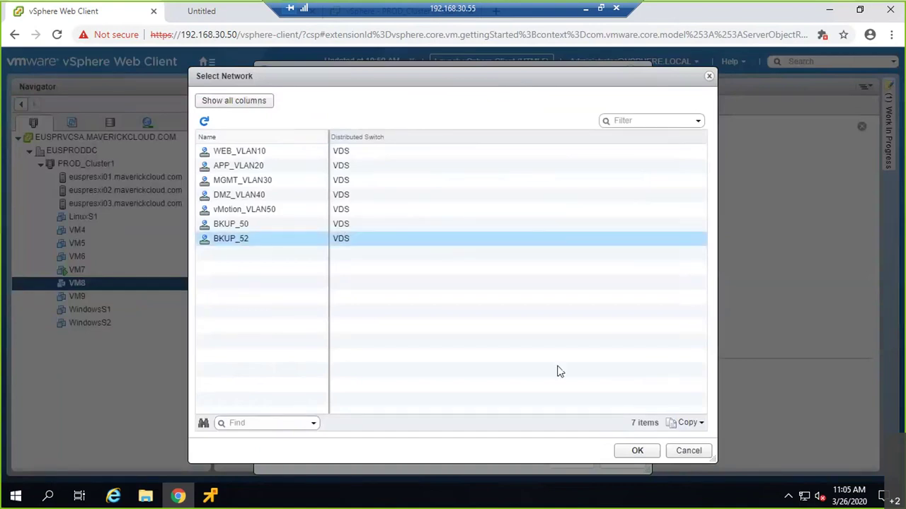
{"action": "left_click", "coordinate": [636, 451]}
{"action": "left_click", "coordinate": [583, 464]}
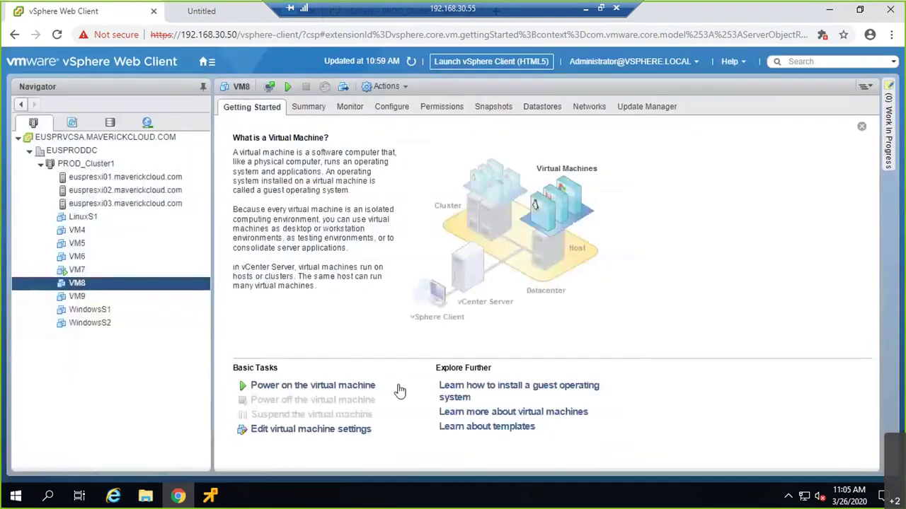
Step: Power on VM8 and launch its remote console
{"action": "left_click", "coordinate": [287, 88]}
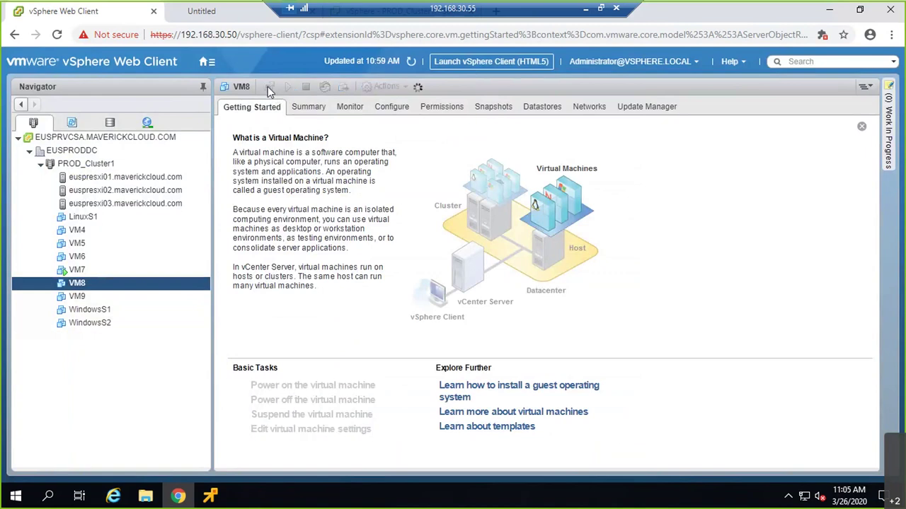
{"action": "left_click", "coordinate": [269, 87]}
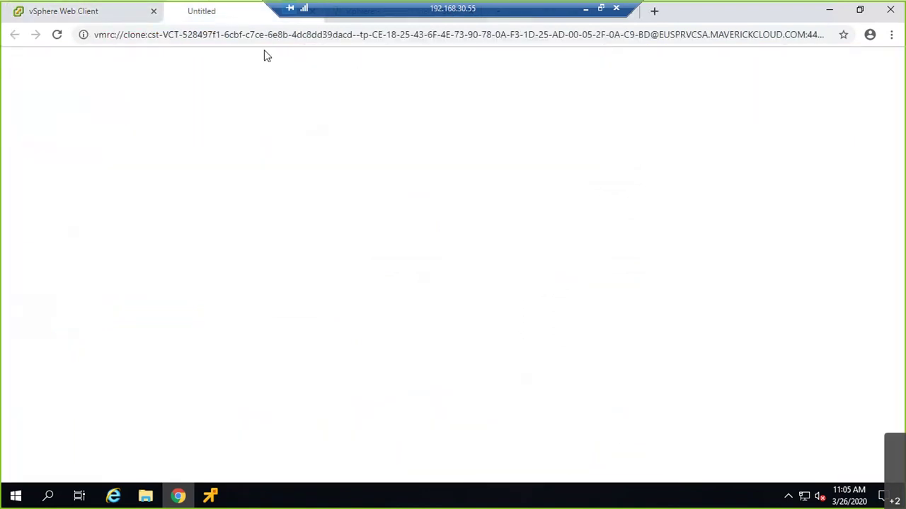
Step: Close the two blank browser tabs left by the remote console launches
{"action": "right_click", "coordinate": [220, 12]}
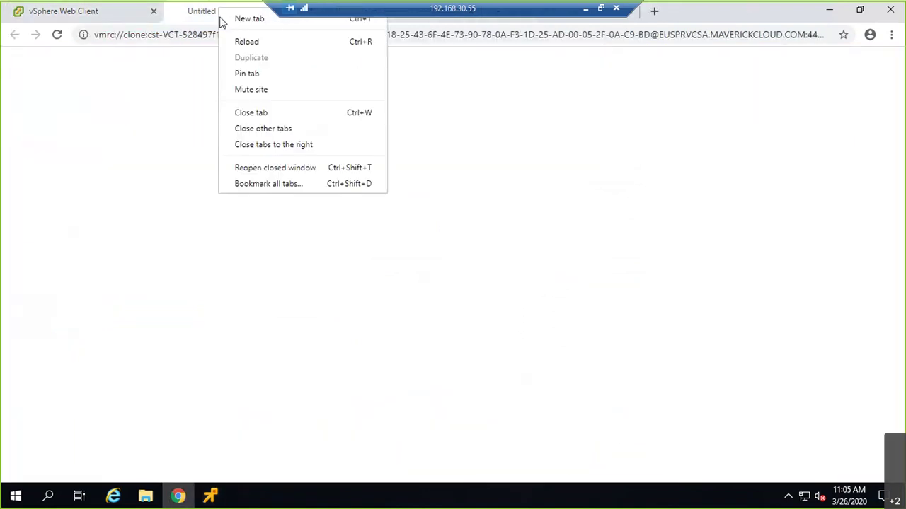
{"action": "left_click", "coordinate": [251, 113]}
{"action": "left_click", "coordinate": [210, 13]}
{"action": "right_click", "coordinate": [213, 16]}
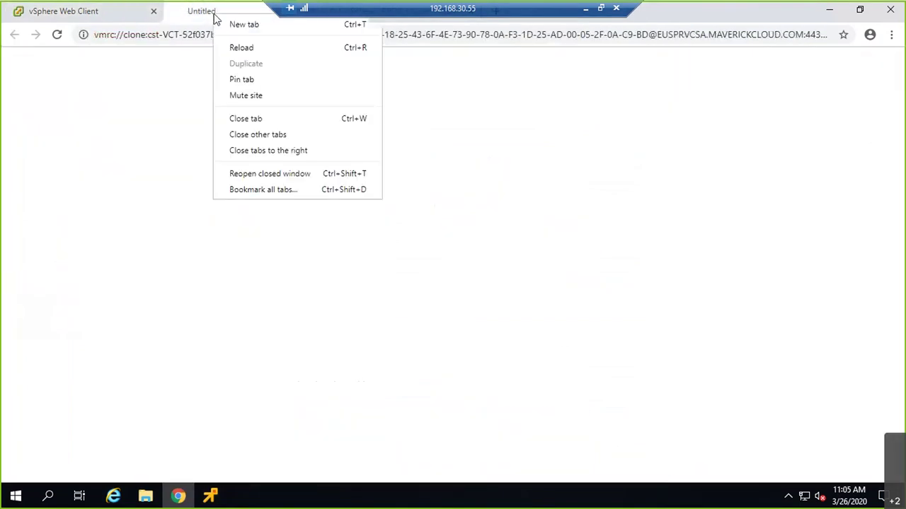
{"action": "left_click", "coordinate": [244, 121]}
Step: Switch to VM8's VMware Remote Console window and show it full screen
{"action": "mouse_move", "coordinate": [210, 495]}
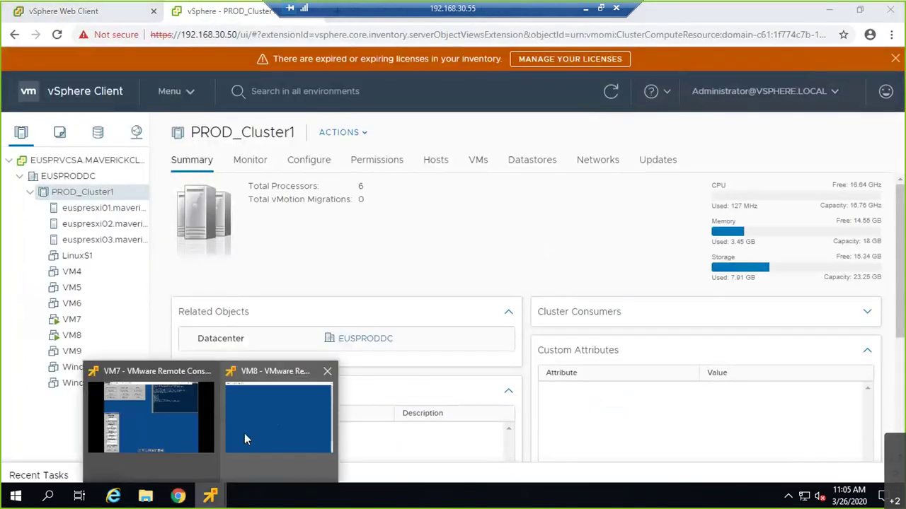
{"action": "left_click", "coordinate": [244, 433]}
{"action": "left_click", "coordinate": [166, 32]}
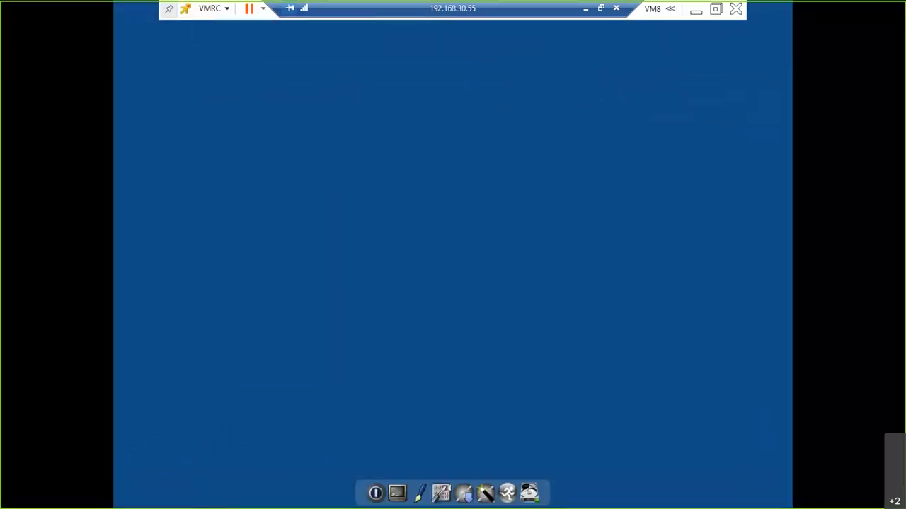
Step: Open the Network configuration from the Control Panel in VM8
{"action": "right_click", "coordinate": [716, 484]}
{"action": "mouse_move", "coordinate": [756, 489]}
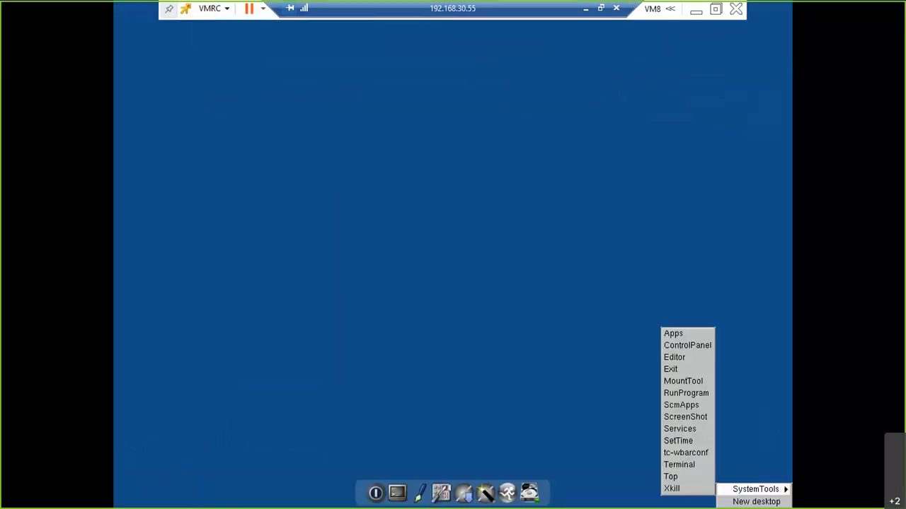
{"action": "left_click", "coordinate": [687, 346]}
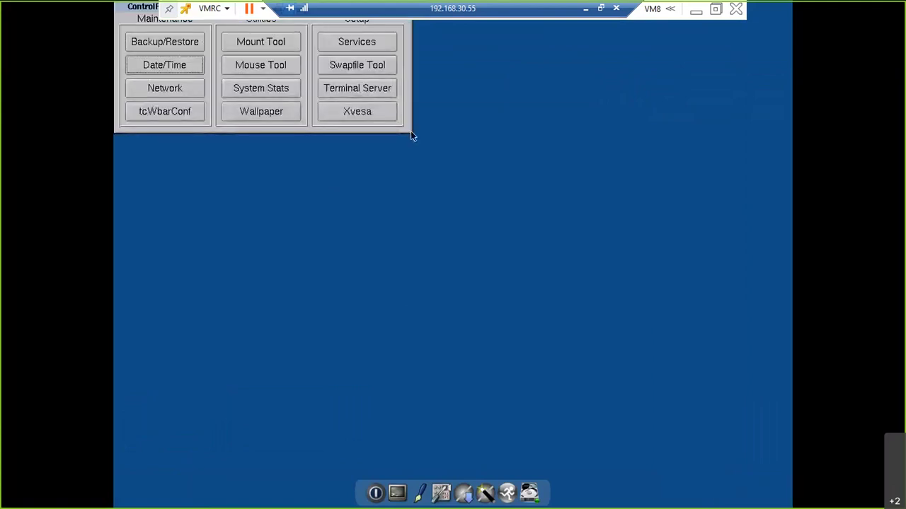
{"action": "key", "text": "Down"}
{"action": "key", "text": "space"}
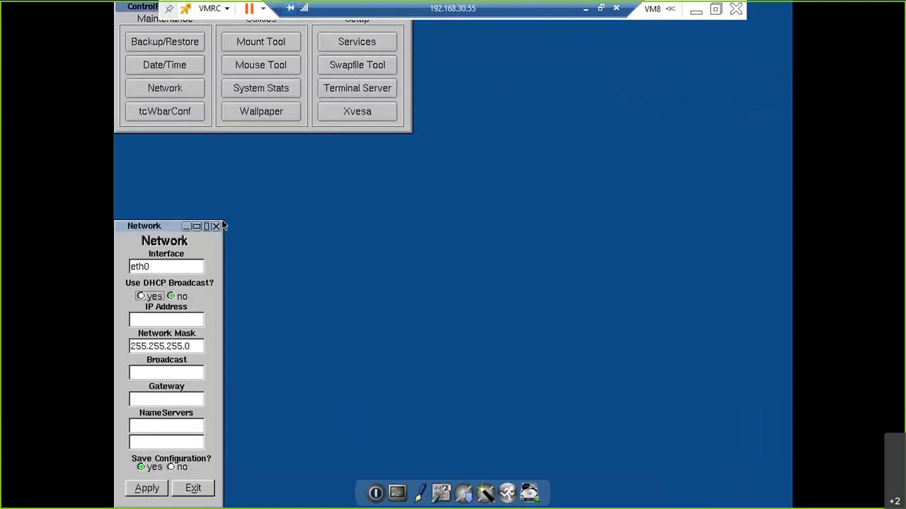
Step: Set VM8's IP address to 192.168.50.3 and its gateway to 192.168.50.1
{"action": "key", "text": "Tab"}
{"action": "type", "text": "192.168.50.3"}
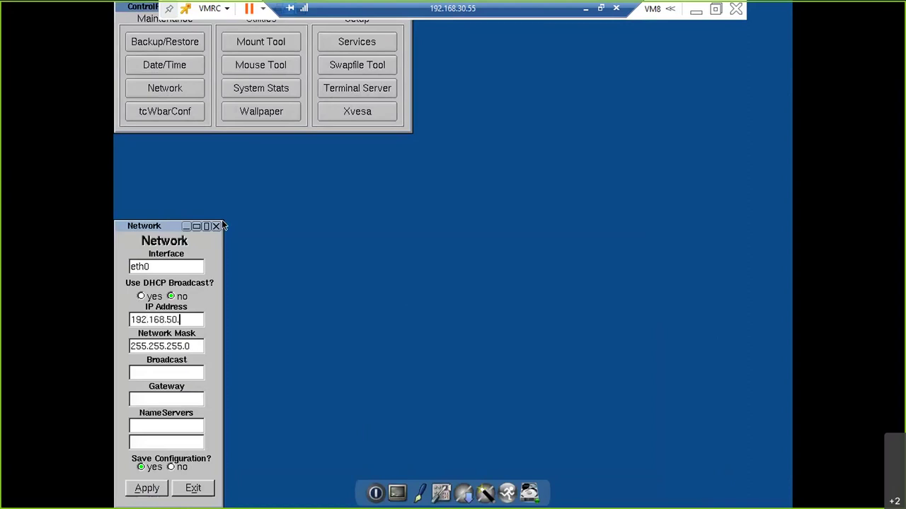
{"action": "key", "text": "Tab"}
{"action": "key", "text": "Tab"}
{"action": "key", "text": "Tab"}
{"action": "key", "text": "BackSpace"}
{"action": "key", "text": "BackSpace"}
{"action": "key", "text": "BackSpace"}
{"action": "type", "text": "1"}
{"action": "key", "text": "Tab"}
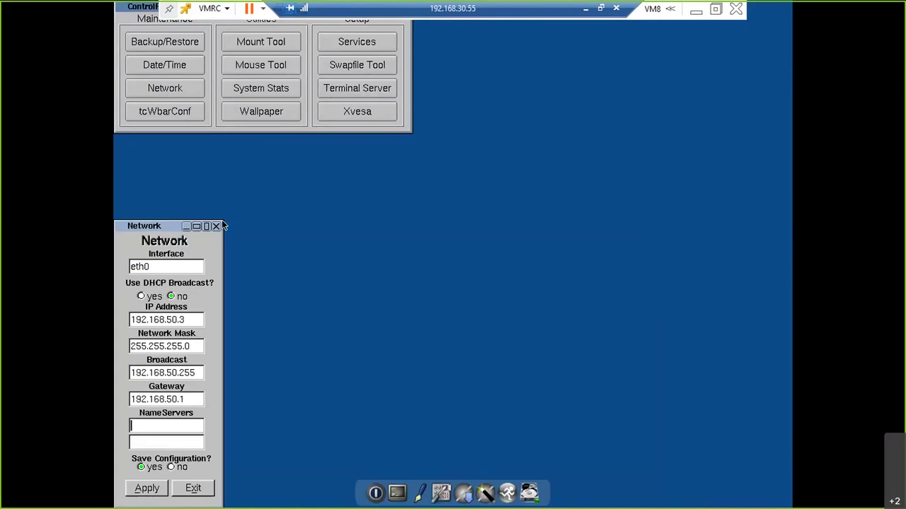
Step: Set VM8's name server to 8.8.8.8 and apply the network configuration
{"action": "type", "text": "8.8.8.8"}
{"action": "key", "text": "Tab"}
{"action": "key", "text": "Tab"}
{"action": "key", "text": "Tab"}
{"action": "key", "text": "Tab"}
Step: Check the running ping to 192.168.50.3 in VM7's console, then minimize that console
{"action": "left_click", "coordinate": [699, 11]}
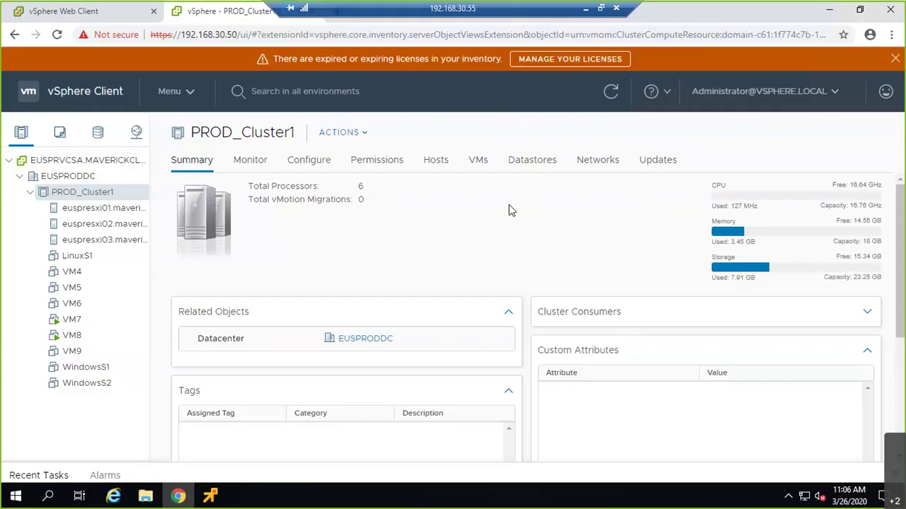
{"action": "mouse_move", "coordinate": [210, 496]}
{"action": "left_click", "coordinate": [138, 436]}
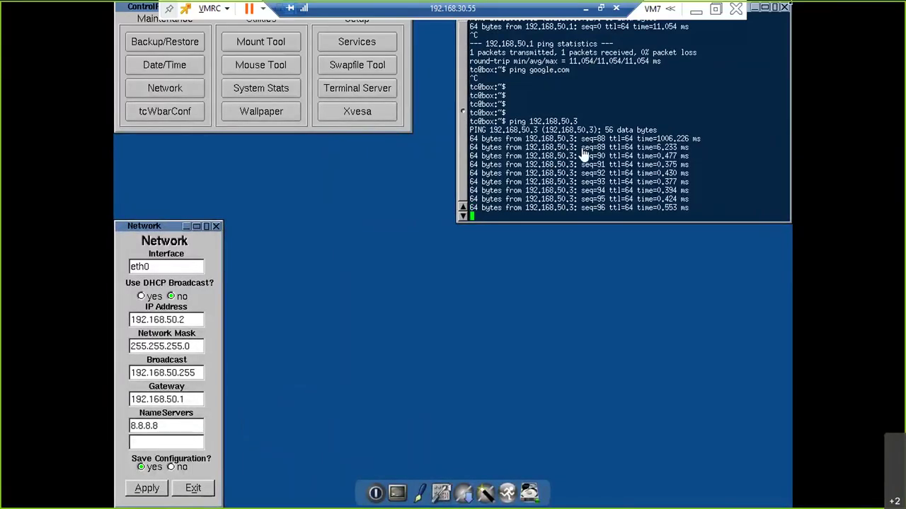
{"action": "left_click", "coordinate": [696, 8]}
Step: Switch back to VM8's console and open a terminal there
{"action": "mouse_move", "coordinate": [210, 496]}
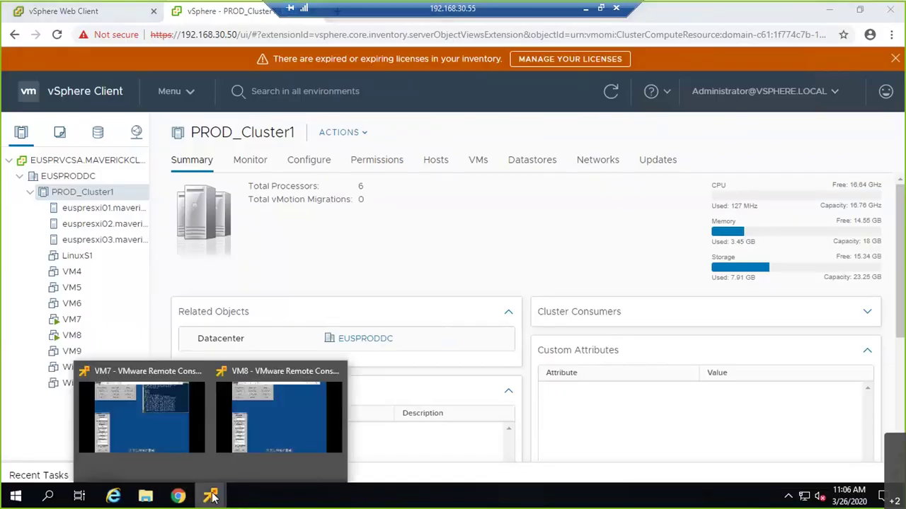
{"action": "left_click", "coordinate": [281, 419]}
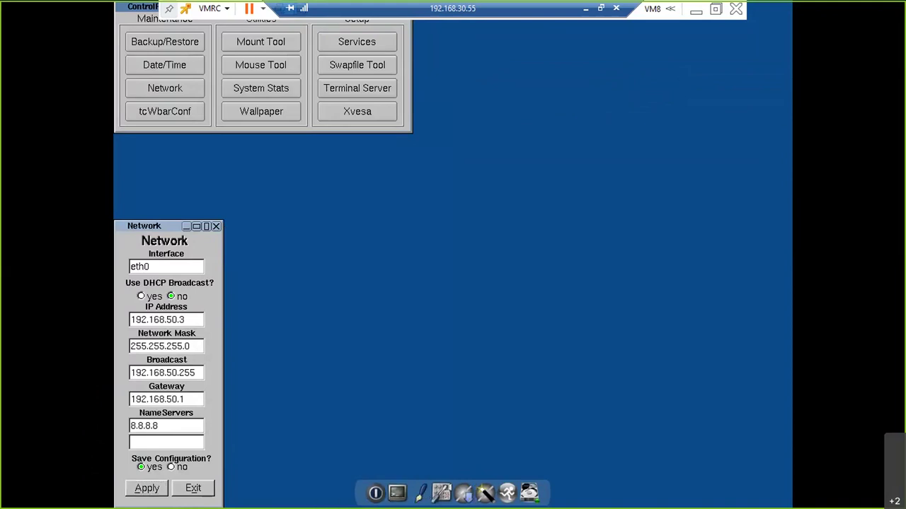
{"action": "left_click", "coordinate": [755, 494]}
{"action": "mouse_move", "coordinate": [755, 494]}
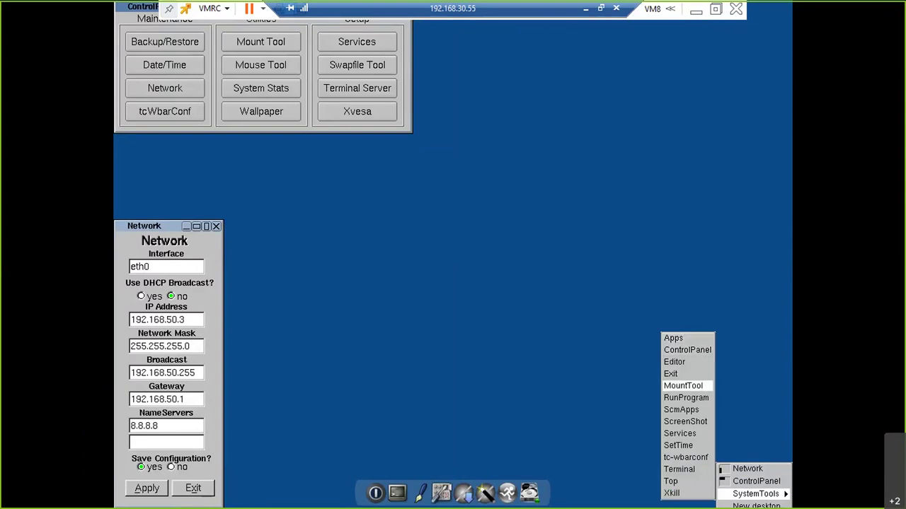
{"action": "left_click", "coordinate": [680, 469]}
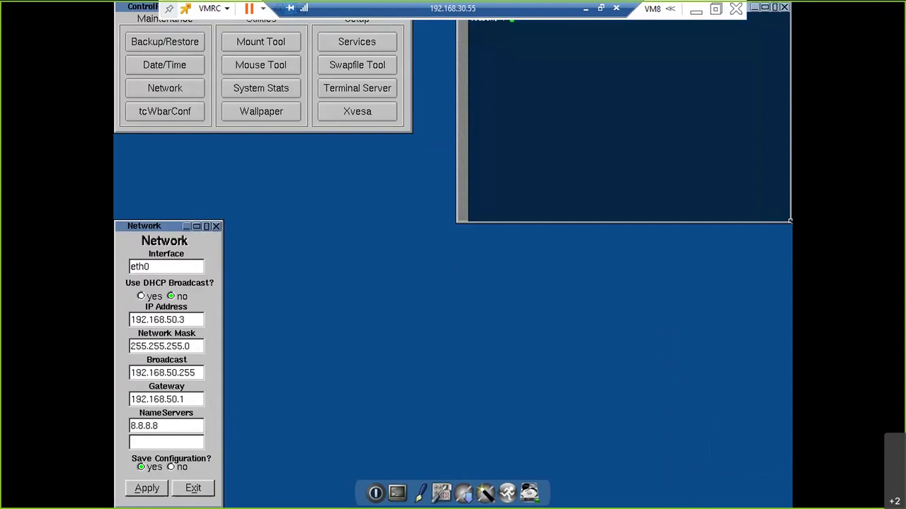
Step: Ping VM7 at 192.168.50.2 from VM8's terminal and stop the command
{"action": "type", "text": "ping 192.168.50.1"}
{"action": "key", "text": "Return"}
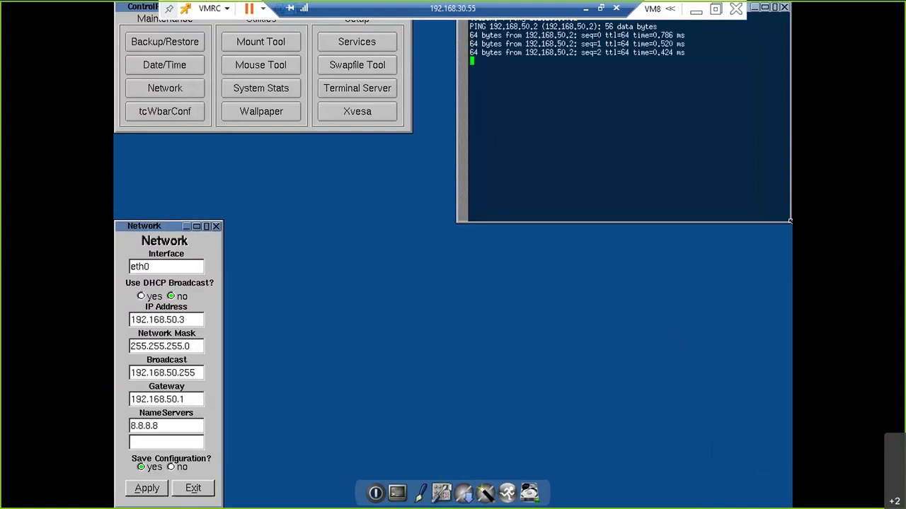
{"action": "key", "text": "ctrl+c"}
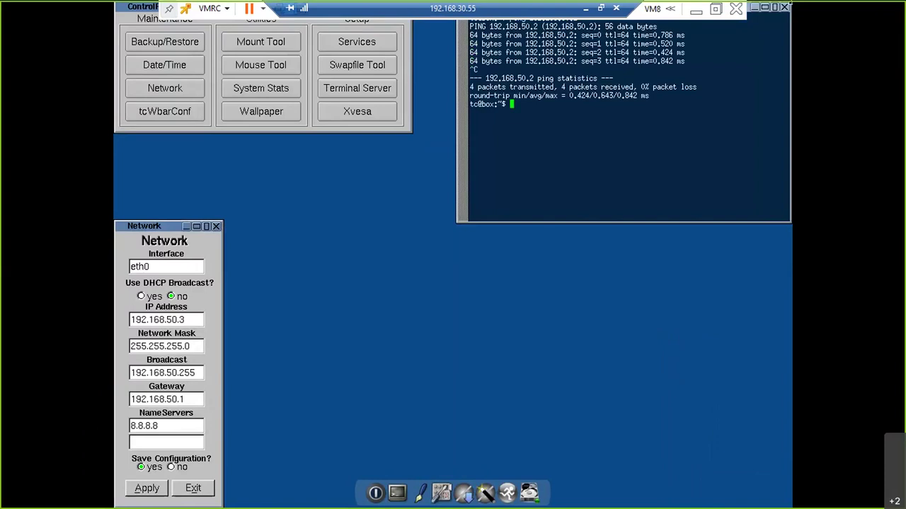
Step: Minimize VM8's console and open VM9's settings for editing in the vSphere Web Client
{"action": "left_click", "coordinate": [698, 12]}
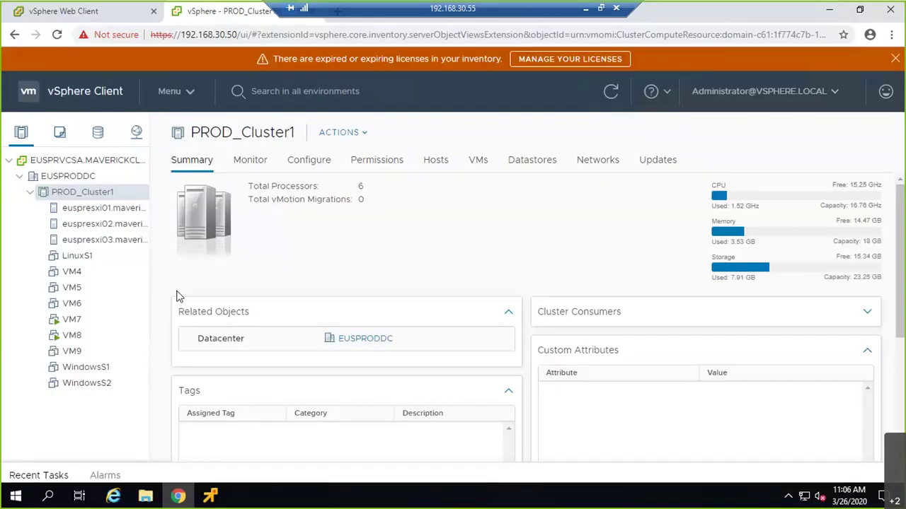
{"action": "left_click", "coordinate": [64, 358]}
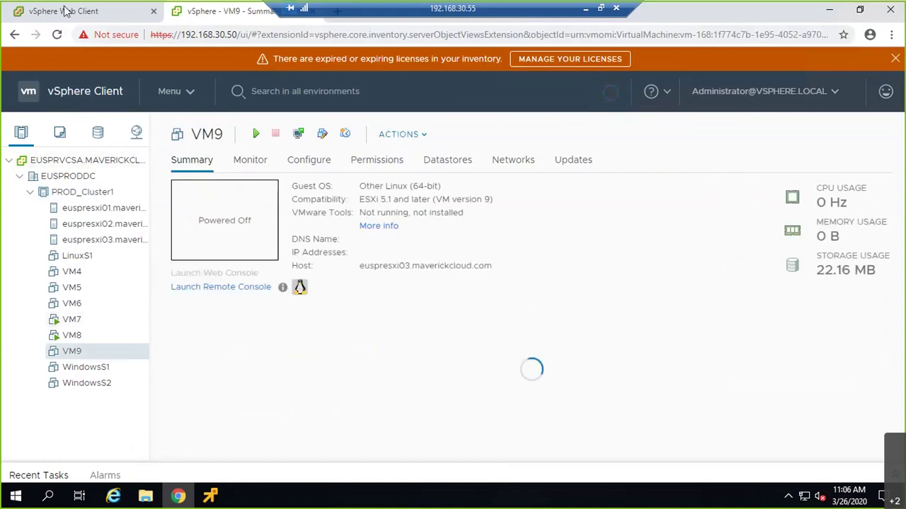
{"action": "left_click", "coordinate": [62, 10]}
{"action": "left_click", "coordinate": [75, 296]}
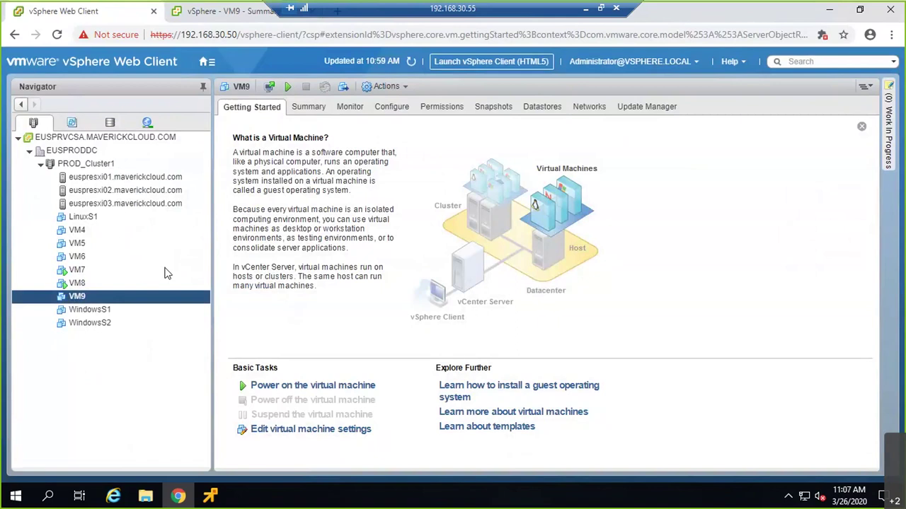
{"action": "right_click", "coordinate": [131, 298]}
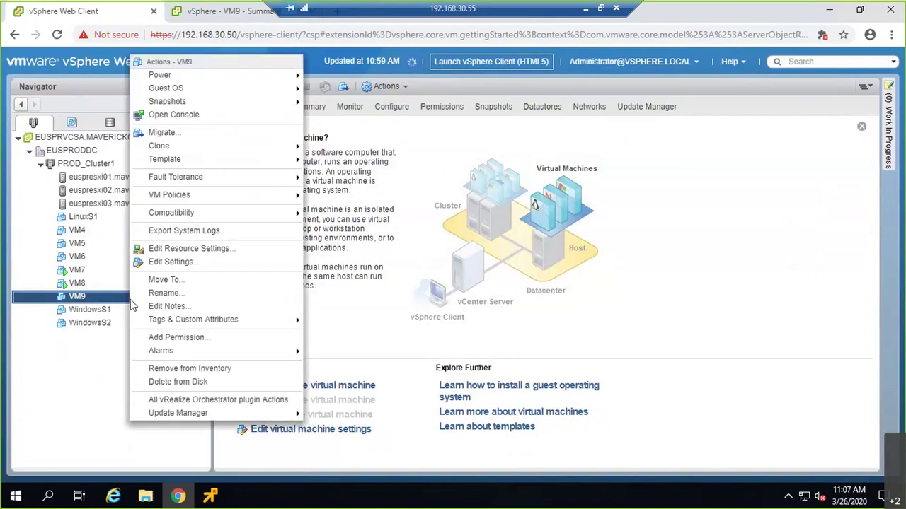
{"action": "left_click", "coordinate": [173, 261]}
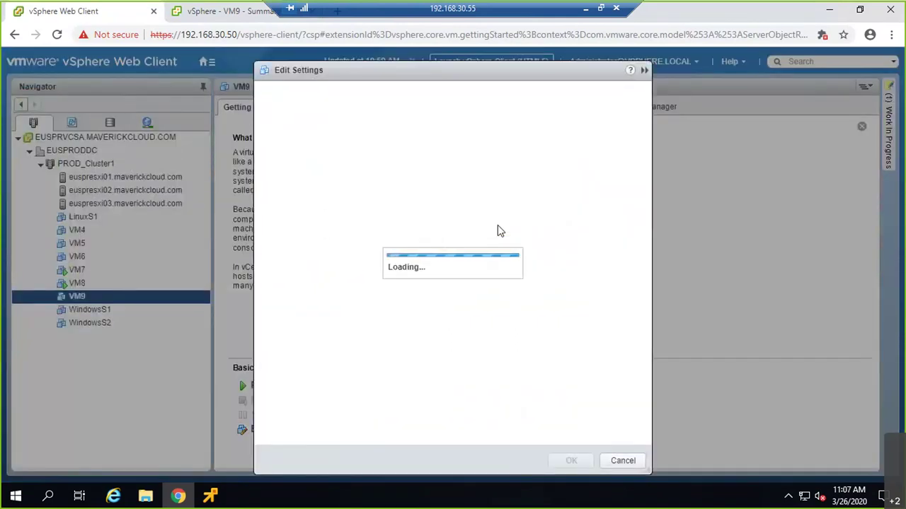
Step: Switch to Microsoft Whiteboard and mark the network diagram near the 60.4 host and the backup server
{"action": "left_click", "coordinate": [585, 10]}
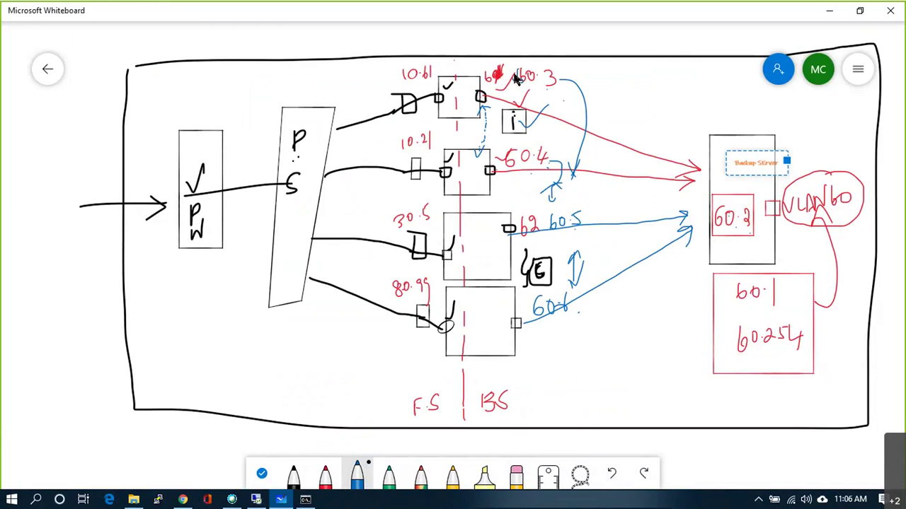
{"action": "left_click_drag", "start_coordinate": [511, 153], "coordinate": [512, 169]}
{"action": "left_click_drag", "start_coordinate": [749, 240], "coordinate": [771, 223]}
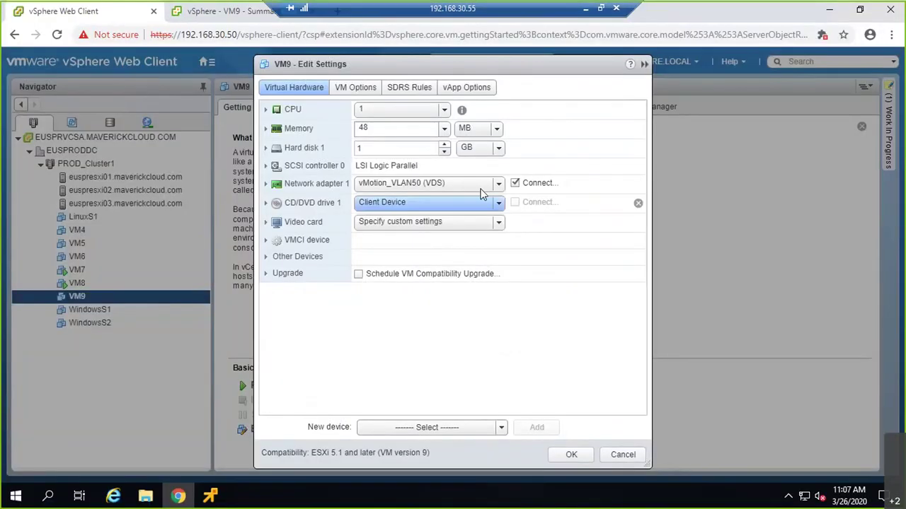
Step: Connect VM9's network adapter 1 to the BKUP_52 port group on VDS and save the settings
{"action": "left_click", "coordinate": [488, 184]}
{"action": "left_click", "coordinate": [454, 228]}
{"action": "left_click", "coordinate": [263, 239]}
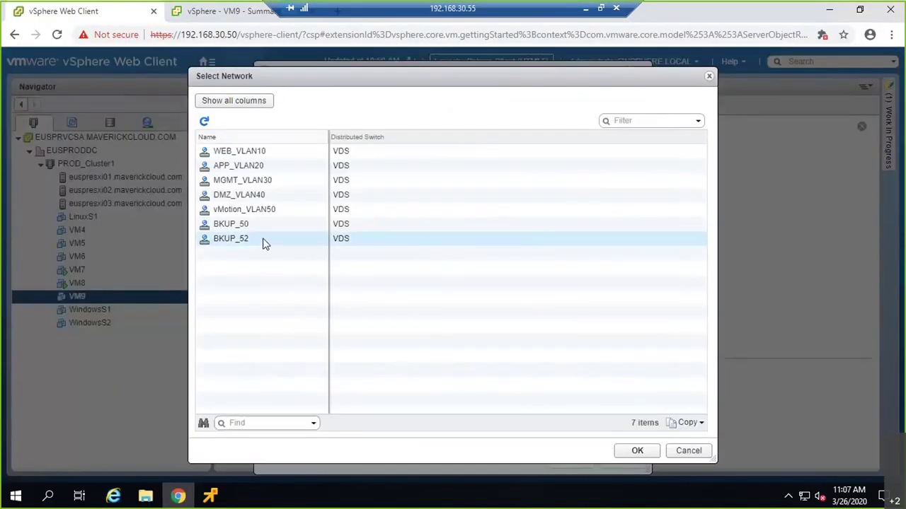
{"action": "left_click", "coordinate": [641, 452]}
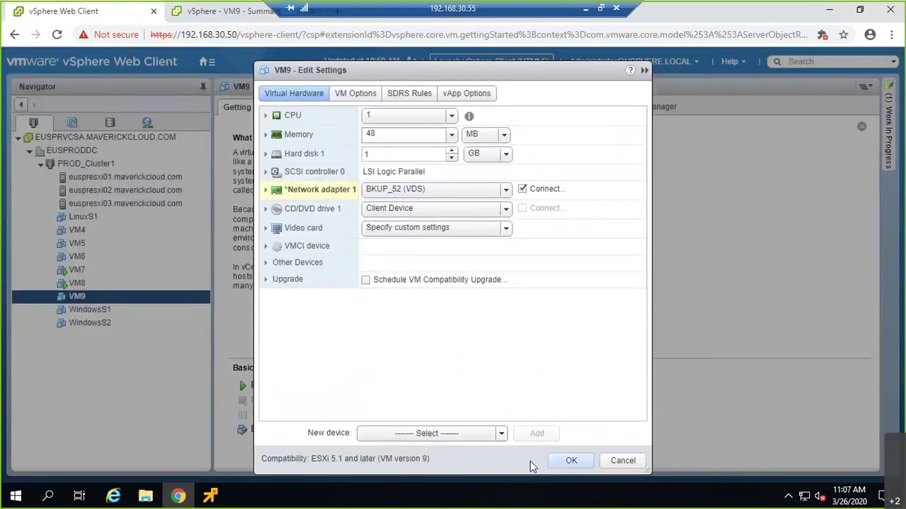
{"action": "left_click", "coordinate": [566, 460]}
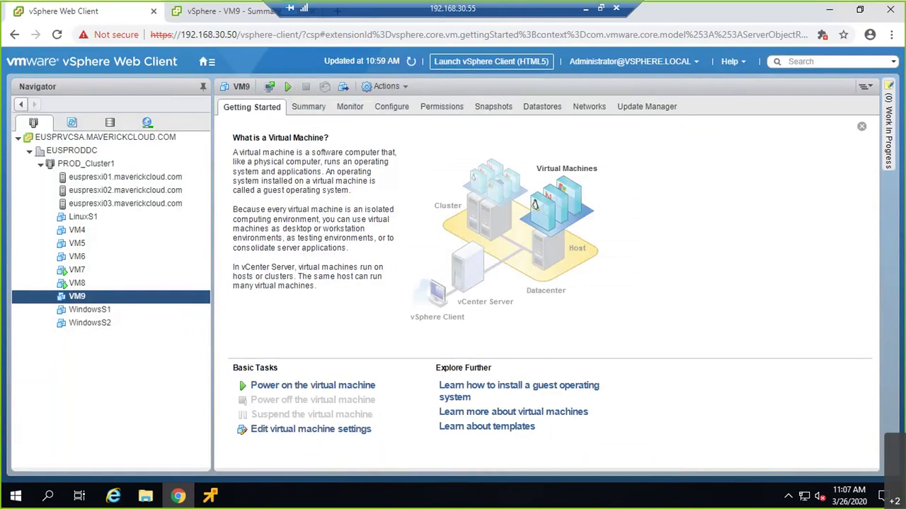
Step: Open VM9 in VMware Remote Console at full screen and close the leftover blank browser tab
{"action": "left_click", "coordinate": [271, 89]}
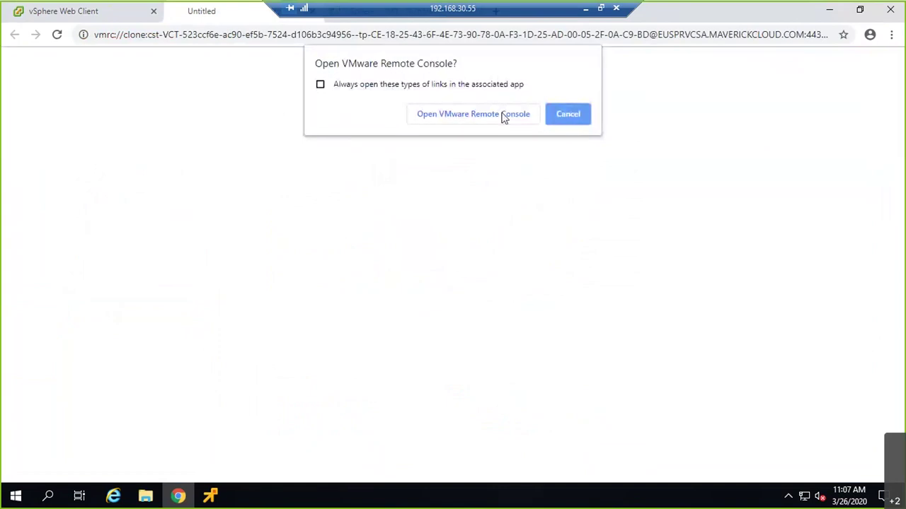
{"action": "left_click", "coordinate": [501, 116]}
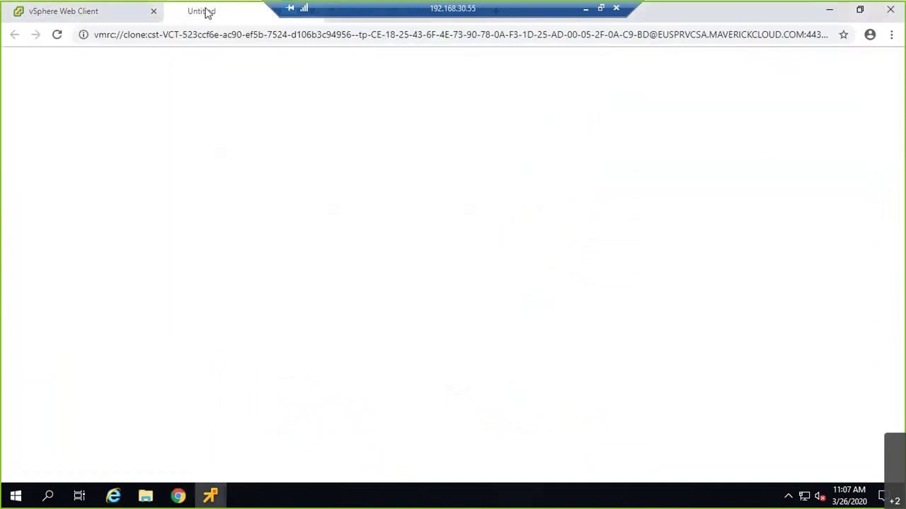
{"action": "right_click", "coordinate": [206, 12]}
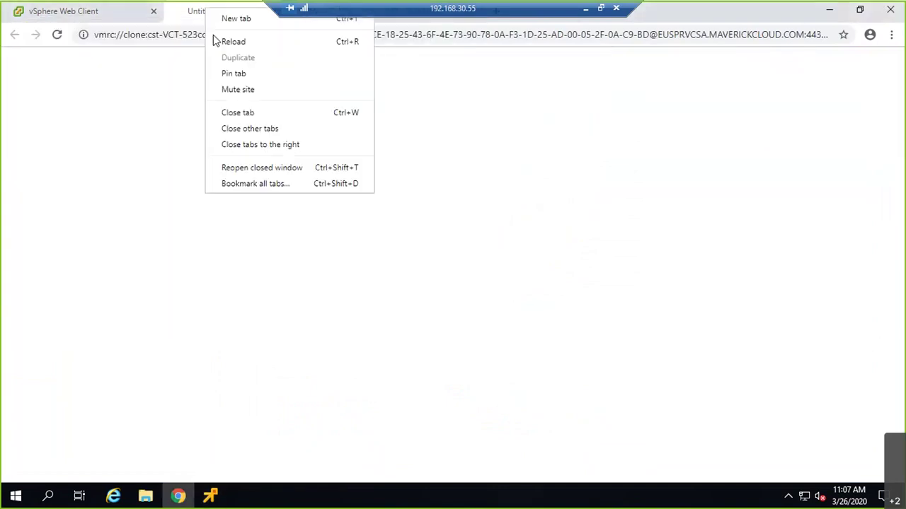
{"action": "left_click", "coordinate": [222, 112]}
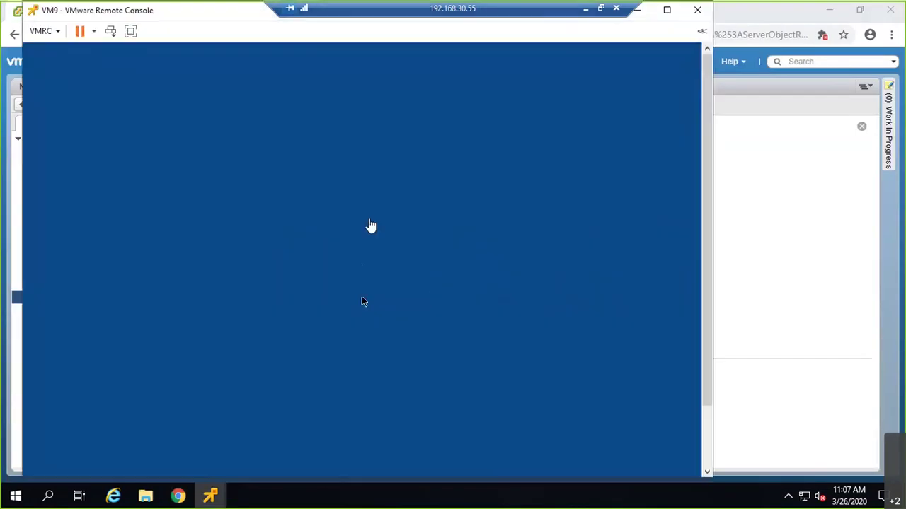
{"action": "left_click", "coordinate": [133, 33]}
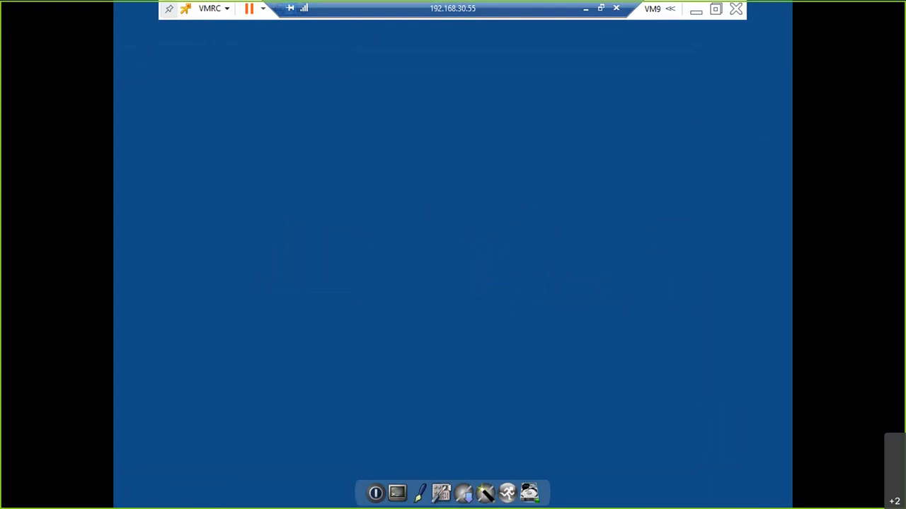
{"action": "mouse_move", "coordinate": [721, 507]}
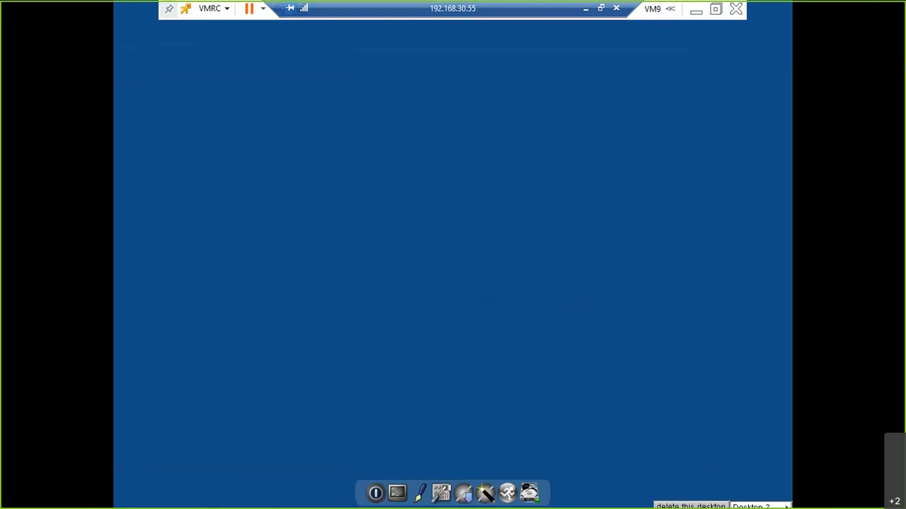